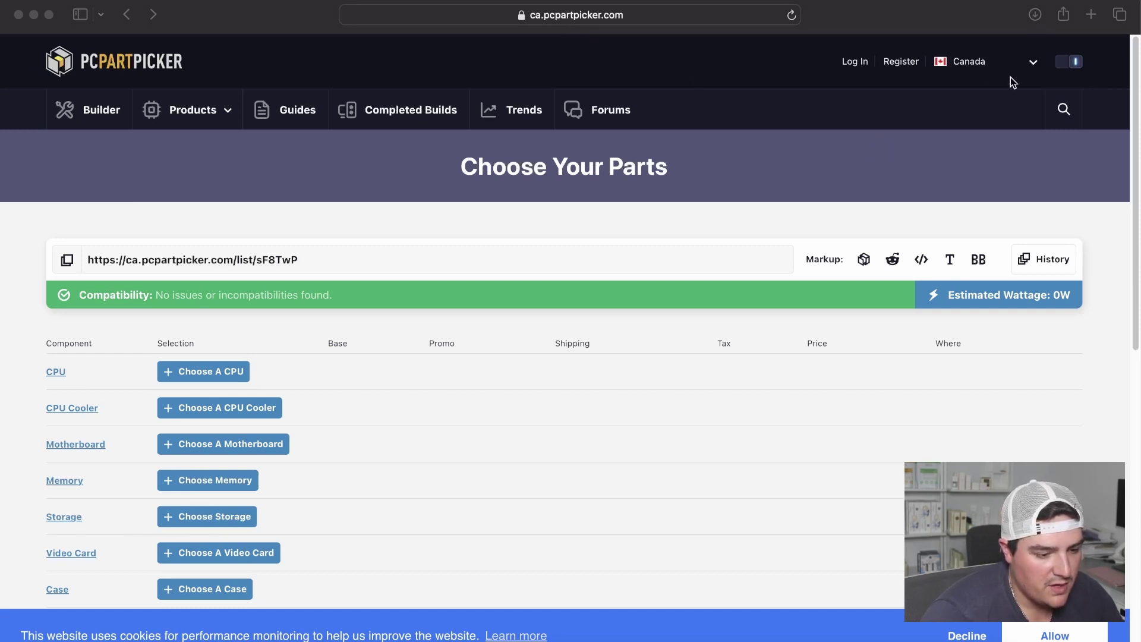
click(1034, 63)
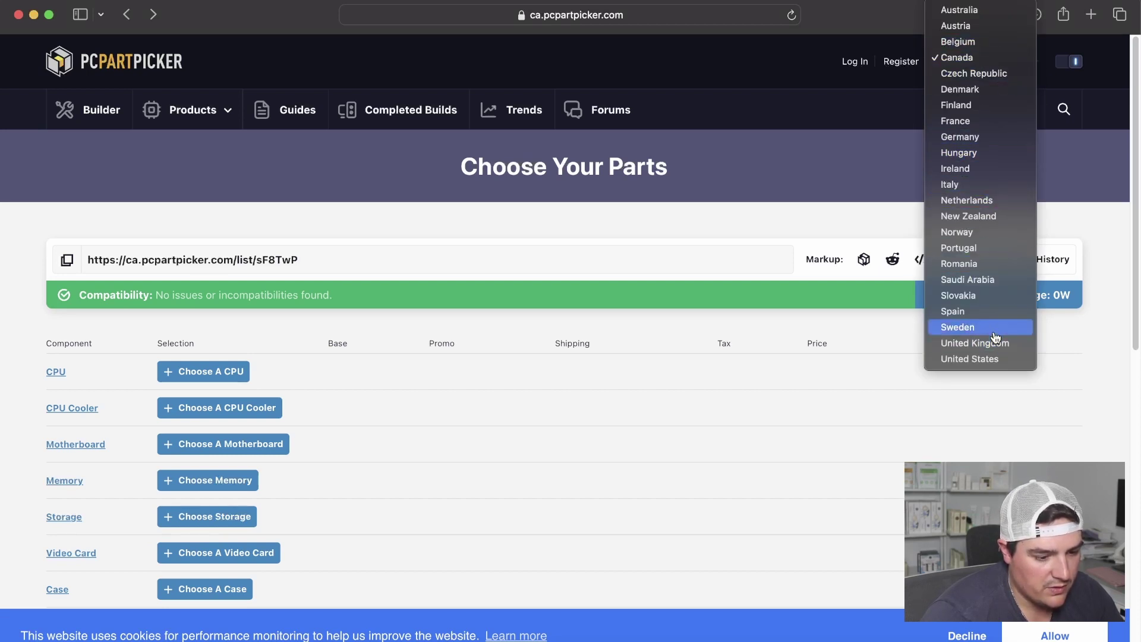
click(963, 58)
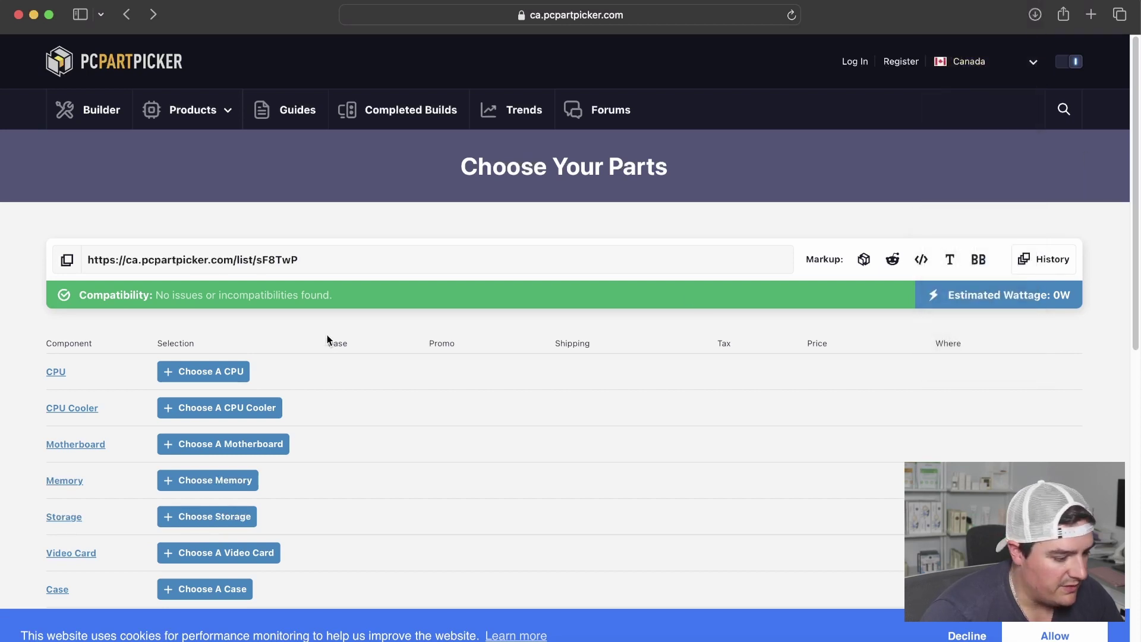
scroll(213, 378, down, 3)
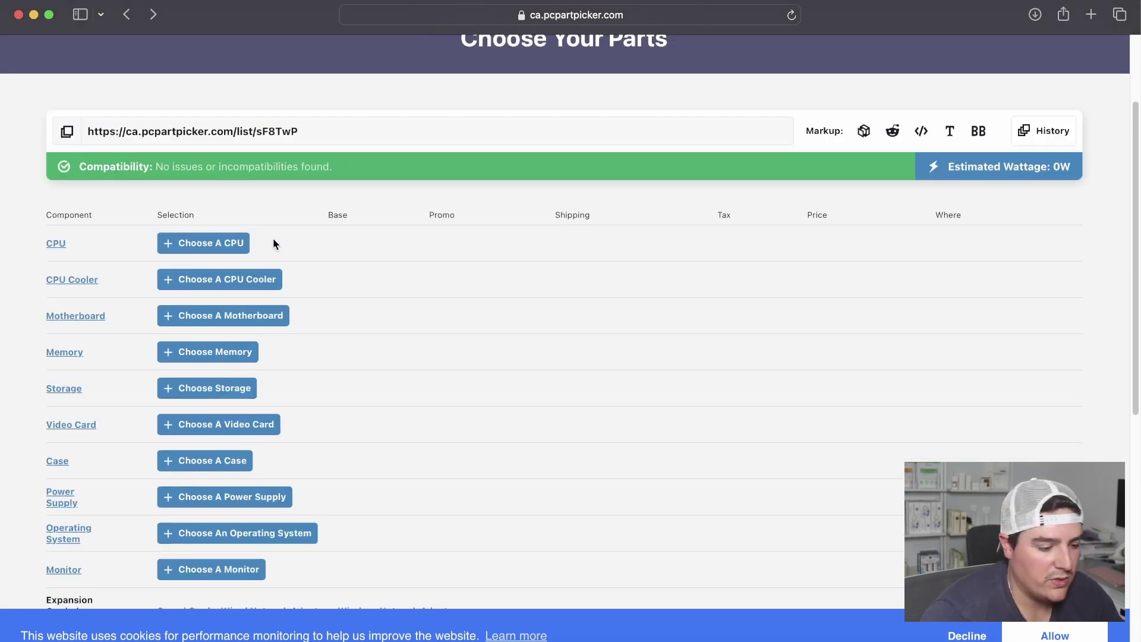
click(205, 245)
scroll(288, 526, down, 1)
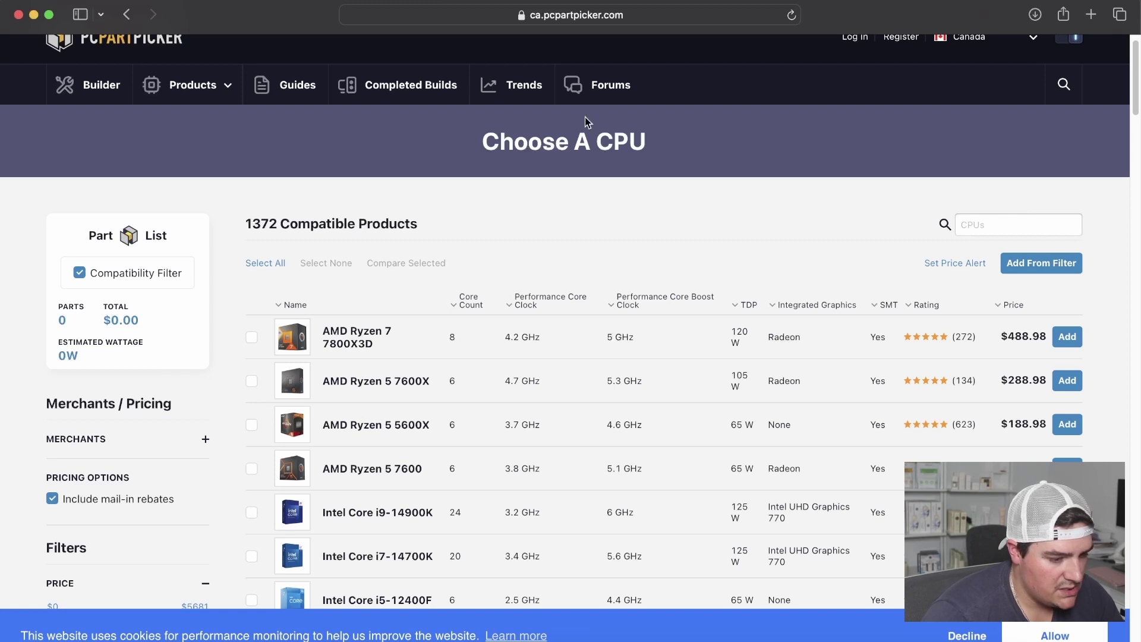
click(126, 15)
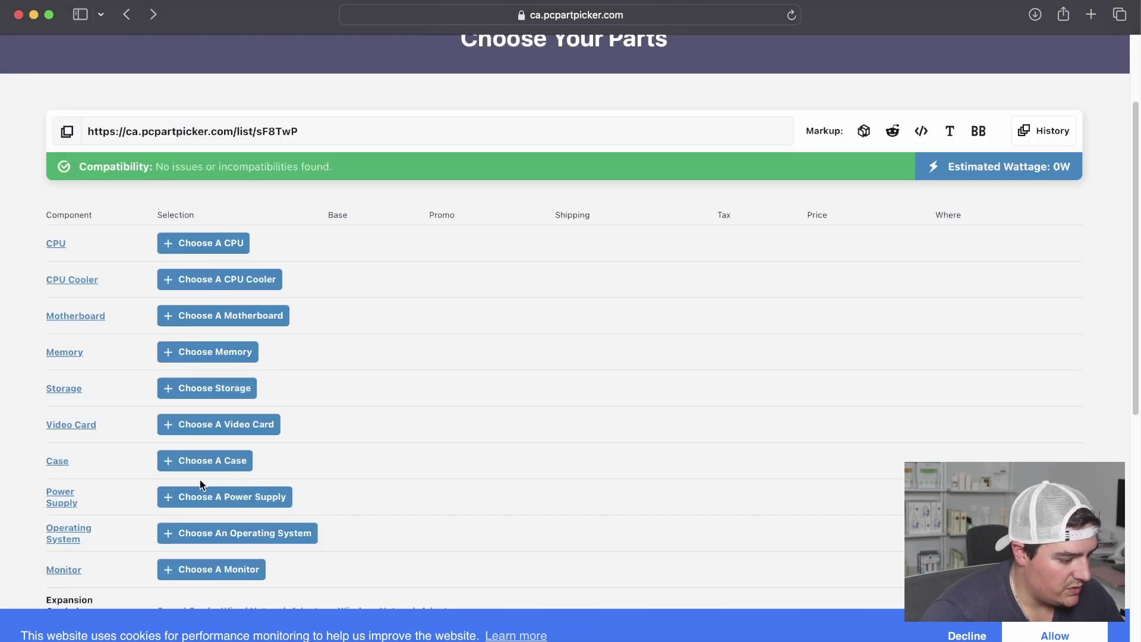
click(208, 316)
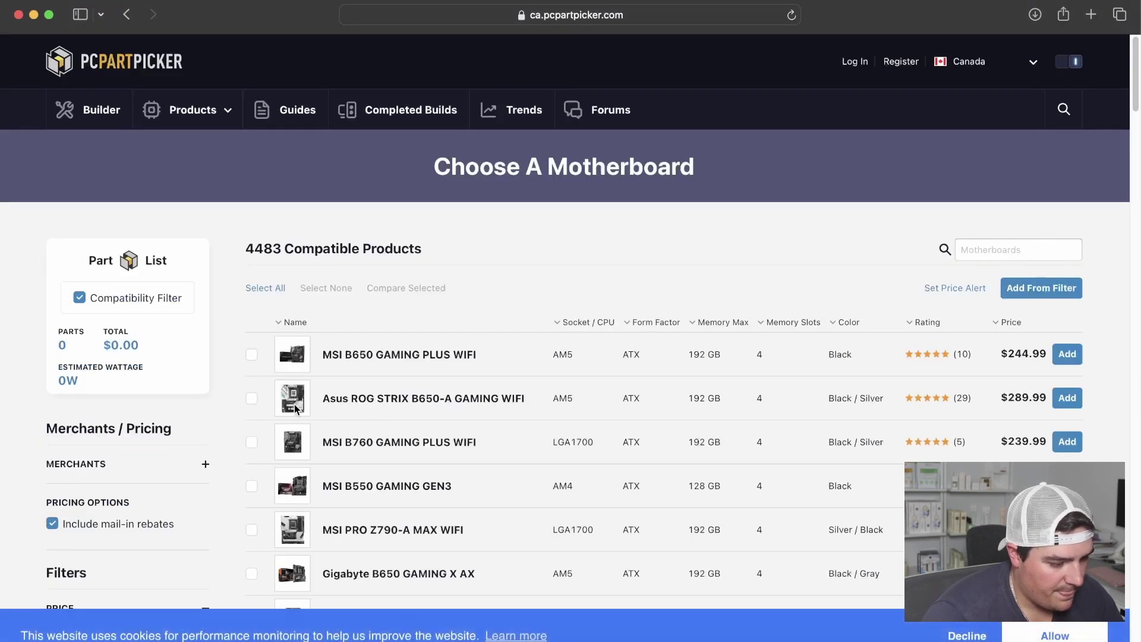
click(252, 443)
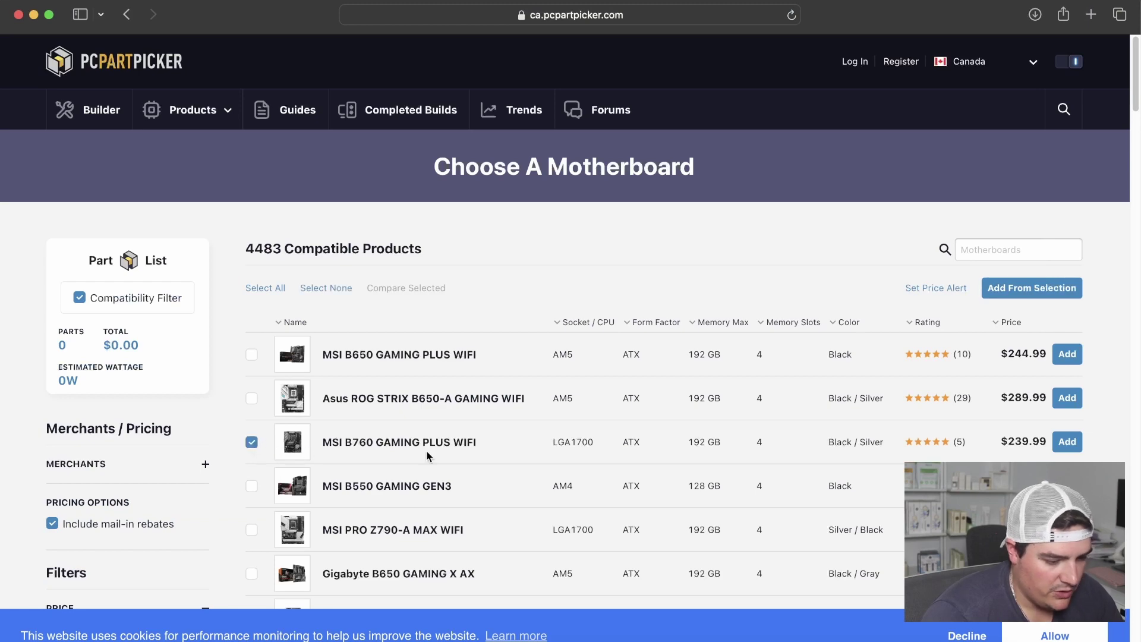
click(1067, 441)
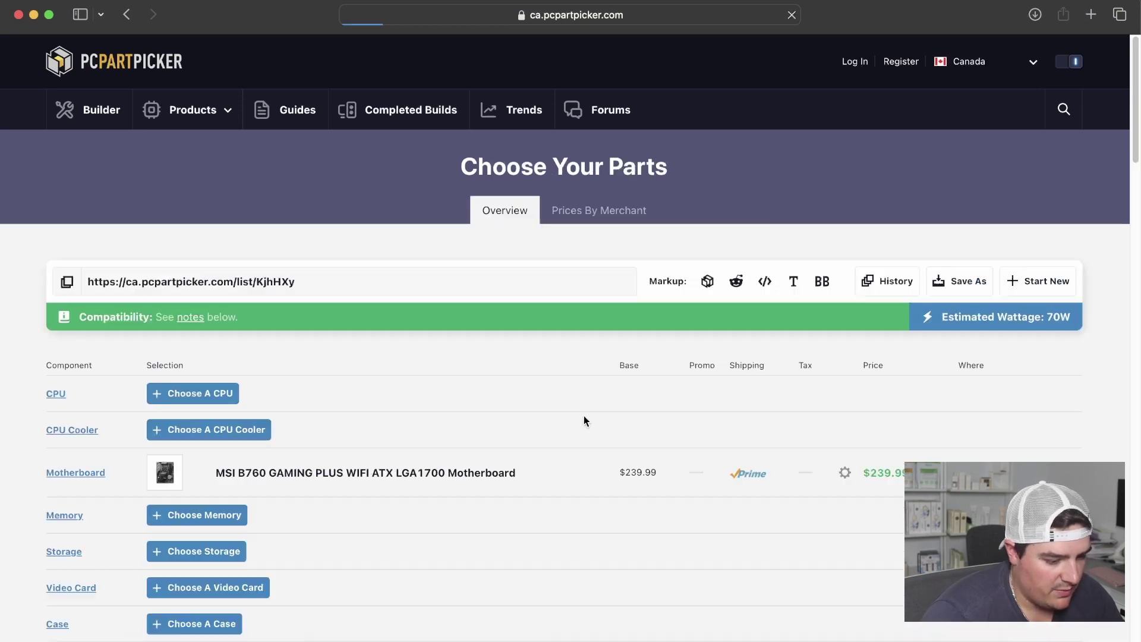
click(191, 393)
scroll(453, 406, down, 13)
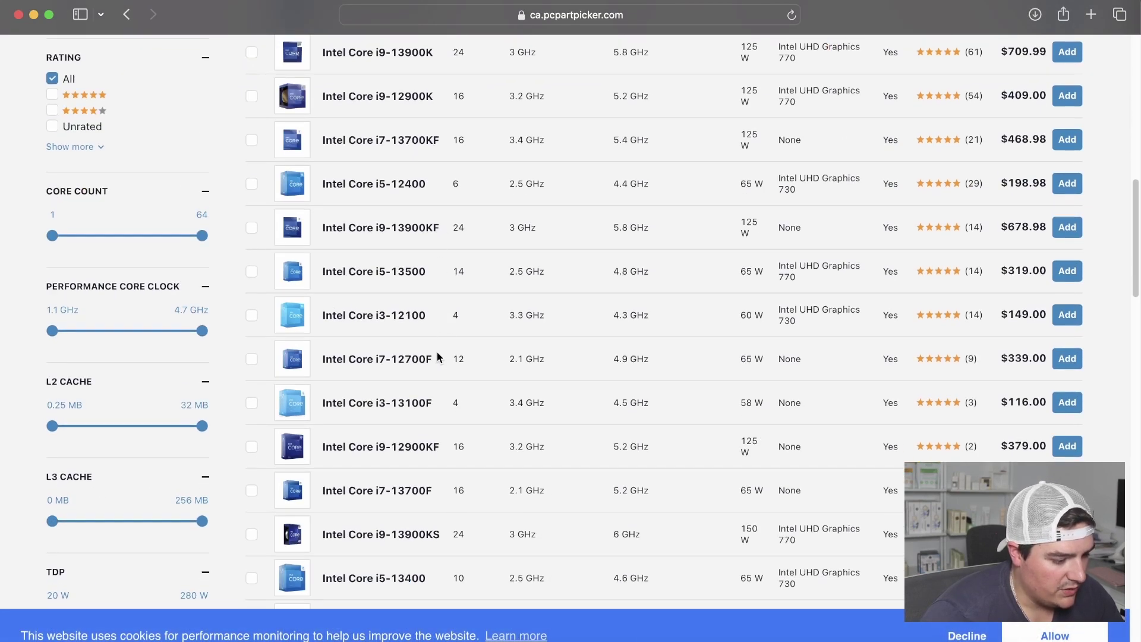
scroll(416, 368, up, 15)
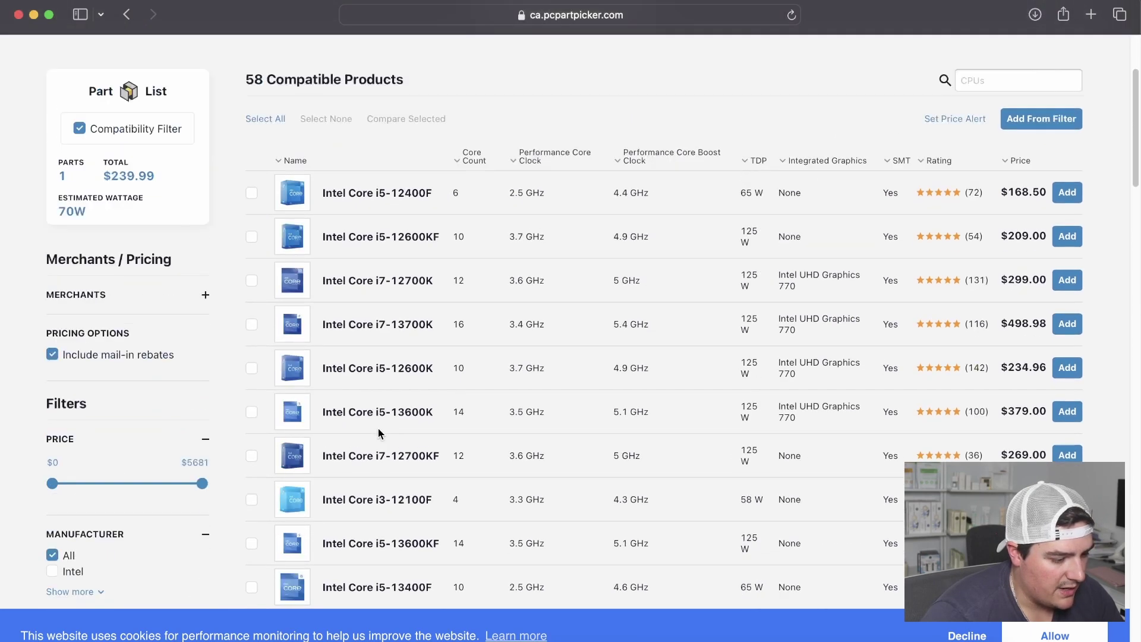
scroll(381, 428, up, 3)
scroll(384, 429, down, 6)
scroll(396, 438, up, 6)
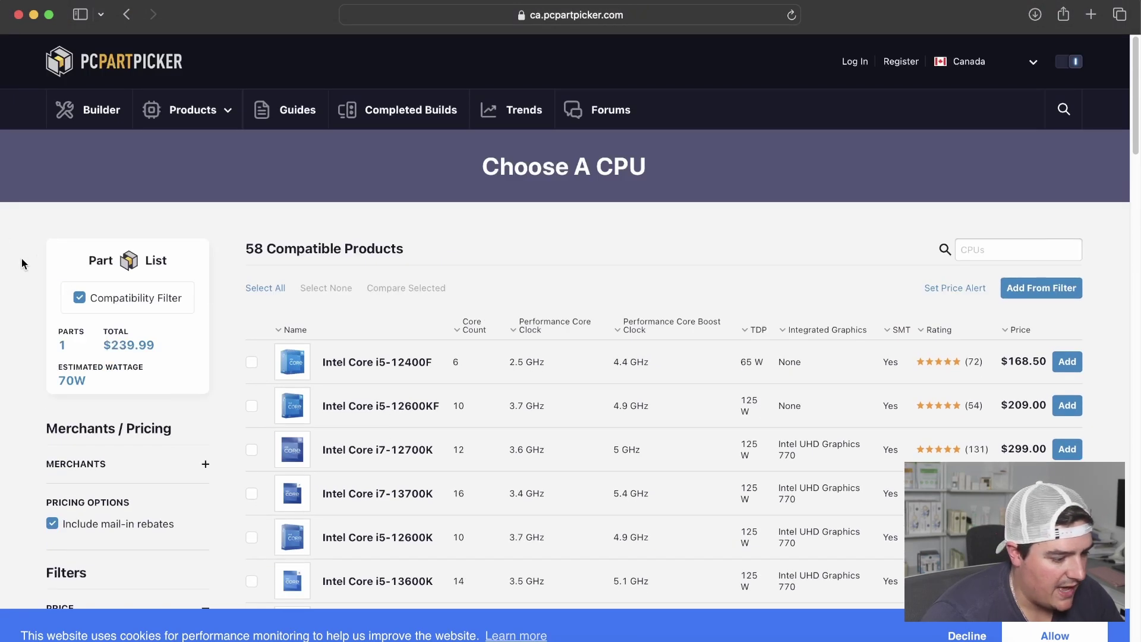
click(127, 14)
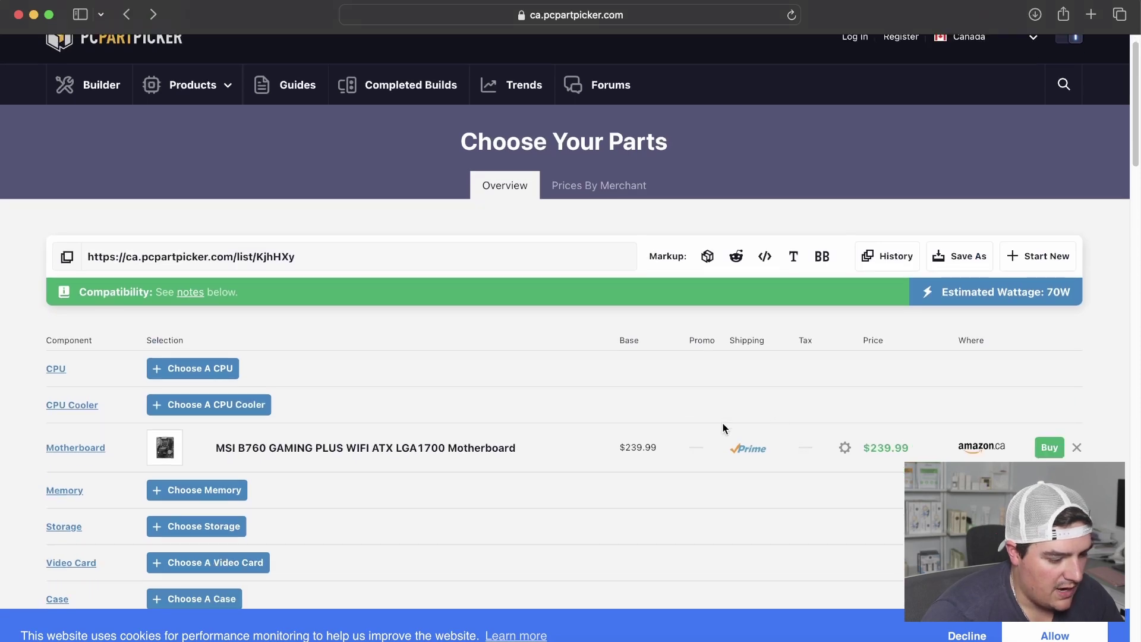
click(1076, 447)
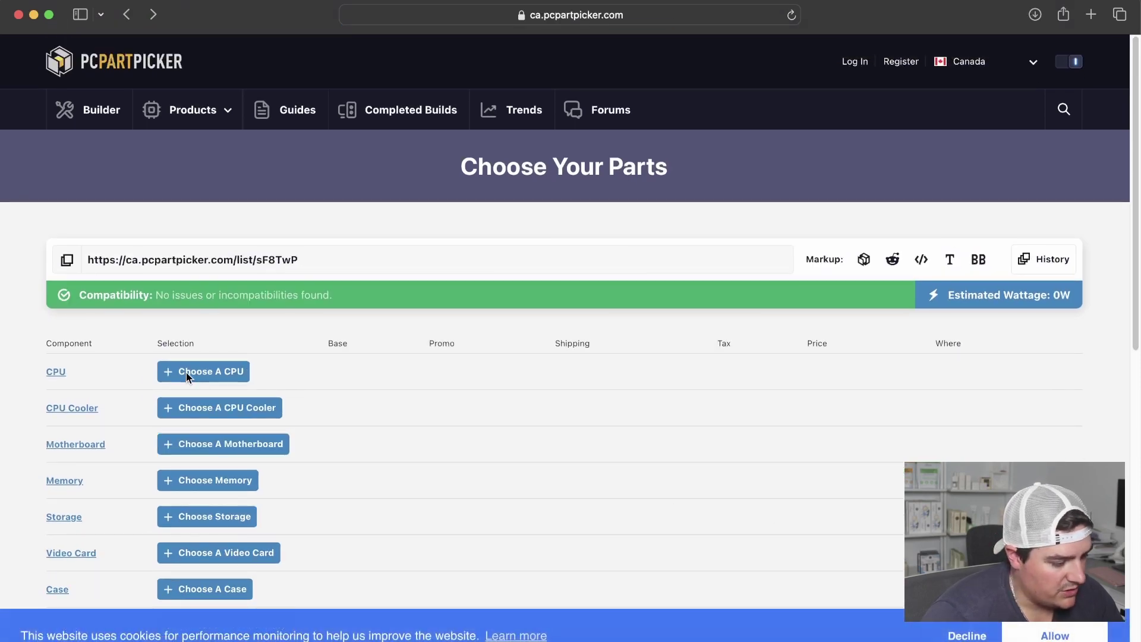
- Open the Choose A CPU list and scroll down through the processors' specs and prices
click(186, 372)
scroll(310, 385, down, 5)
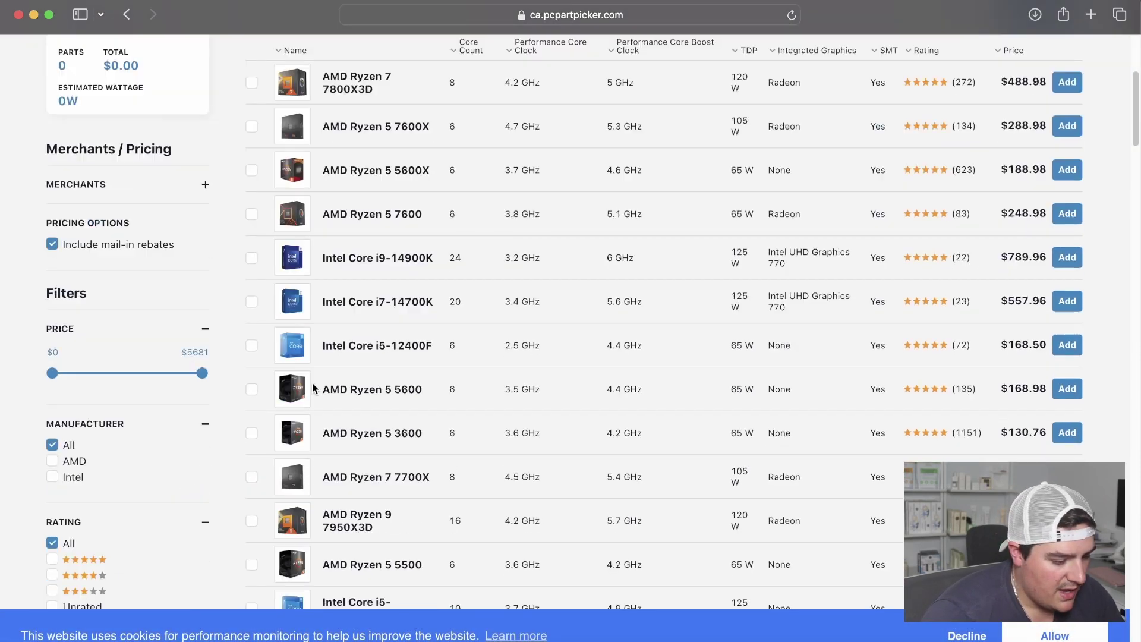
scroll(399, 253, down, 5)
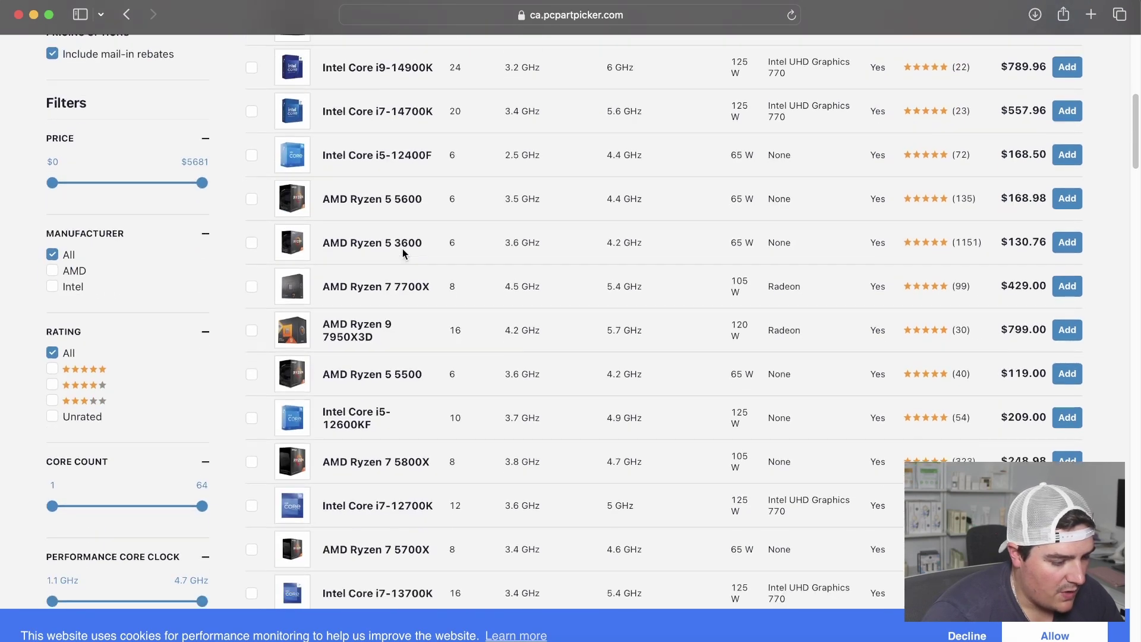
scroll(402, 252, down, 1)
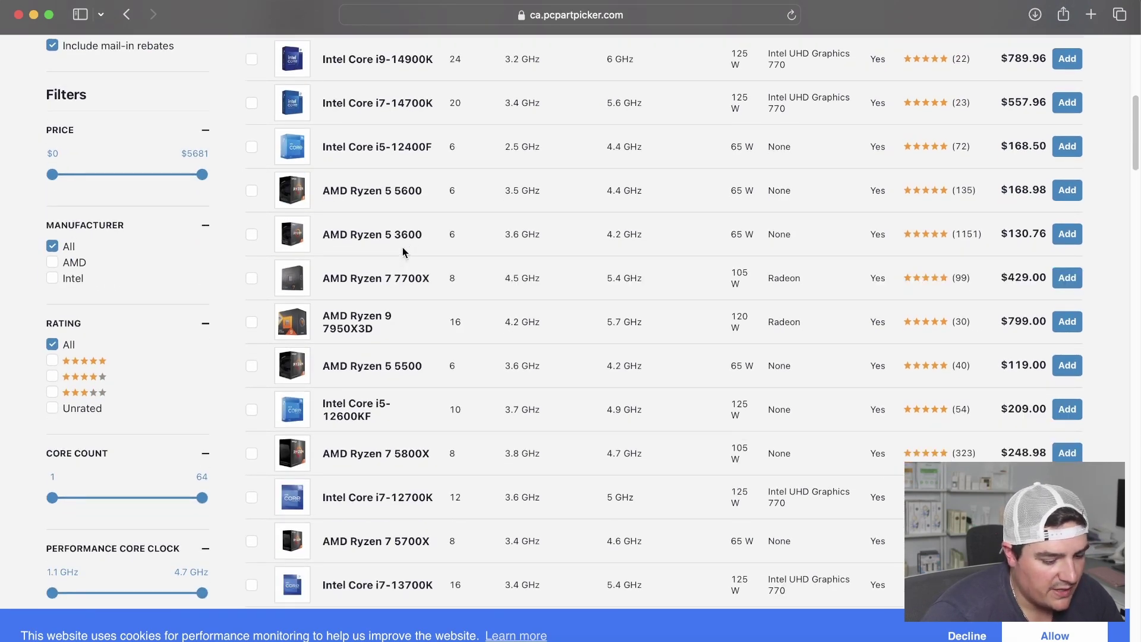
scroll(402, 249, down, 1)
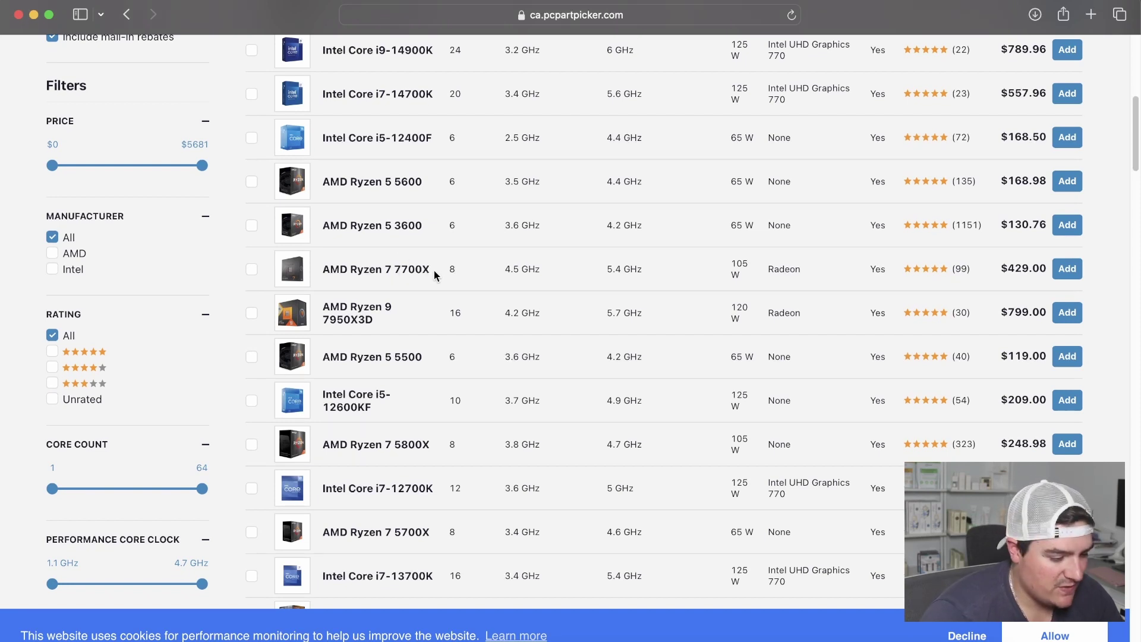
scroll(437, 285, down, 5)
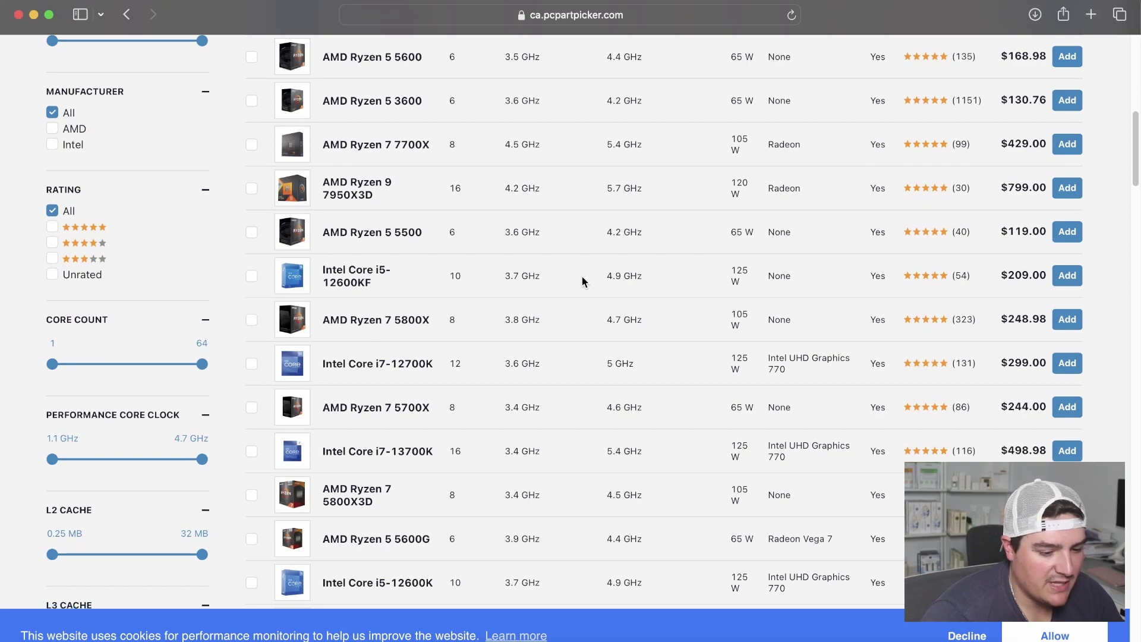
- Search Google in a new tab for '1750 cad to usd'
key(super+t)
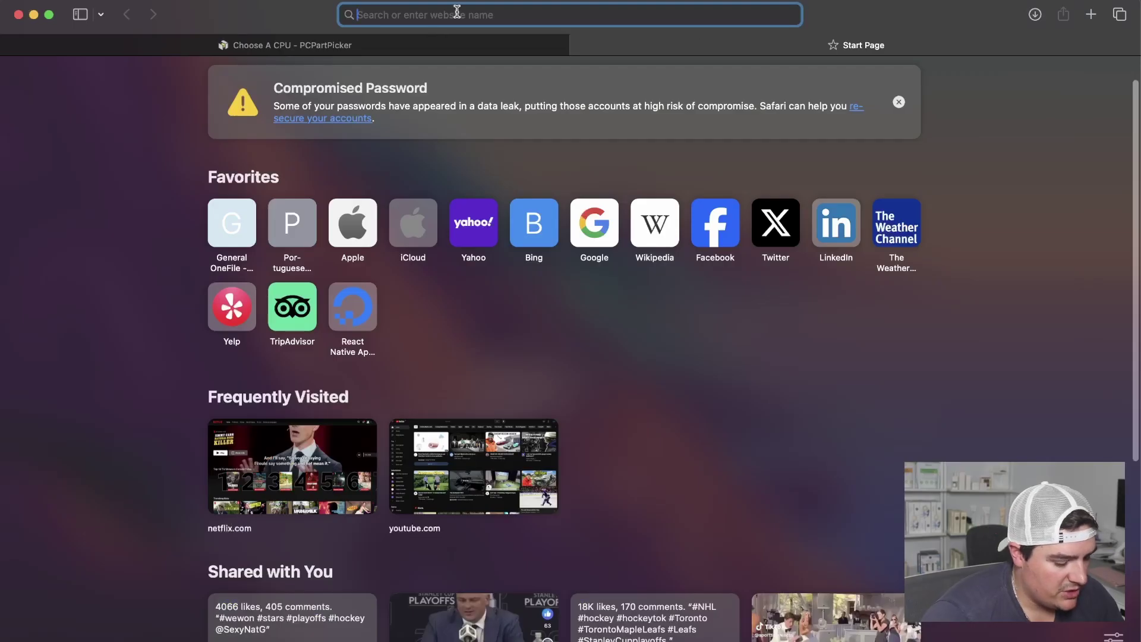
text(1750)
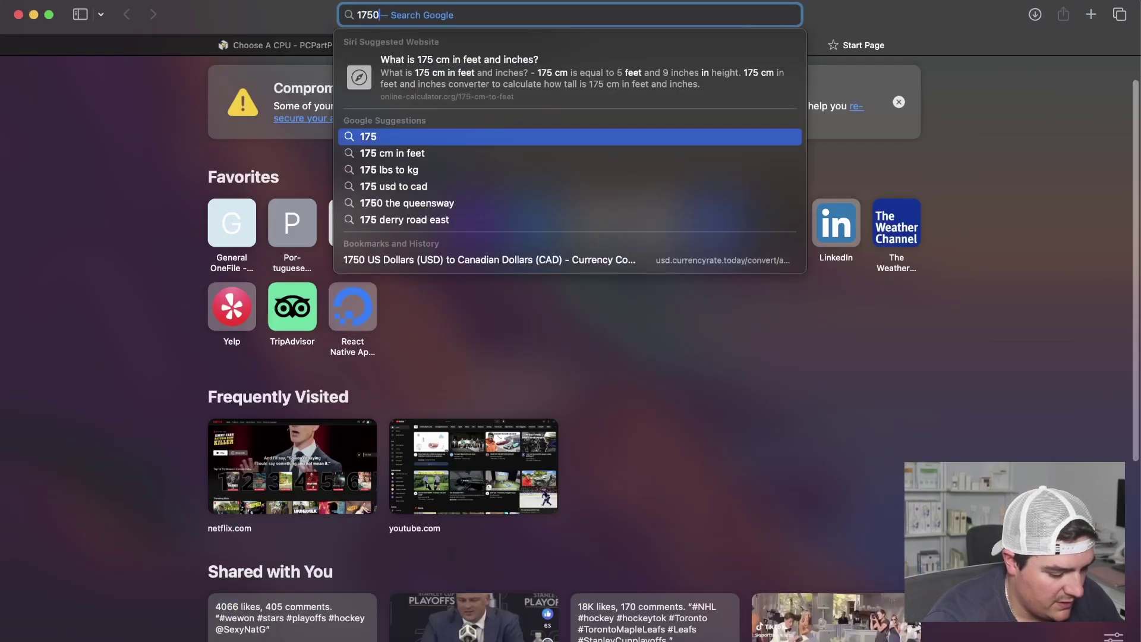
text( cad )
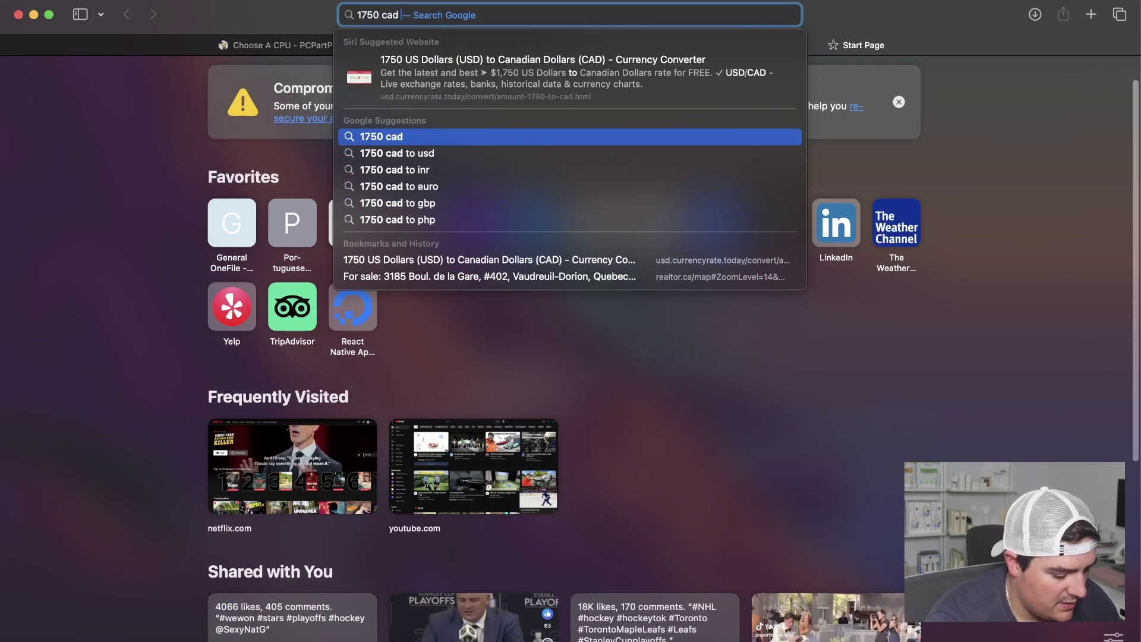
text(to usd)
key(Return)
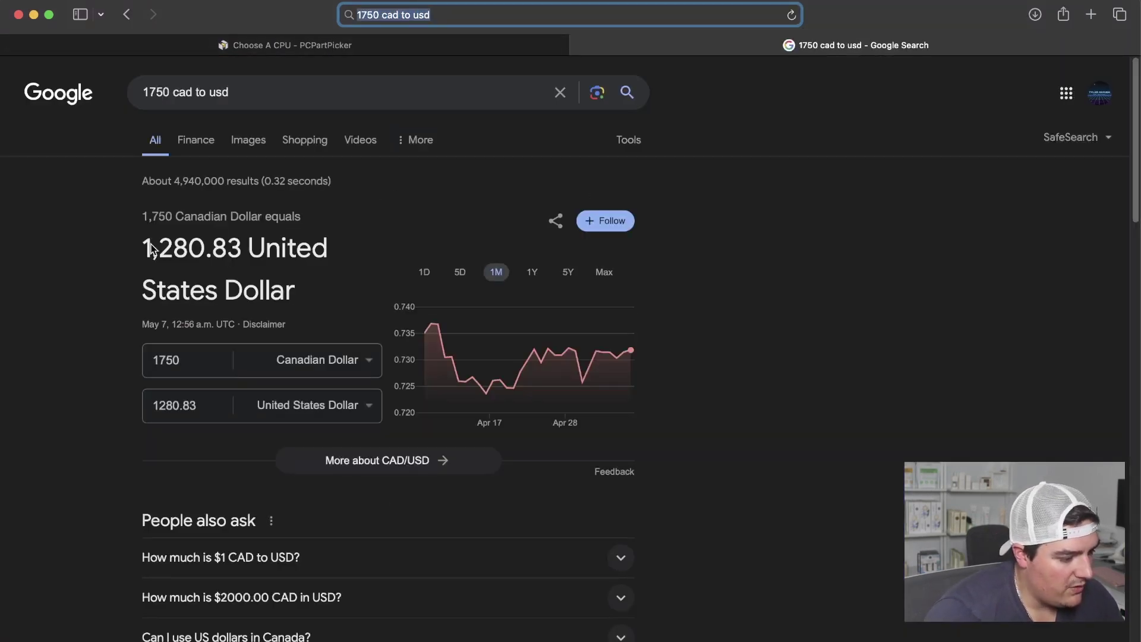
- Highlight the 1,280.83 USD result, then go back to the PCPartPicker tab
drag(150, 250, 238, 249)
click(298, 250)
click(440, 45)
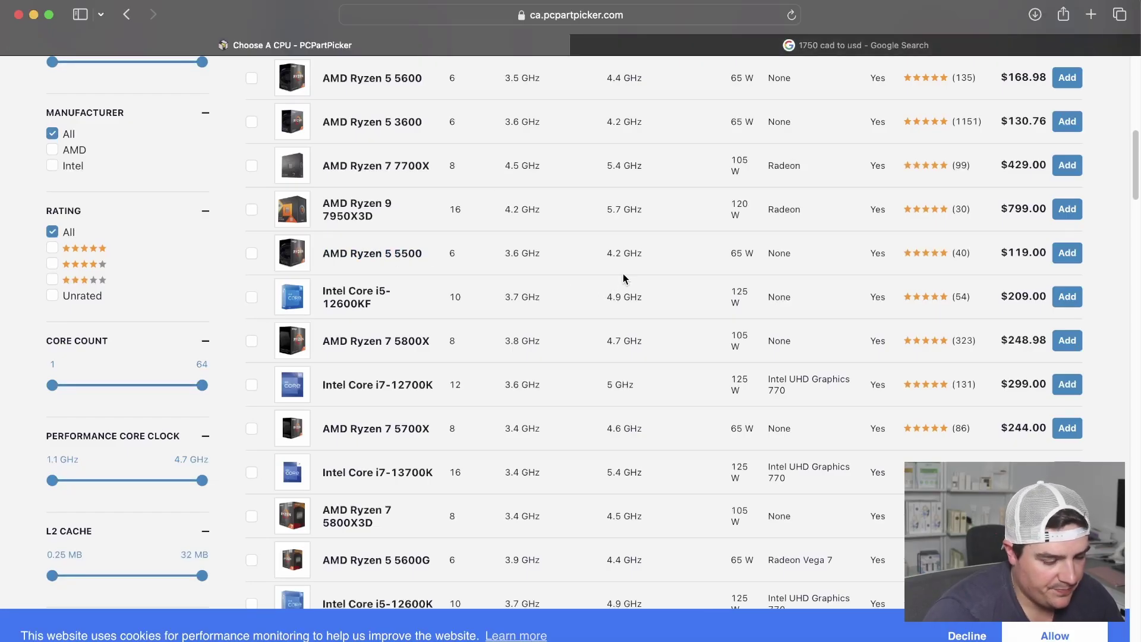
- Browse the CPU list, then tick AMD under Manufacturer to show only AMD processors
scroll(517, 228, up, 1)
scroll(546, 225, up, 5)
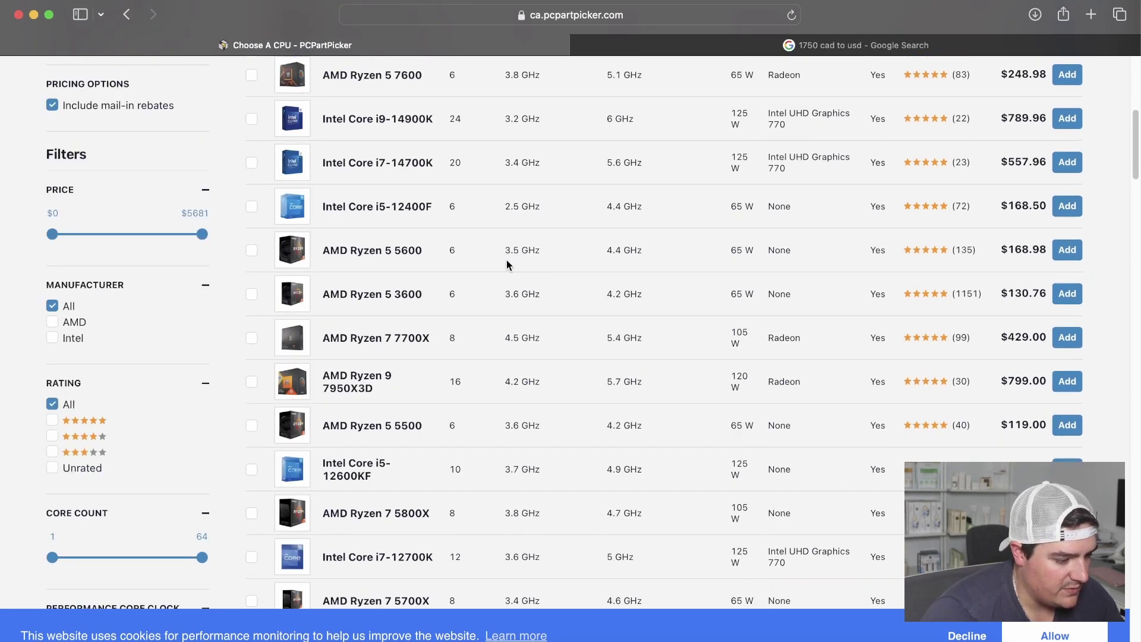
scroll(397, 296, up, 6)
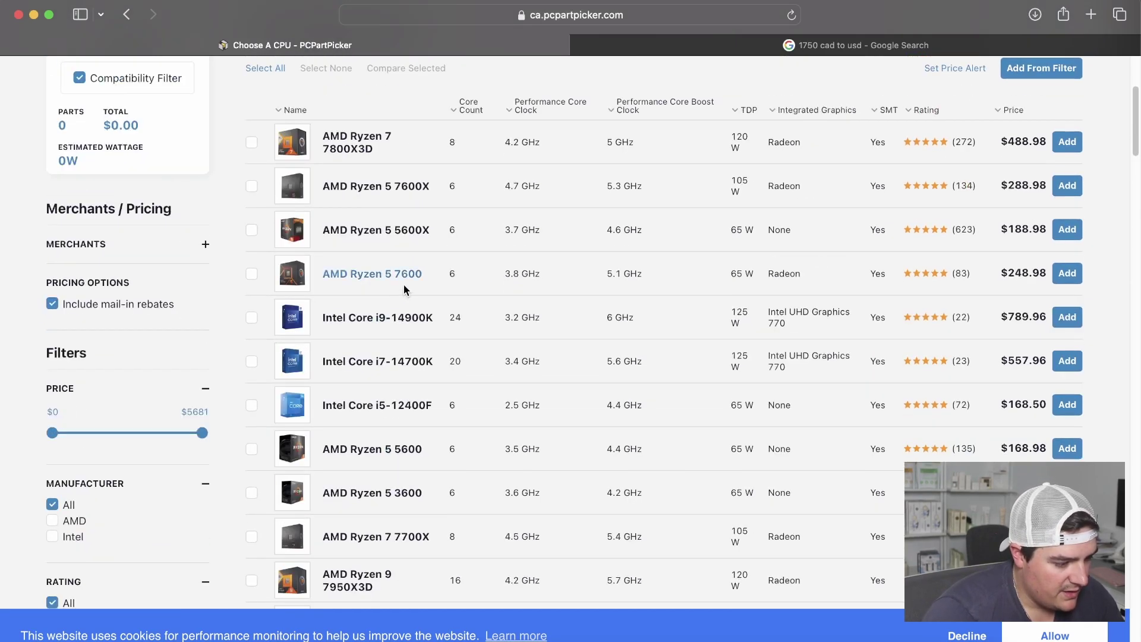
scroll(404, 284, down, 4)
scroll(405, 284, down, 2)
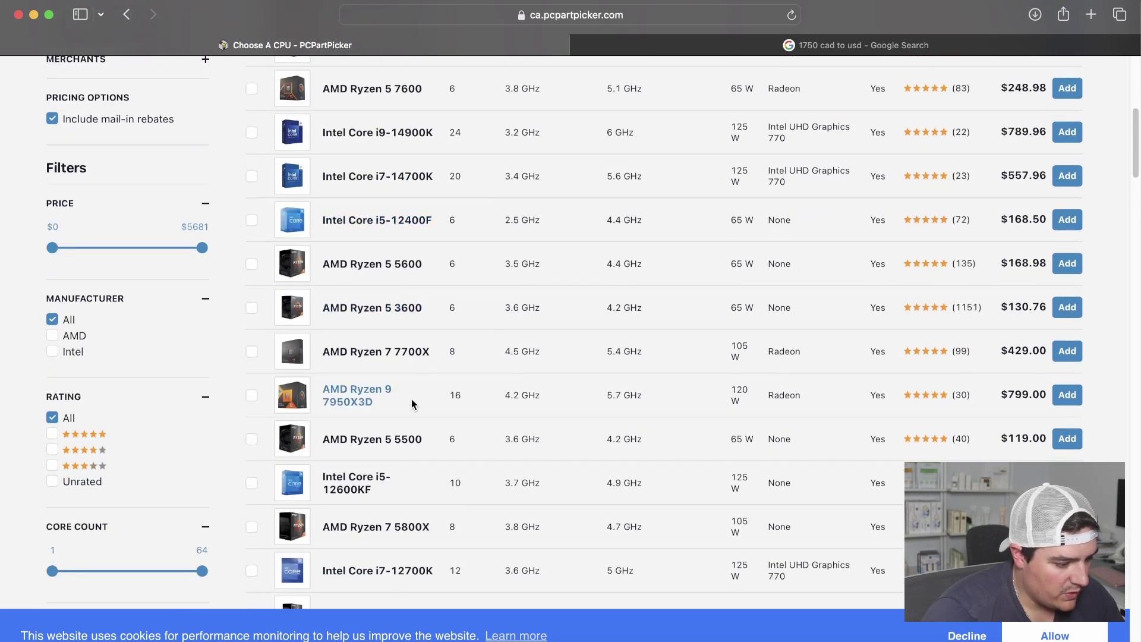
scroll(424, 304, down, 2)
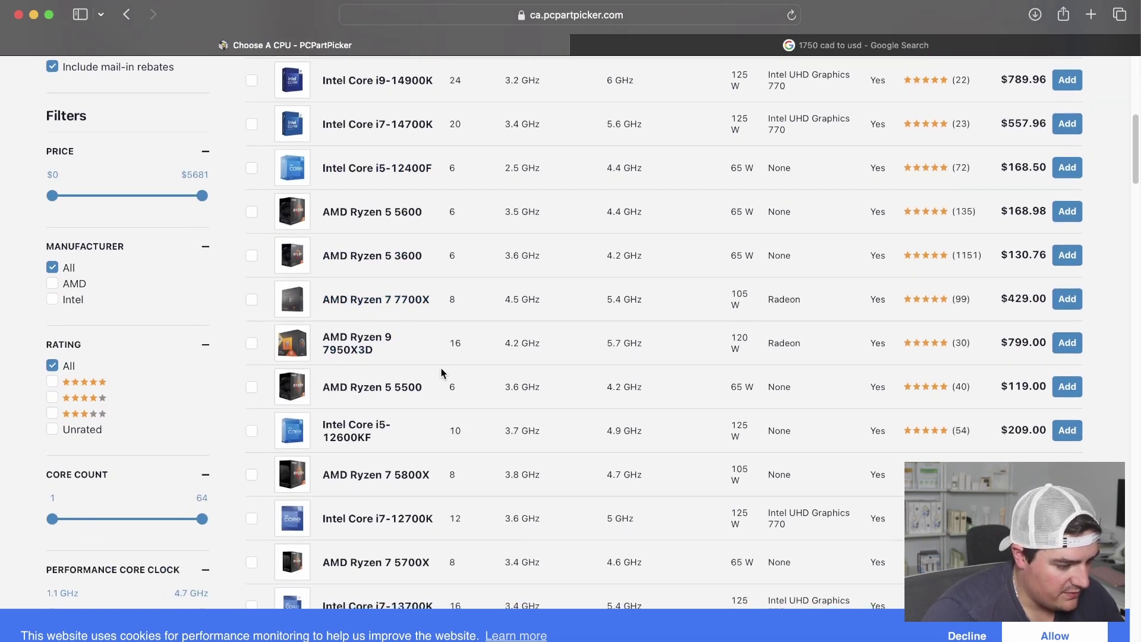
scroll(441, 369, down, 4)
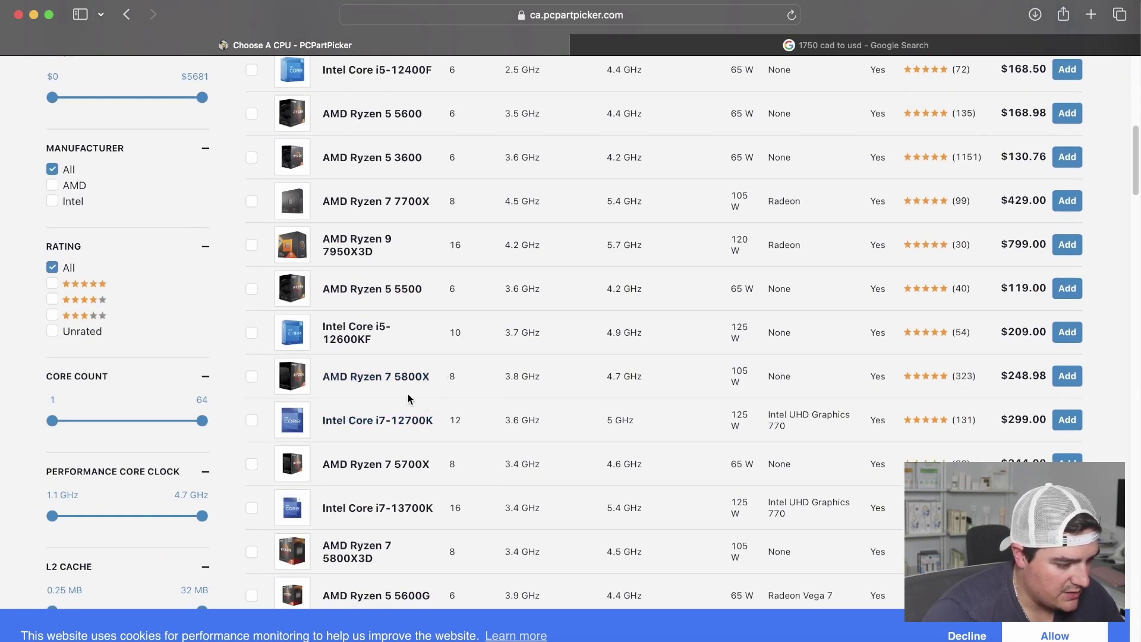
scroll(401, 380, up, 1)
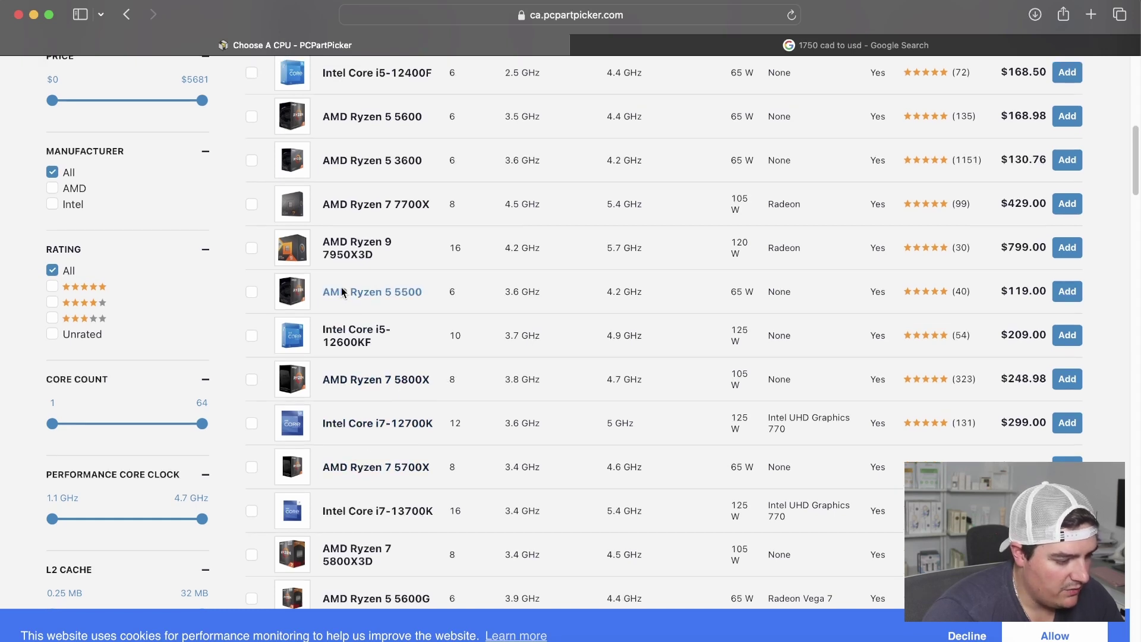
scroll(372, 333, up, 2)
scroll(373, 284, up, 2)
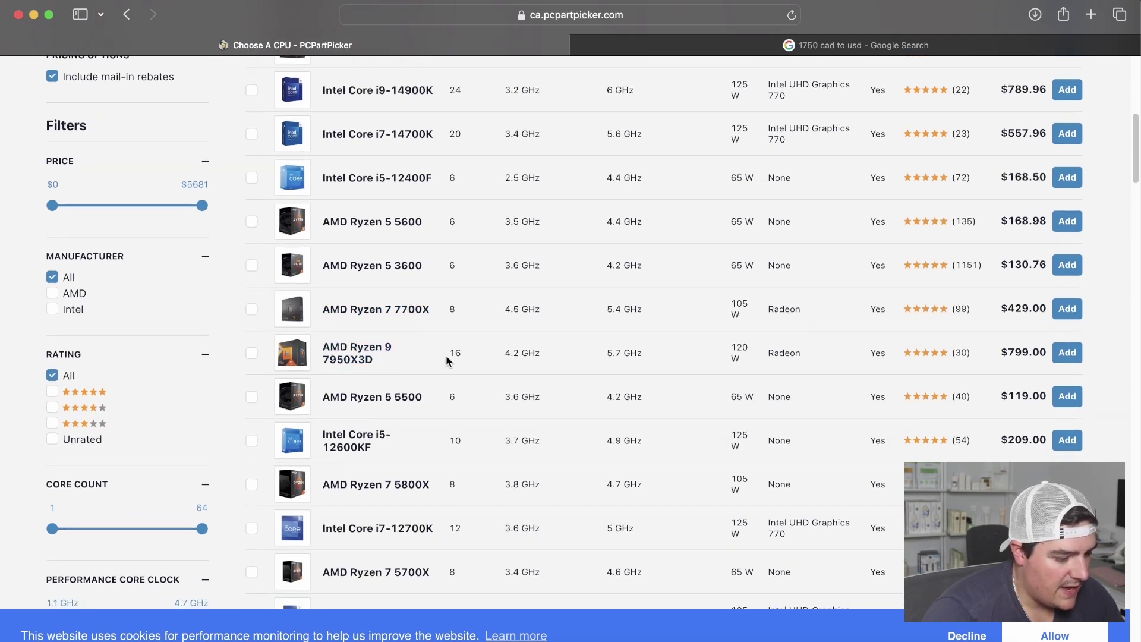
scroll(427, 343, up, 2)
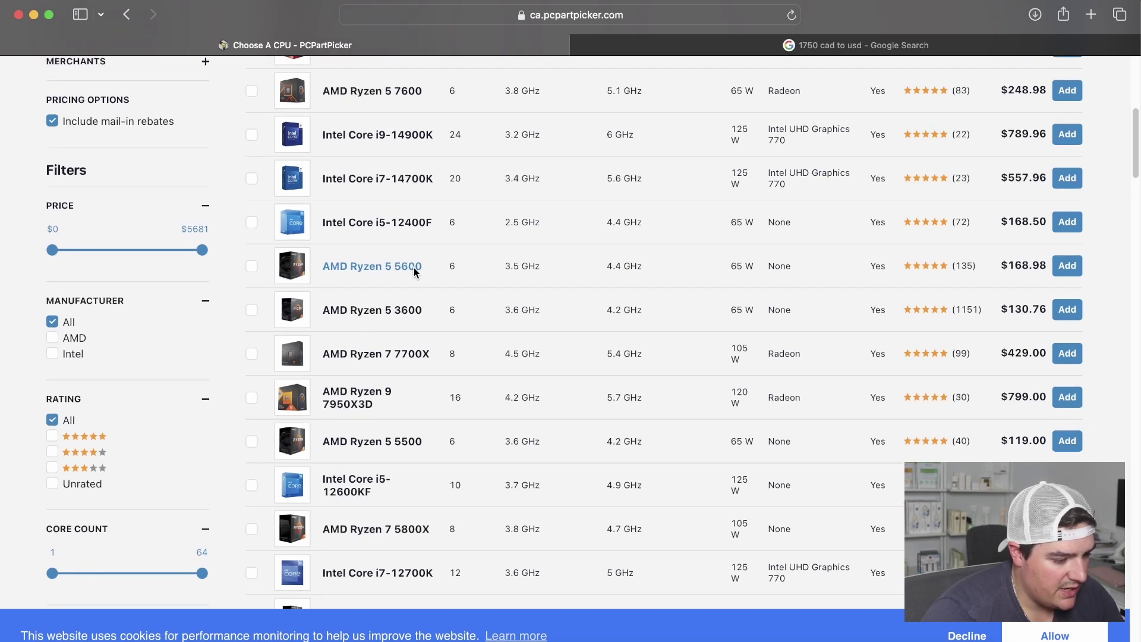
scroll(440, 220, up, 1)
scroll(433, 230, up, 4)
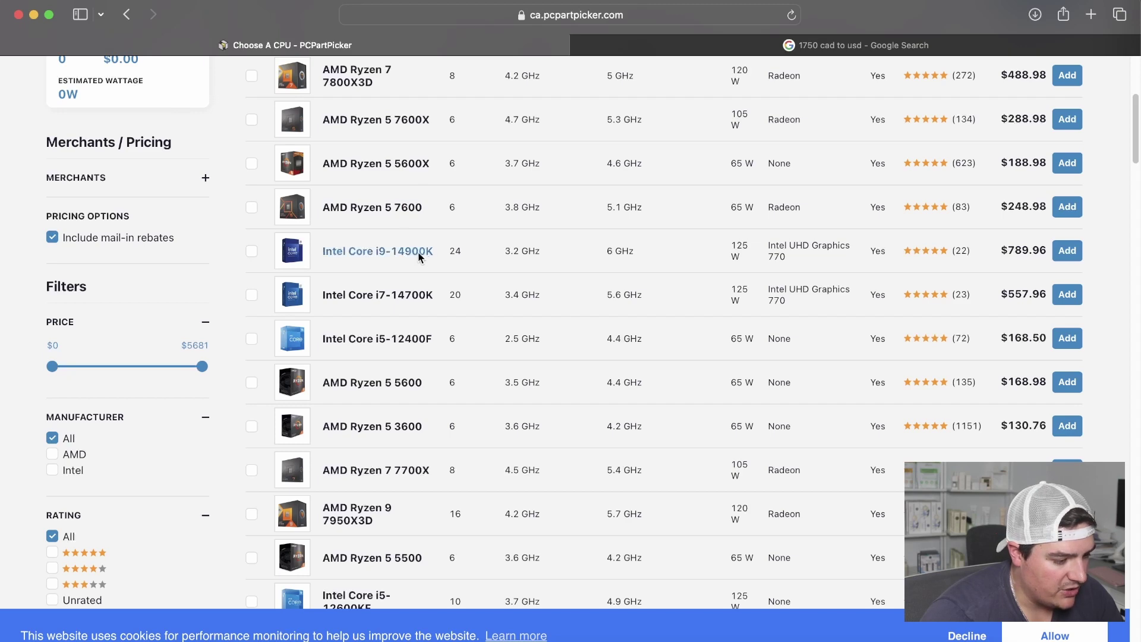
scroll(421, 251, down, 1)
scroll(424, 248, down, 7)
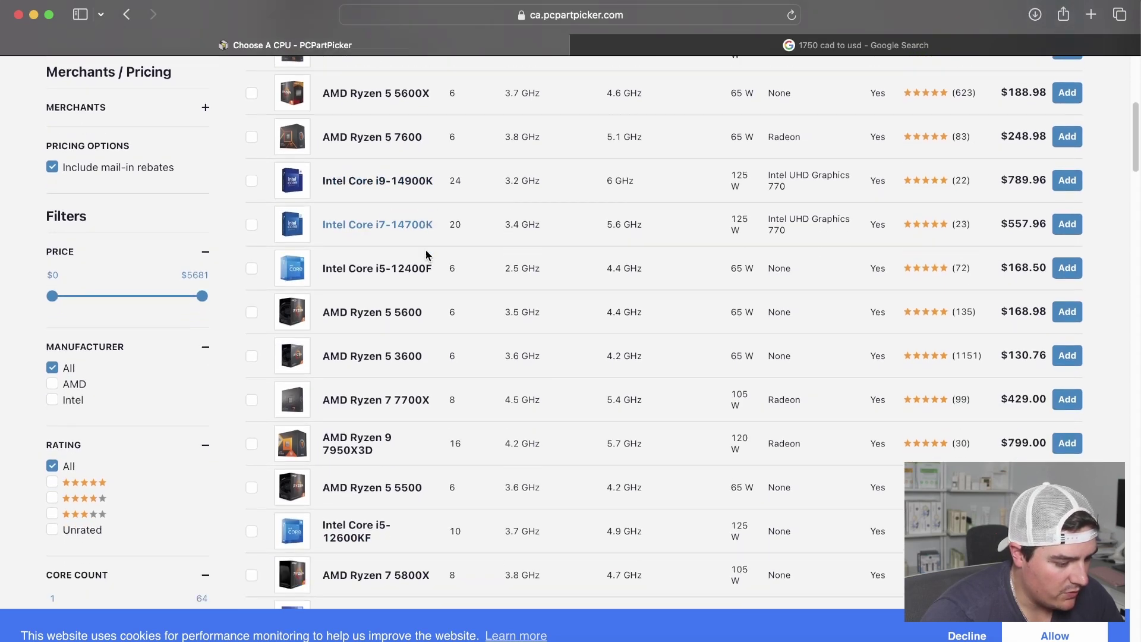
scroll(426, 249, down, 2)
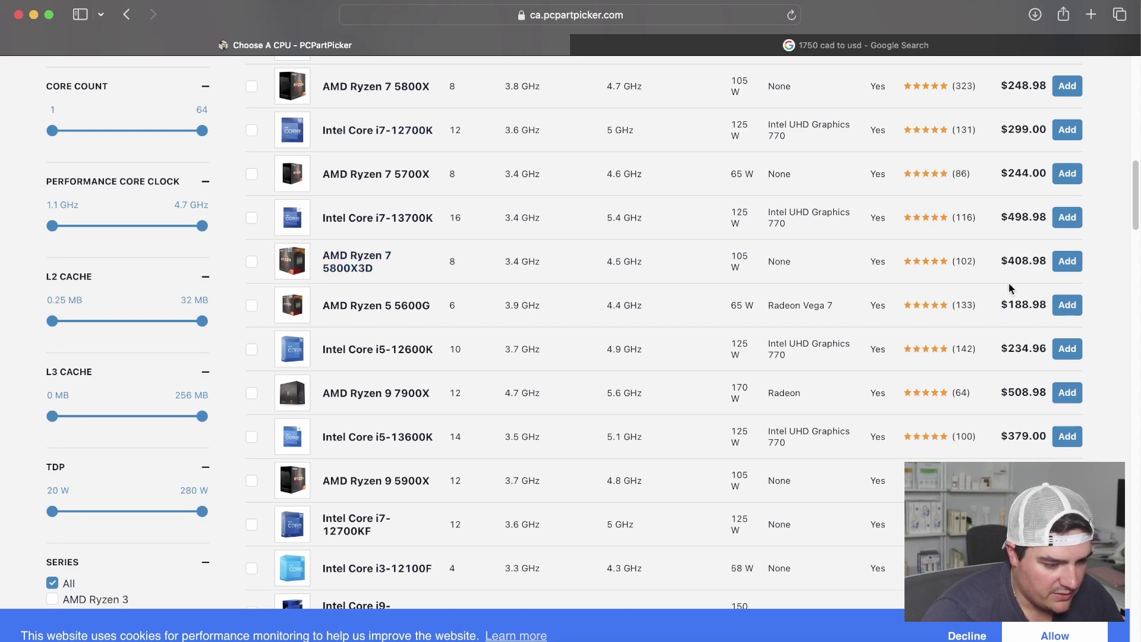
scroll(362, 252, down, 4)
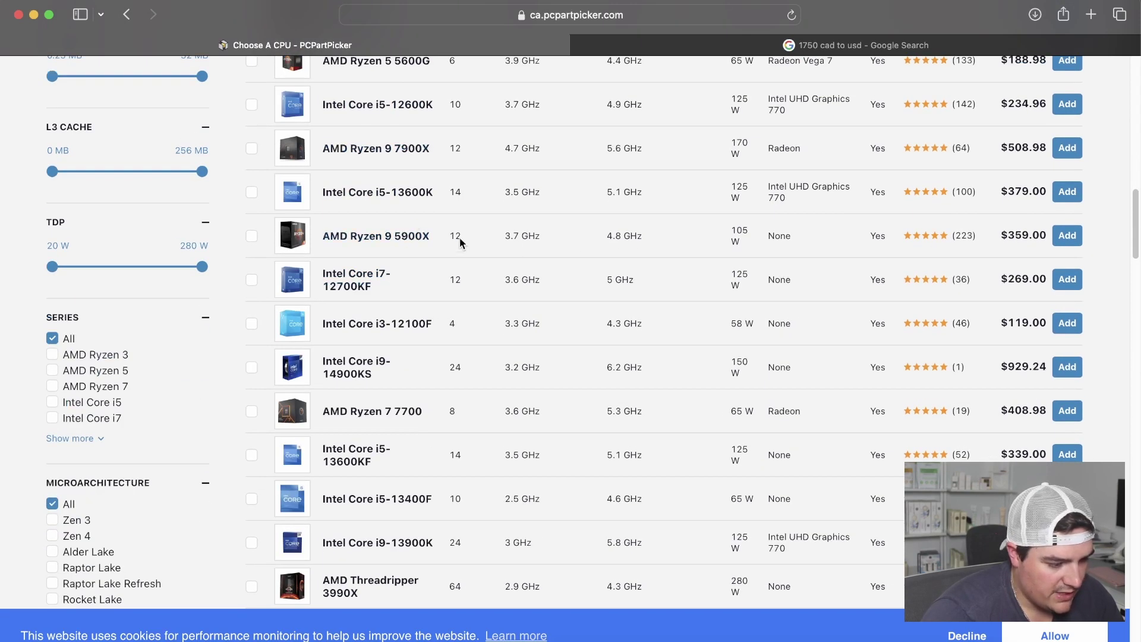
scroll(387, 234, down, 1)
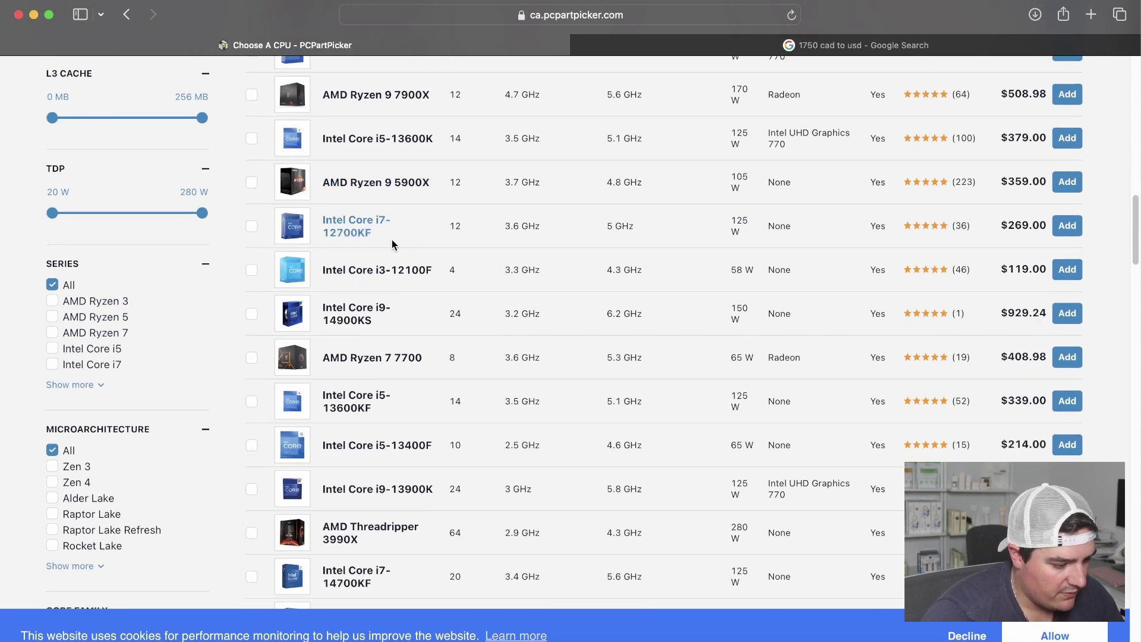
scroll(411, 501, down, 3)
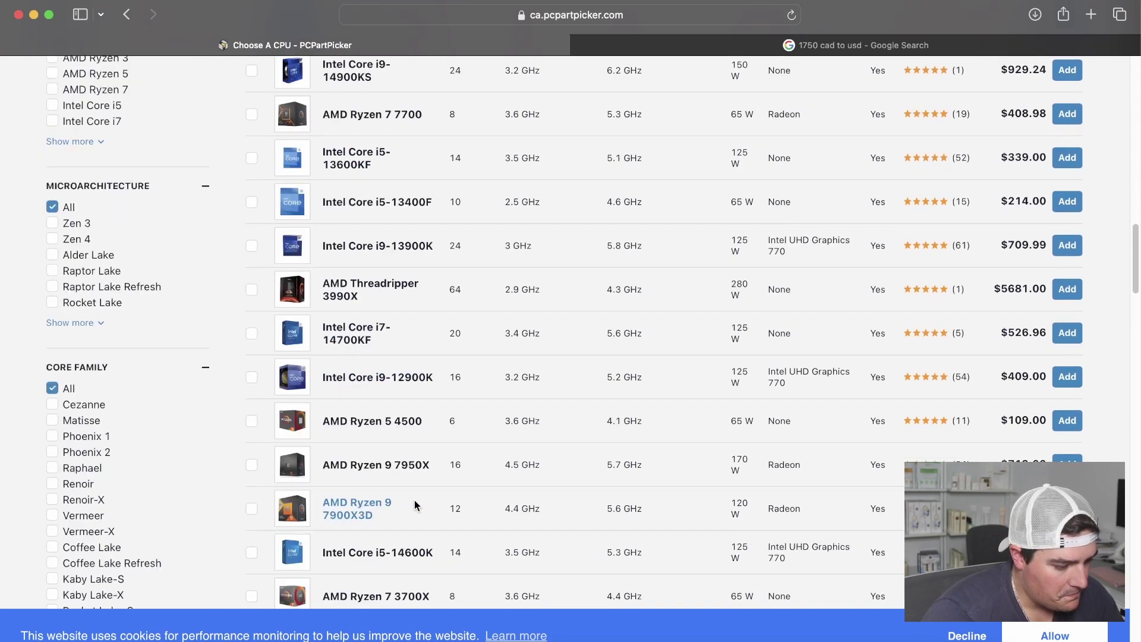
scroll(408, 419, up, 15)
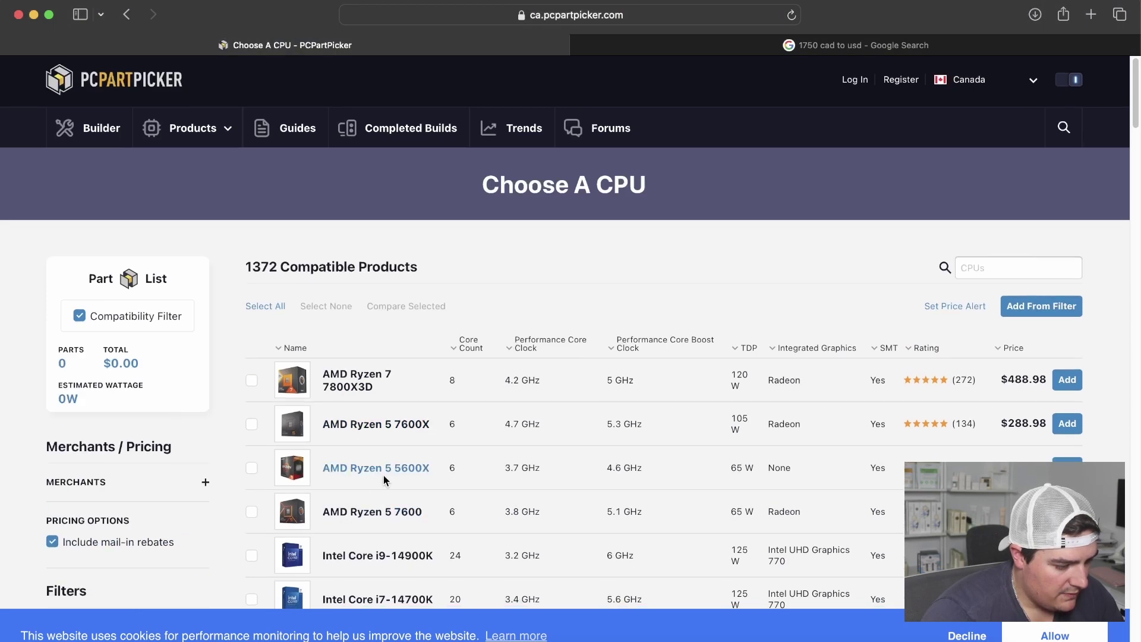
scroll(182, 462, down, 2)
scroll(179, 461, down, 3)
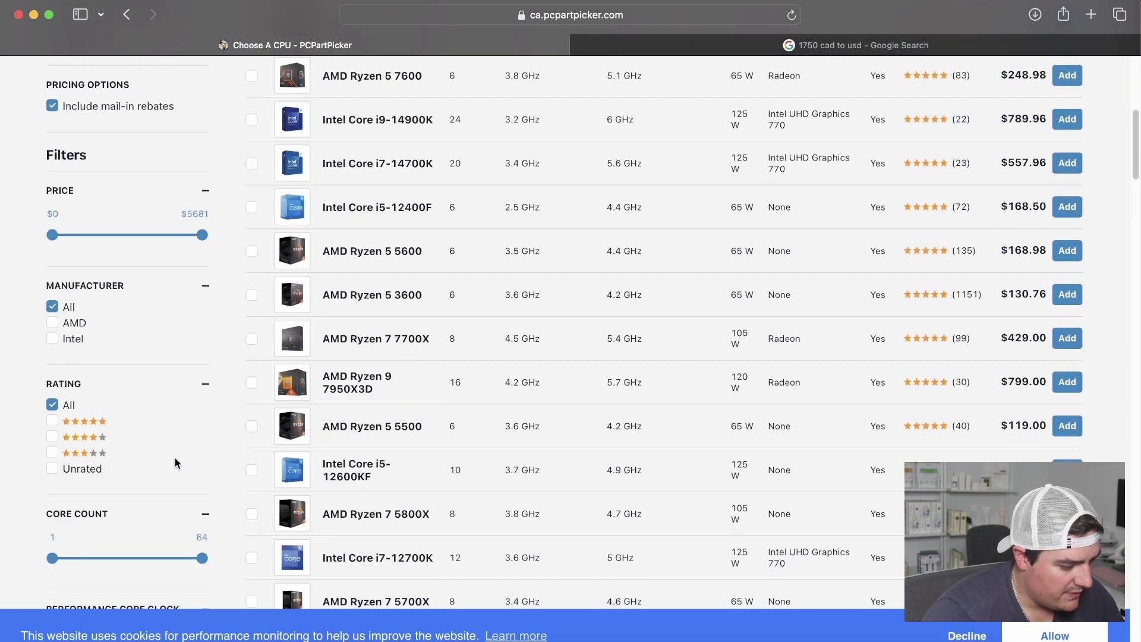
click(52, 323)
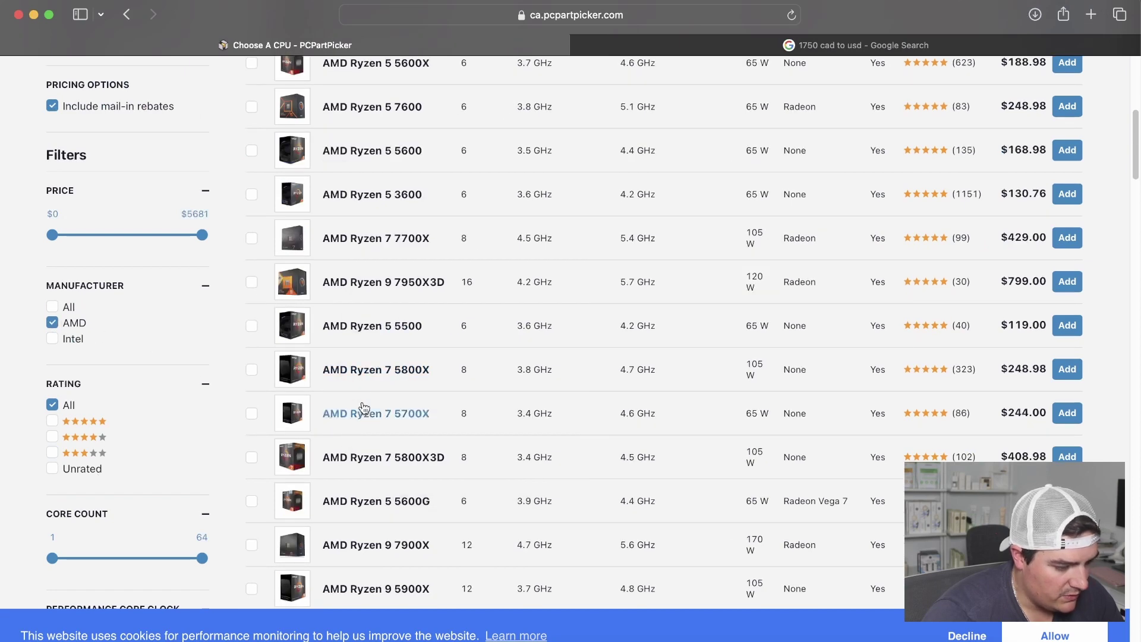
- Add the AMD Ryzen 7 5800X ($248.98) to the build
click(1068, 370)
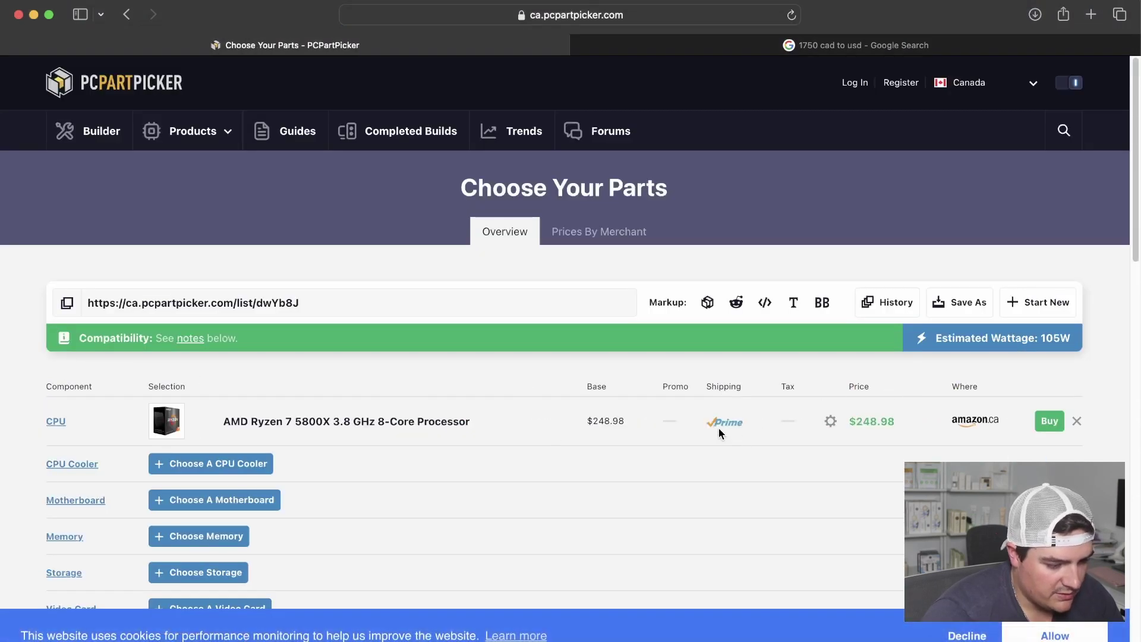
scroll(286, 380, down, 2)
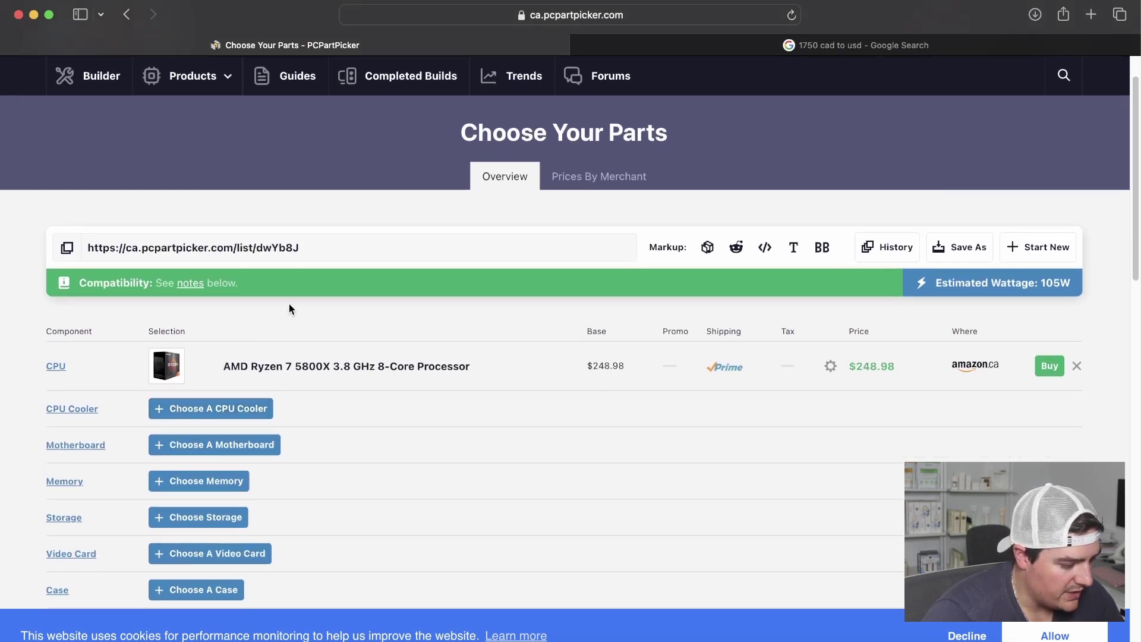
scroll(302, 302, down, 5)
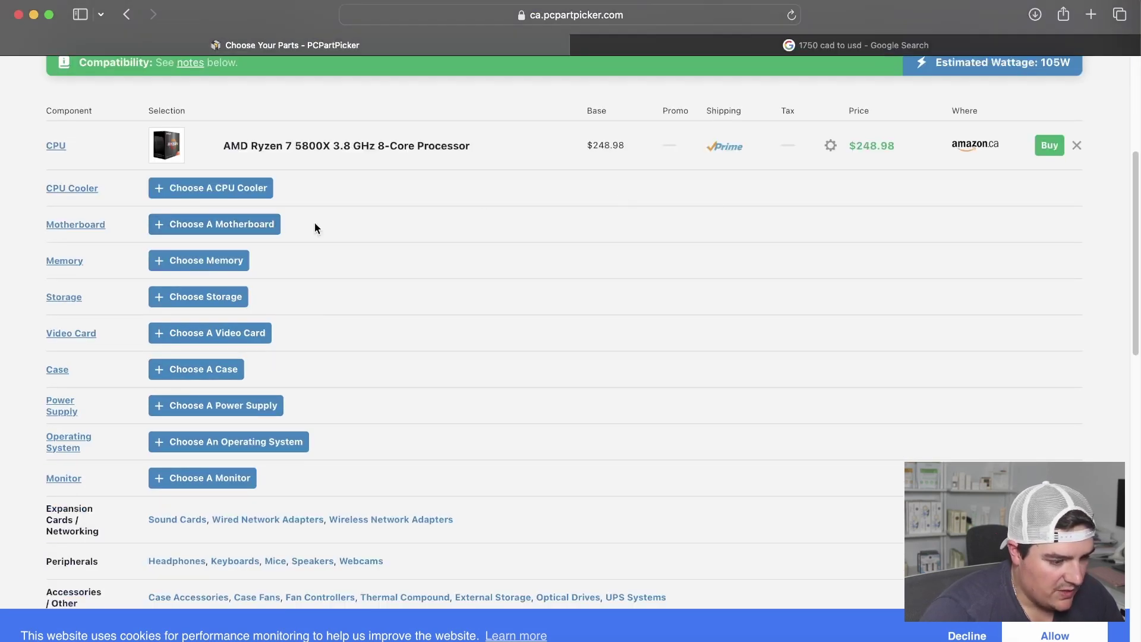
- List compatible motherboards filtered to Wi-Fi 6E, Wi-Fi 6 and Wi-Fi 5
click(194, 231)
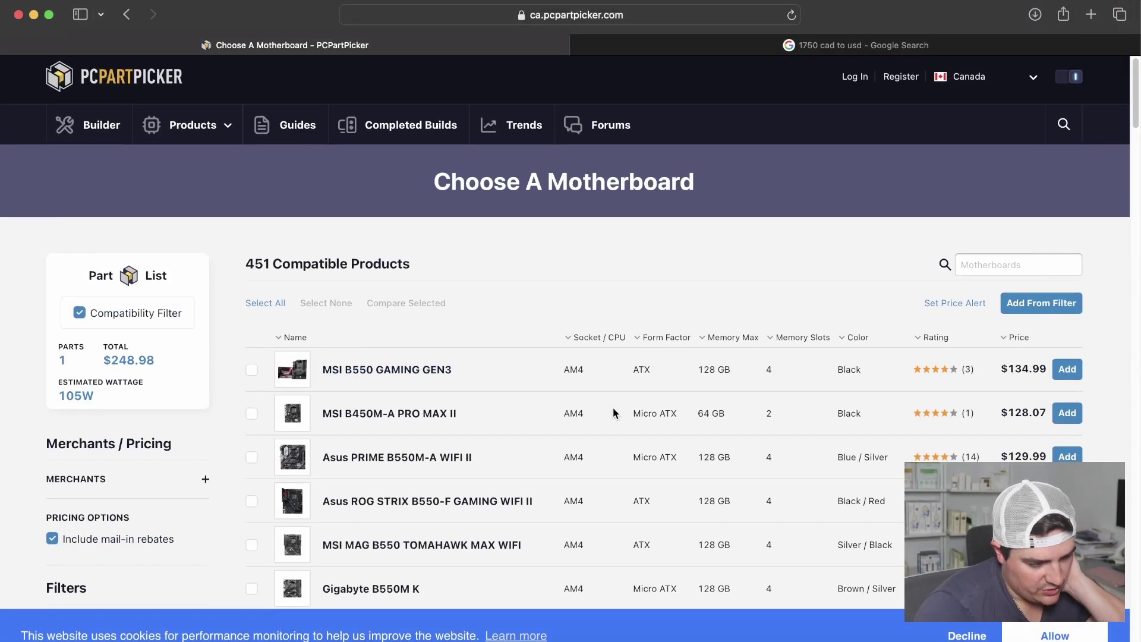
scroll(618, 415, down, 3)
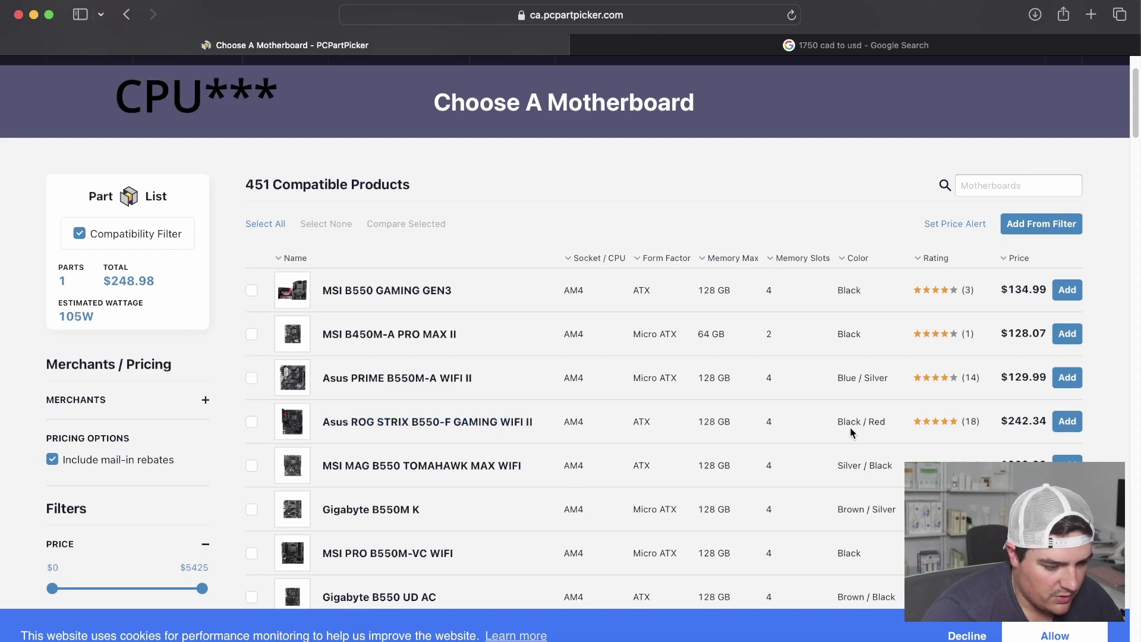
scroll(242, 433, down, 10)
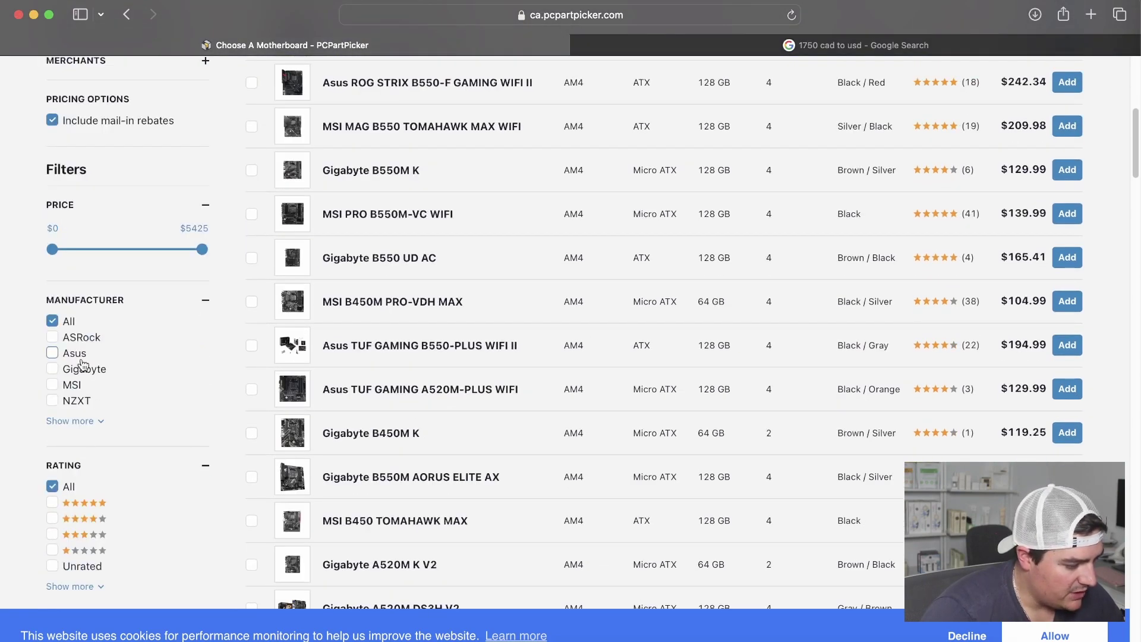
scroll(77, 443, down, 13)
scroll(84, 444, down, 20)
scroll(91, 434, down, 20)
scroll(93, 431, down, 17)
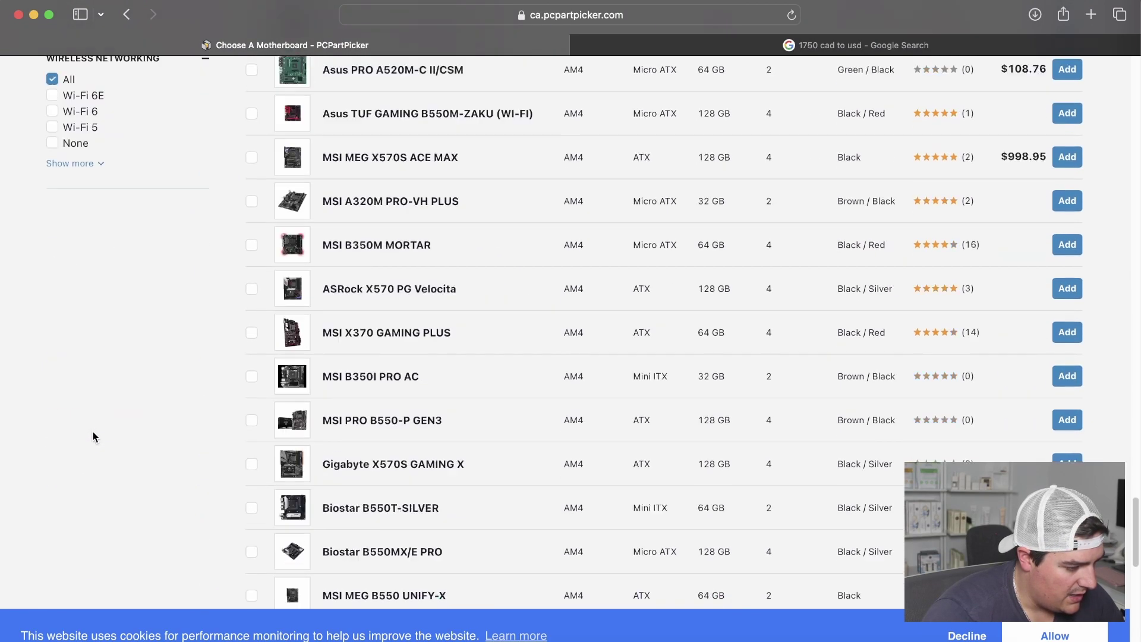
click(53, 383)
click(53, 399)
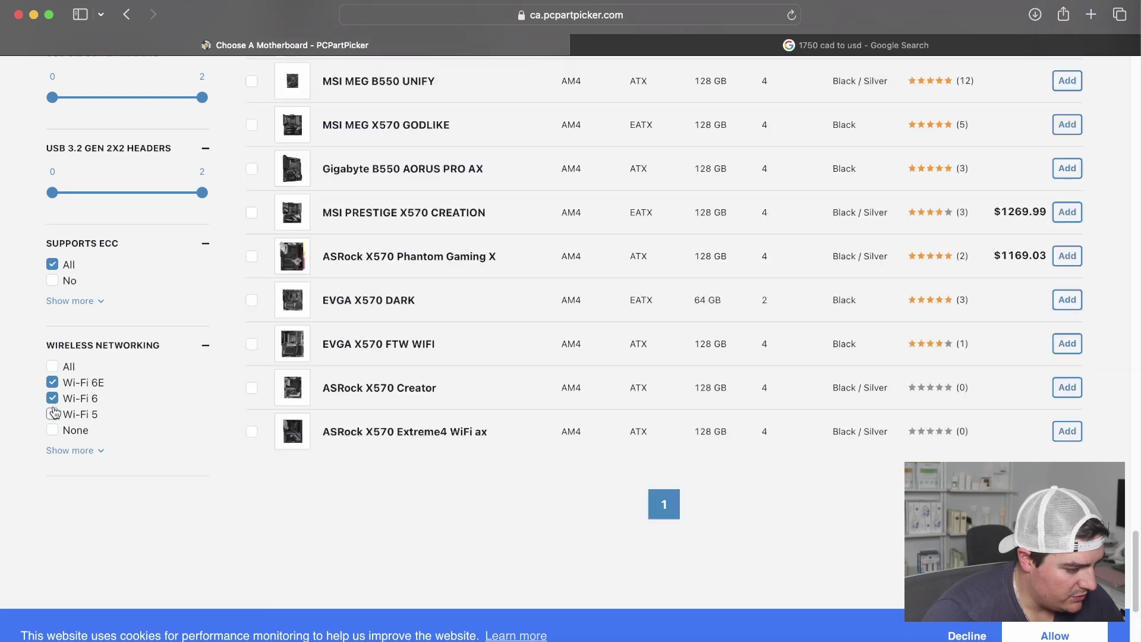
click(52, 414)
- Sort the Wi-Fi motherboards by price, cheapest first
scroll(573, 405, up, 10)
scroll(574, 405, up, 20)
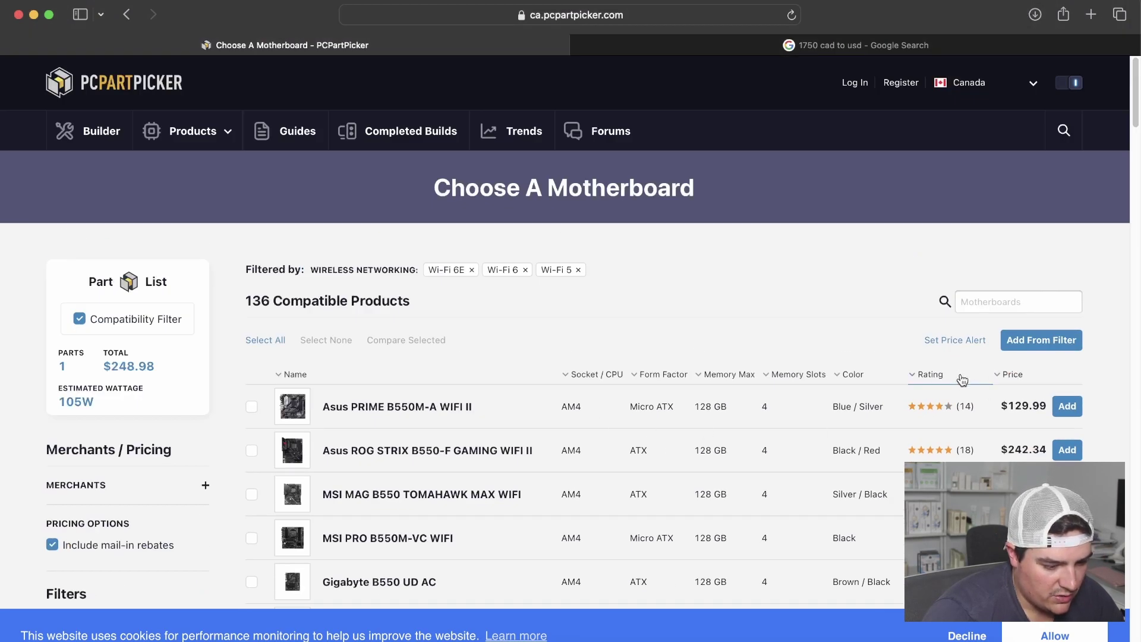
click(1011, 374)
scroll(948, 447, down, 10)
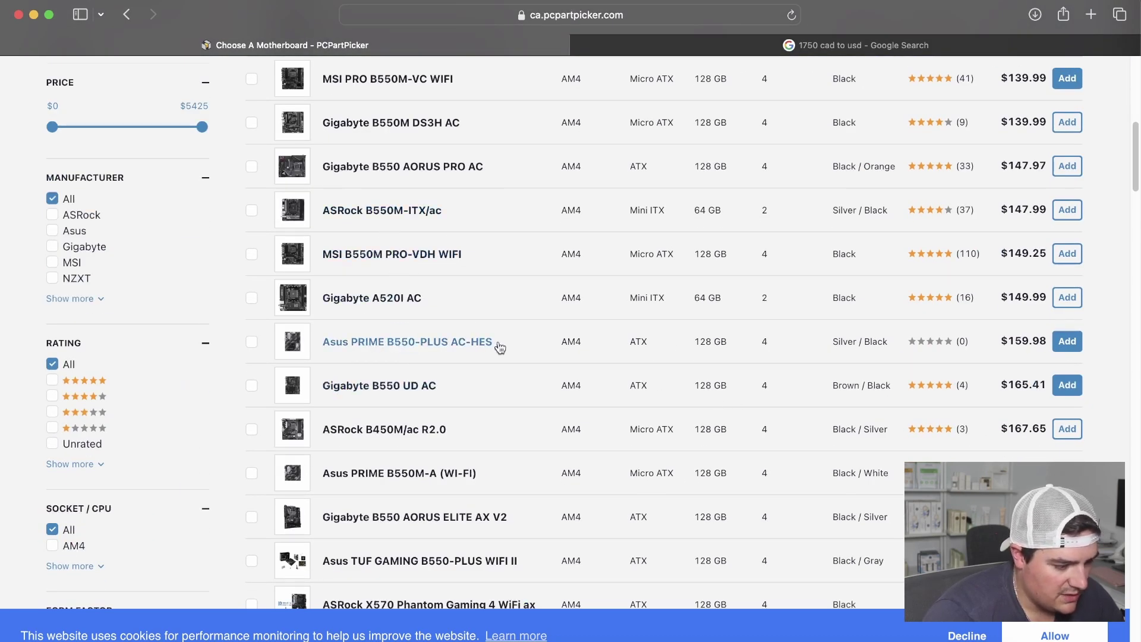
scroll(641, 238, up, 1)
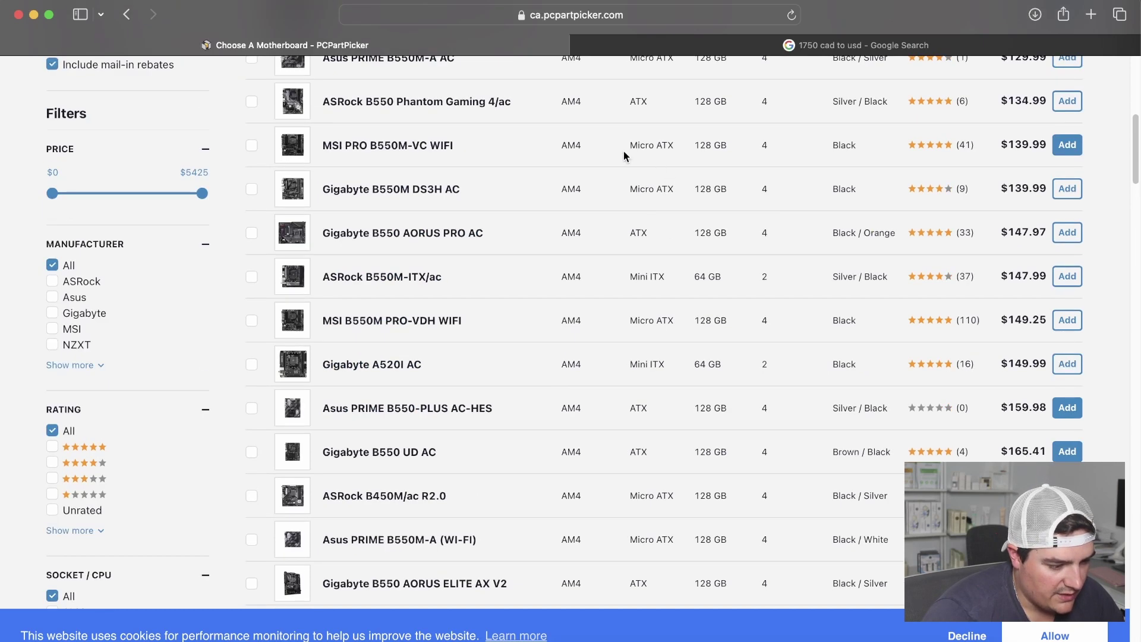
scroll(646, 234, up, 7)
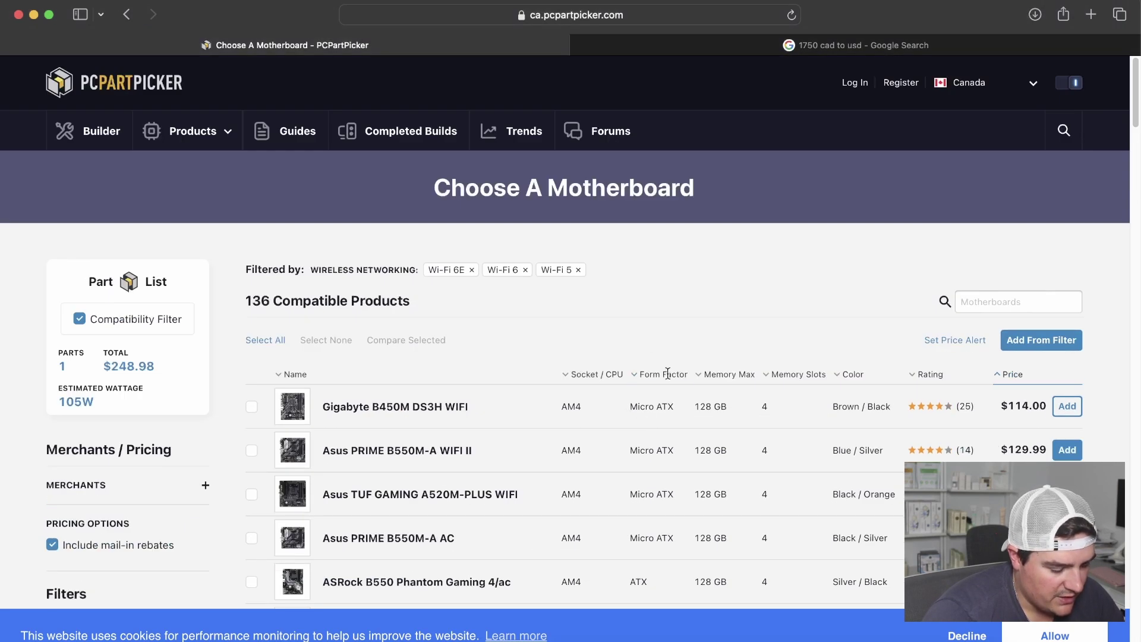
scroll(668, 373, down, 1)
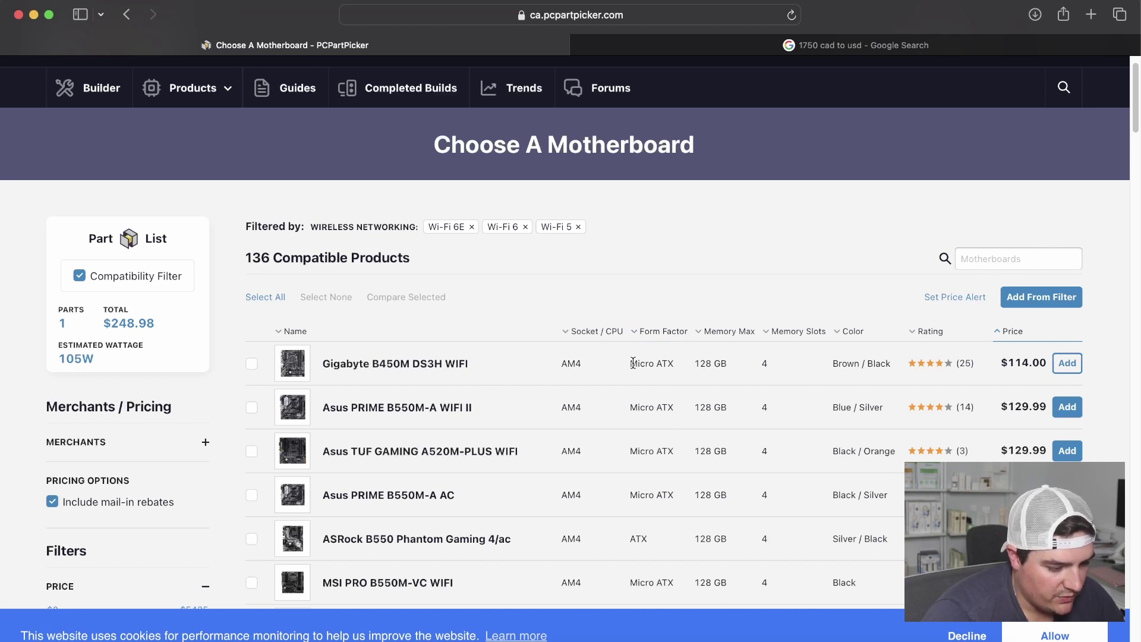
- Compare board form factors (Micro ATX, ATX) and highlight the Gigabyte B550 AORUS ELITE AX V2 price
drag(633, 363, 672, 365)
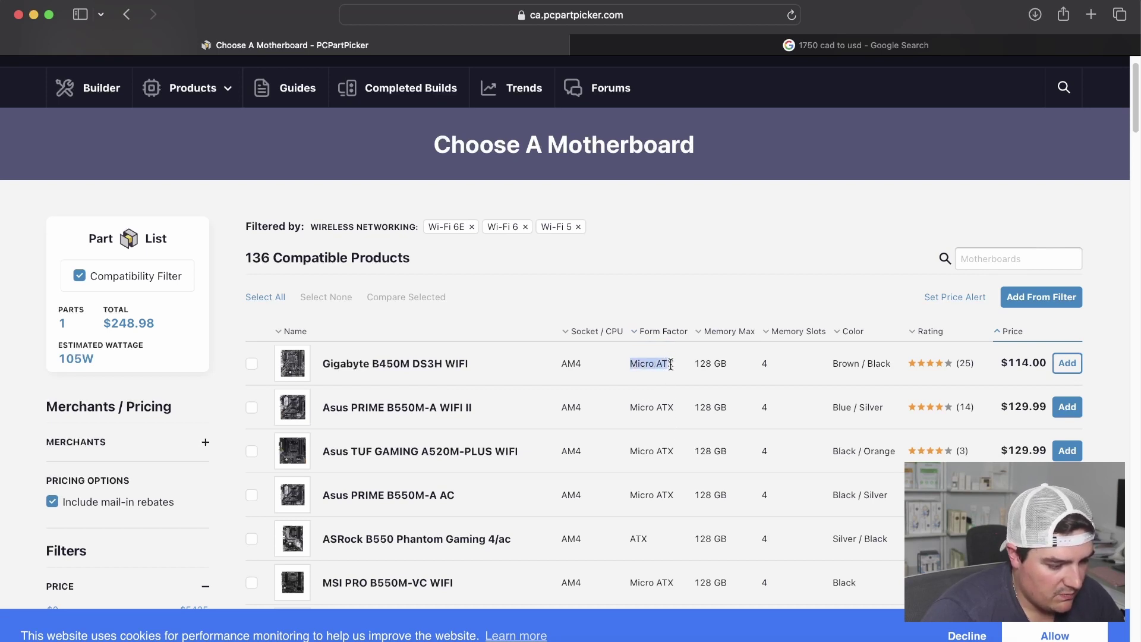
scroll(660, 365, down, 1)
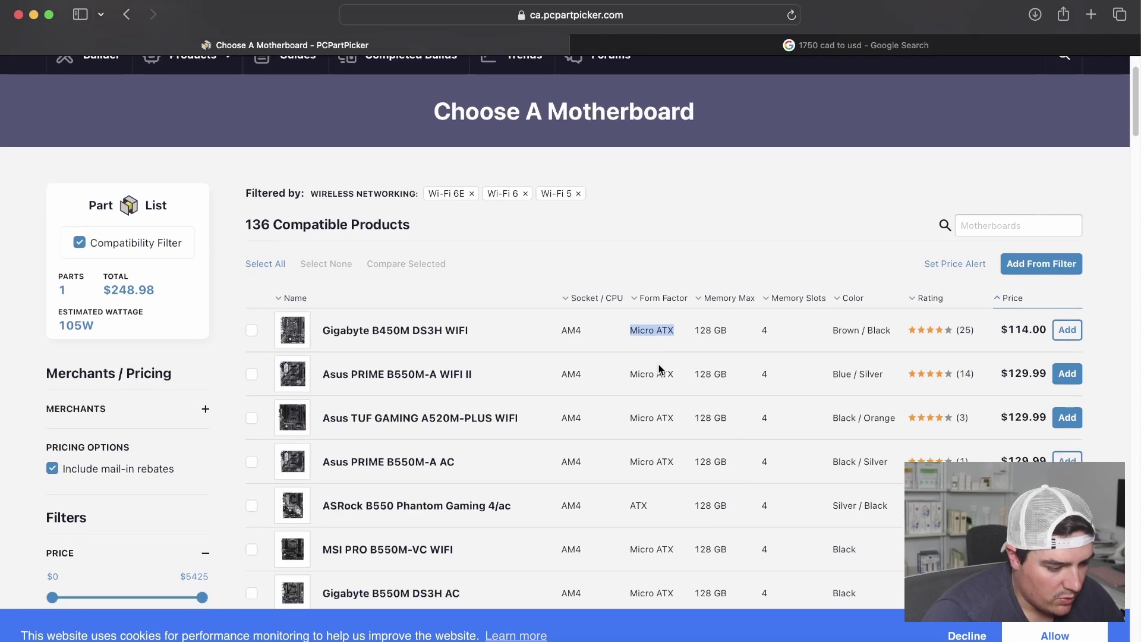
scroll(662, 367, down, 1)
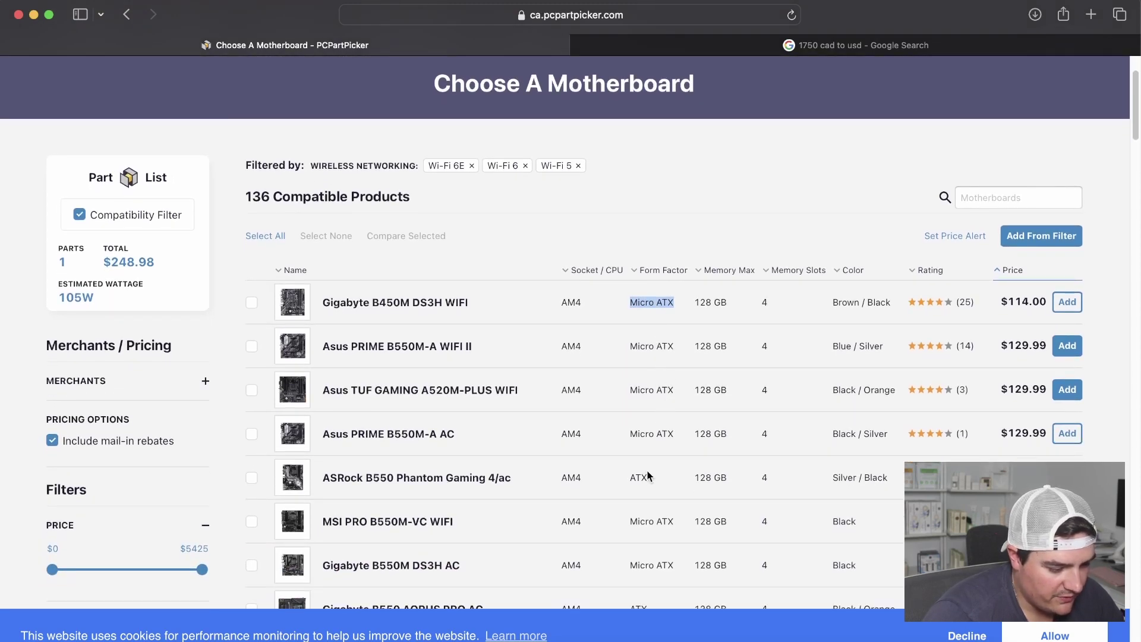
double_click(634, 477)
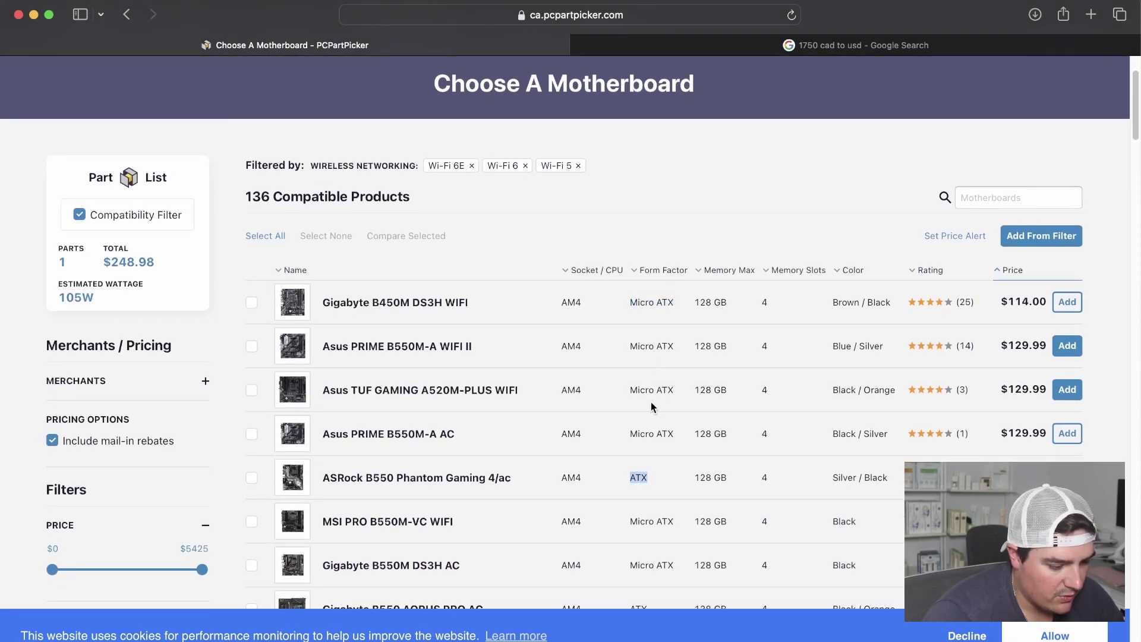
scroll(652, 407, down, 3)
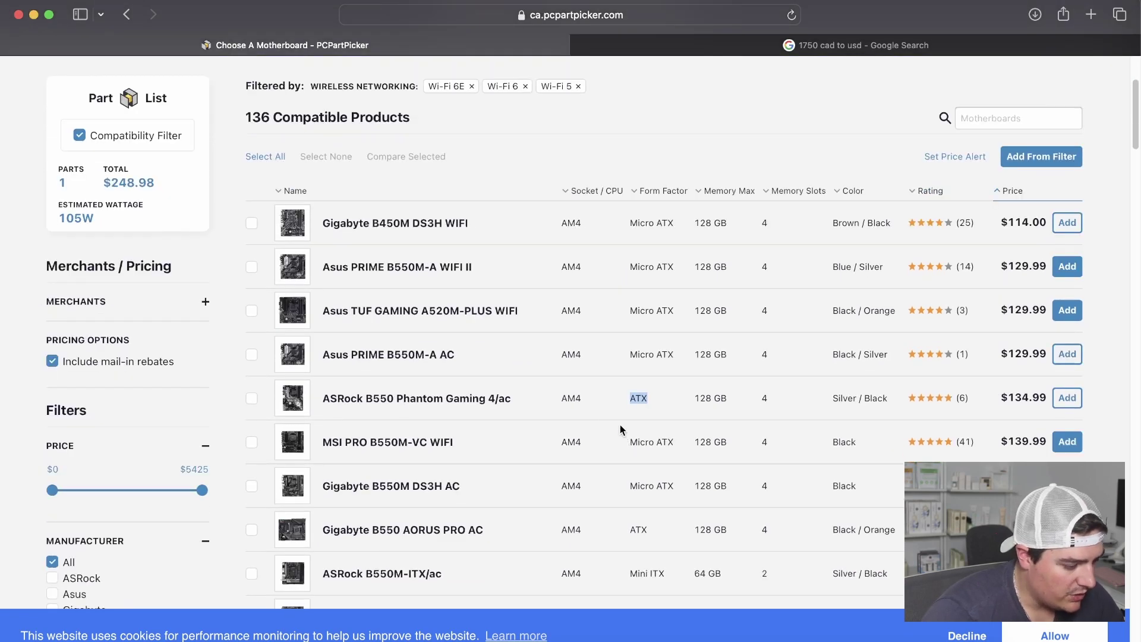
scroll(558, 415, down, 10)
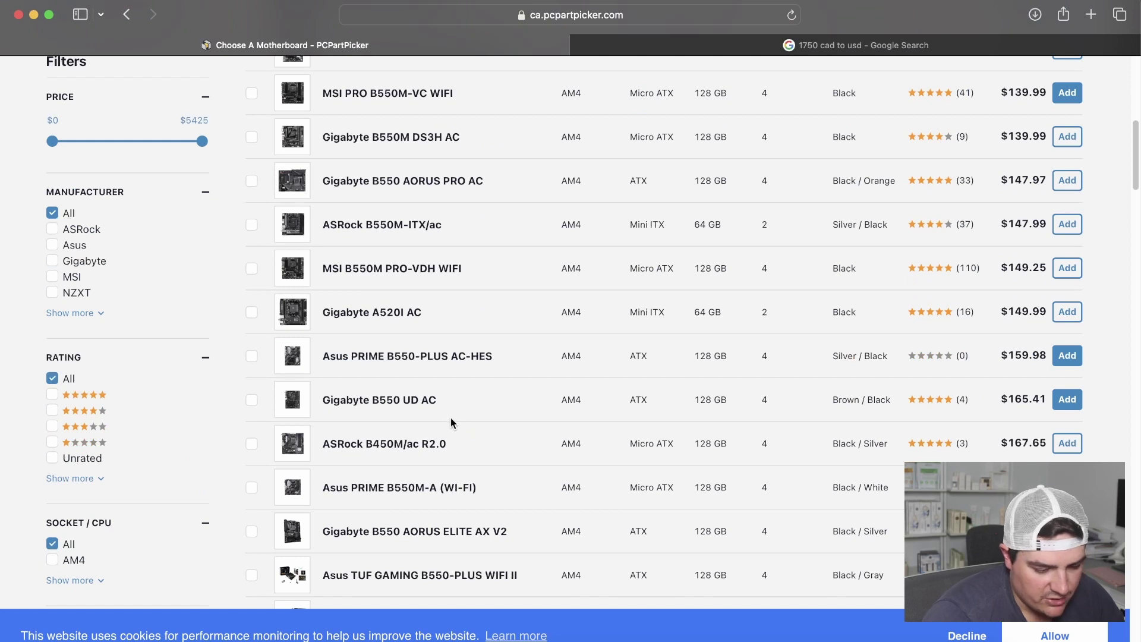
scroll(451, 422, down, 1)
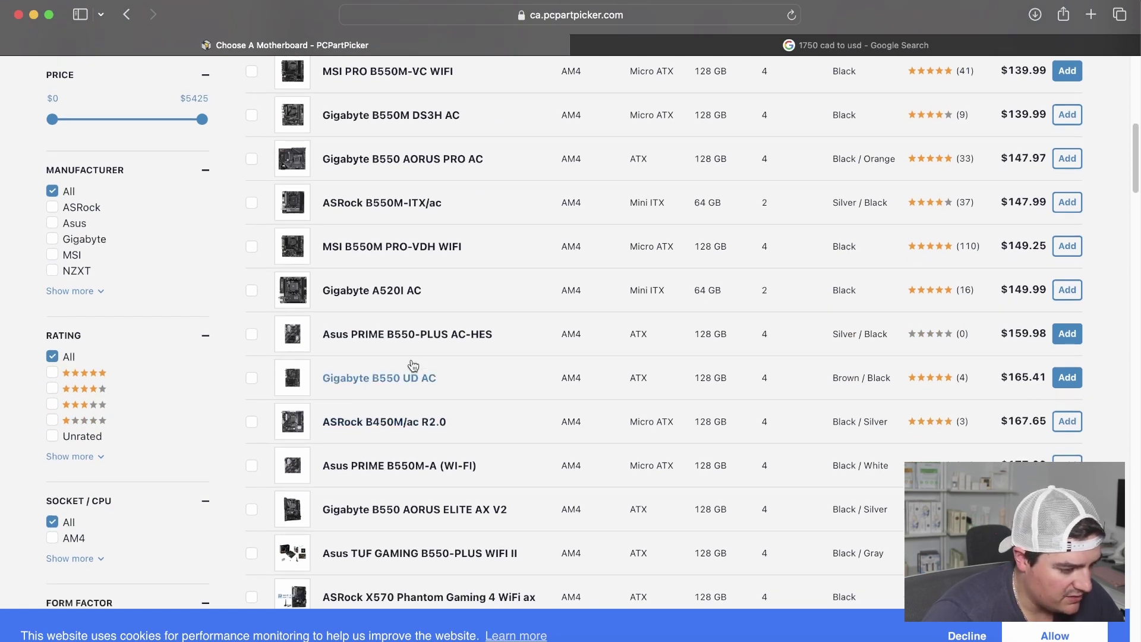
scroll(399, 356, down, 2)
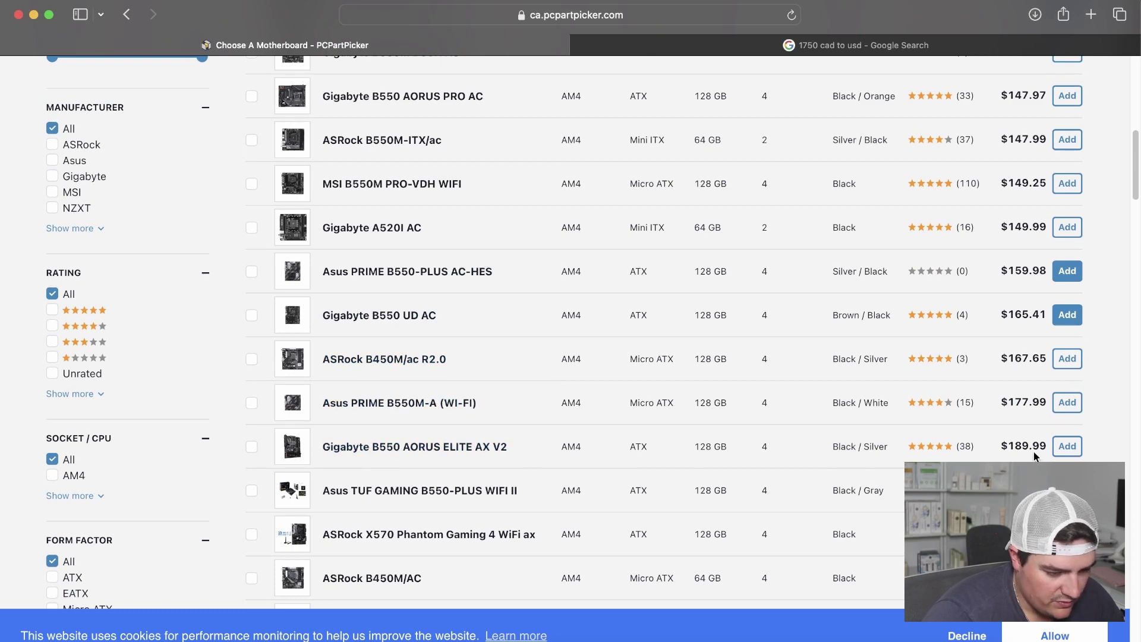
drag(1039, 449, 1010, 452)
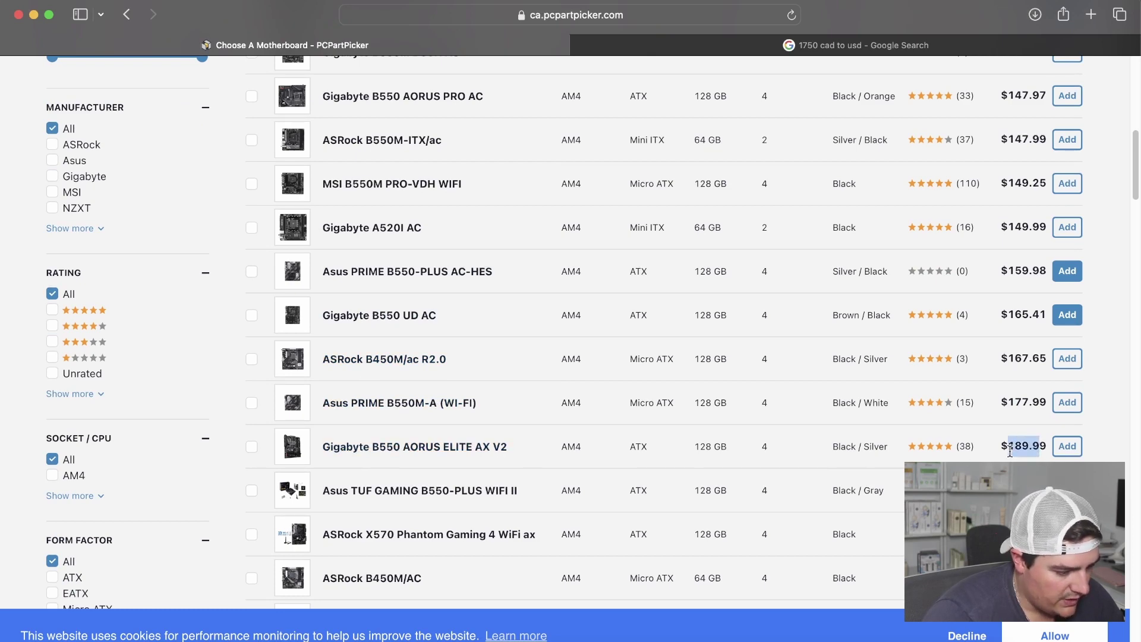
- Open the Gigabyte B550 AORUS ELITE AX V2 page and view its first photo full size
click(357, 447)
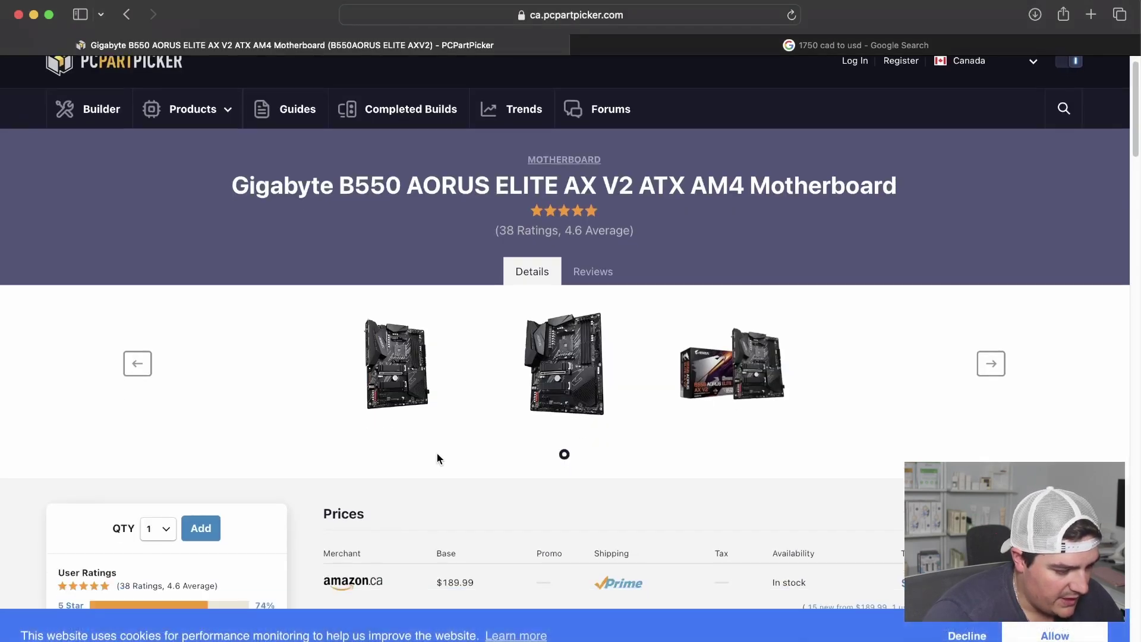
click(396, 379)
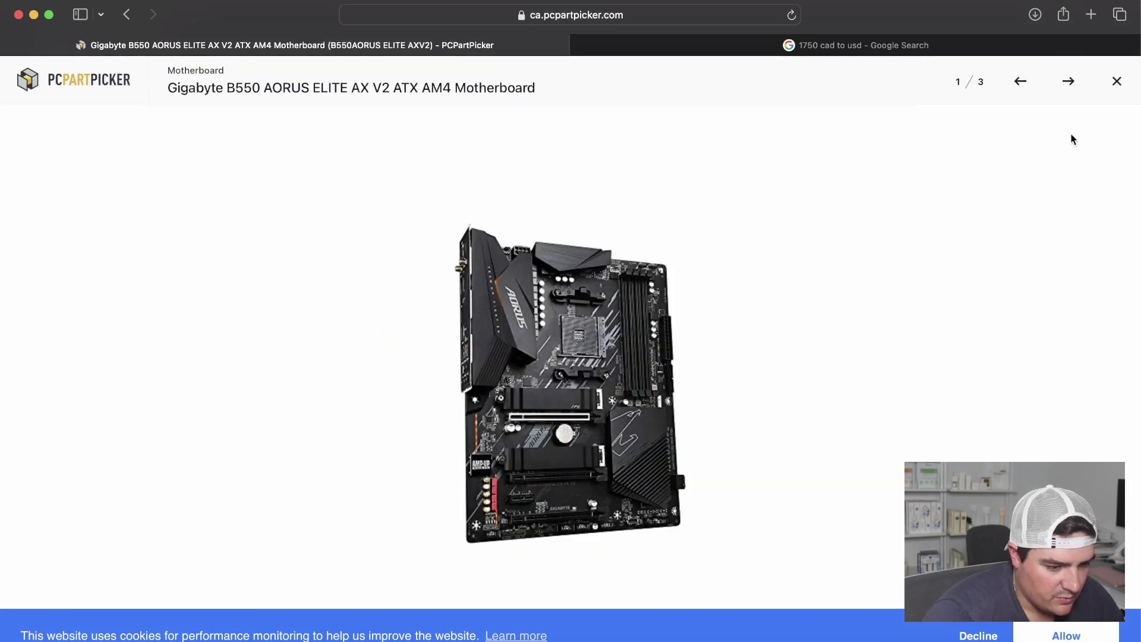
click(1117, 81)
- View the boxed motherboard photo and check the prices starting at $189.99
scroll(279, 363, down, 5)
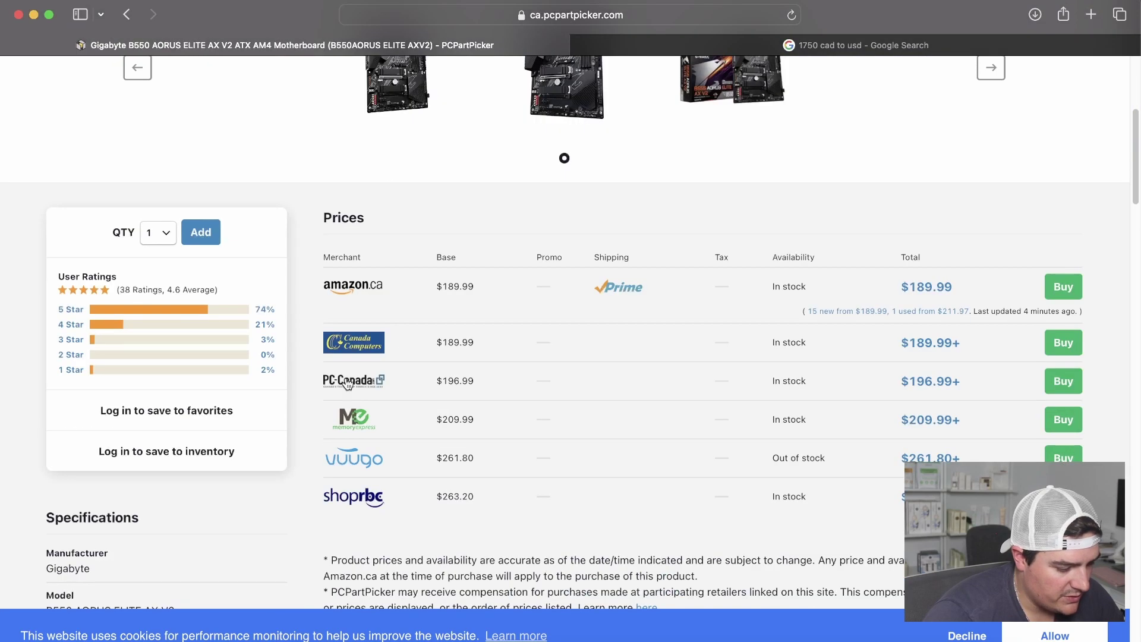
scroll(361, 367, up, 2)
scroll(531, 287, up, 1)
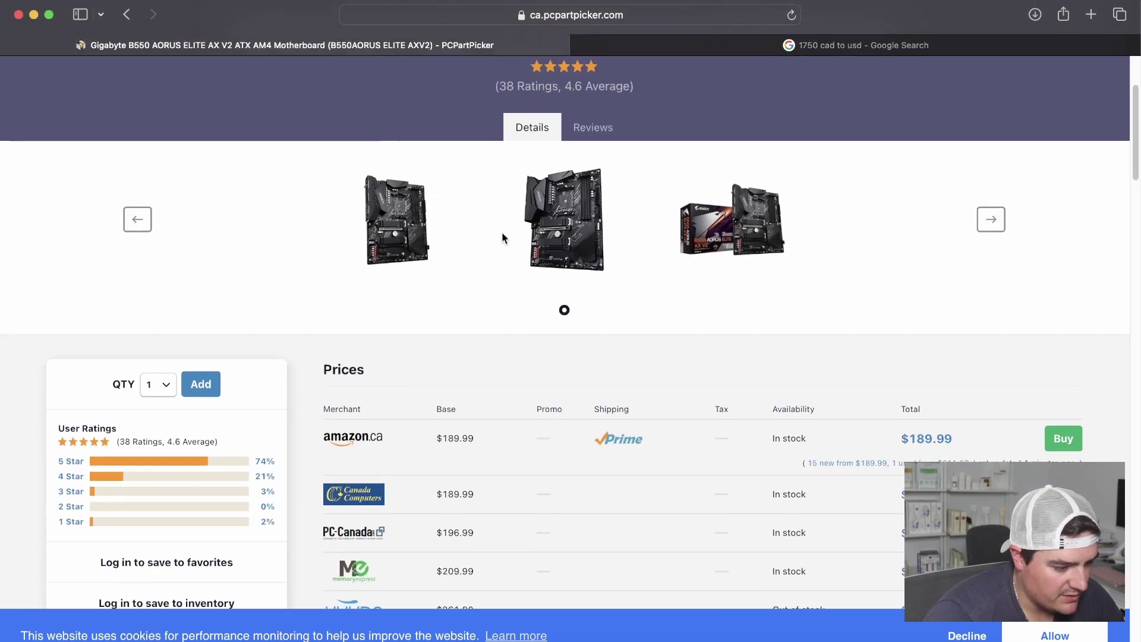
click(734, 223)
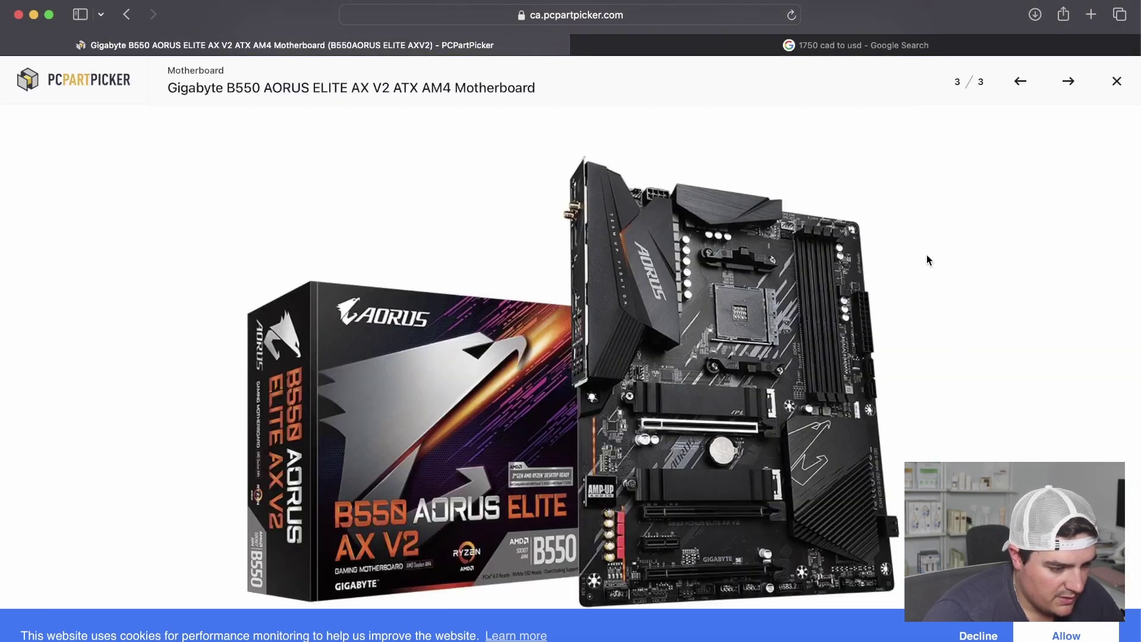
click(1115, 83)
scroll(284, 330, down, 2)
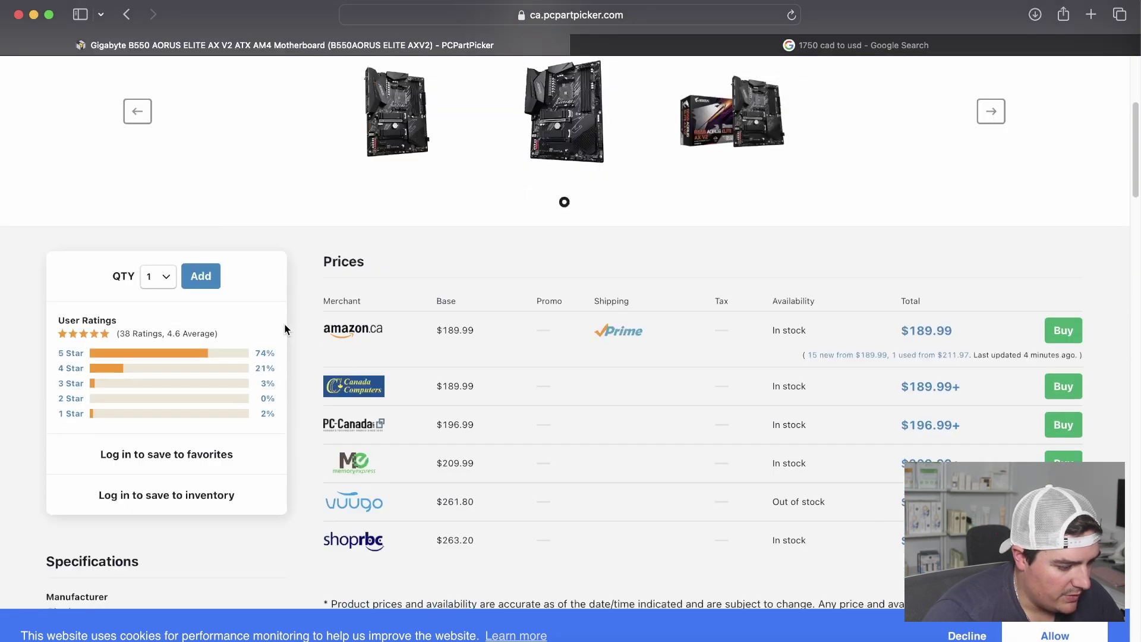
scroll(284, 330, up, 2)
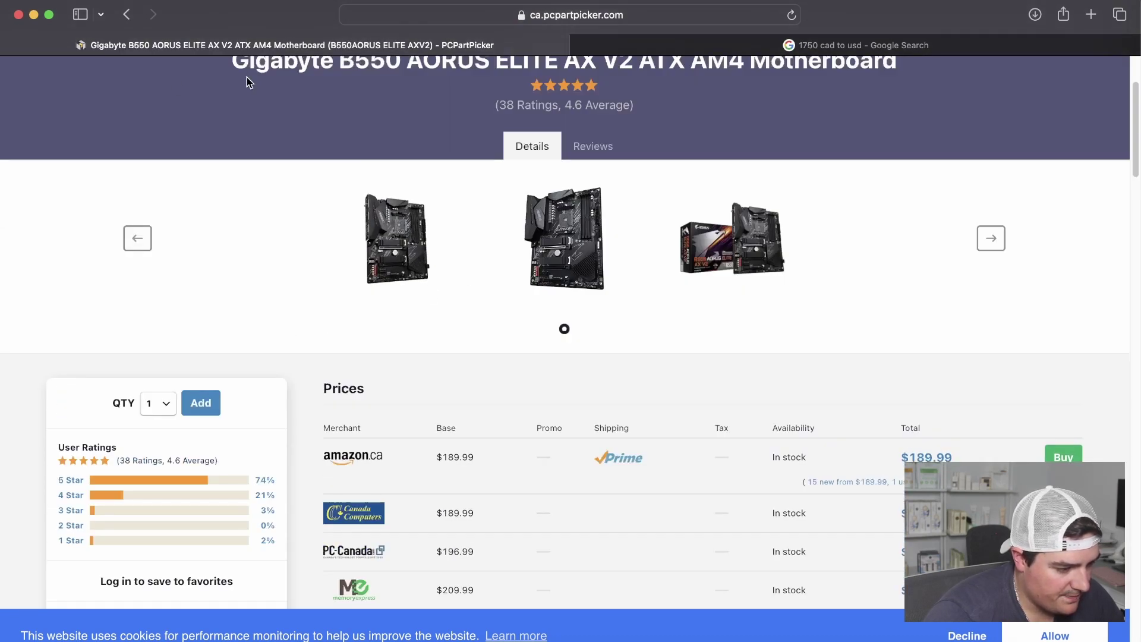
- Check the Asus PRIME B550-PLUS AC-HES ($159.98) page and photo, then return to the motherboard list
click(126, 14)
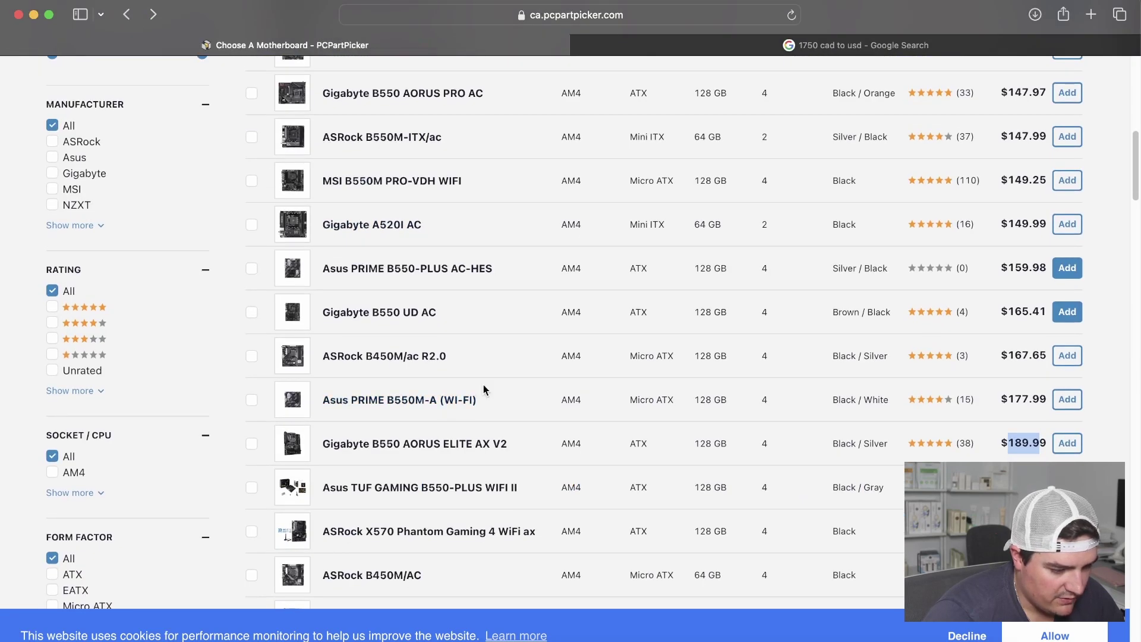
scroll(485, 388, up, 1)
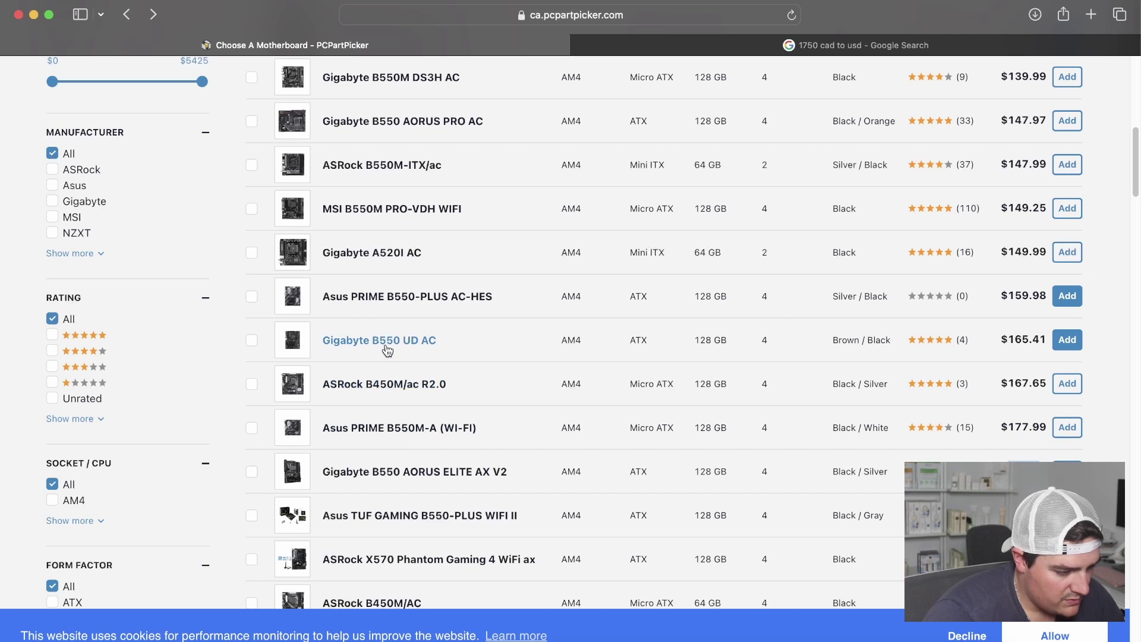
click(390, 302)
click(416, 331)
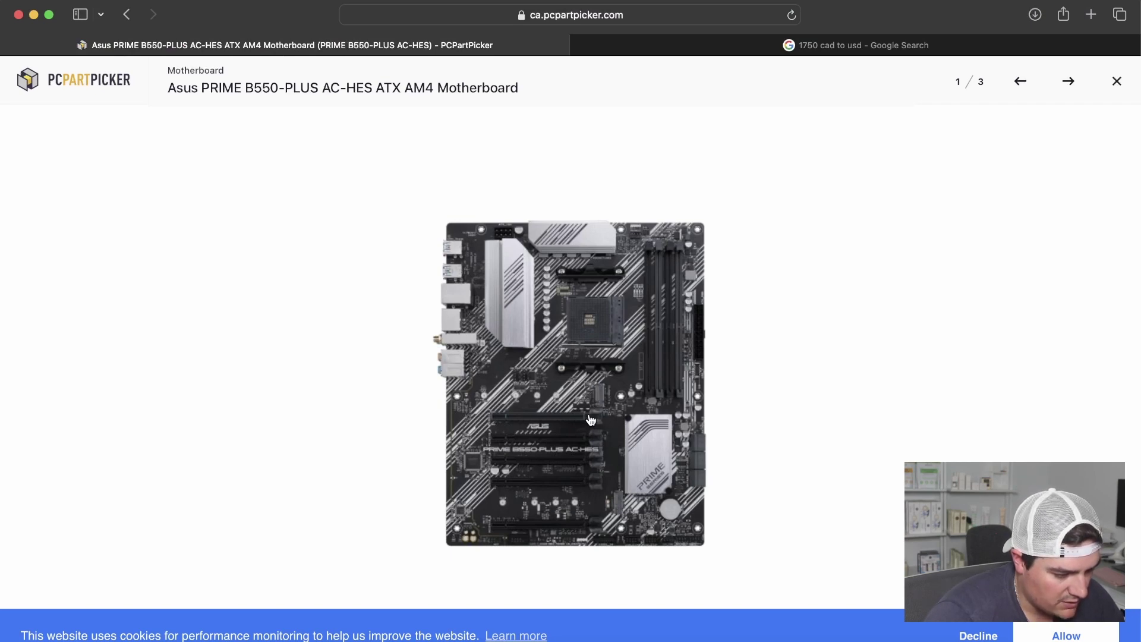
click(1117, 81)
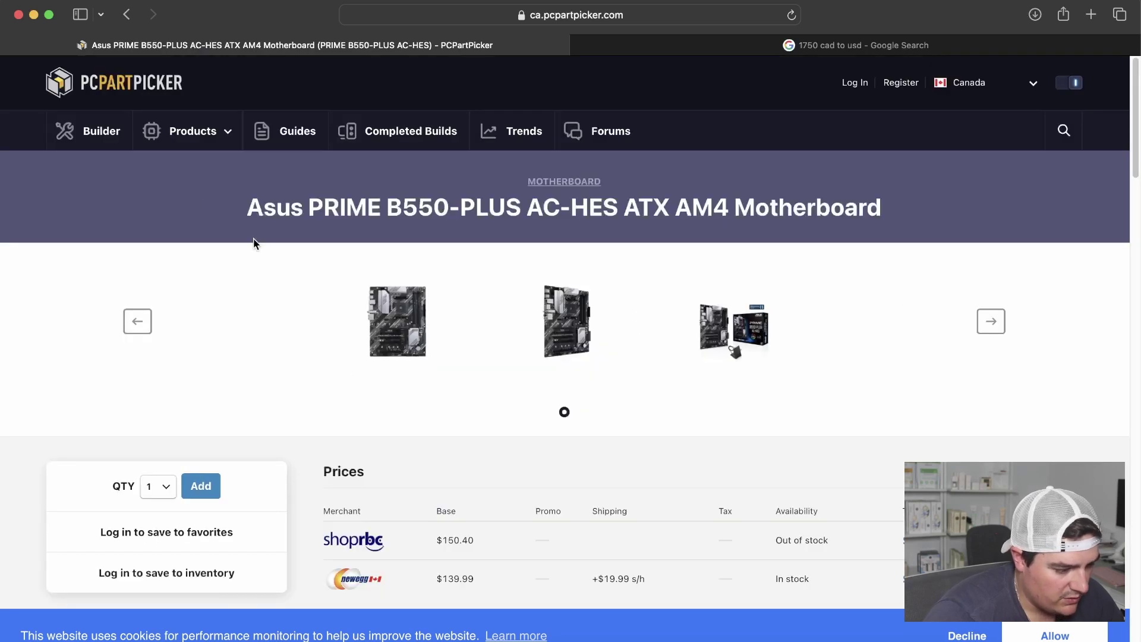
click(126, 14)
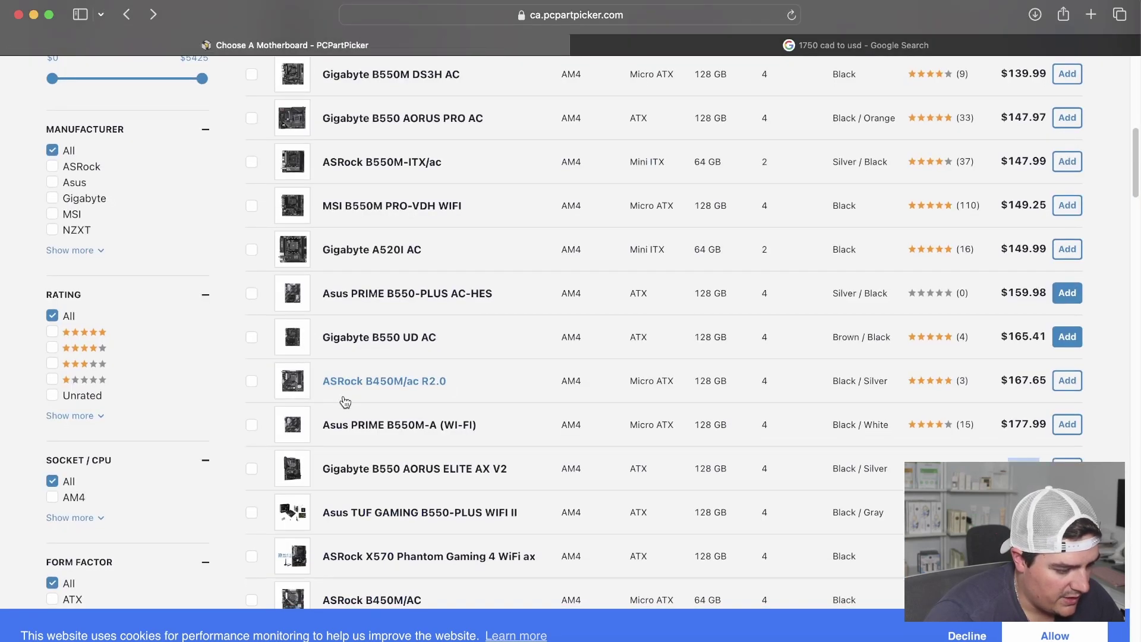
- Add the Gigabyte B550 AORUS ELITE AX V2 ($189.99) to the build, bringing the total to $438.97
click(1068, 469)
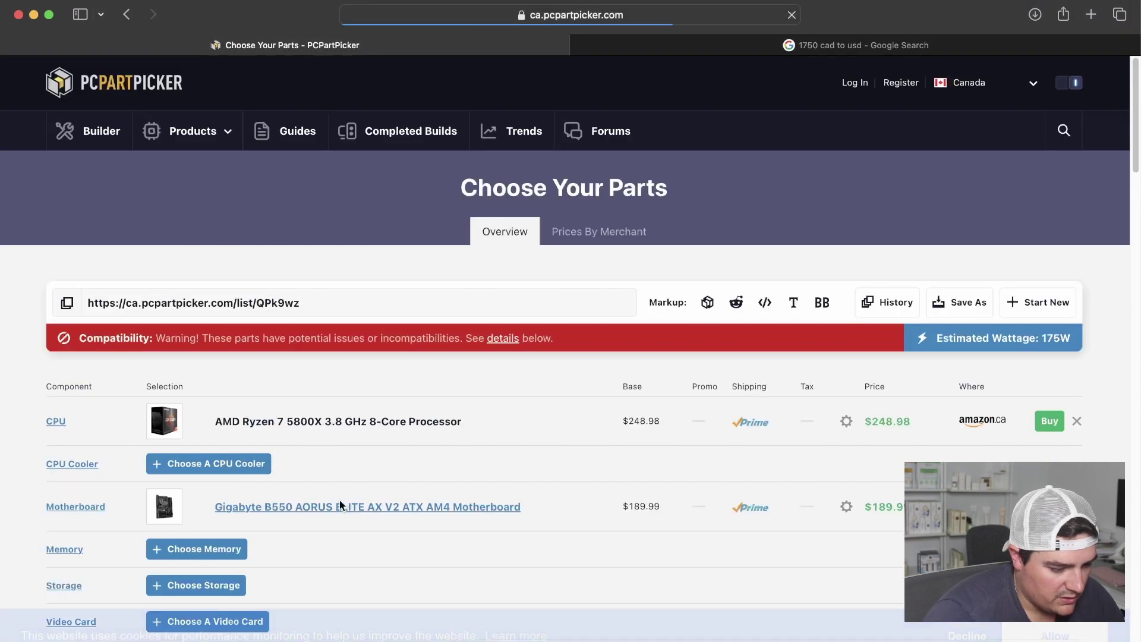
scroll(241, 469, down, 5)
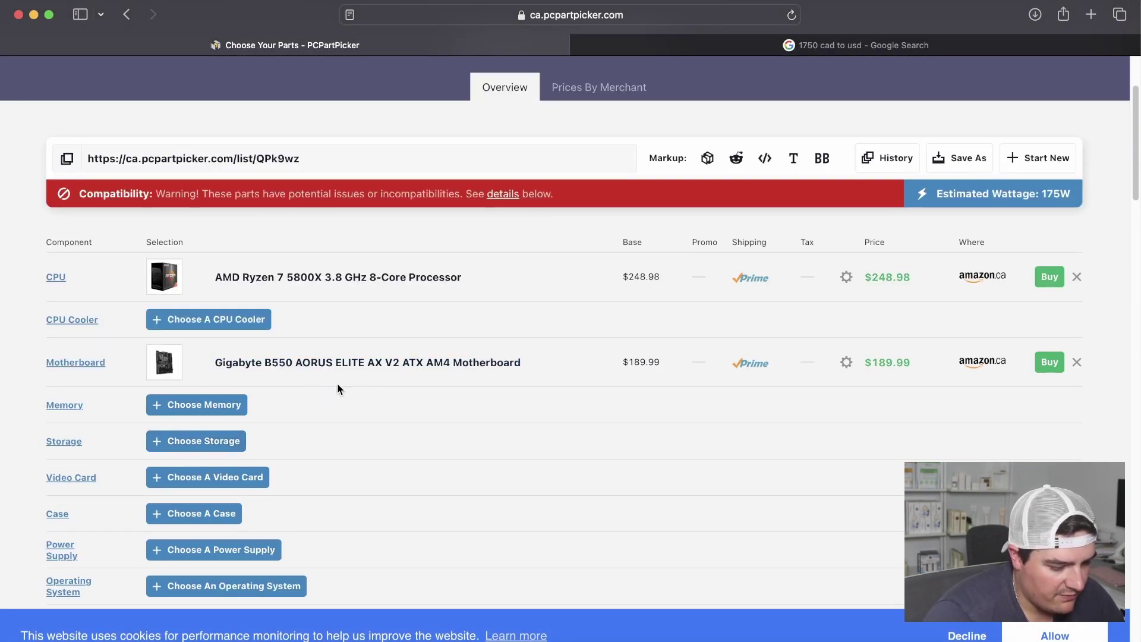
scroll(280, 395, down, 1)
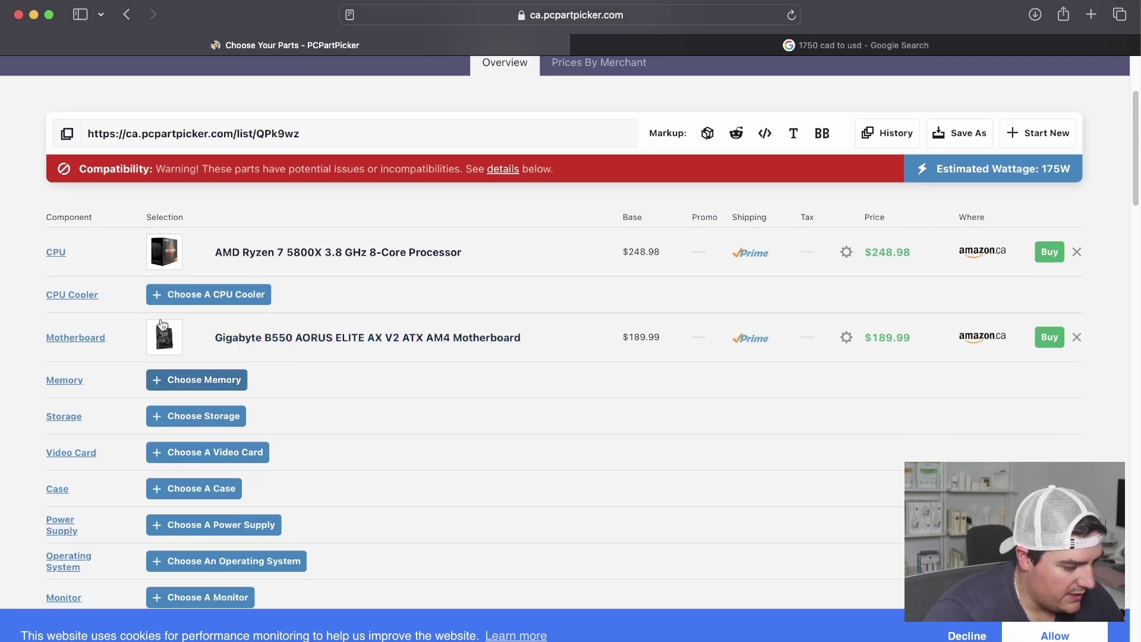
scroll(216, 395, down, 1)
- Open the compatible video card list and scroll down to the Chipset filter
click(205, 449)
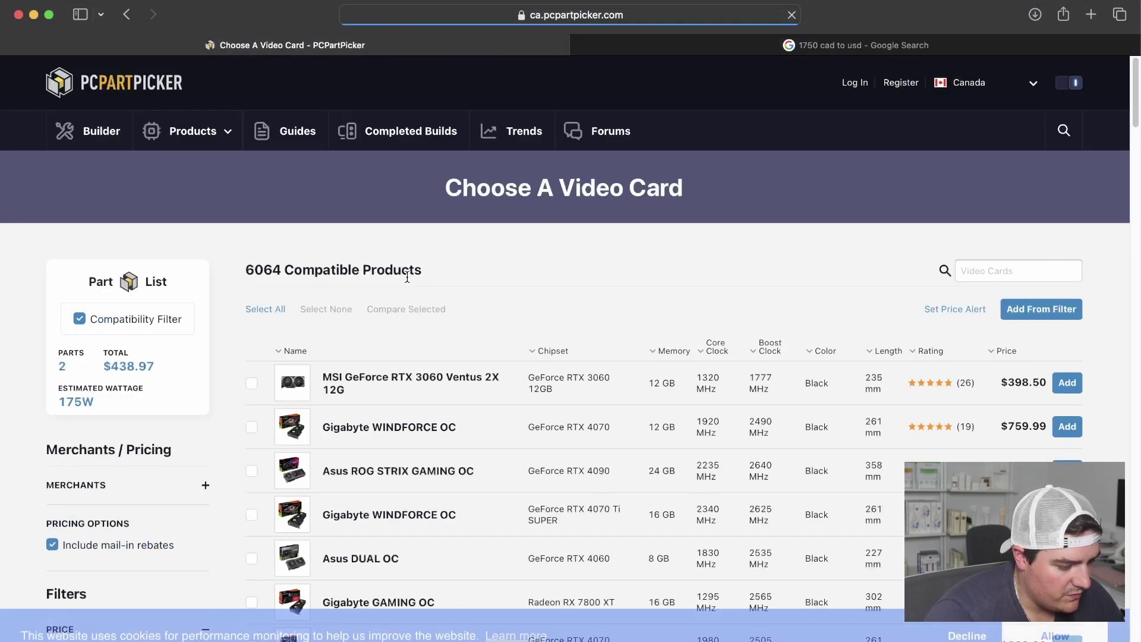
scroll(409, 285, down, 2)
scroll(146, 398, down, 15)
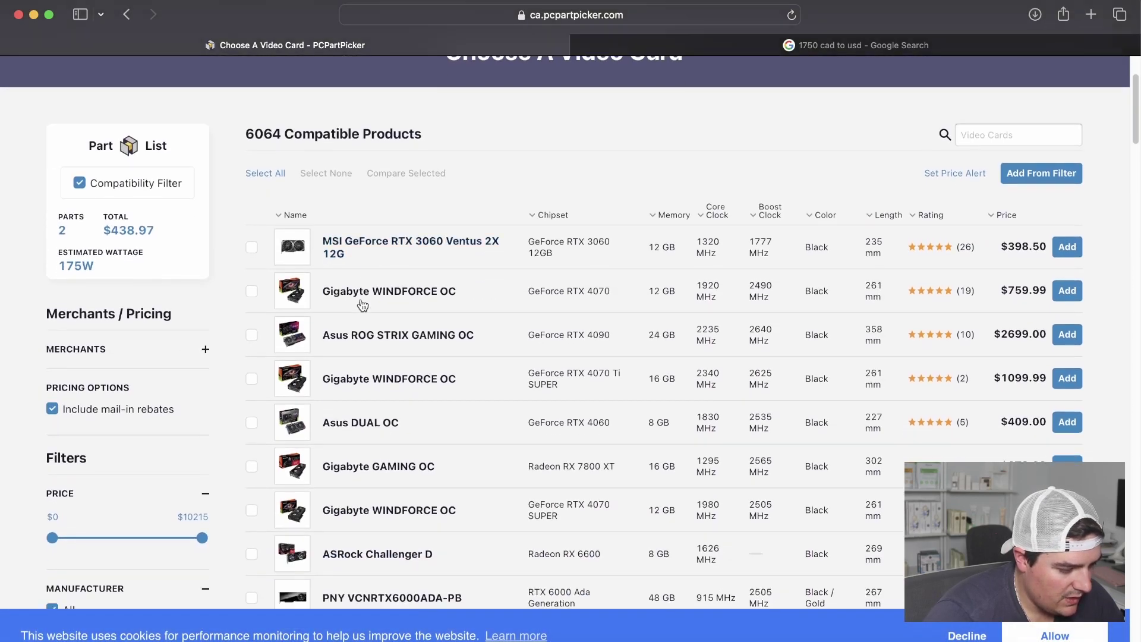
scroll(149, 361, down, 2)
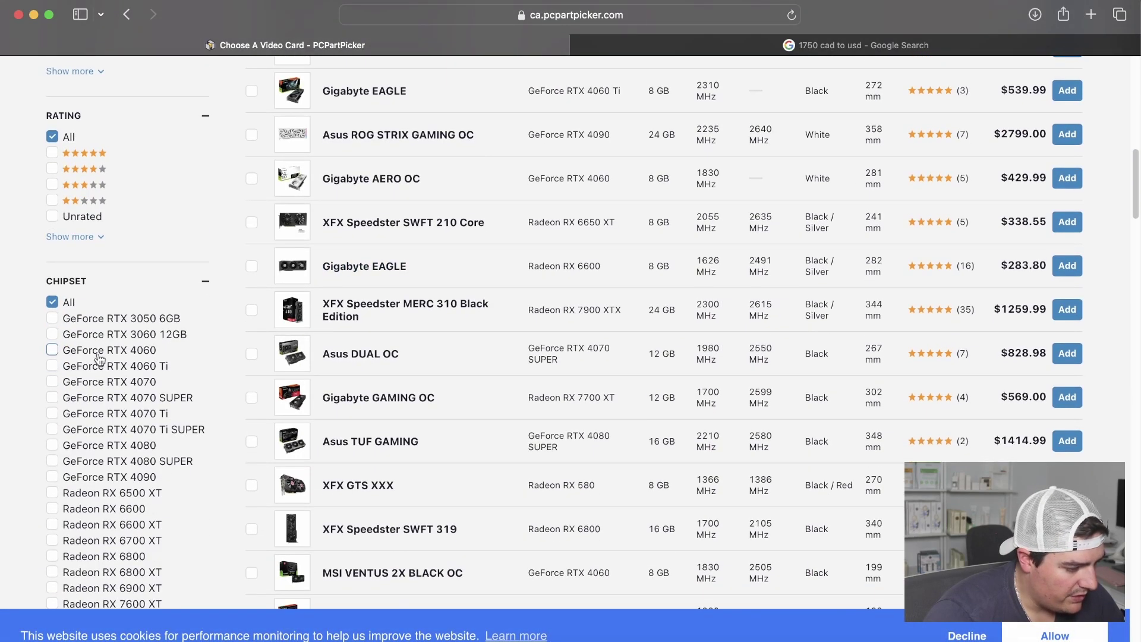
scroll(91, 356, down, 5)
scroll(116, 357, down, 5)
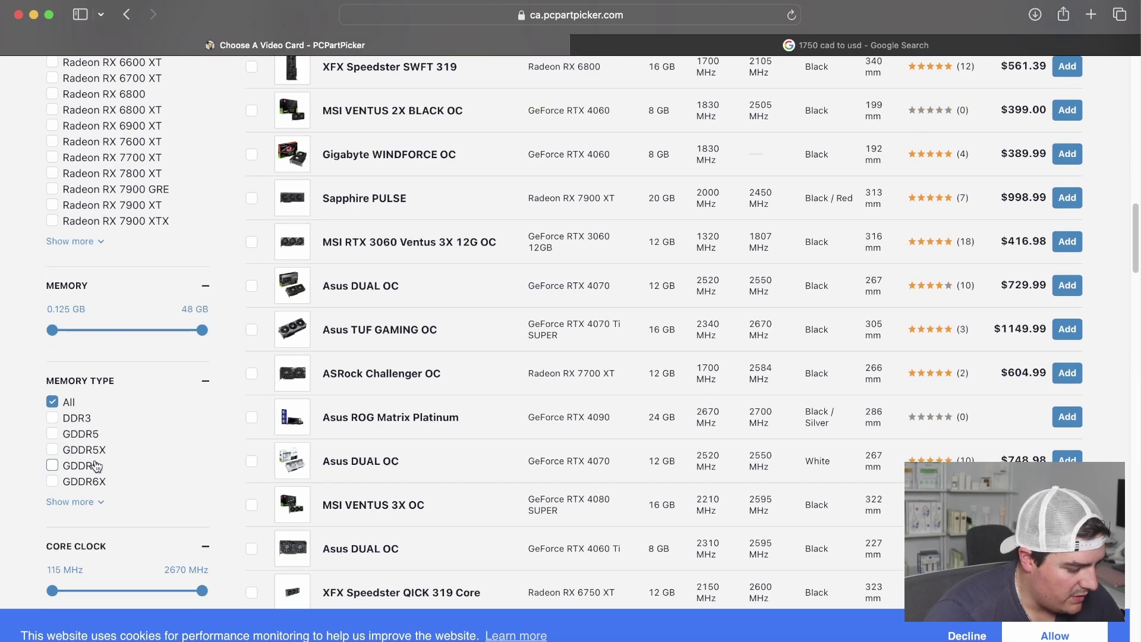
scroll(93, 455, down, 2)
scroll(92, 450, down, 6)
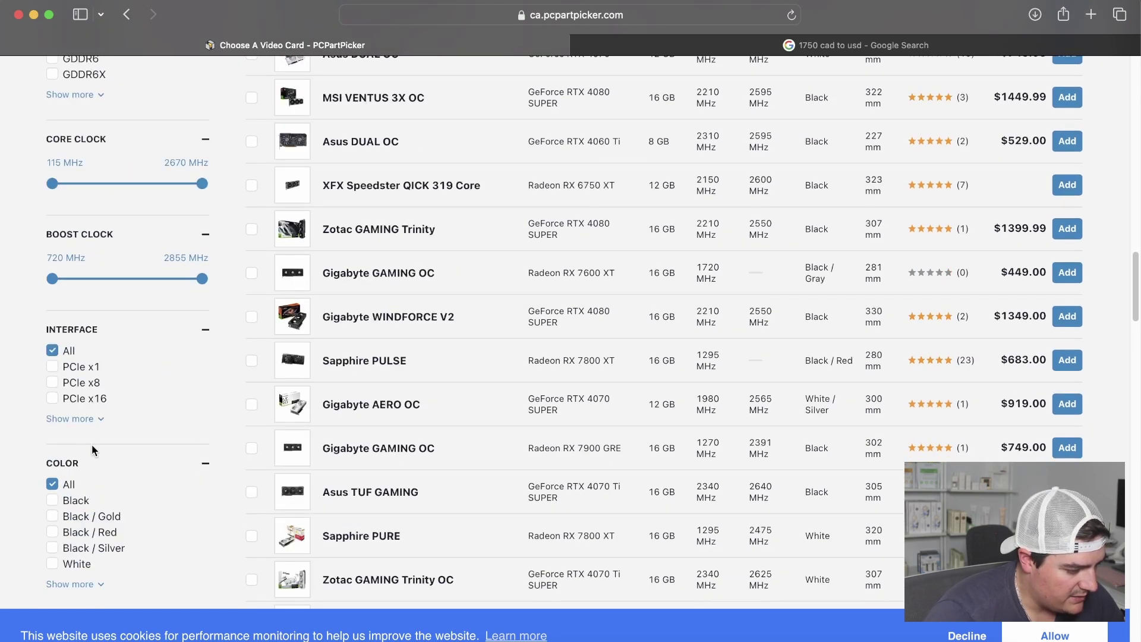
scroll(92, 450, up, 15)
scroll(95, 434, up, 7)
scroll(100, 453, down, 12)
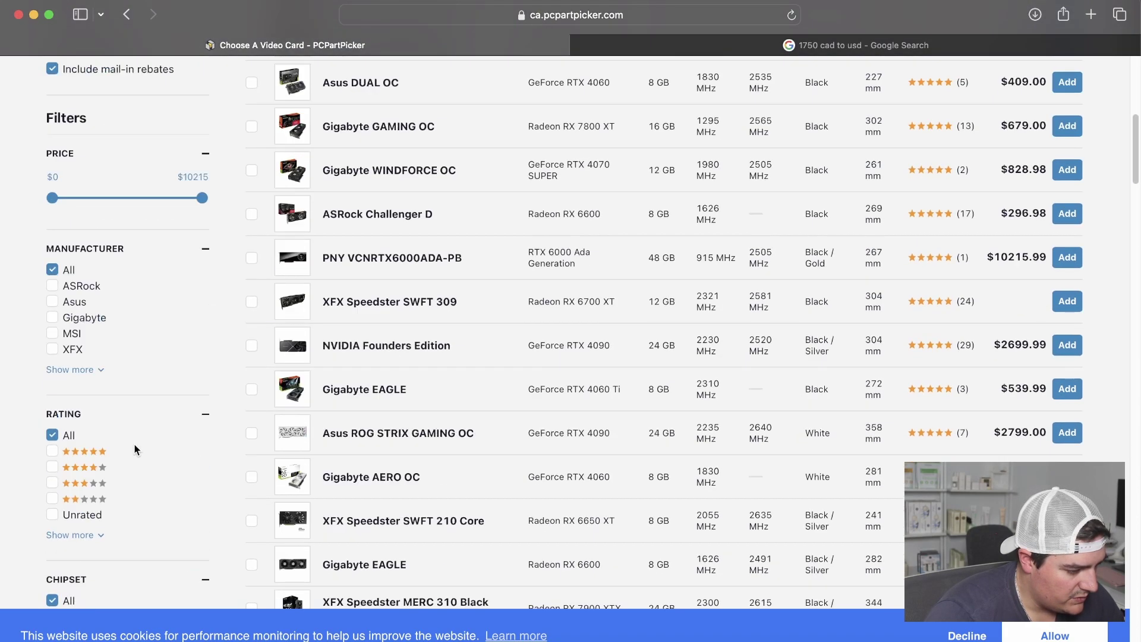
scroll(99, 414, down, 6)
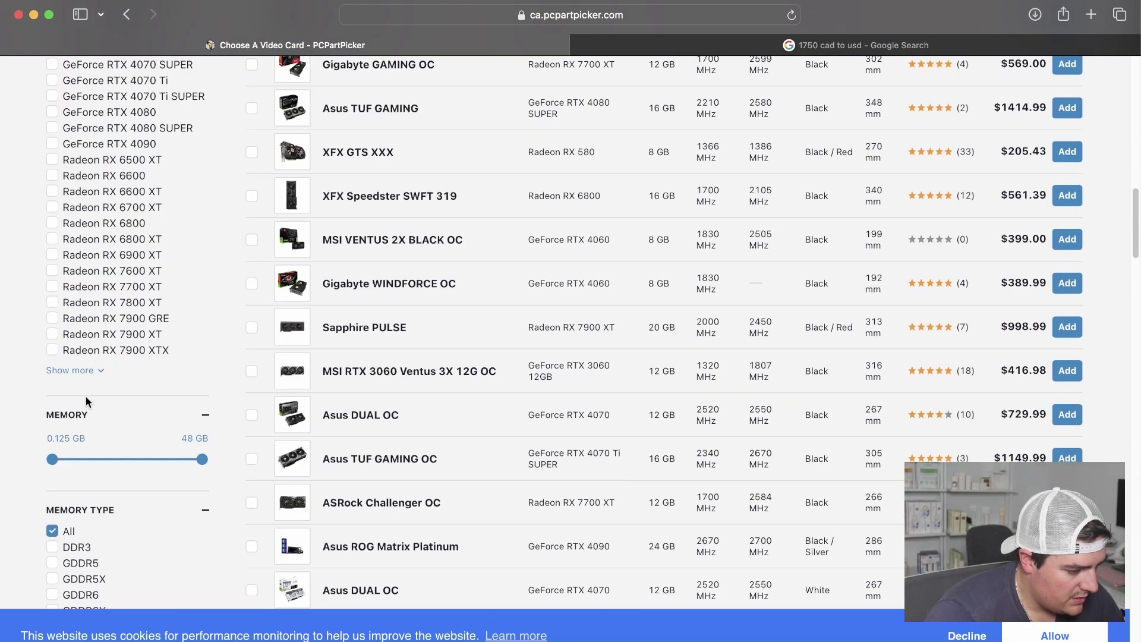
scroll(86, 402, down, 5)
scroll(91, 387, up, 11)
scroll(91, 387, down, 1)
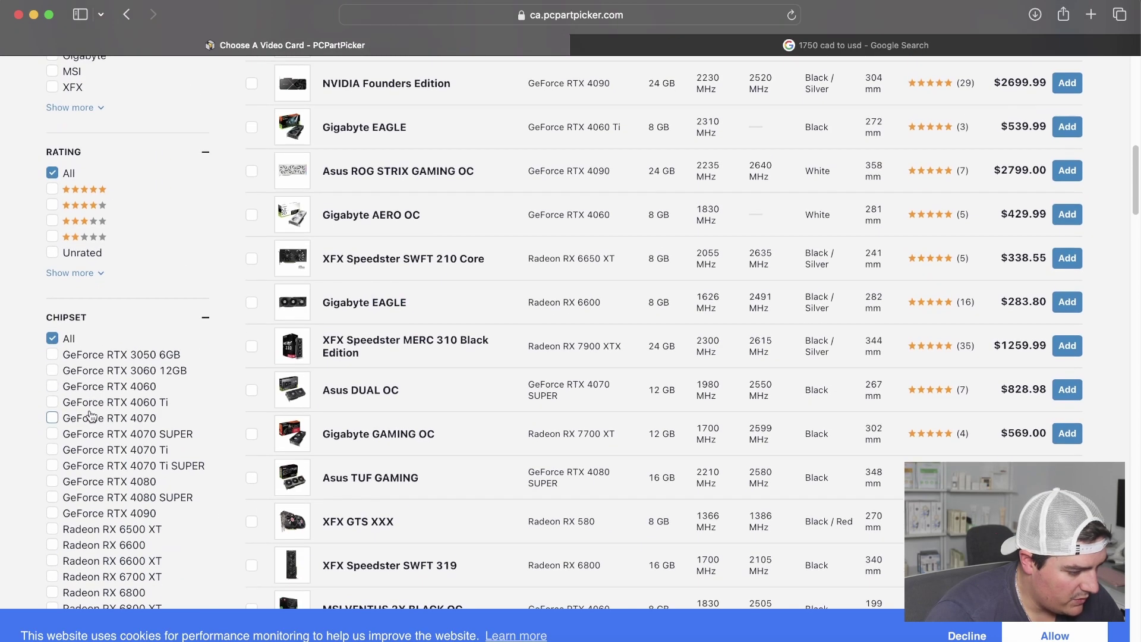
- Filter chipsets to RTX 4070, 4070 SUPER, 4070 Ti and 4070 Ti SUPER, leaving 4060 Ti unticked
click(52, 418)
click(52, 402)
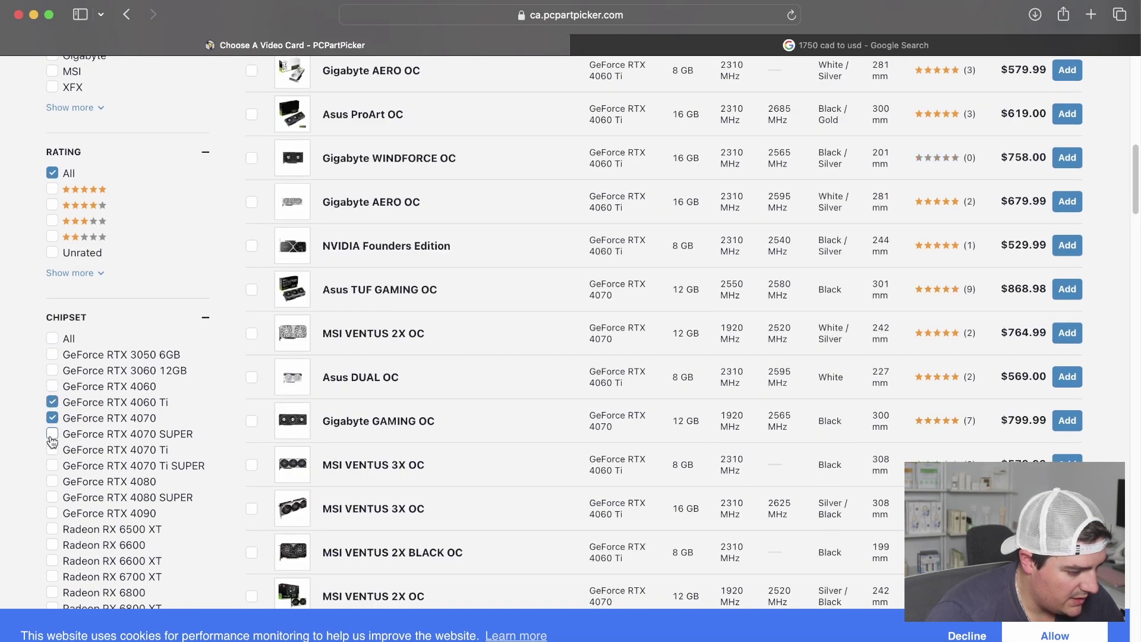
click(52, 403)
click(52, 434)
click(52, 449)
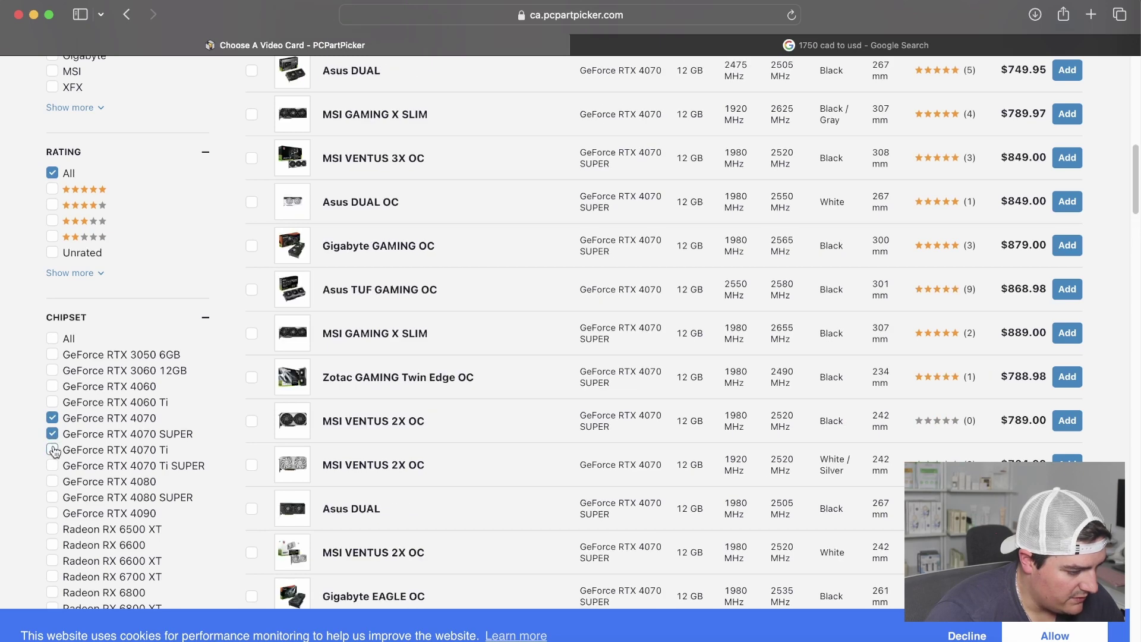
click(52, 466)
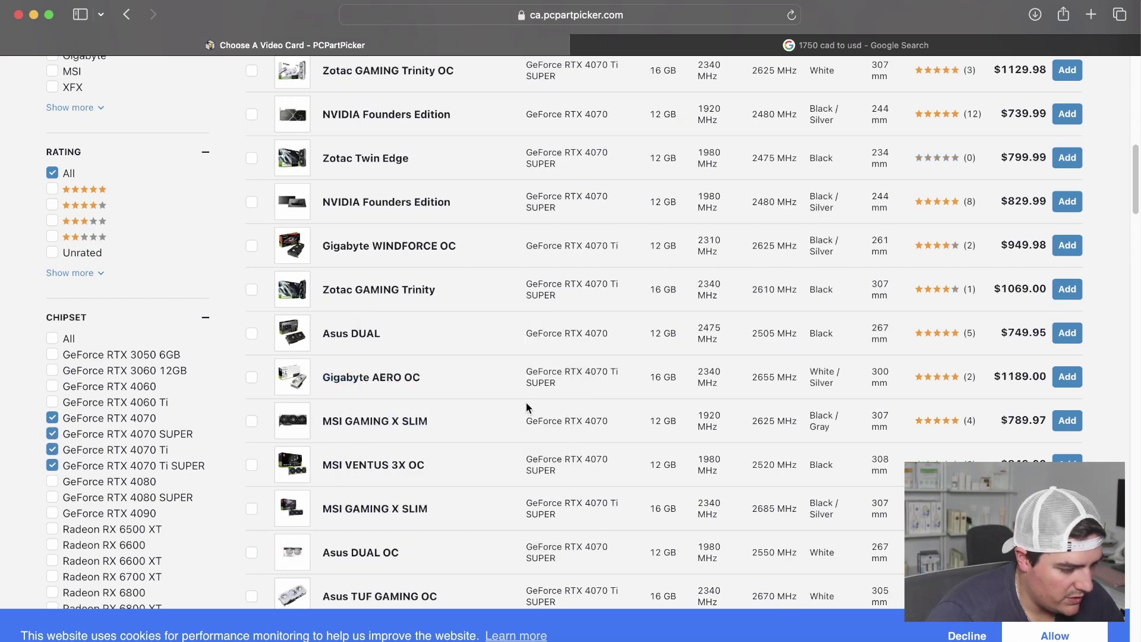
scroll(657, 358, up, 5)
scroll(657, 357, up, 7)
scroll(662, 348, down, 2)
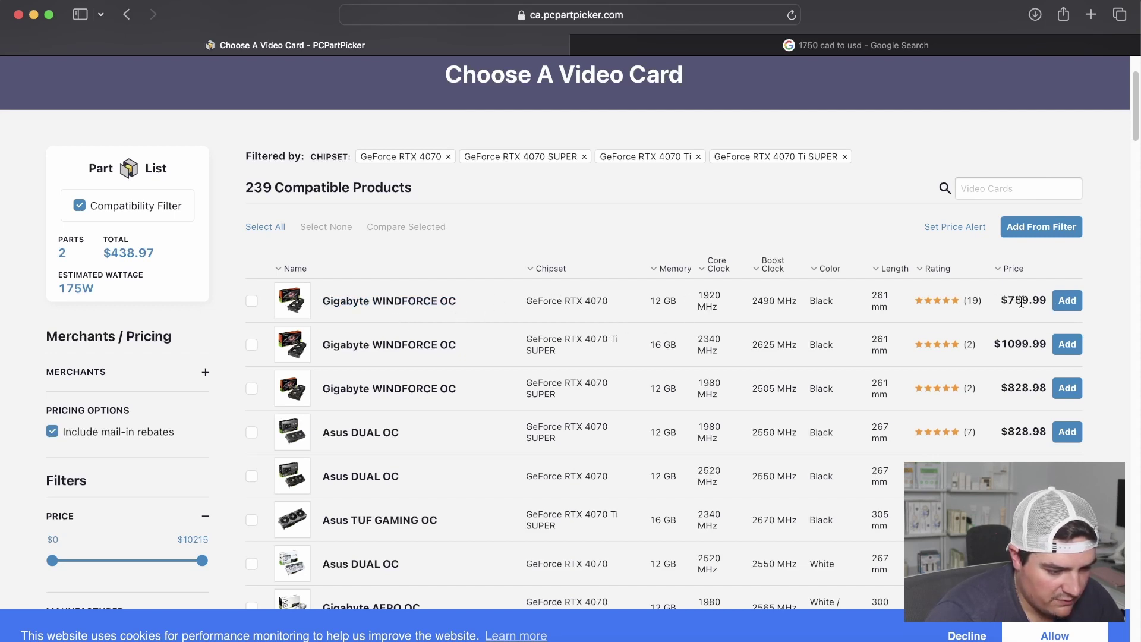
- Sort the RTX 4070-series cards by price, cheapest first, and browse for the MSI VENTUS 3X OC
scroll(1021, 302, up, 1)
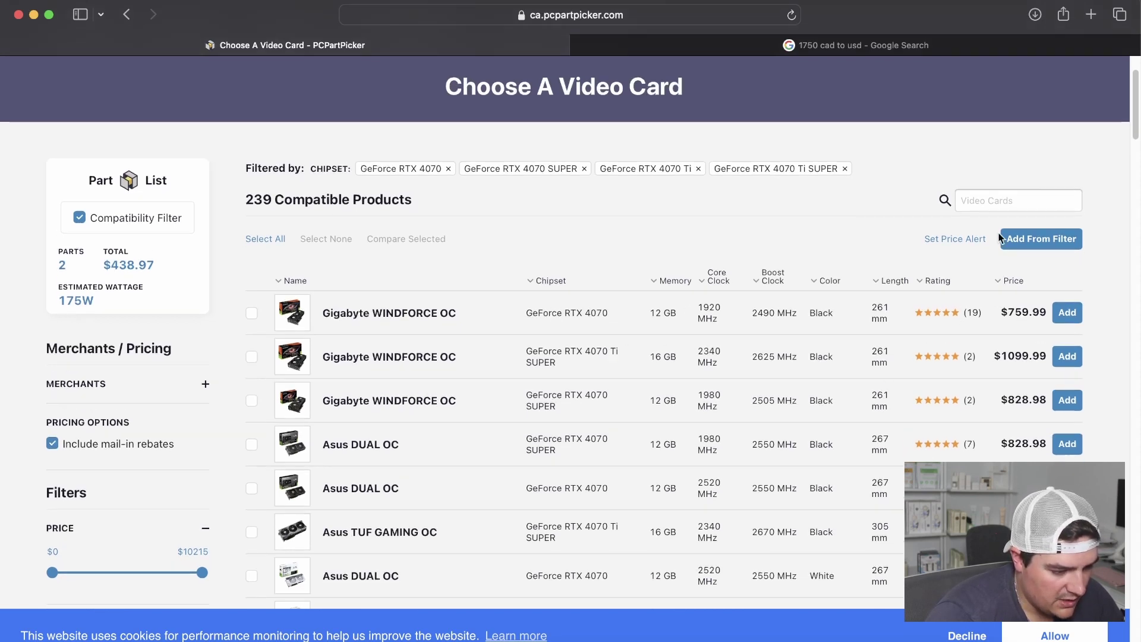
click(1023, 284)
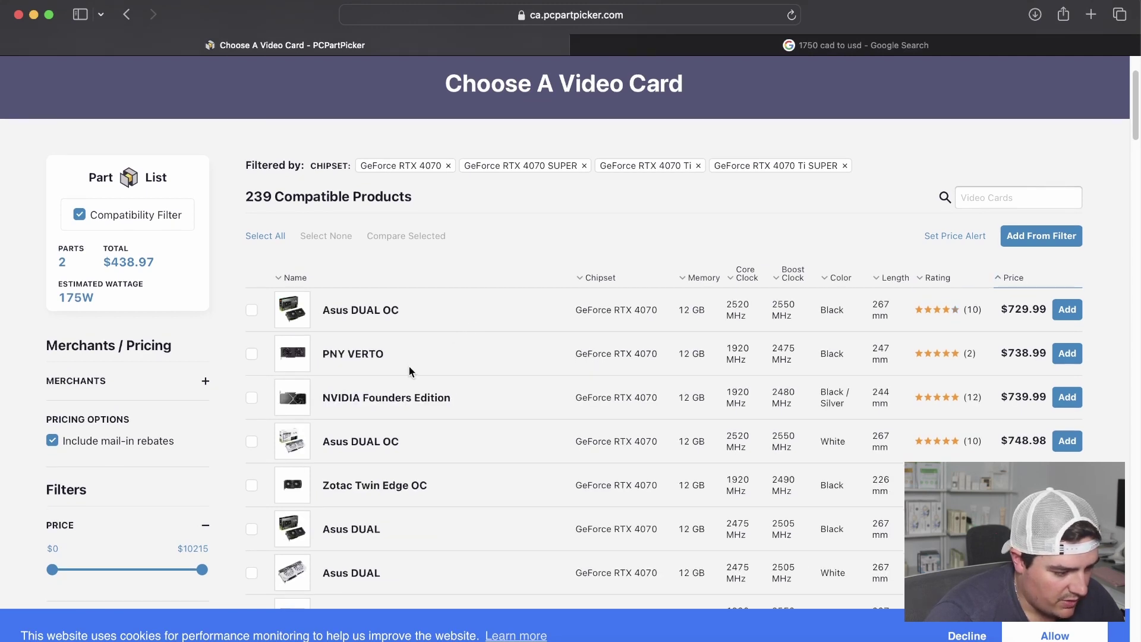
scroll(393, 365, down, 1)
scroll(381, 362, down, 1)
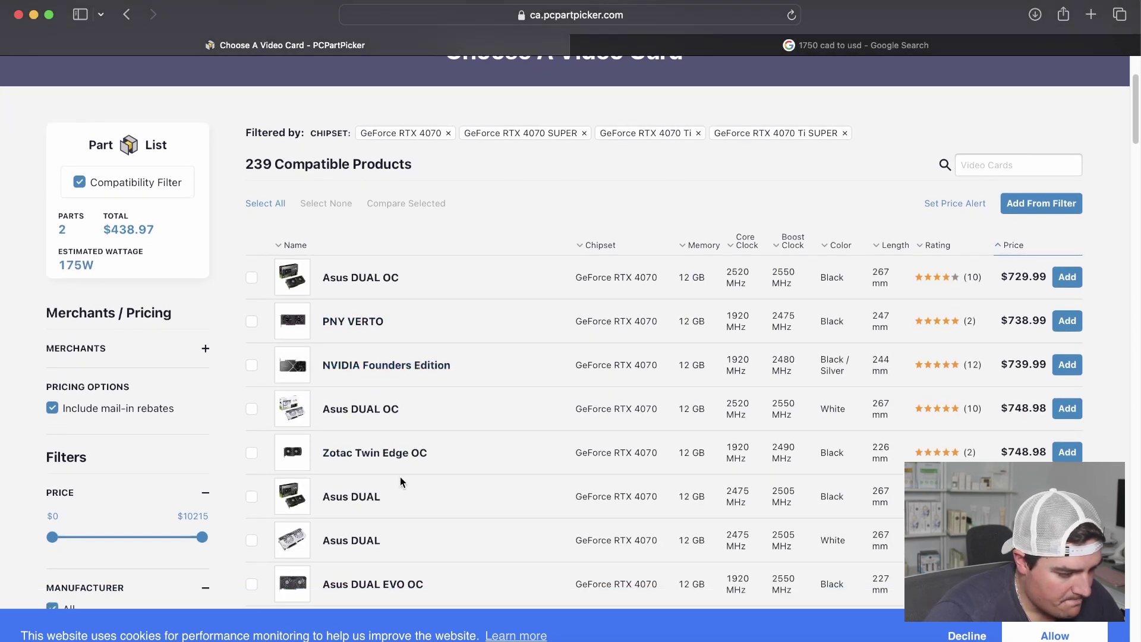
scroll(349, 450, down, 1)
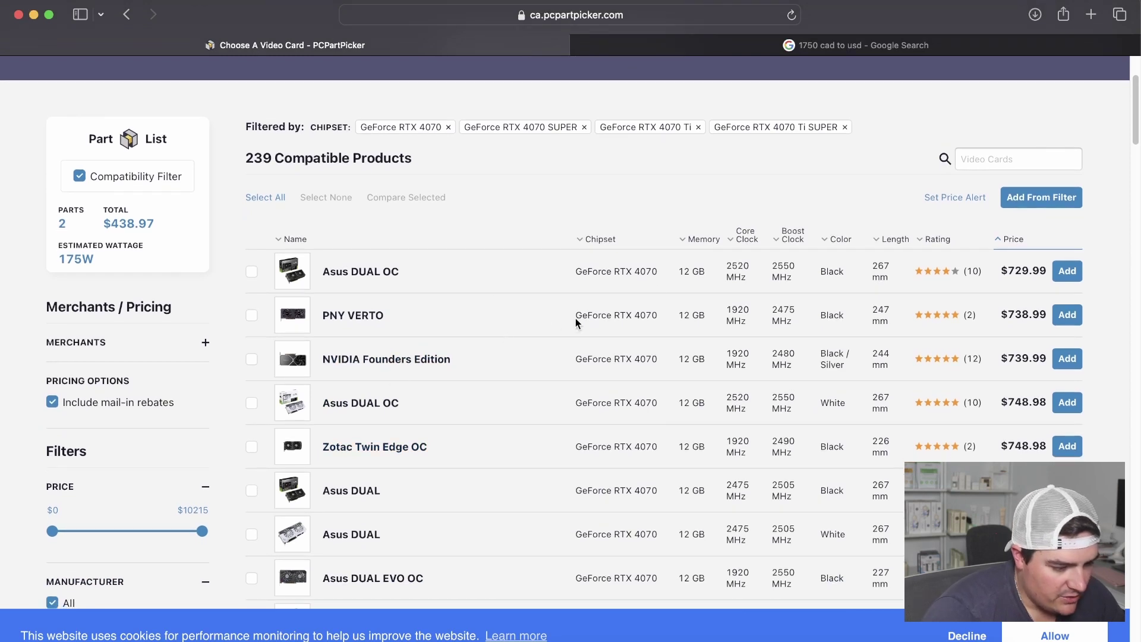
scroll(420, 415, down, 5)
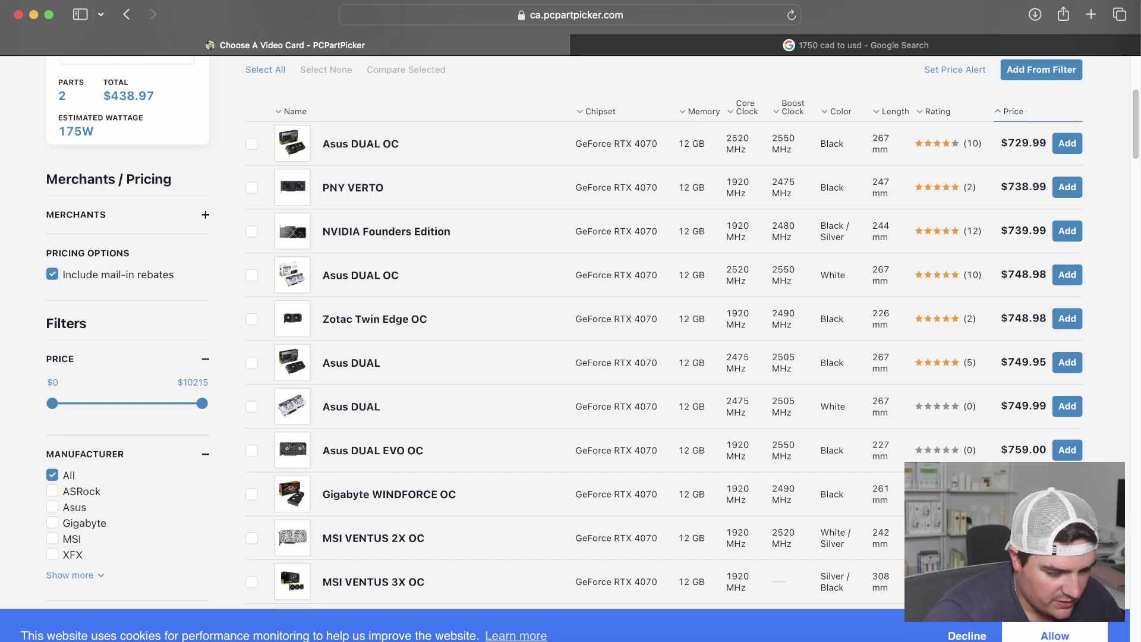
scroll(694, 559, down, 1)
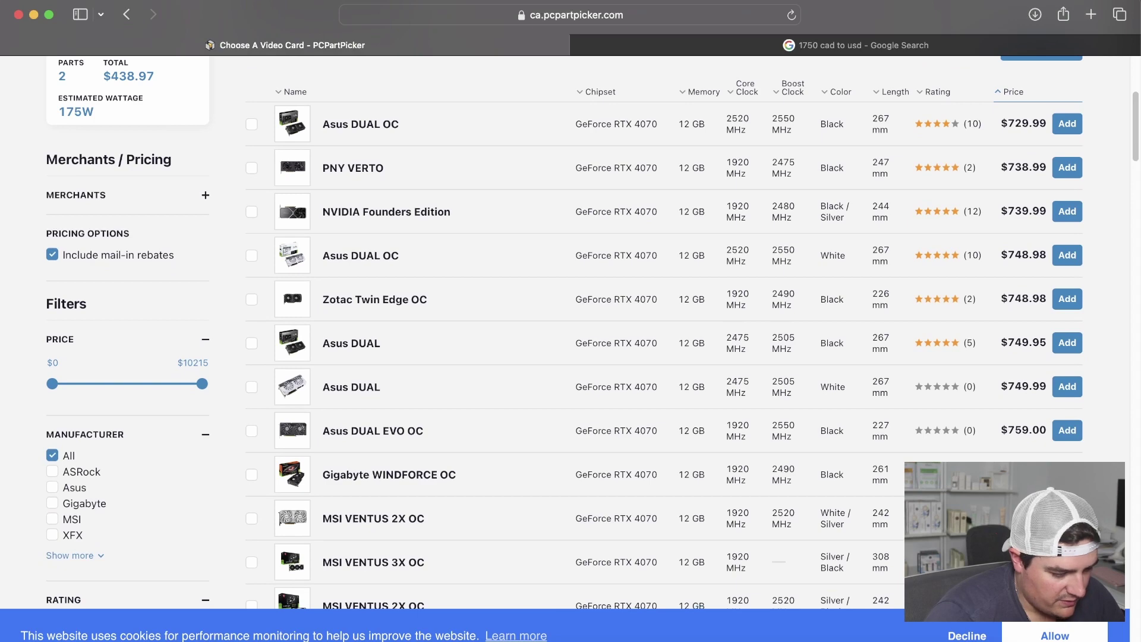
scroll(571, 333, down, 8)
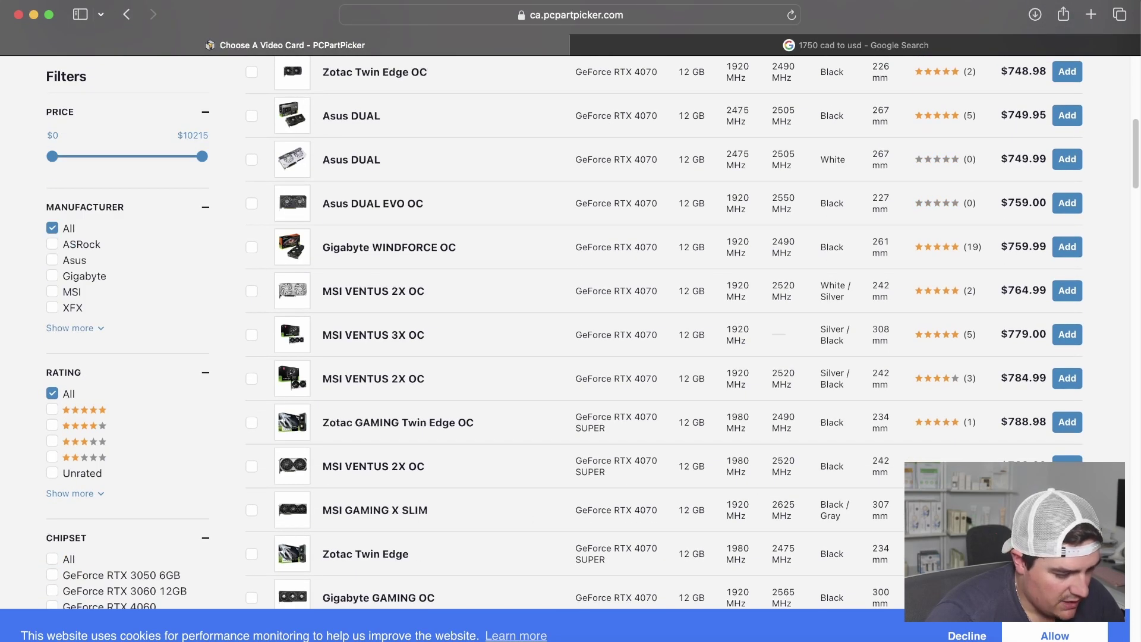
scroll(1041, 460, up, 9)
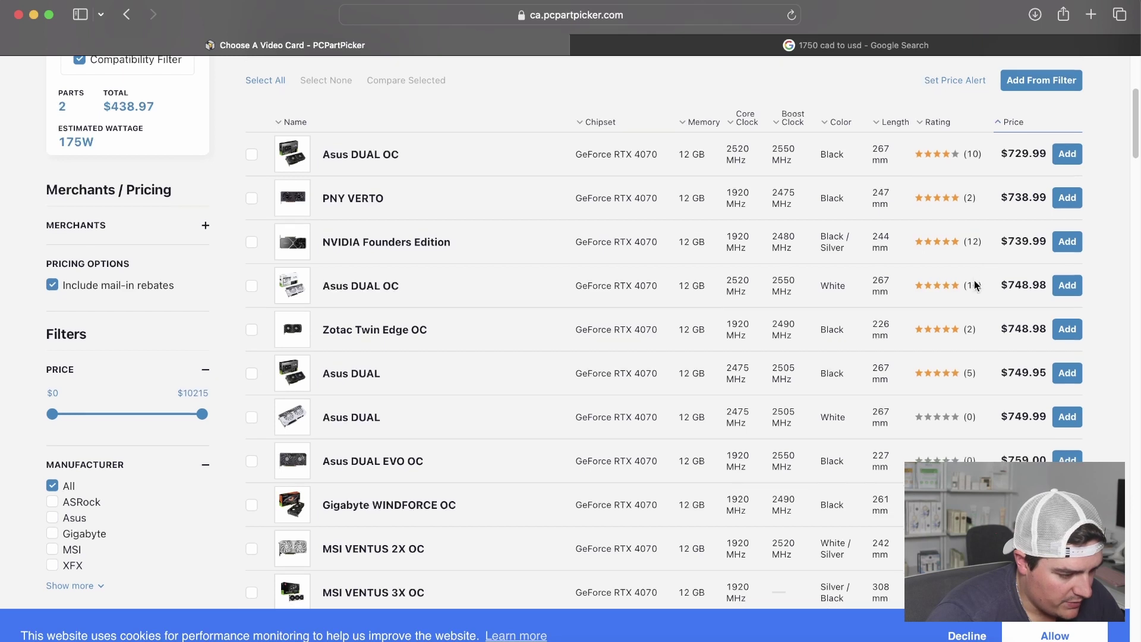
scroll(972, 283, down, 1)
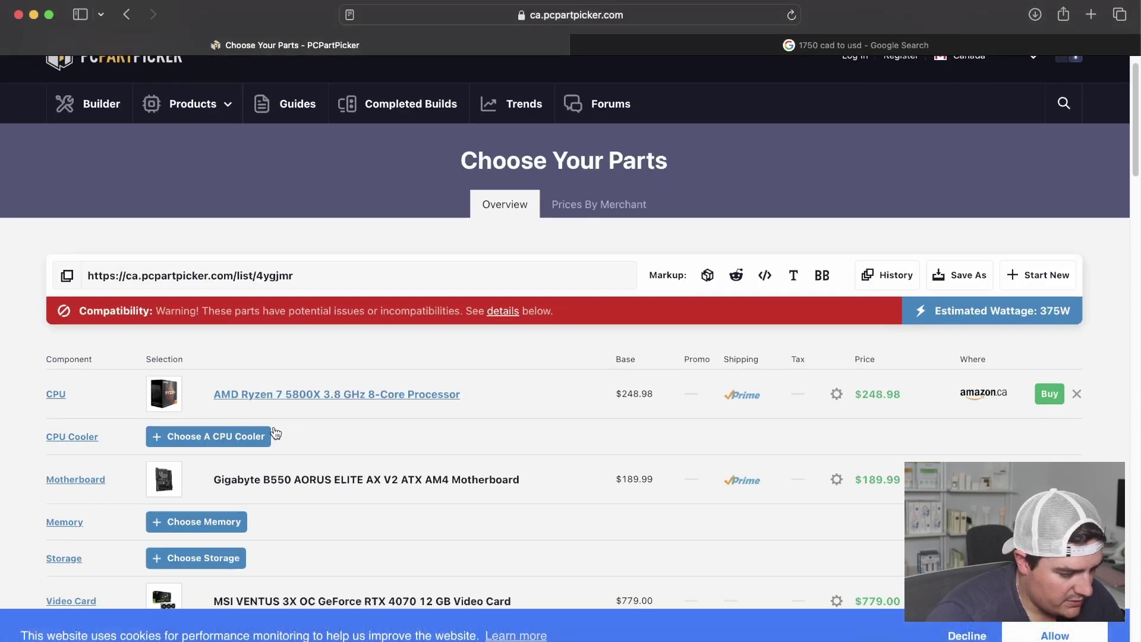
scroll(284, 424, down, 4)
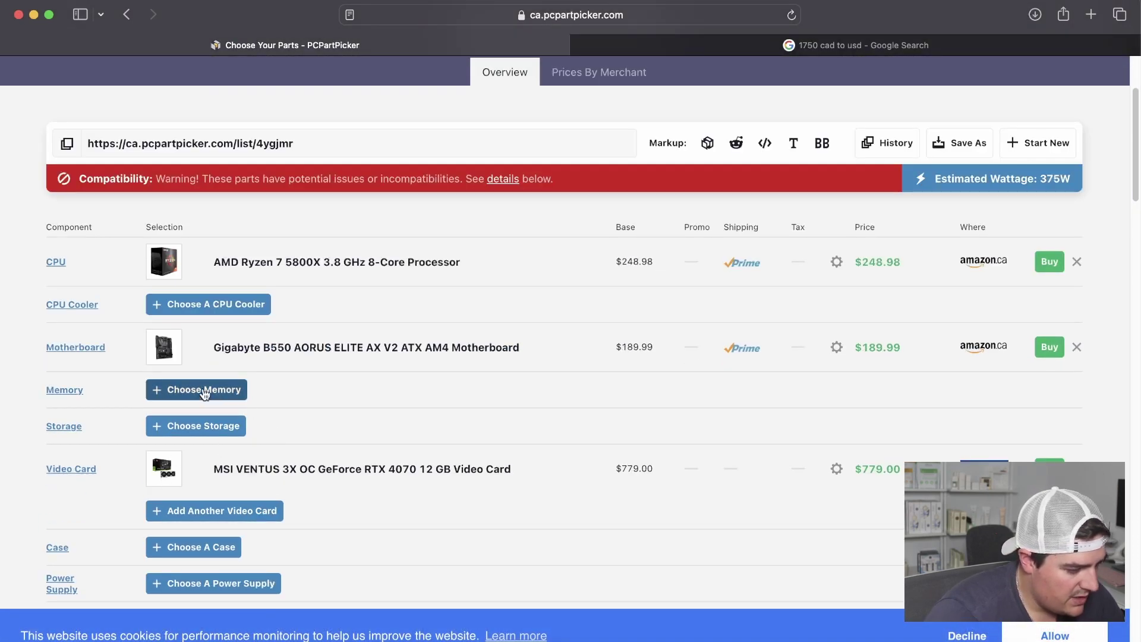
scroll(454, 395, up, 4)
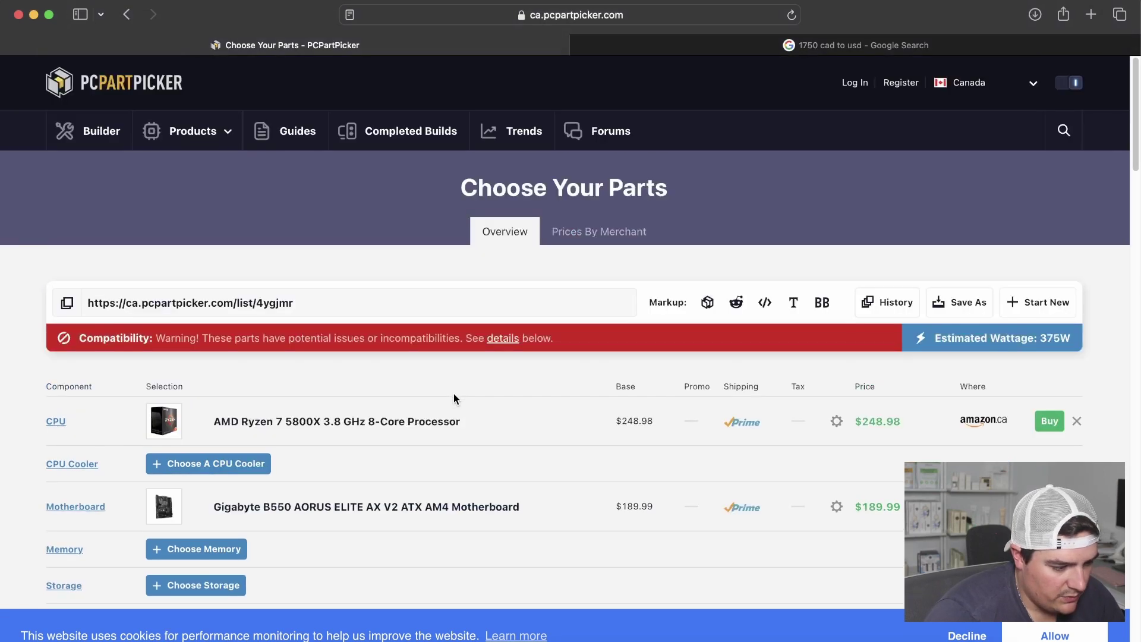
drag(177, 338, 349, 338)
click(501, 339)
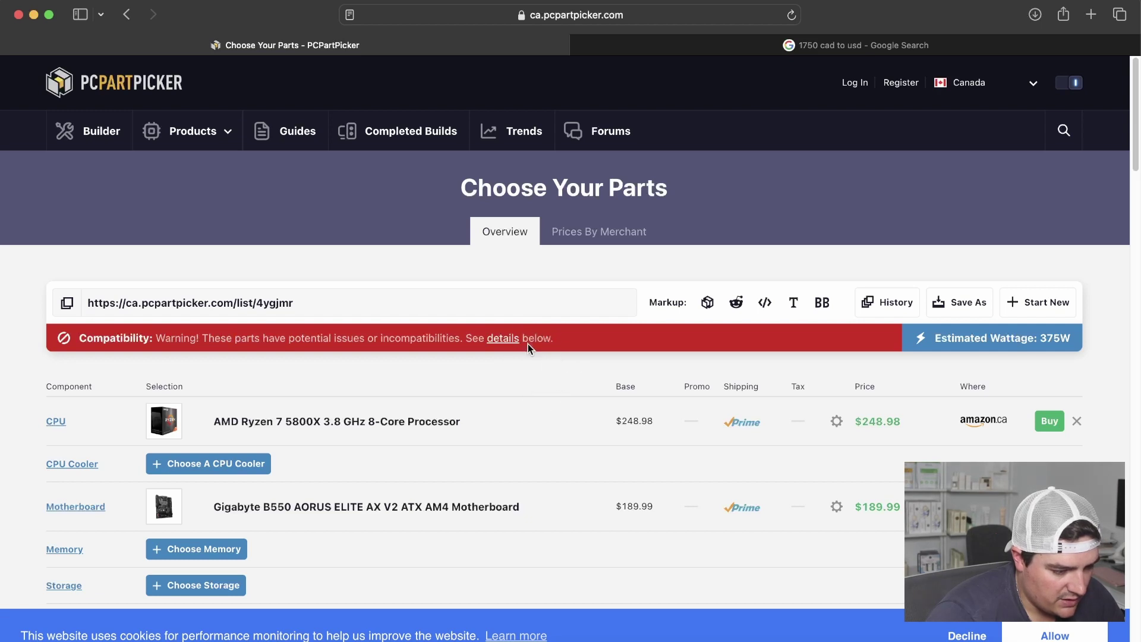
click(492, 342)
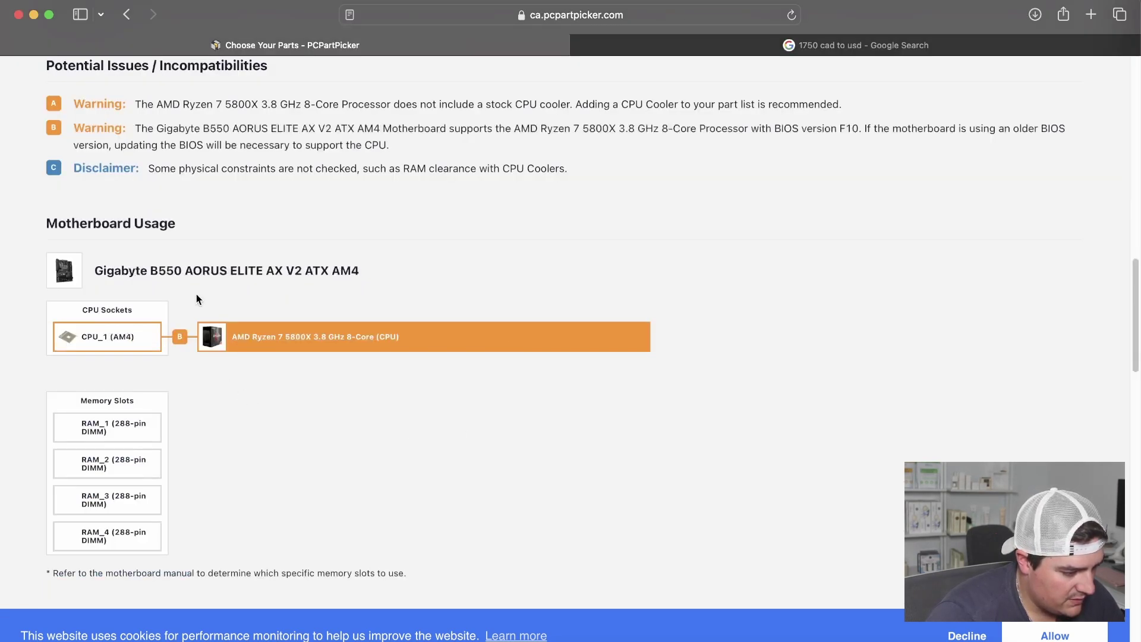
drag(219, 101, 558, 104)
click(592, 107)
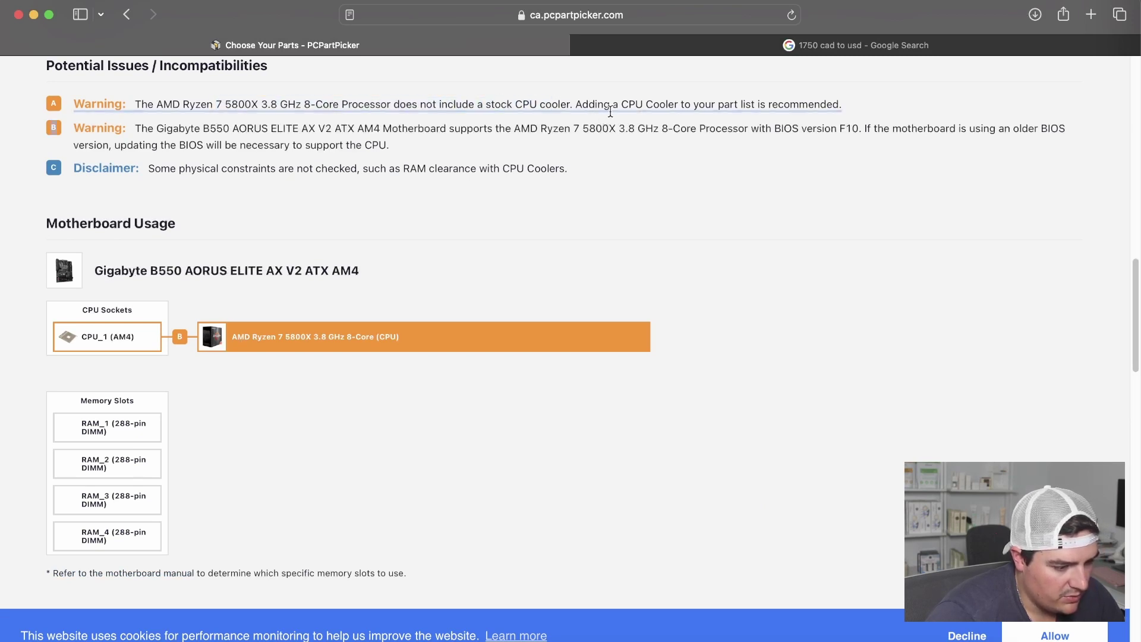
drag(717, 105, 747, 150)
click(770, 178)
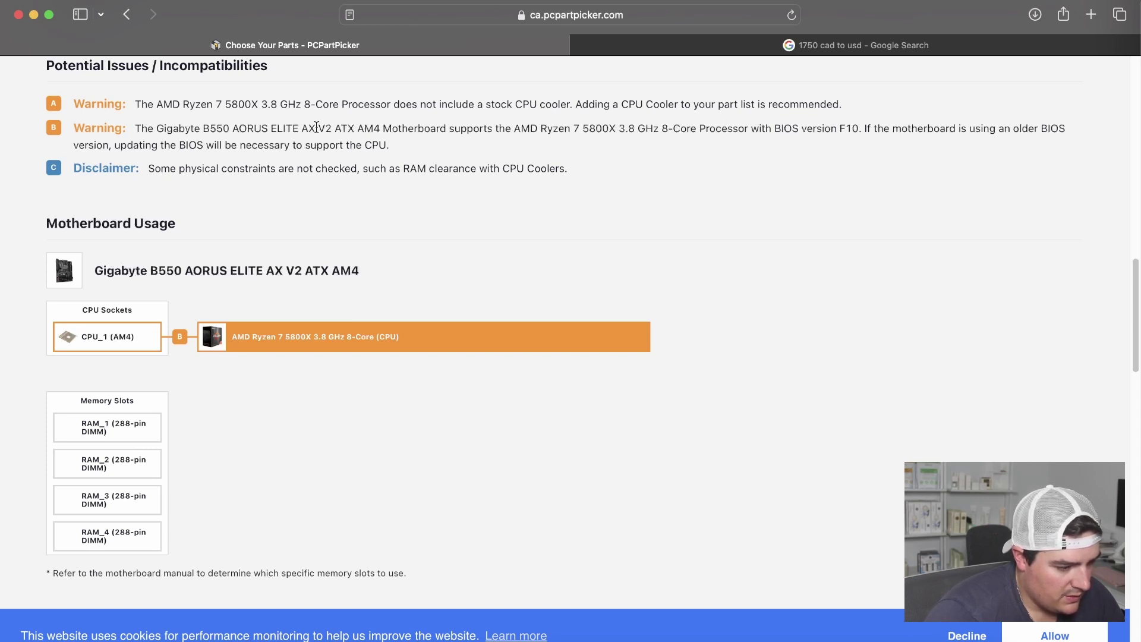
drag(110, 145, 288, 146)
click(440, 153)
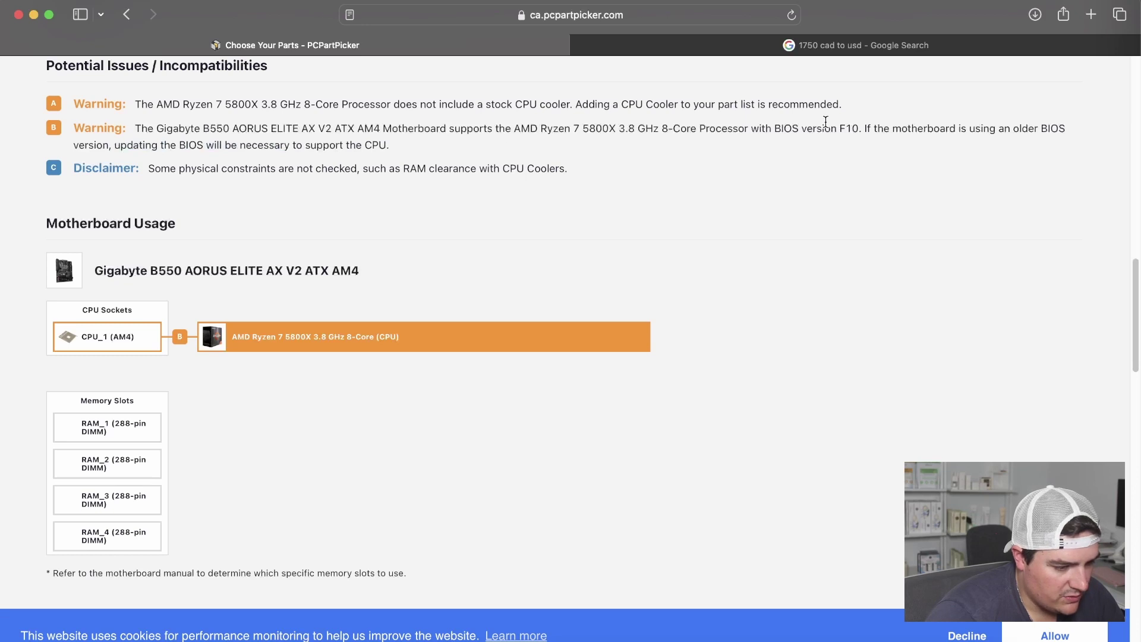
drag(826, 121, 982, 133)
click(861, 155)
triple_click(407, 148)
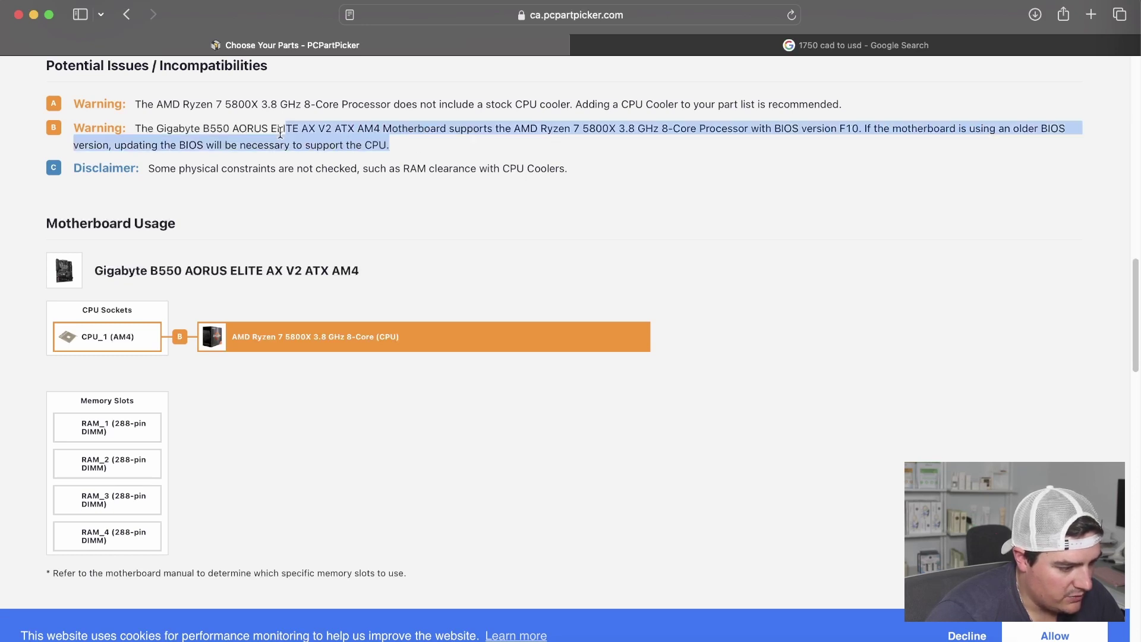
click(409, 144)
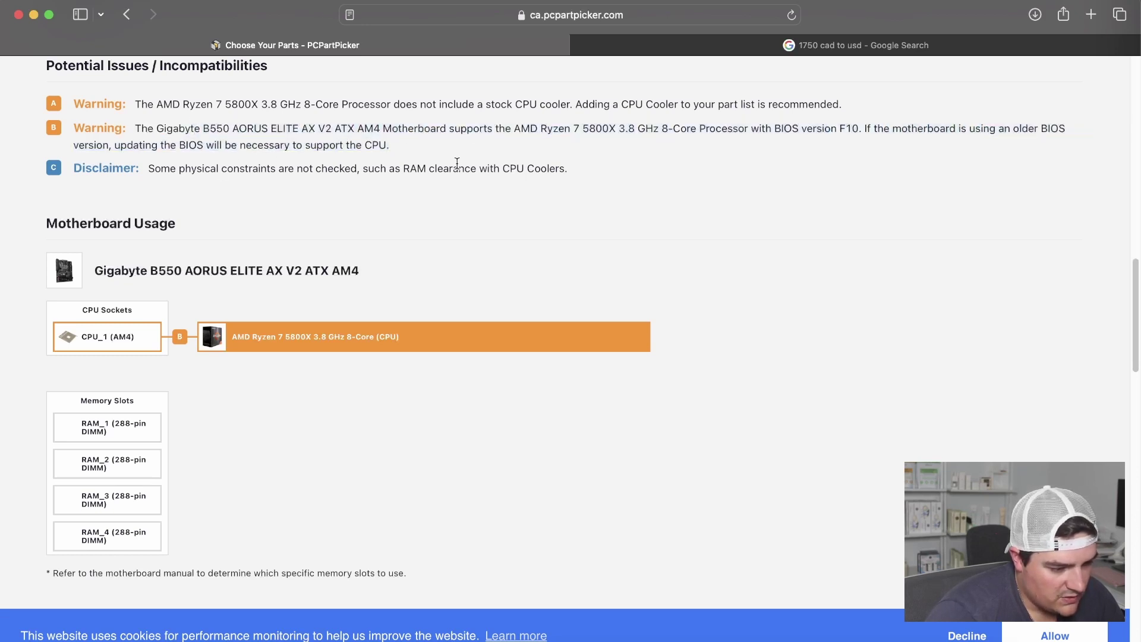
scroll(229, 231, up, 2)
scroll(291, 156, down, 2)
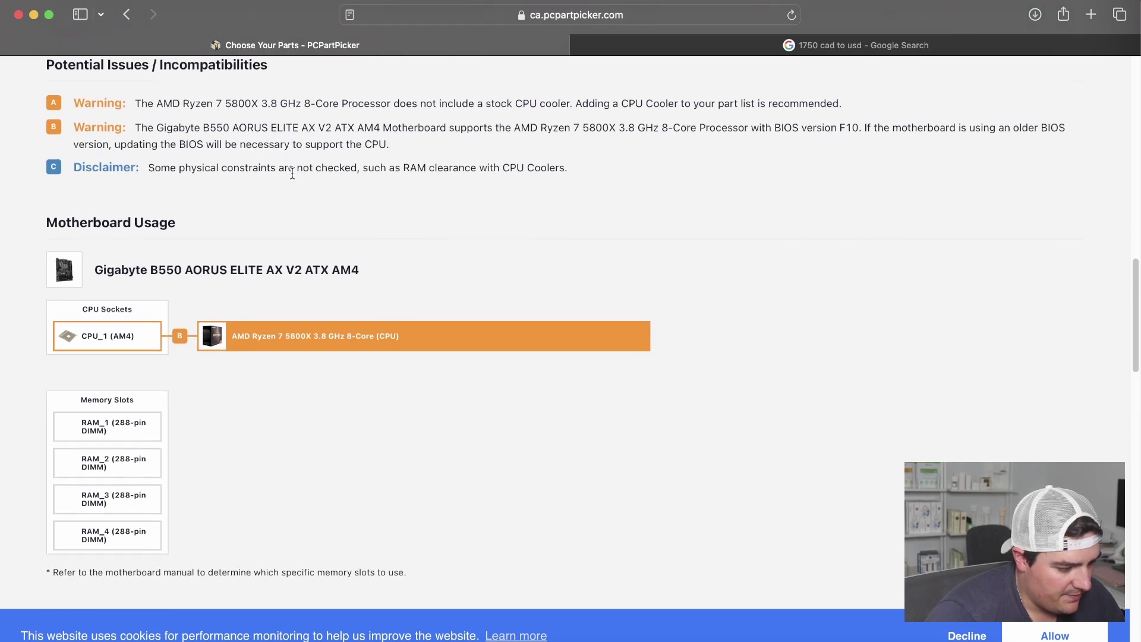
scroll(265, 203, up, 1)
click(126, 15)
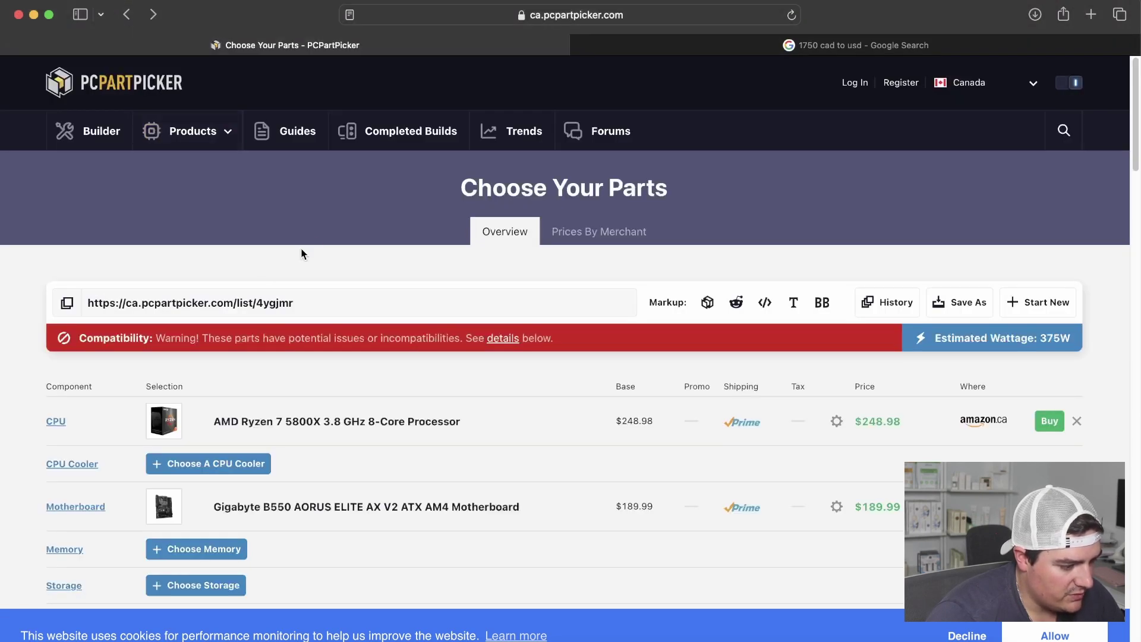
scroll(285, 262, down, 5)
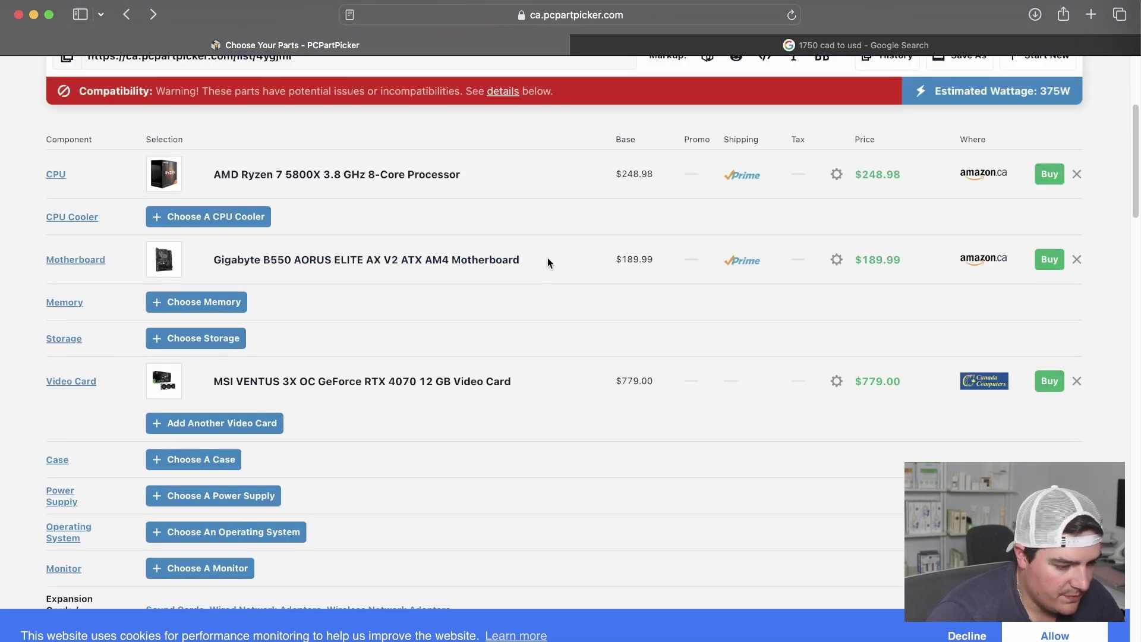
scroll(221, 344, down, 1)
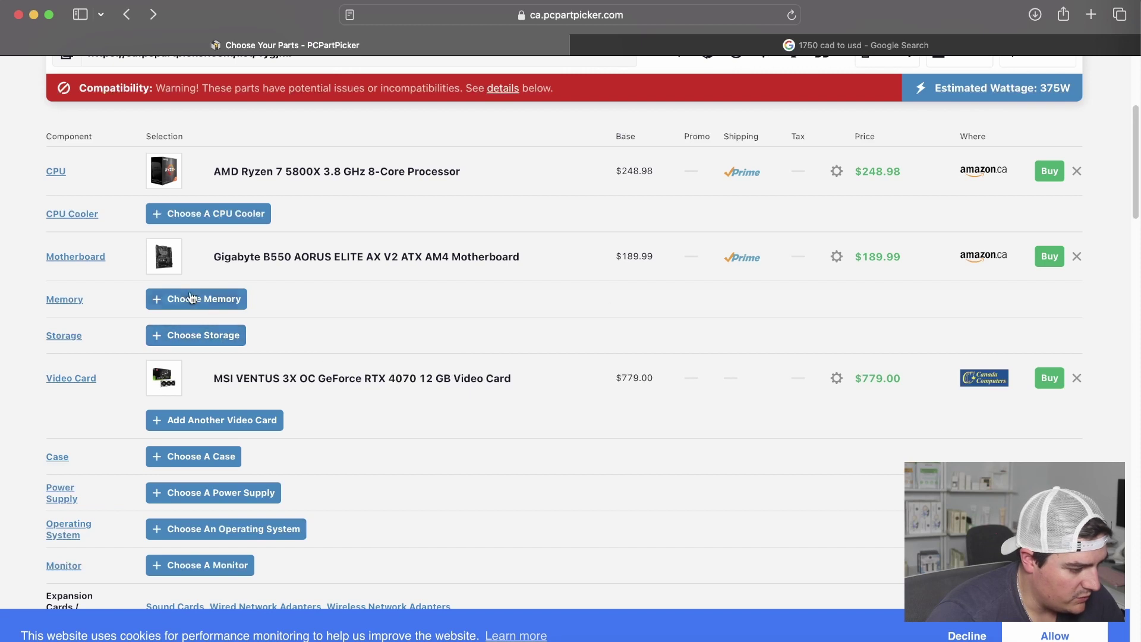
click(199, 214)
scroll(423, 400, down, 1)
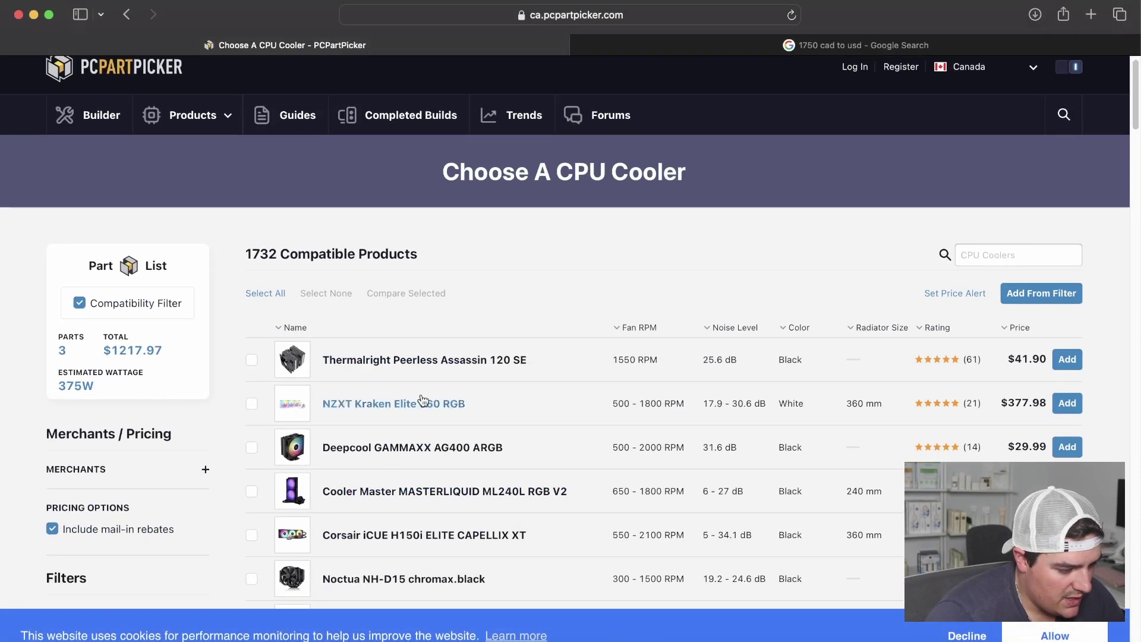
scroll(423, 400, down, 1)
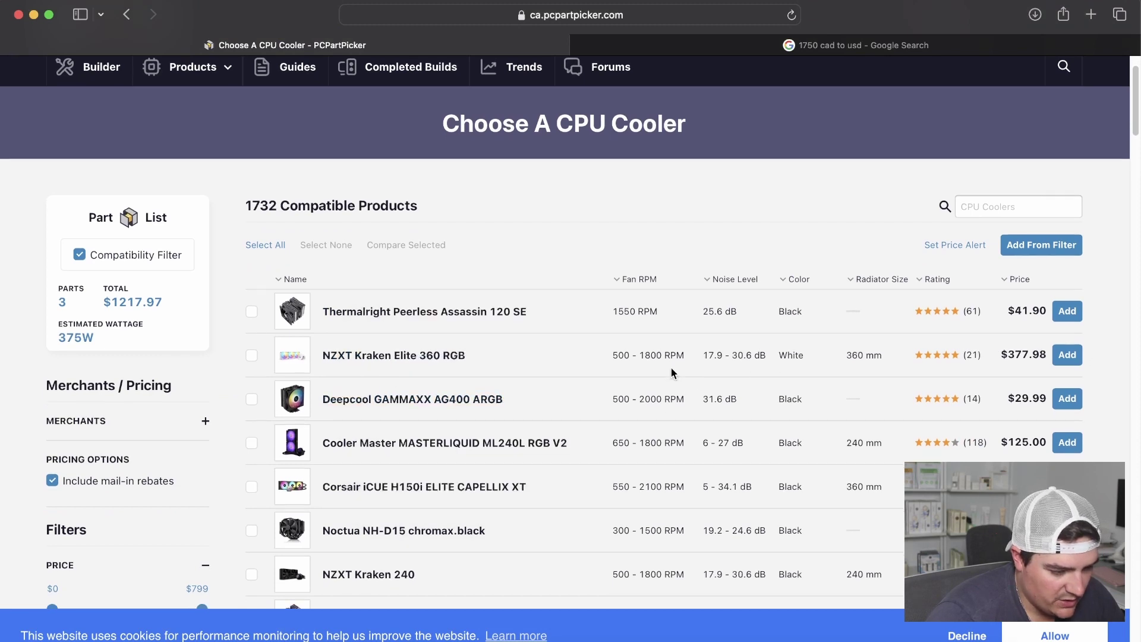
scroll(669, 375, down, 1)
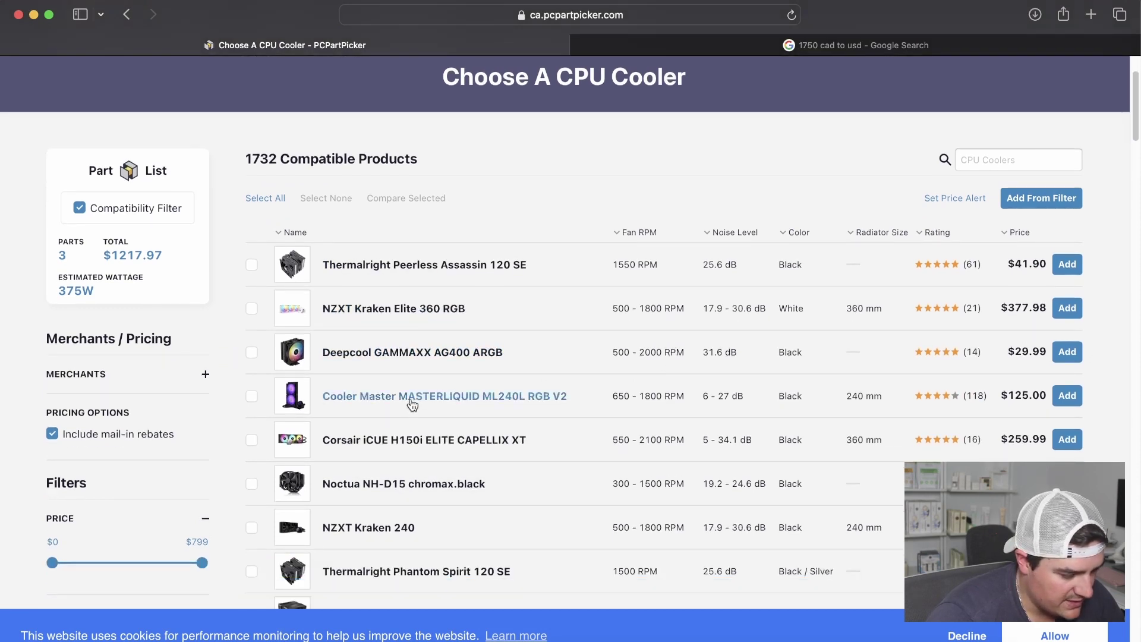
scroll(418, 403, up, 2)
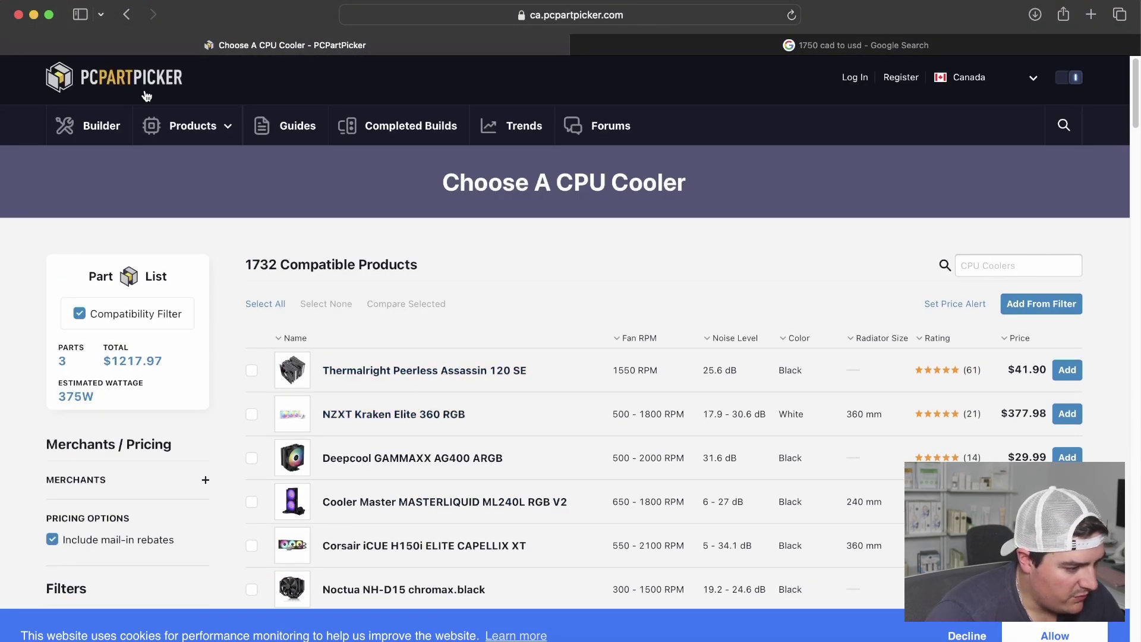
click(126, 14)
scroll(407, 345, down, 2)
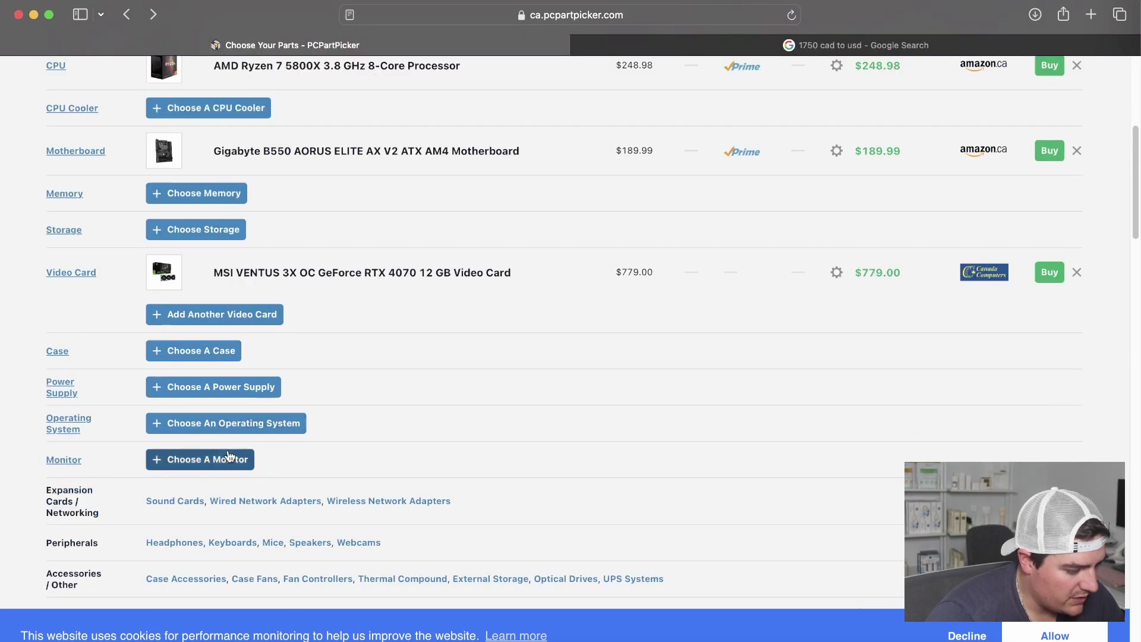
- Open the compatible case list and look over the NZXT H6 Flow page and photo
click(165, 352)
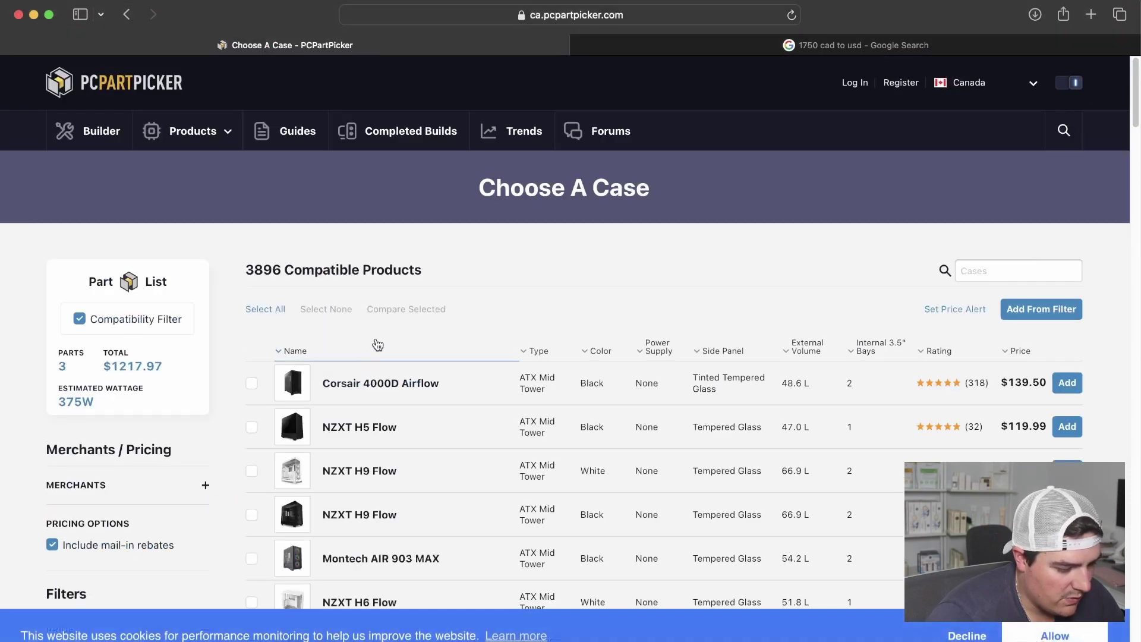
scroll(419, 368, down, 1)
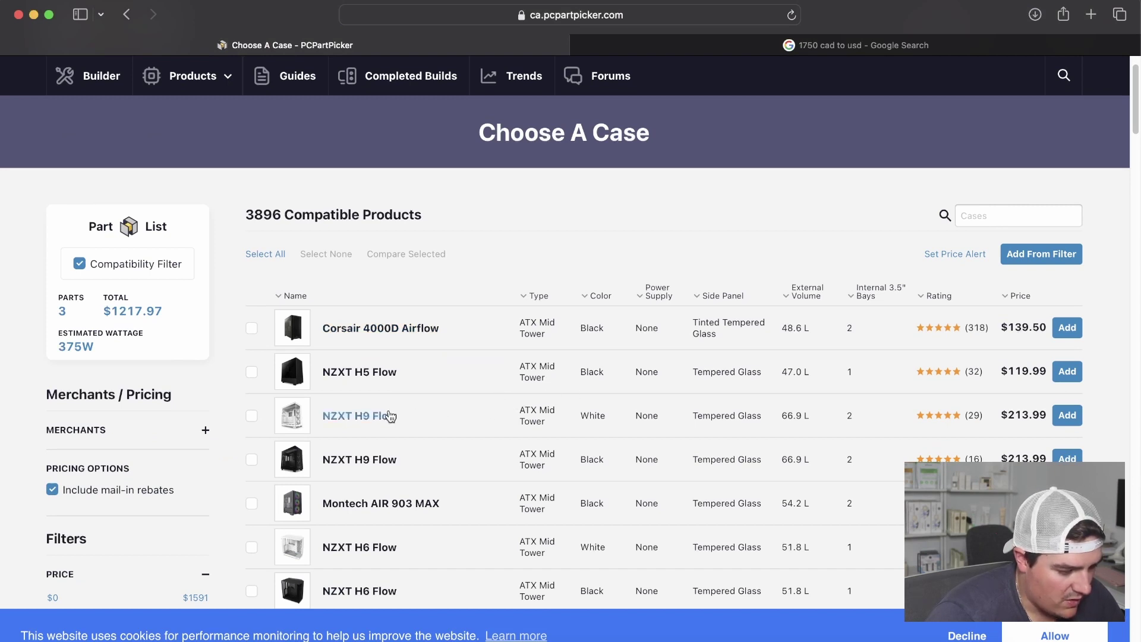
scroll(390, 416, down, 1)
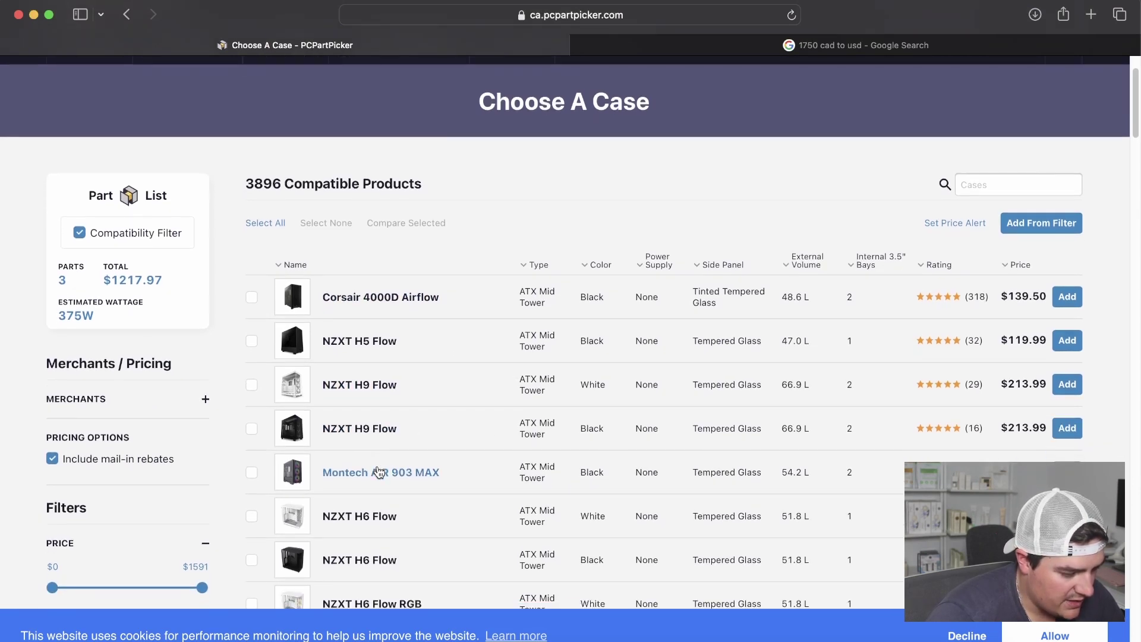
scroll(379, 472, down, 3)
scroll(427, 487, down, 1)
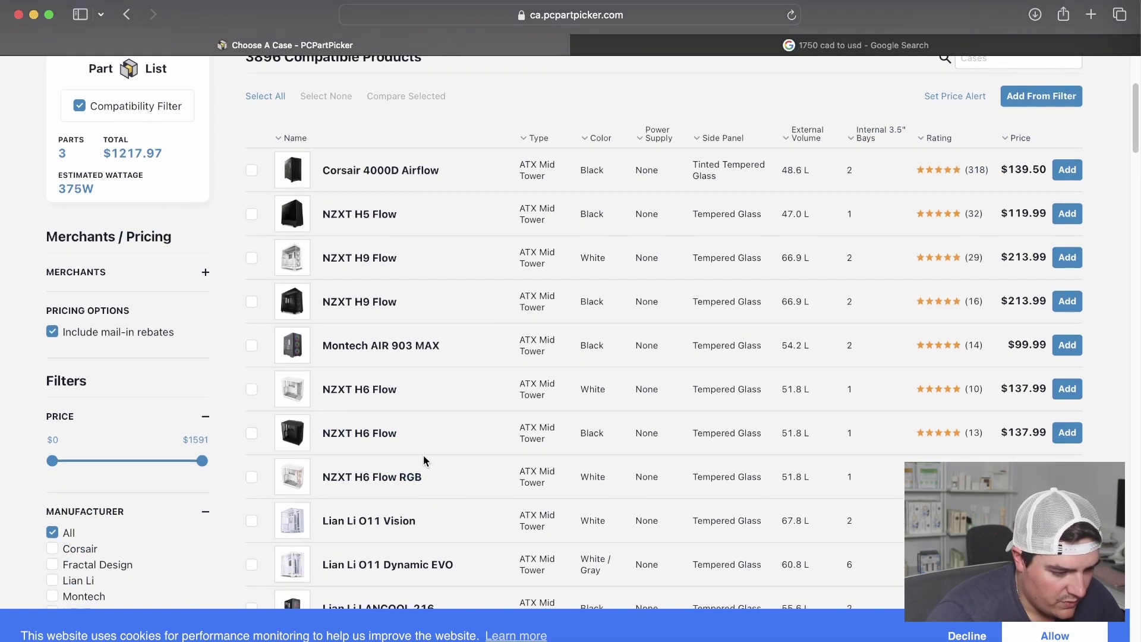
scroll(425, 457, down, 1)
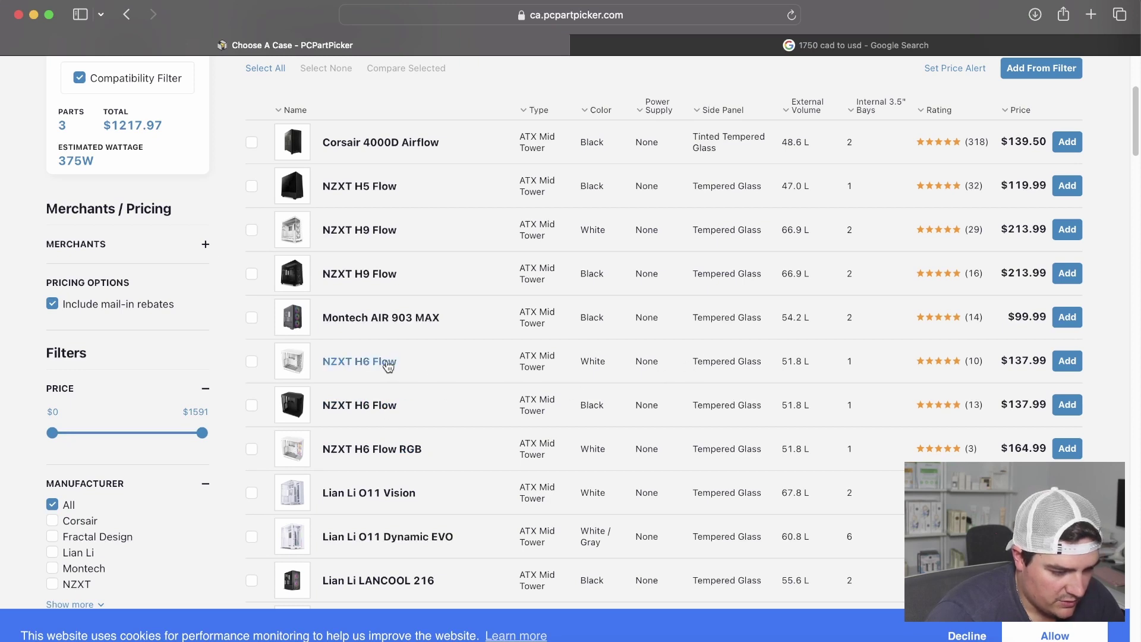
click(388, 366)
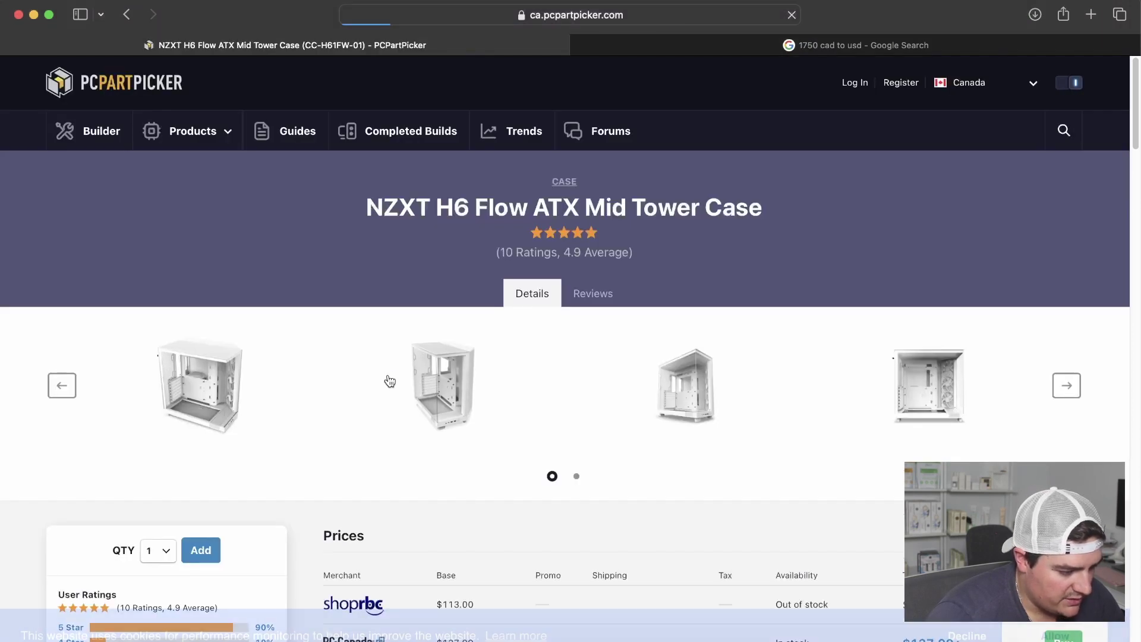
click(472, 395)
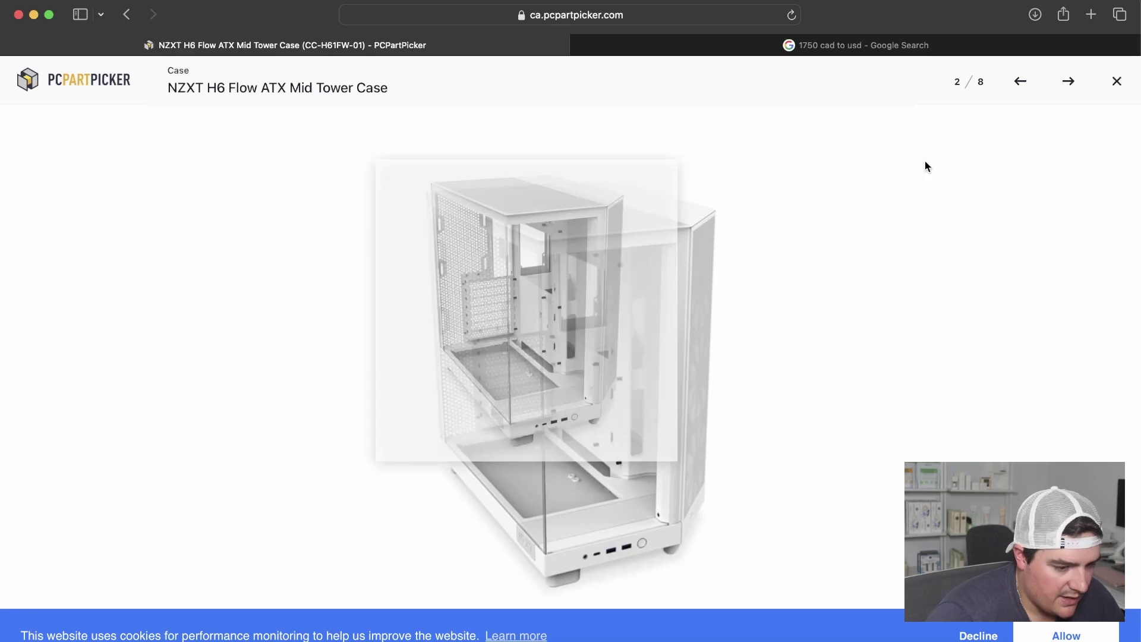
click(1117, 81)
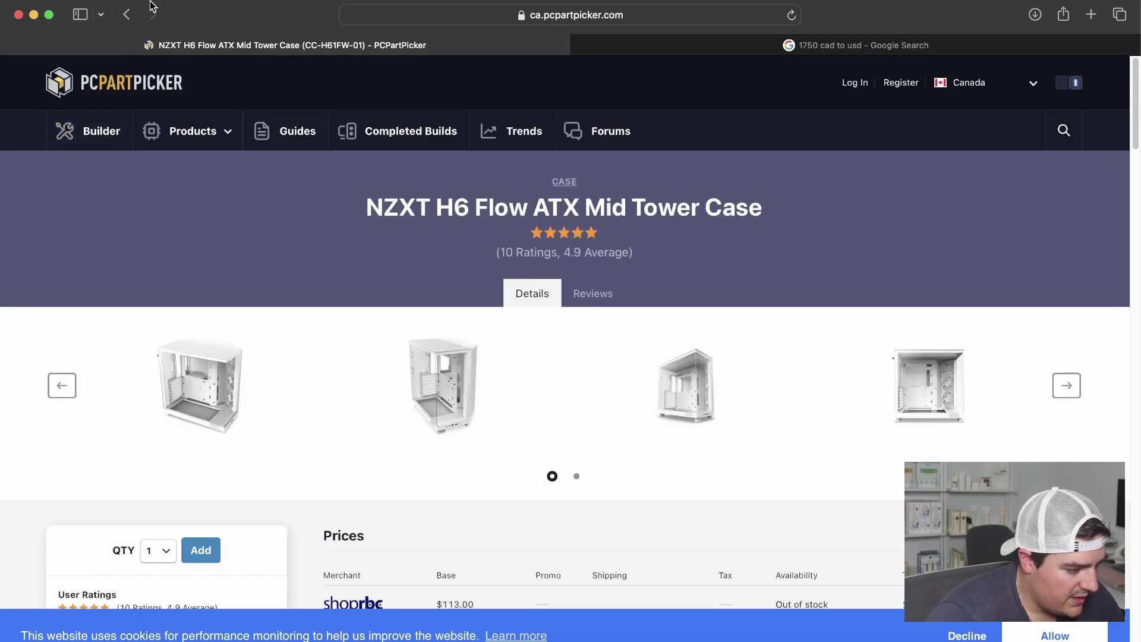
click(127, 14)
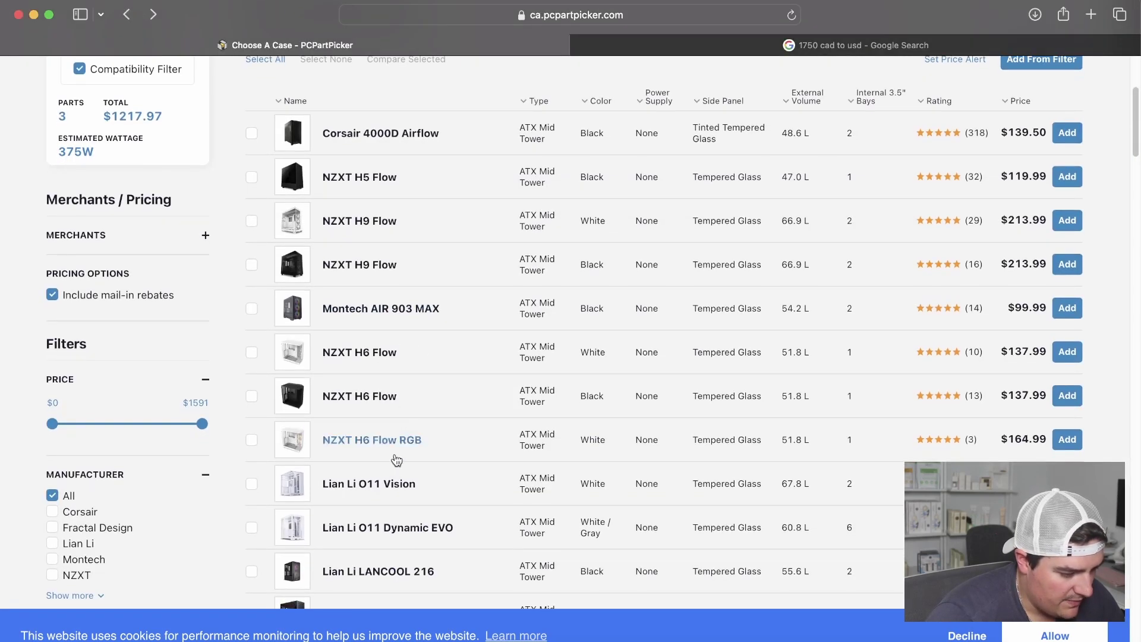
- View the white NZXT H5 Flow's photo and $119.99 price, then return to the case list
scroll(390, 490, down, 3)
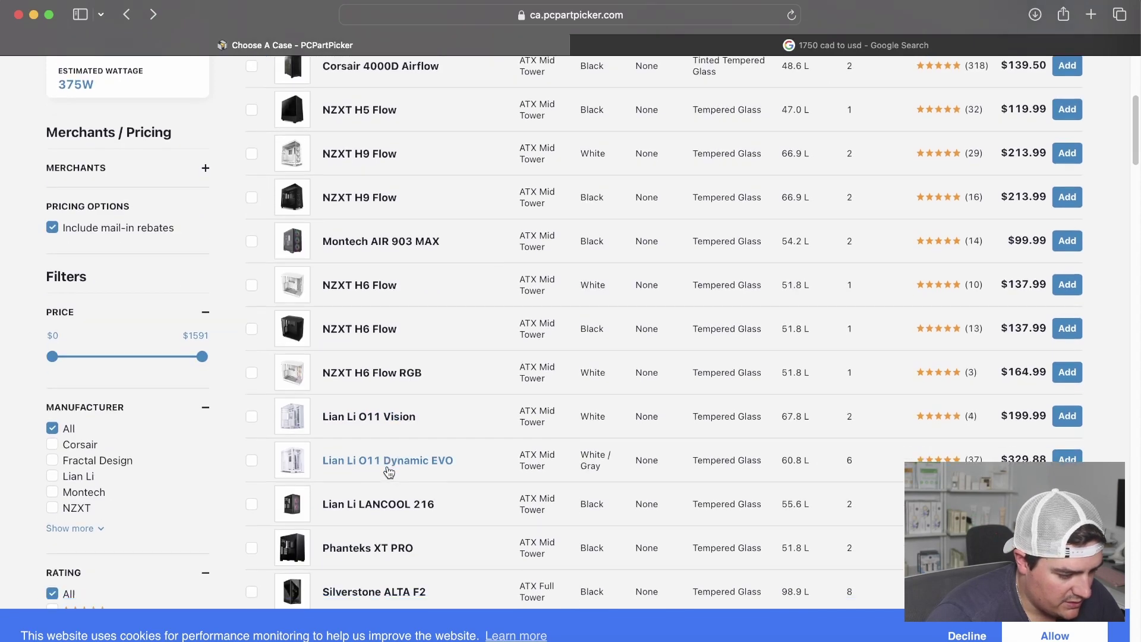
scroll(383, 450, down, 4)
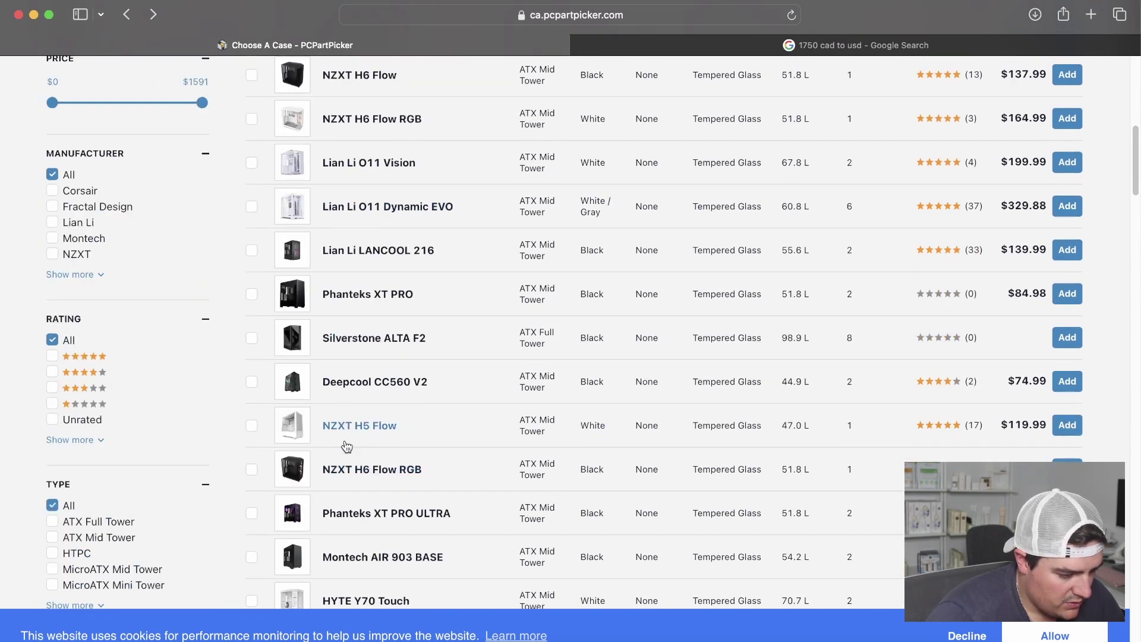
click(361, 432)
click(461, 408)
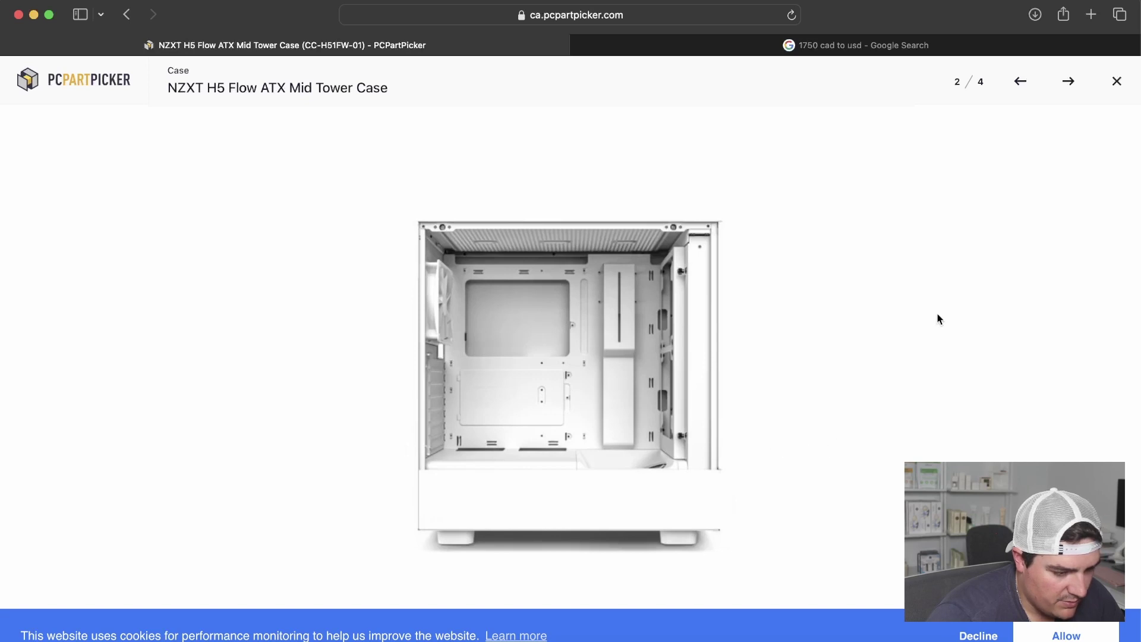
click(1116, 82)
scroll(380, 447, down, 5)
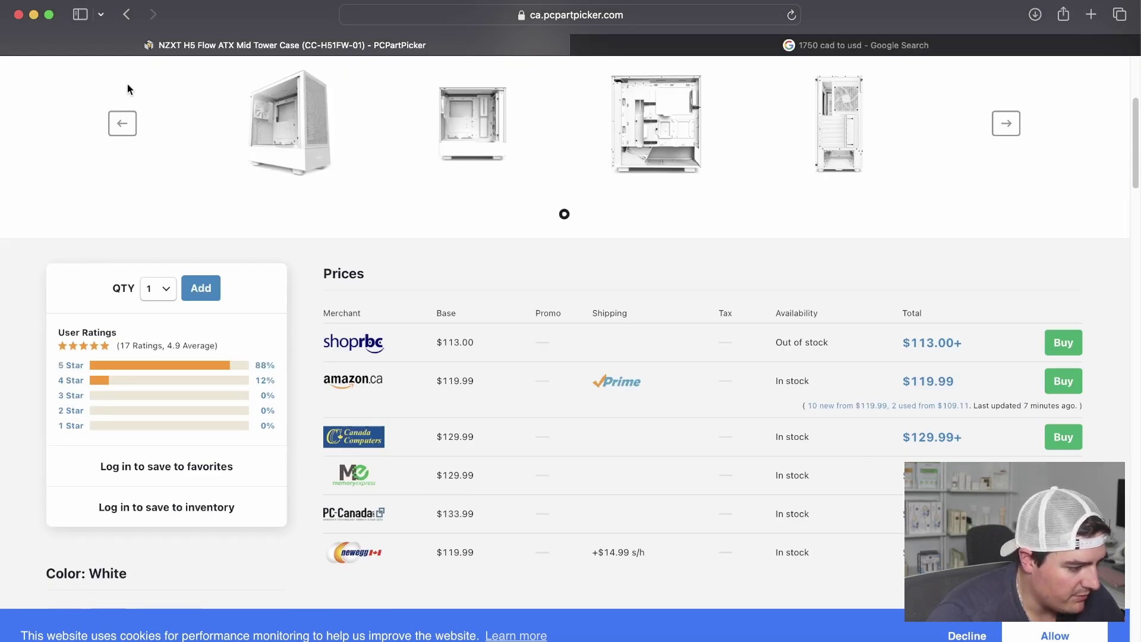
click(126, 19)
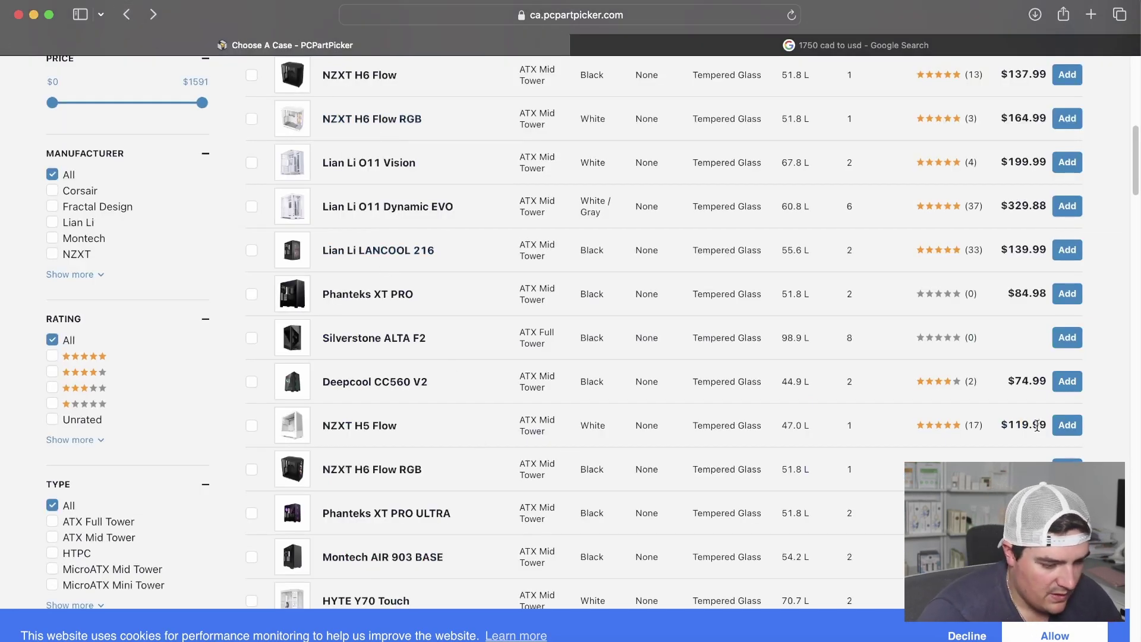
- Add the NZXT H5 Flow case, bringing the build to four parts totaling $1337.96
click(1066, 425)
scroll(315, 409, down, 6)
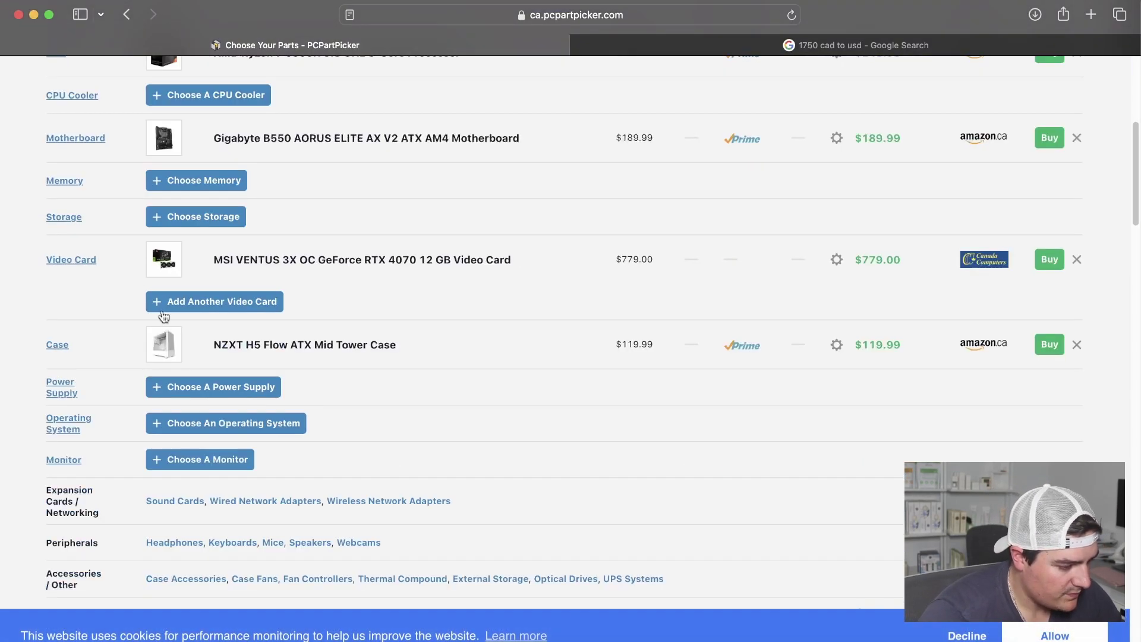
scroll(165, 304, up, 1)
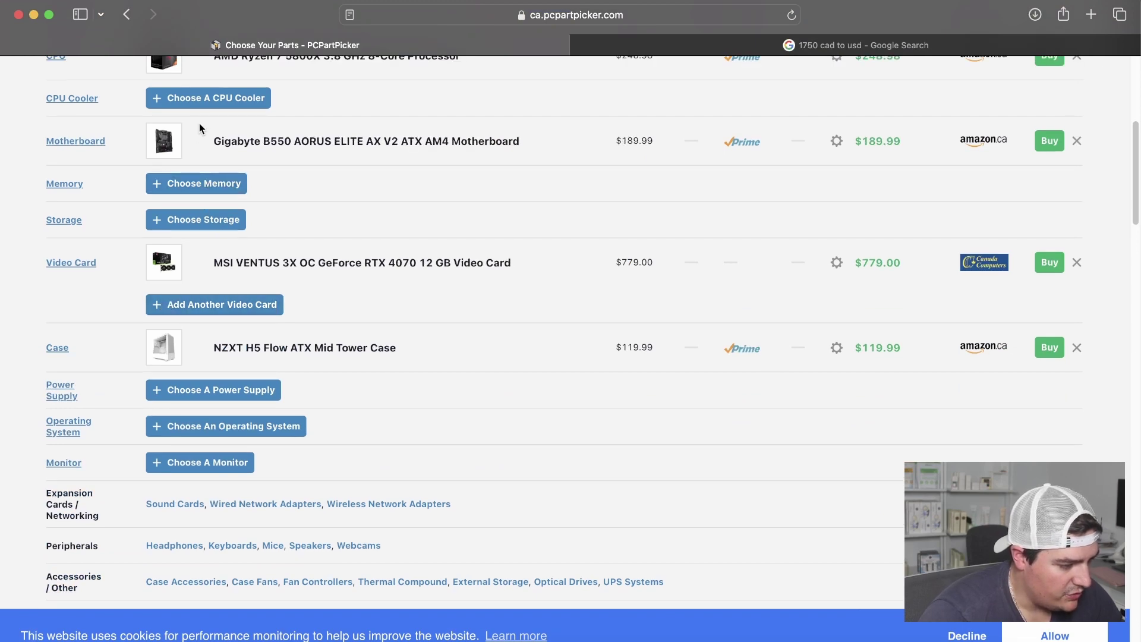
- Open the CPU cooler list of 1369 compatible products and browse it
click(200, 99)
scroll(446, 372, down, 2)
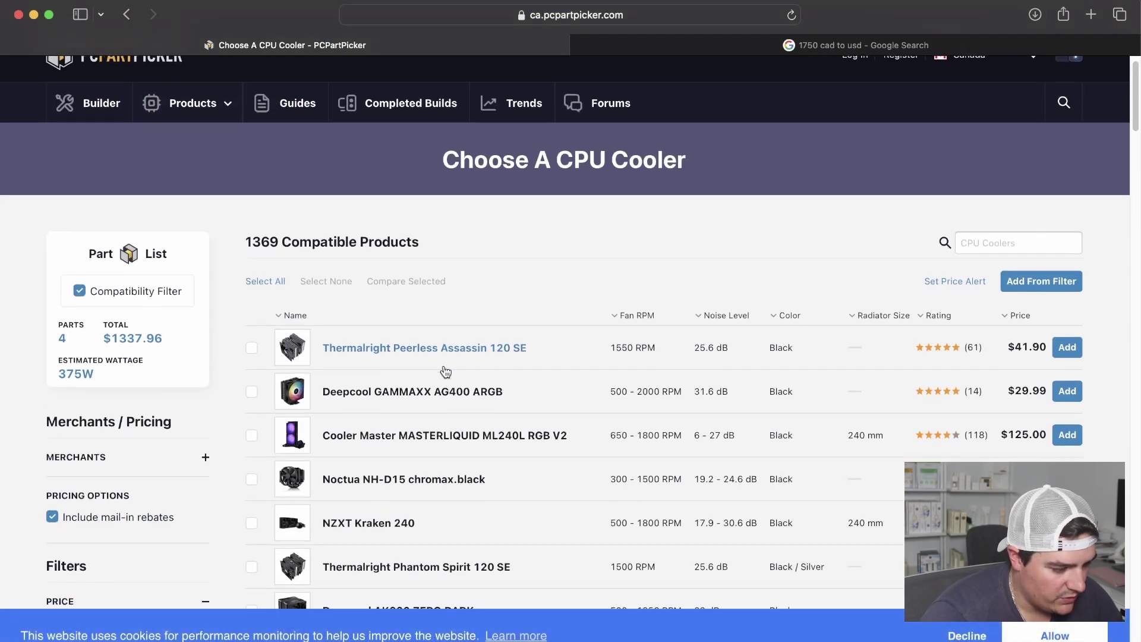
scroll(446, 372, down, 1)
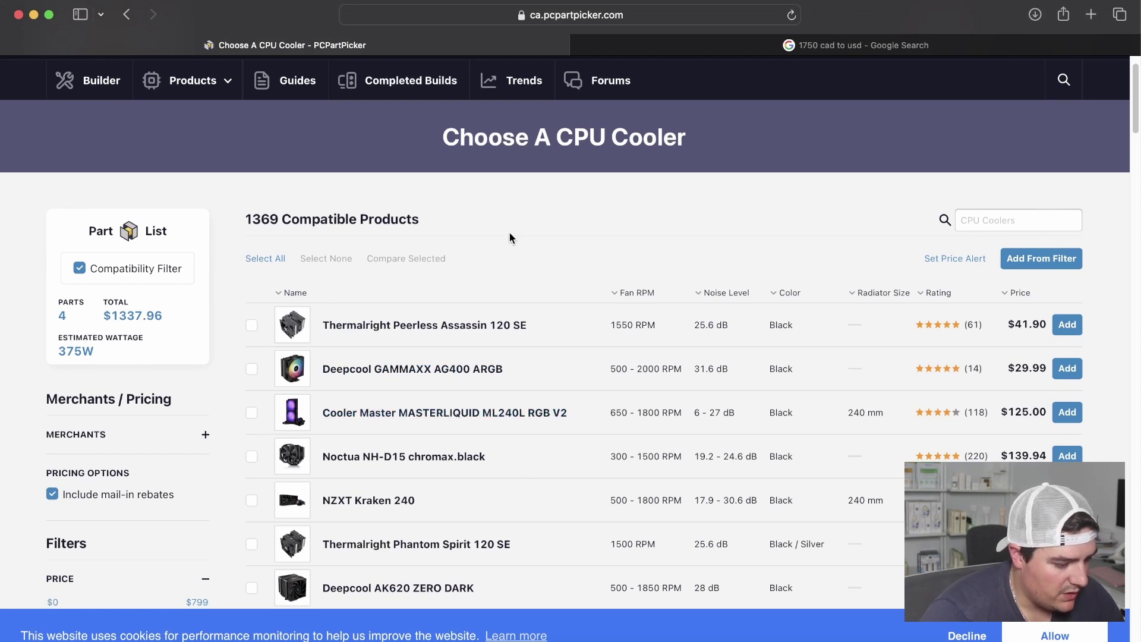
scroll(511, 236, down, 1)
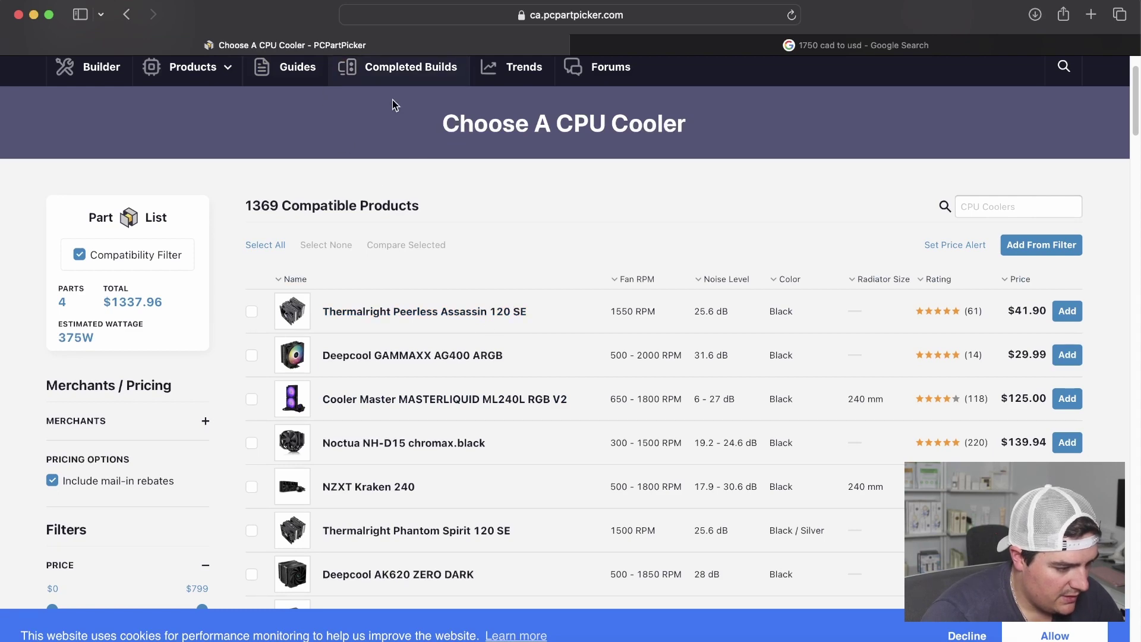
click(693, 51)
click(523, 42)
scroll(437, 361, down, 5)
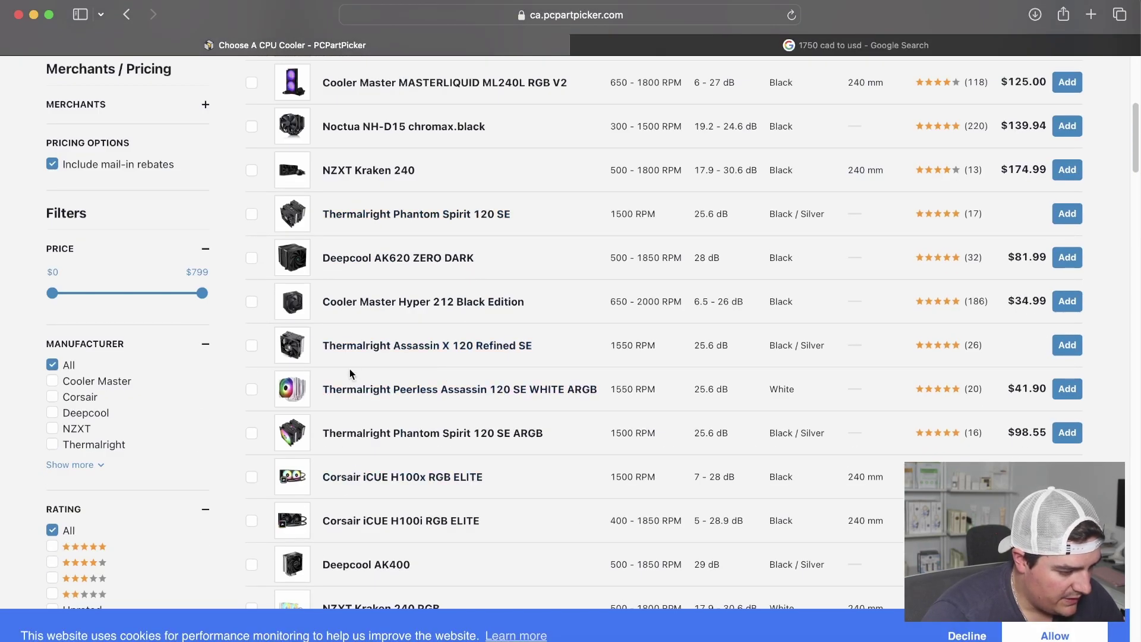
scroll(506, 446, down, 2)
scroll(440, 428, down, 2)
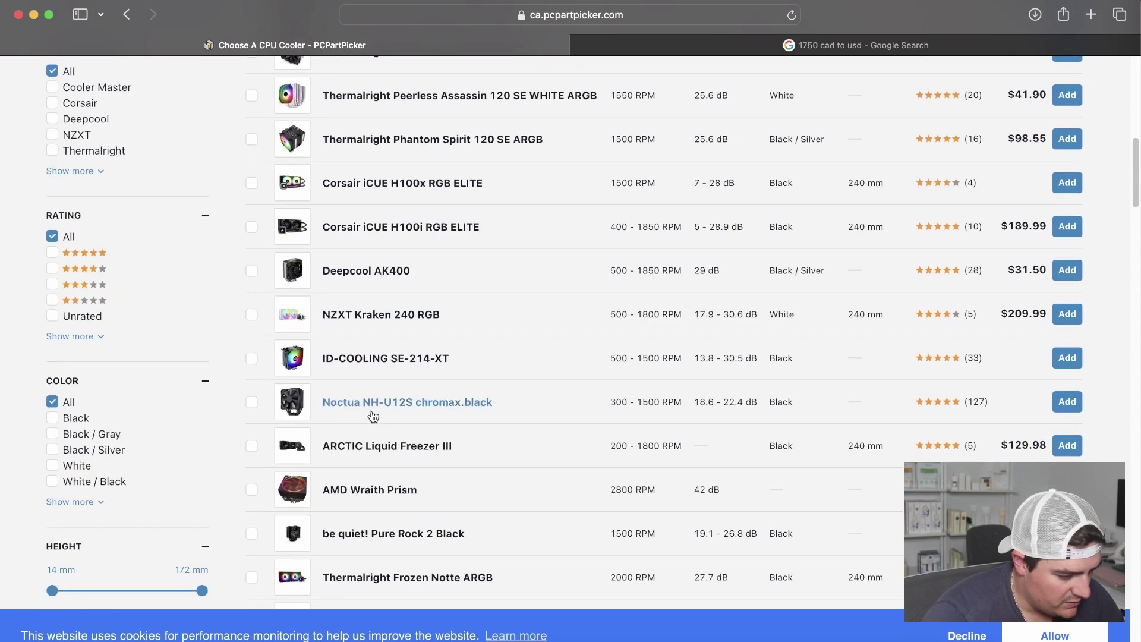
scroll(379, 364, down, 1)
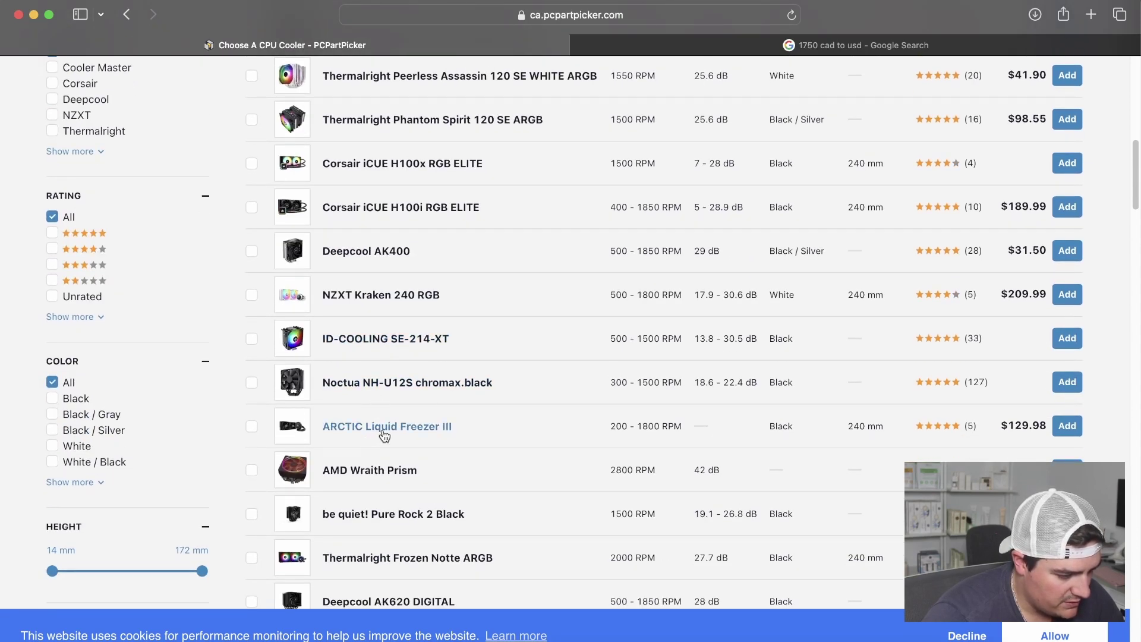
scroll(385, 434, up, 3)
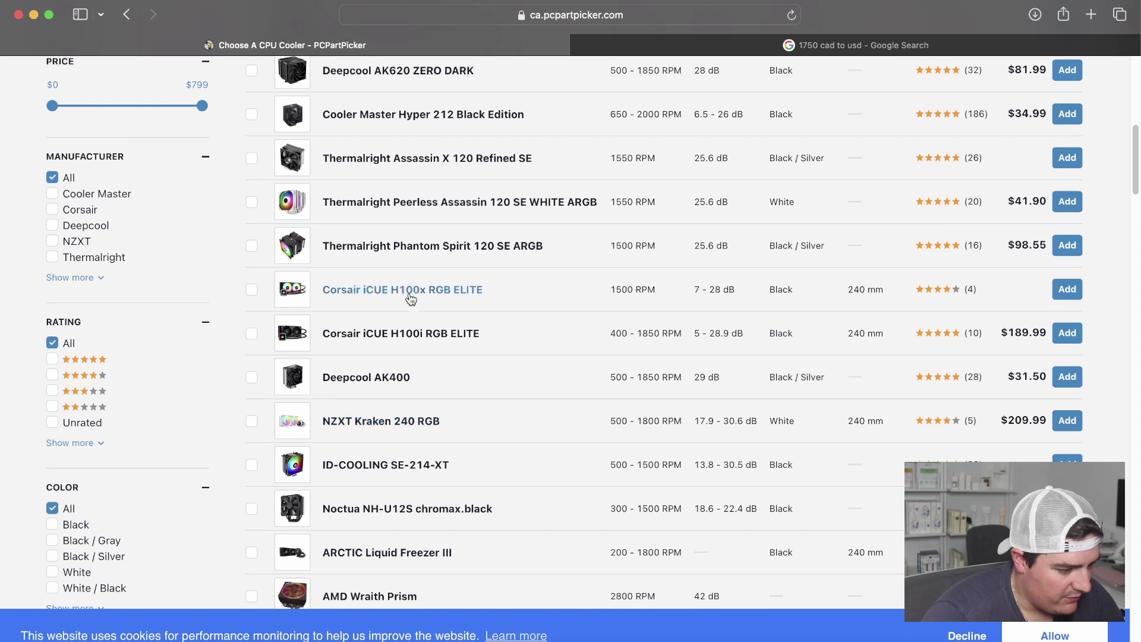
scroll(387, 268, up, 10)
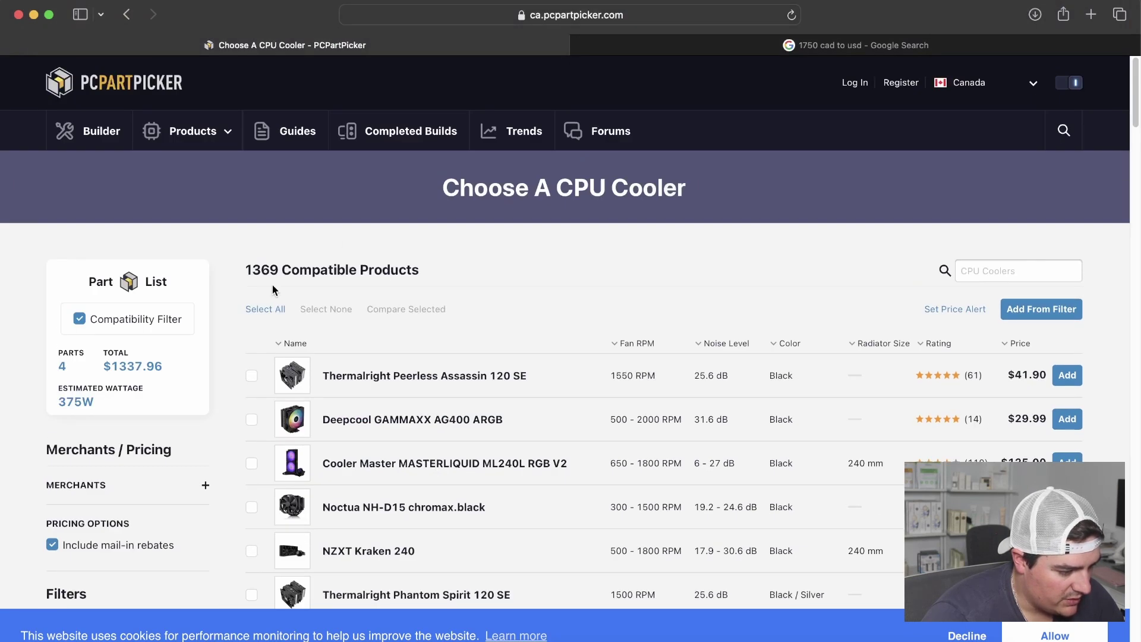
click(126, 14)
click(301, 350)
scroll(361, 429, down, 5)
scroll(356, 404, up, 4)
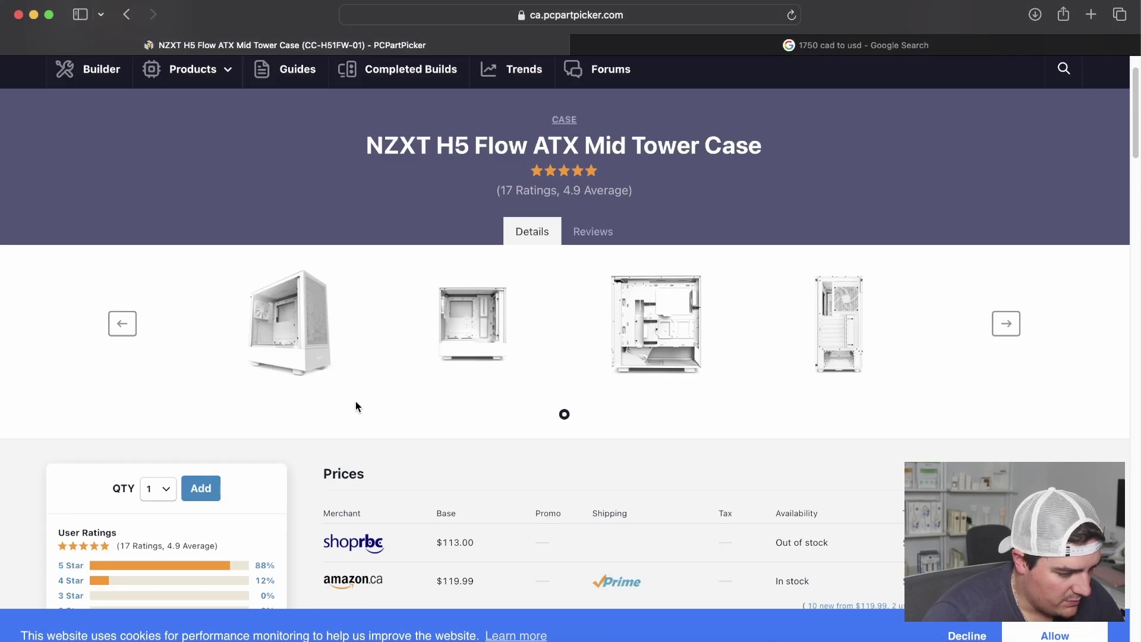
scroll(601, 390, down, 1)
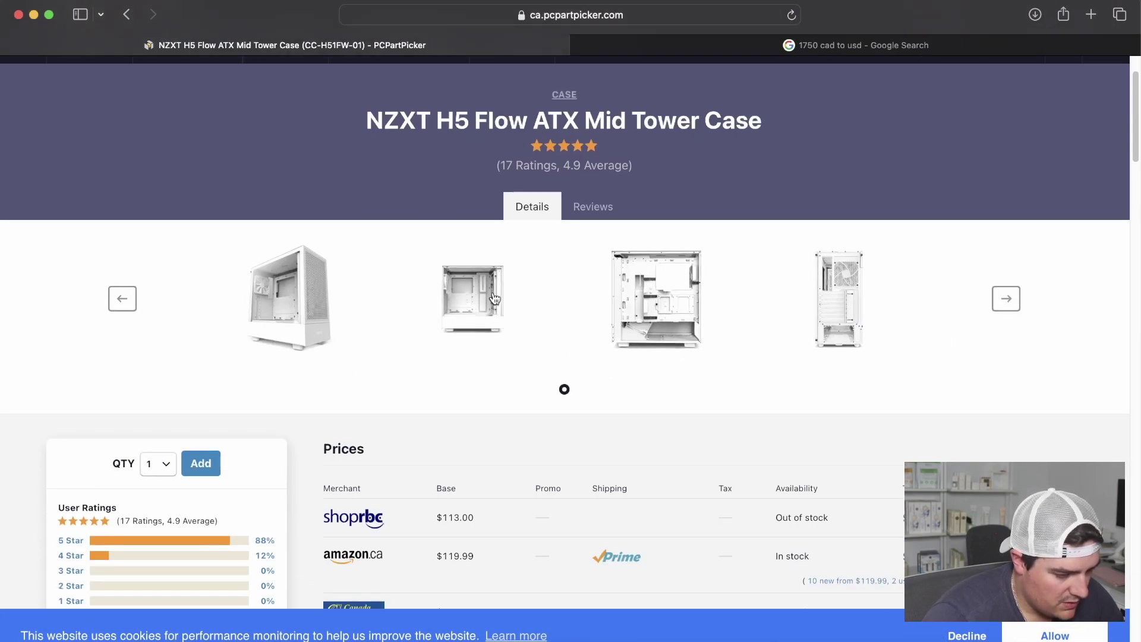
click(488, 297)
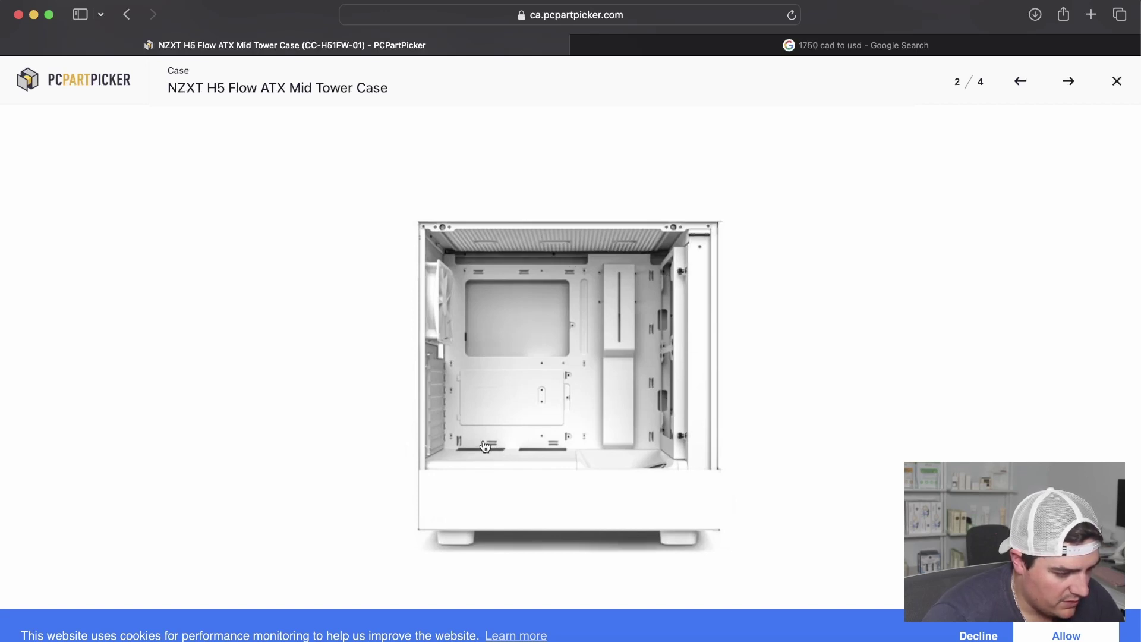
click(1124, 92)
scroll(564, 283, down, 20)
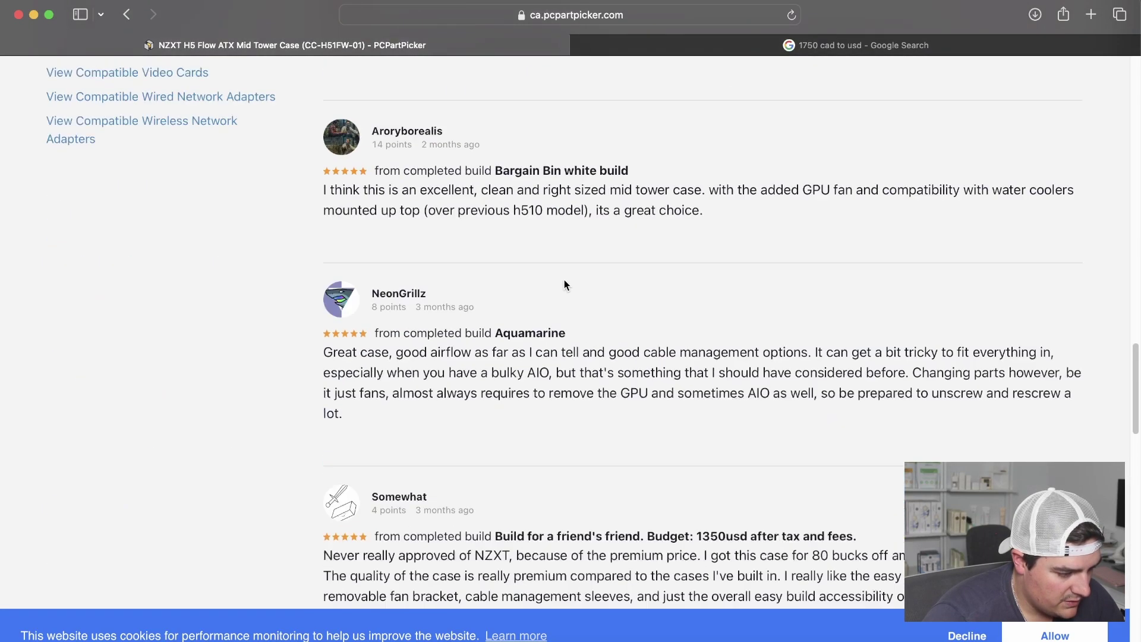
scroll(565, 284, down, 10)
scroll(565, 277, up, 20)
scroll(565, 277, down, 20)
scroll(565, 273, up, 5)
scroll(564, 283, down, 5)
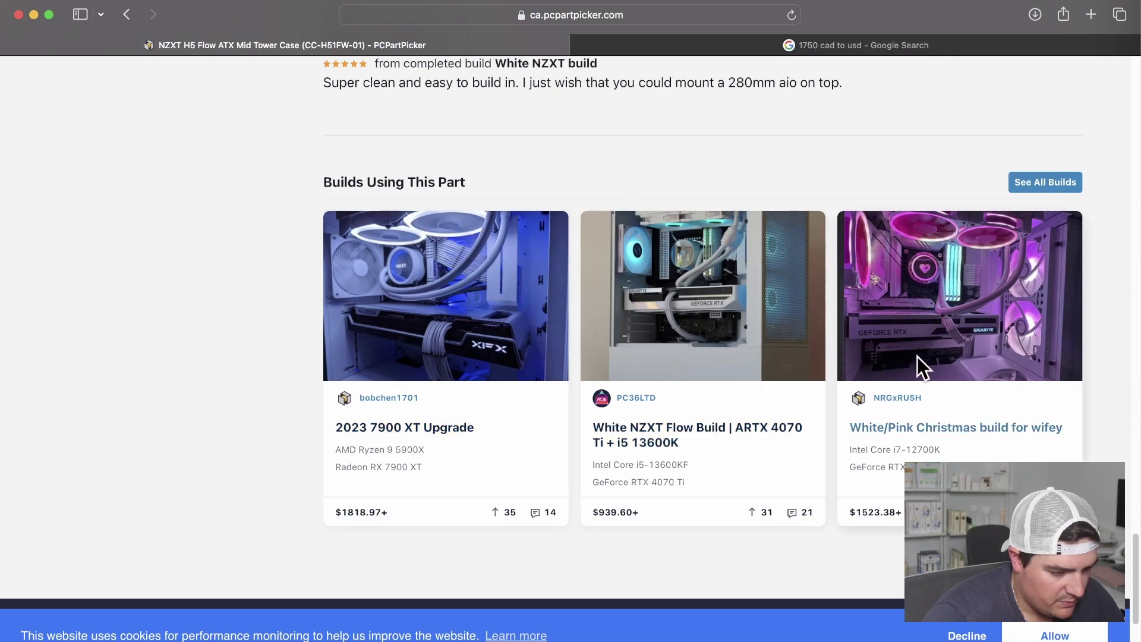
scroll(743, 363, up, 20)
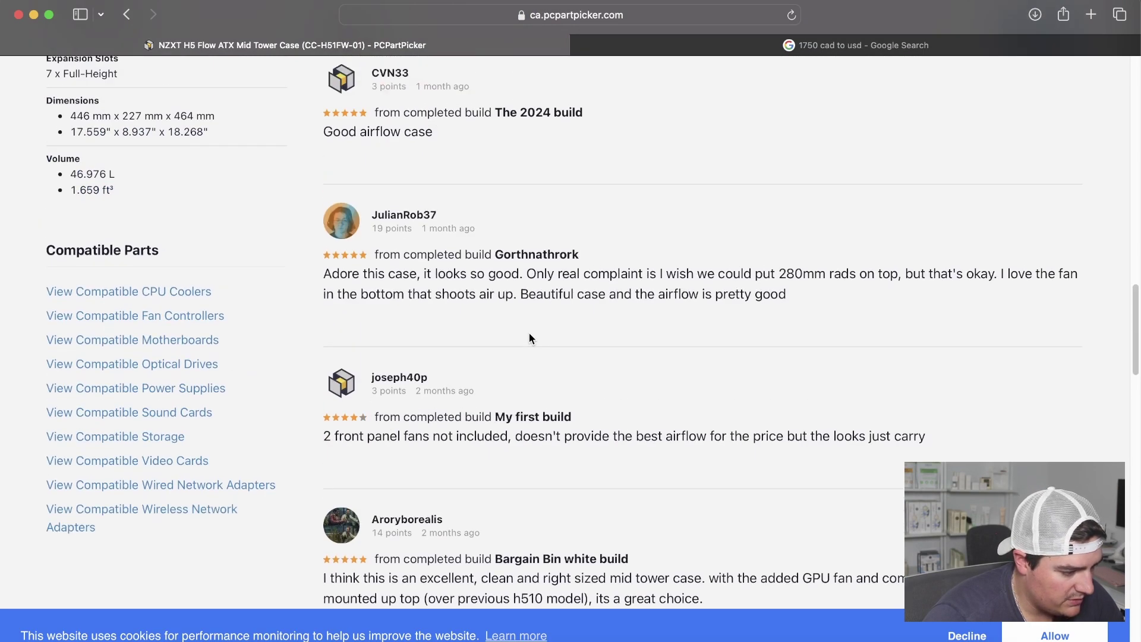
scroll(530, 338, down, 7)
scroll(529, 338, up, 10)
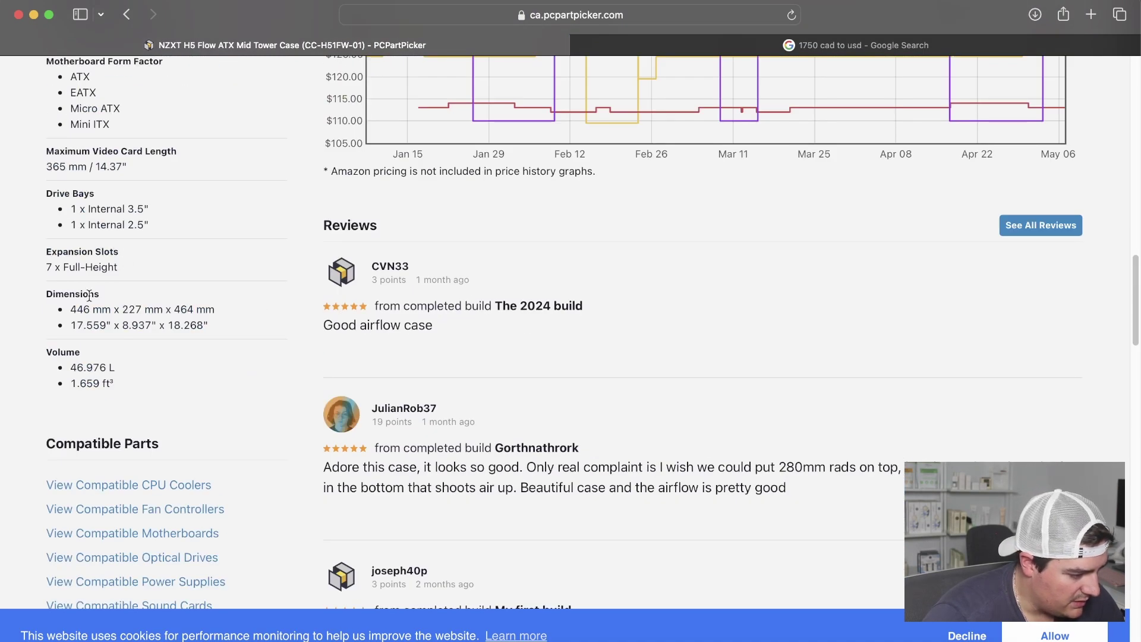
scroll(119, 315, up, 3)
scroll(75, 256, up, 3)
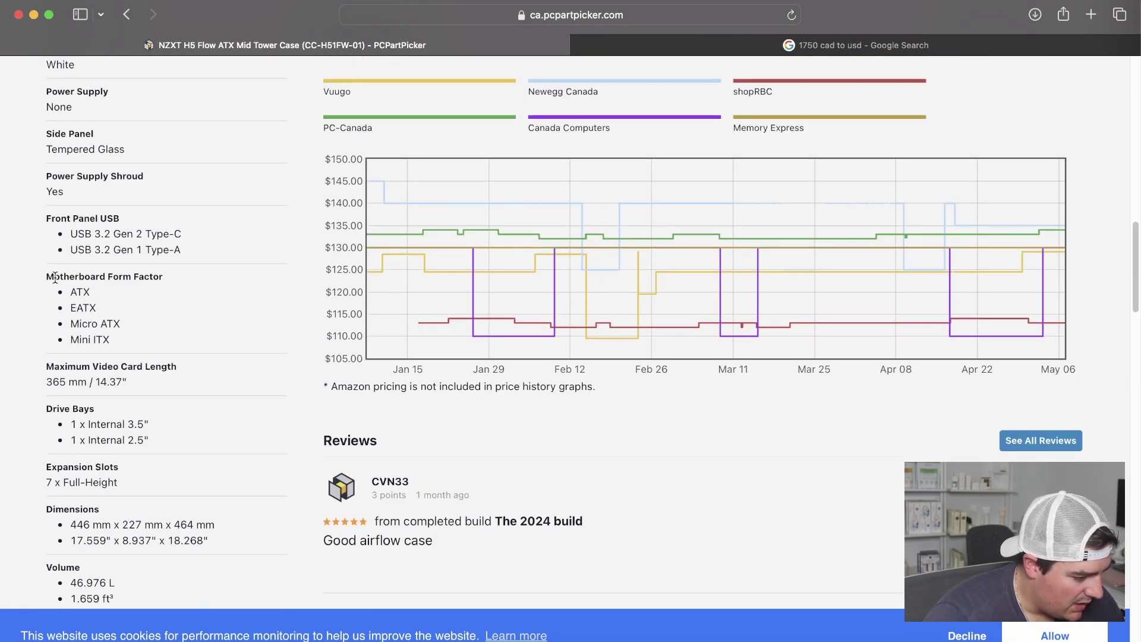
drag(54, 278, 130, 324)
click(102, 301)
scroll(102, 301, up, 4)
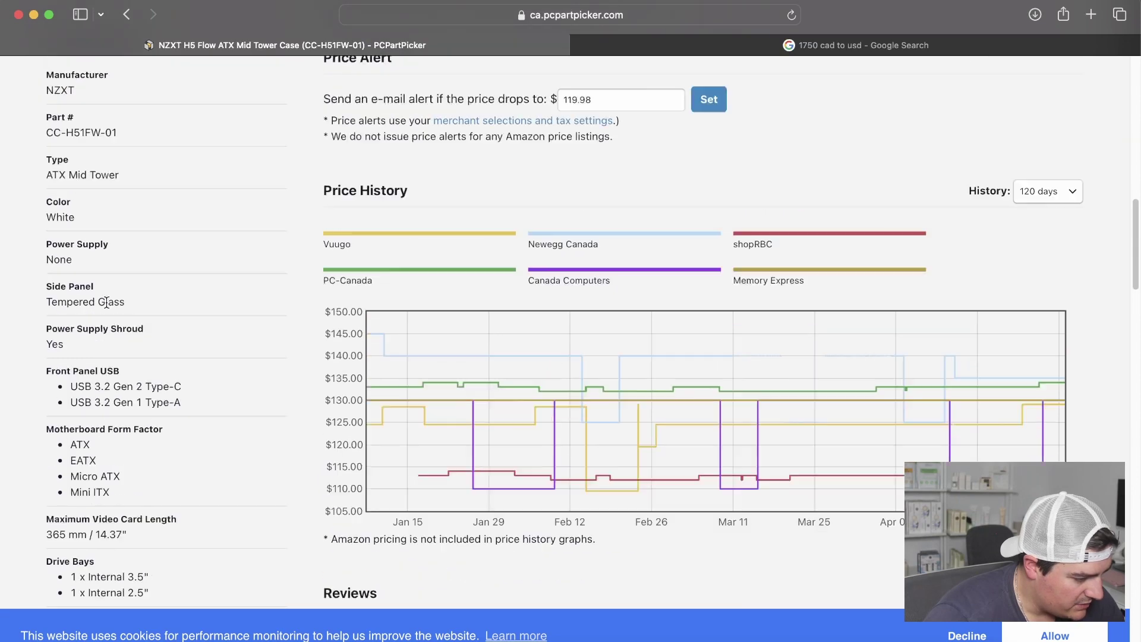
scroll(107, 302, down, 10)
click(109, 301)
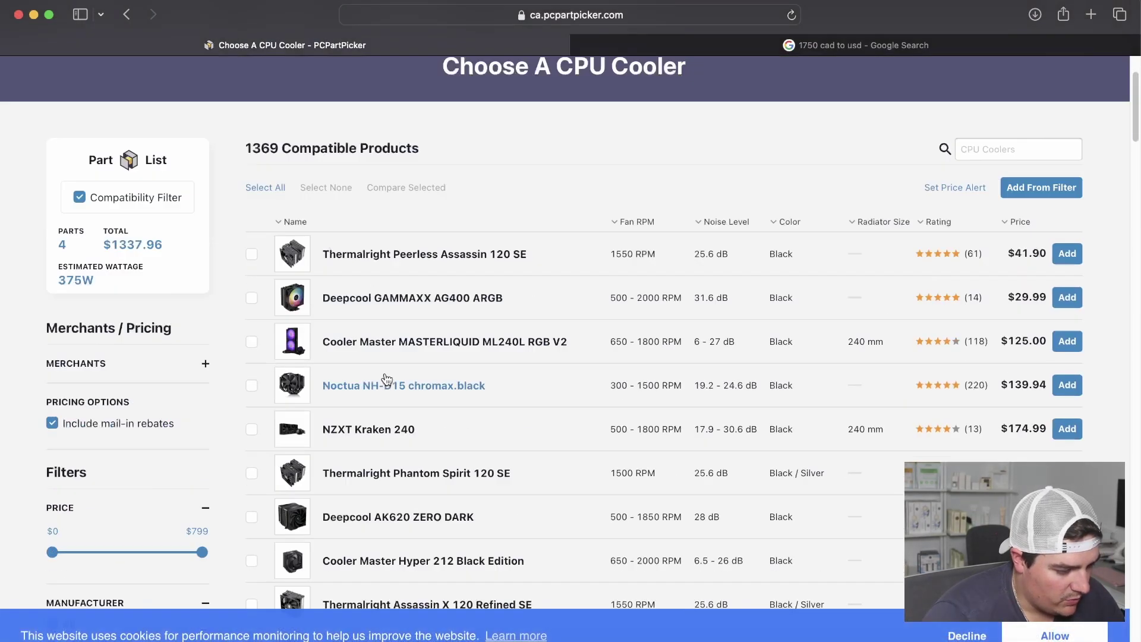
scroll(387, 379, down, 3)
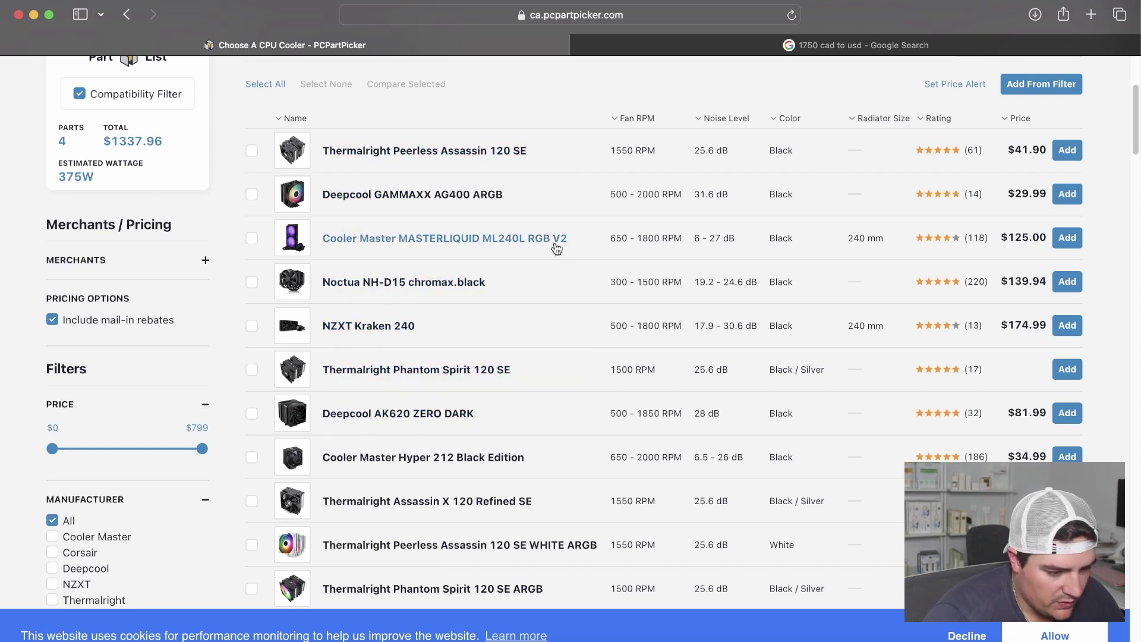
scroll(381, 250, down, 5)
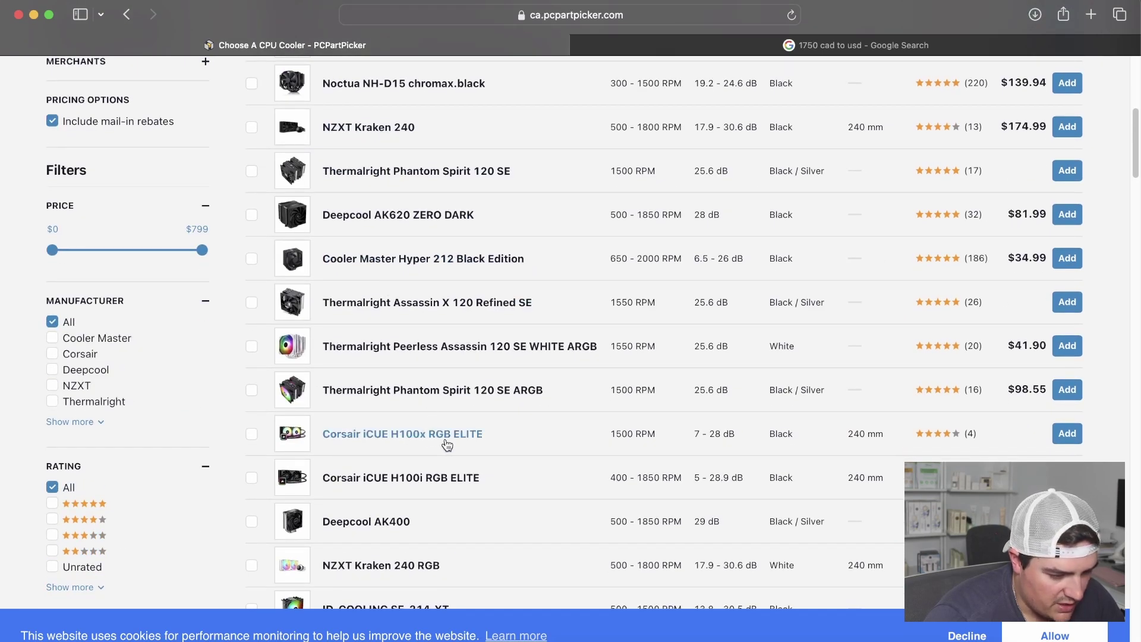
scroll(366, 391, down, 3)
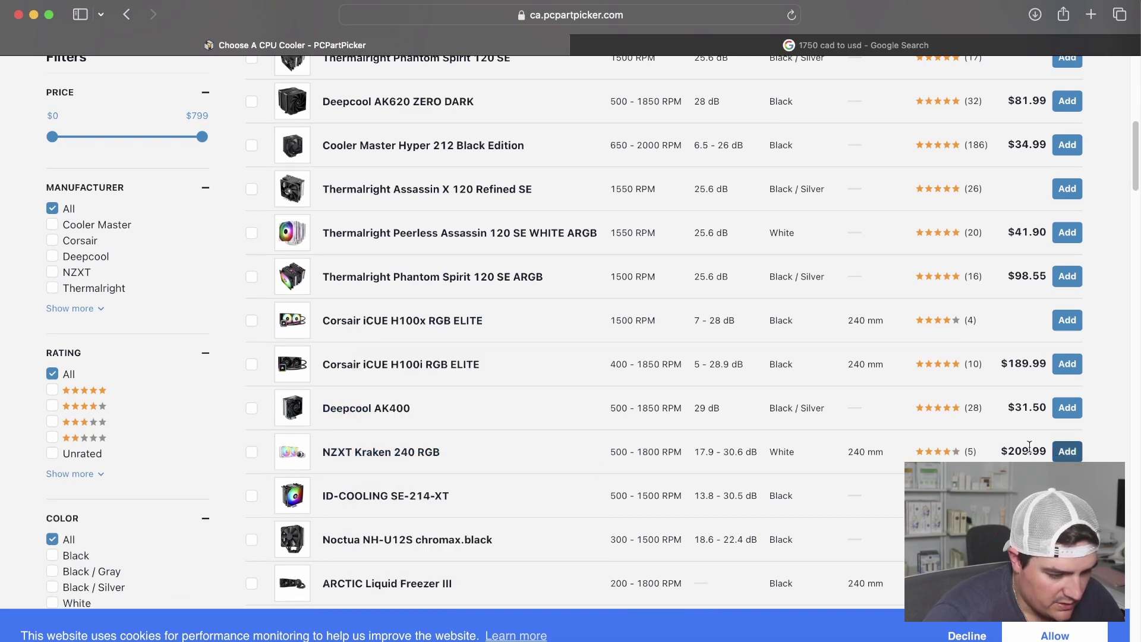
scroll(545, 380, down, 4)
scroll(484, 369, down, 3)
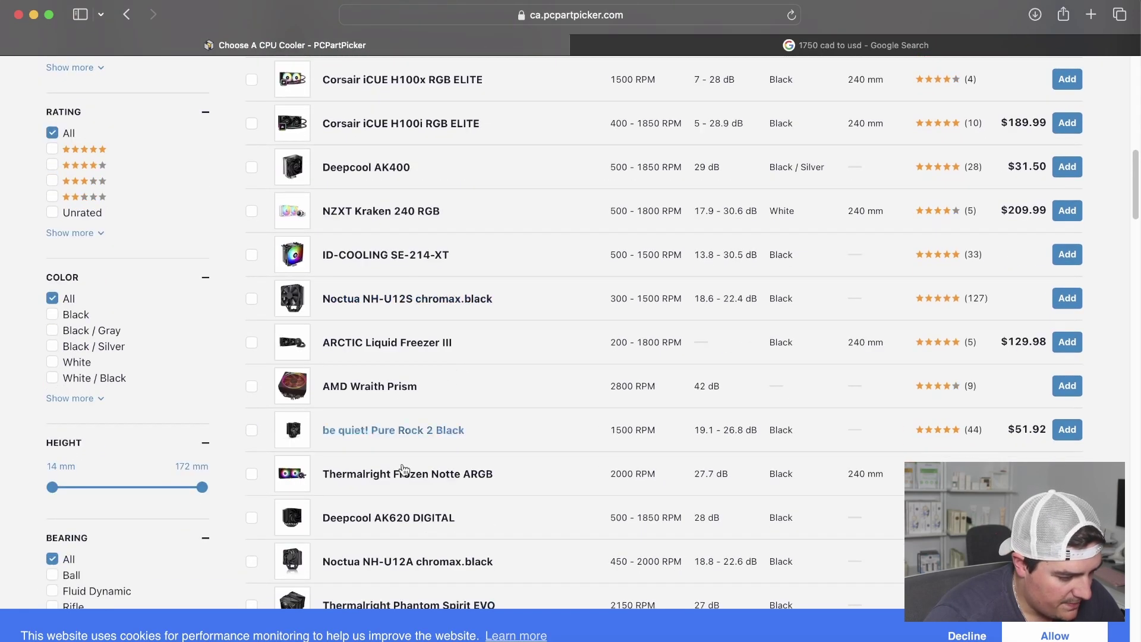
scroll(416, 478, down, 8)
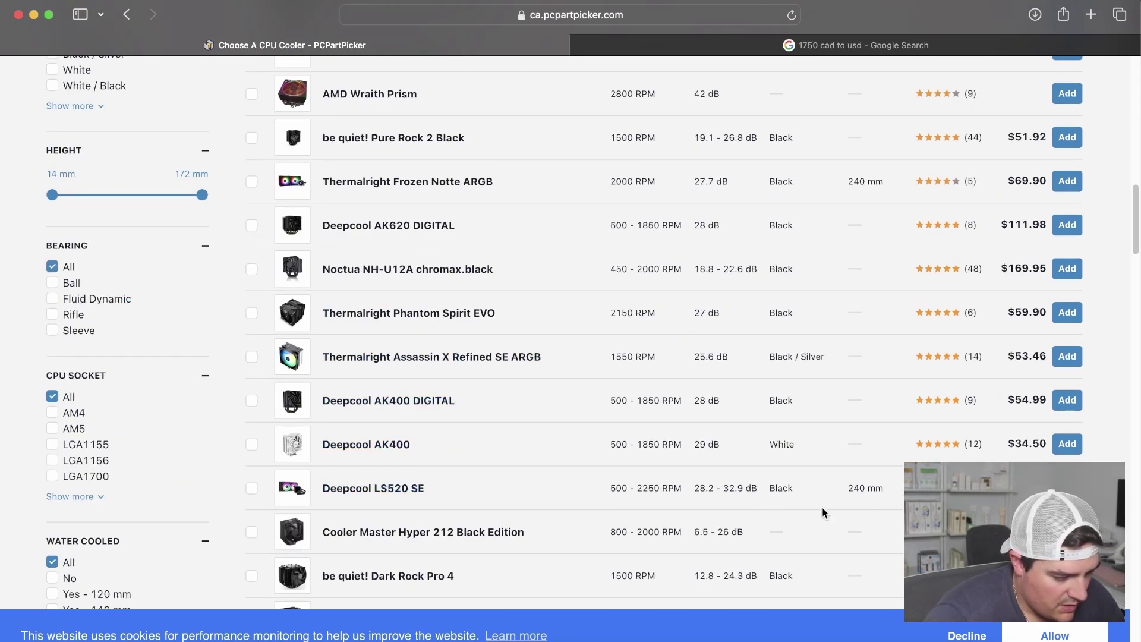
scroll(850, 505, down, 3)
scroll(638, 478, down, 2)
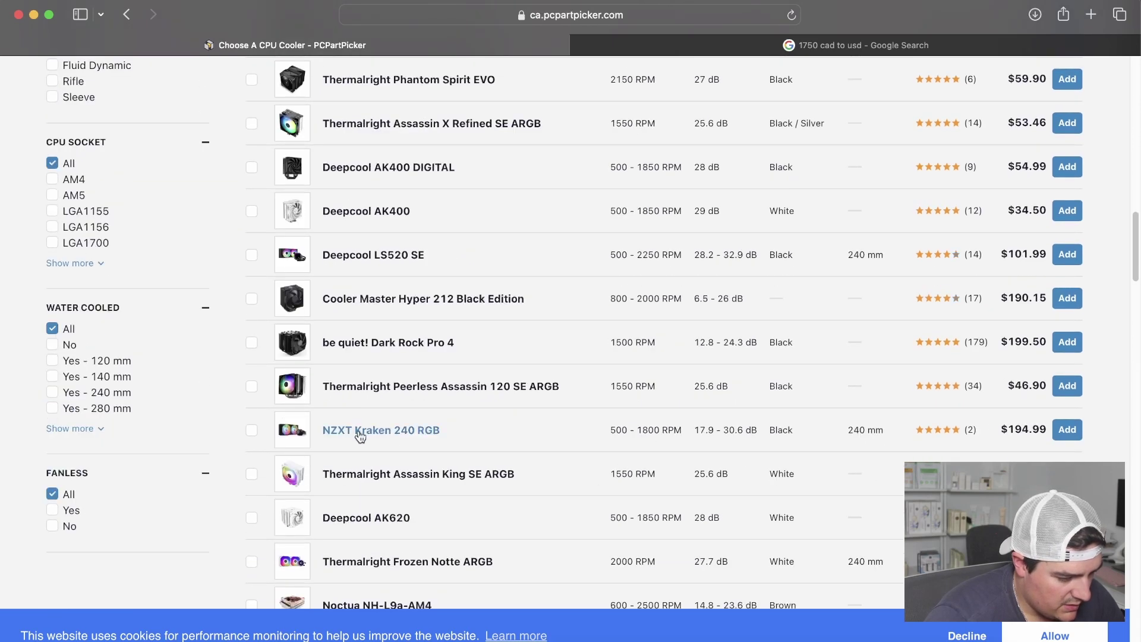
scroll(363, 438, down, 4)
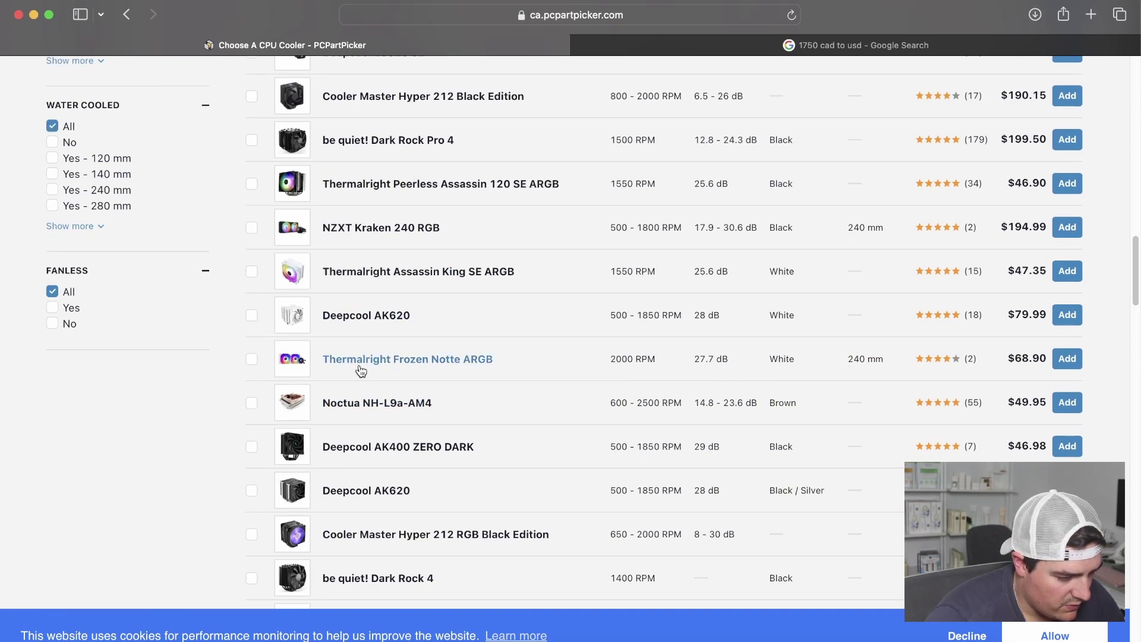
scroll(378, 354, down, 7)
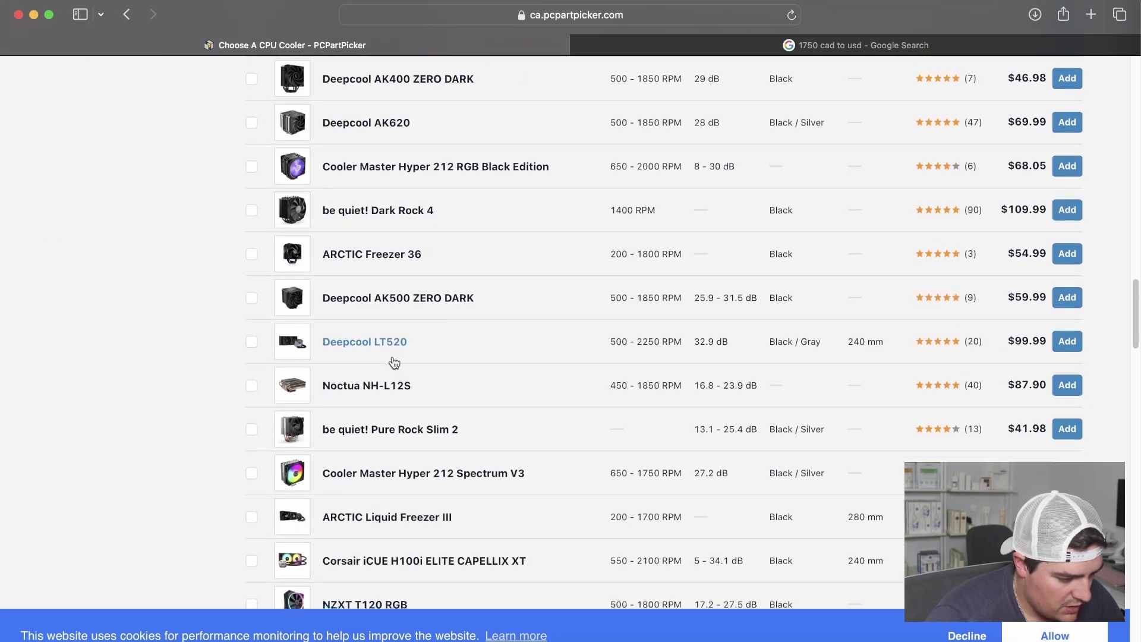
scroll(392, 362, down, 2)
scroll(433, 439, down, 5)
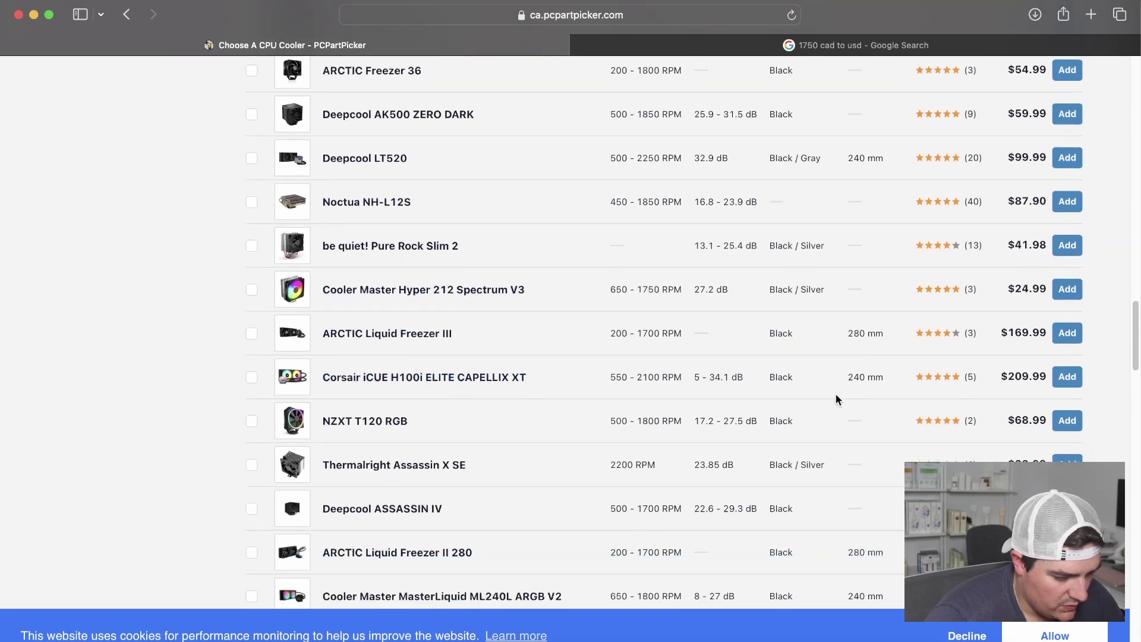
scroll(406, 454, up, 12)
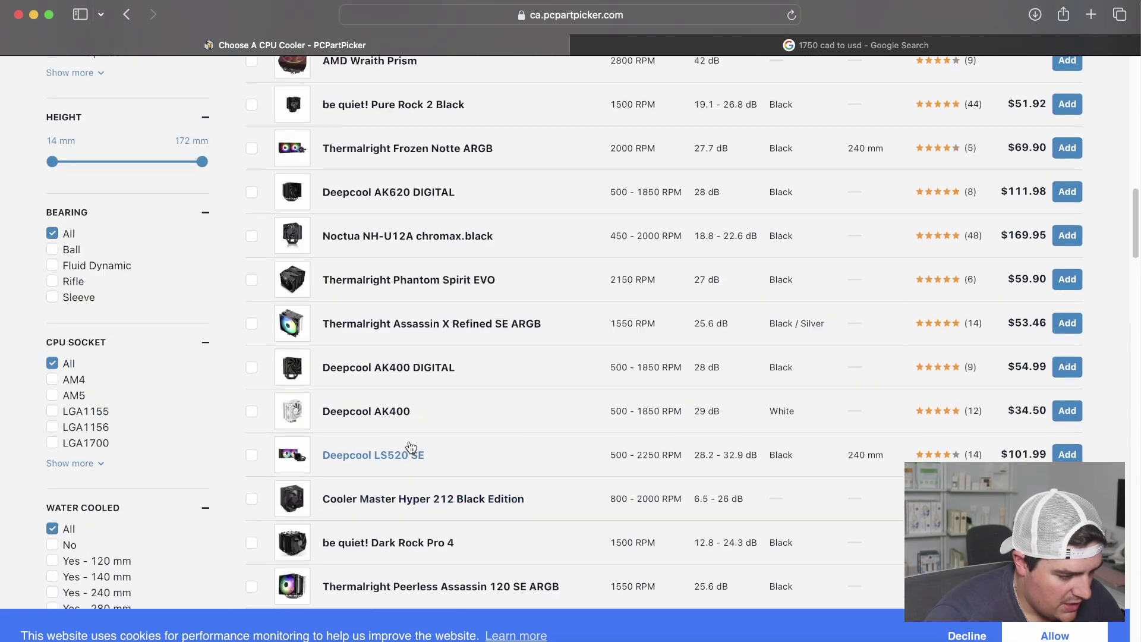
scroll(426, 394, up, 8)
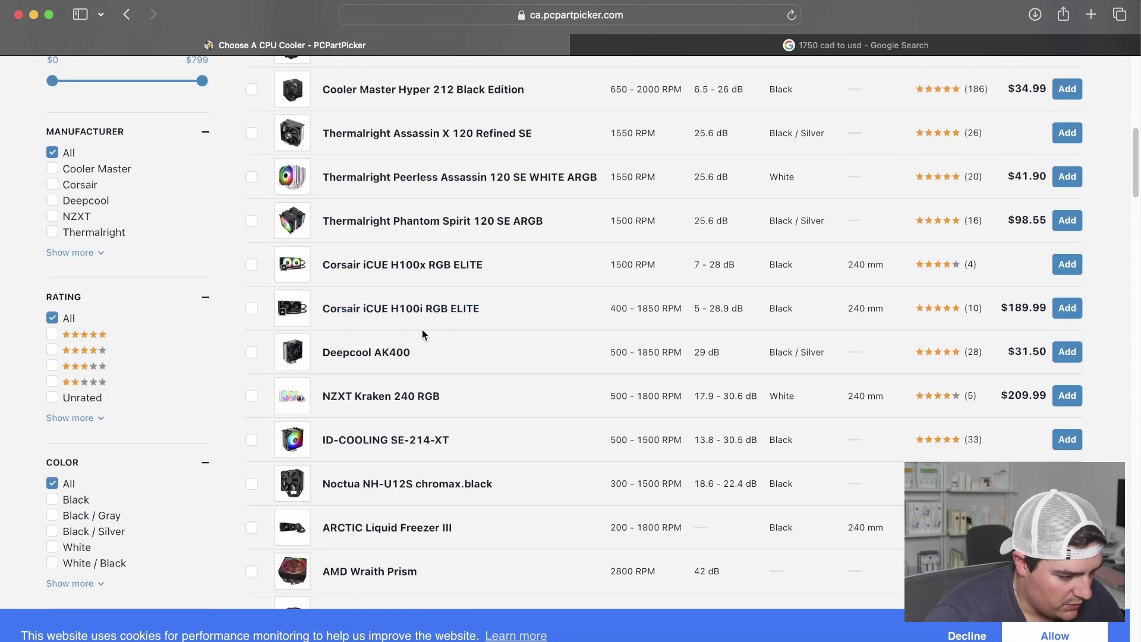
scroll(422, 329, up, 3)
scroll(452, 268, up, 2)
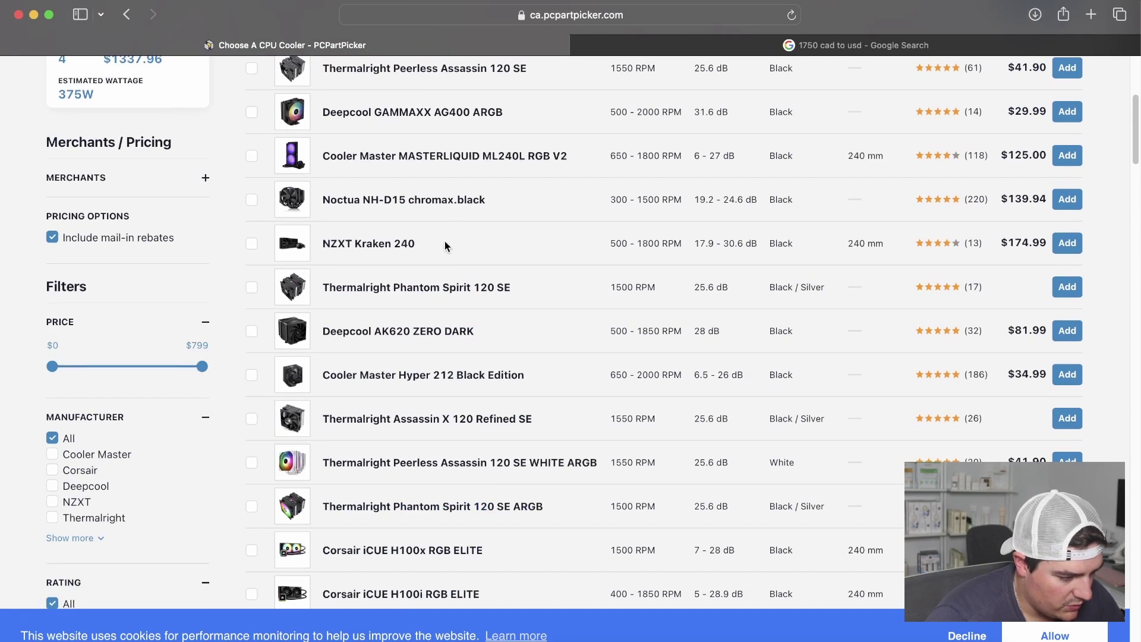
scroll(429, 349, down, 4)
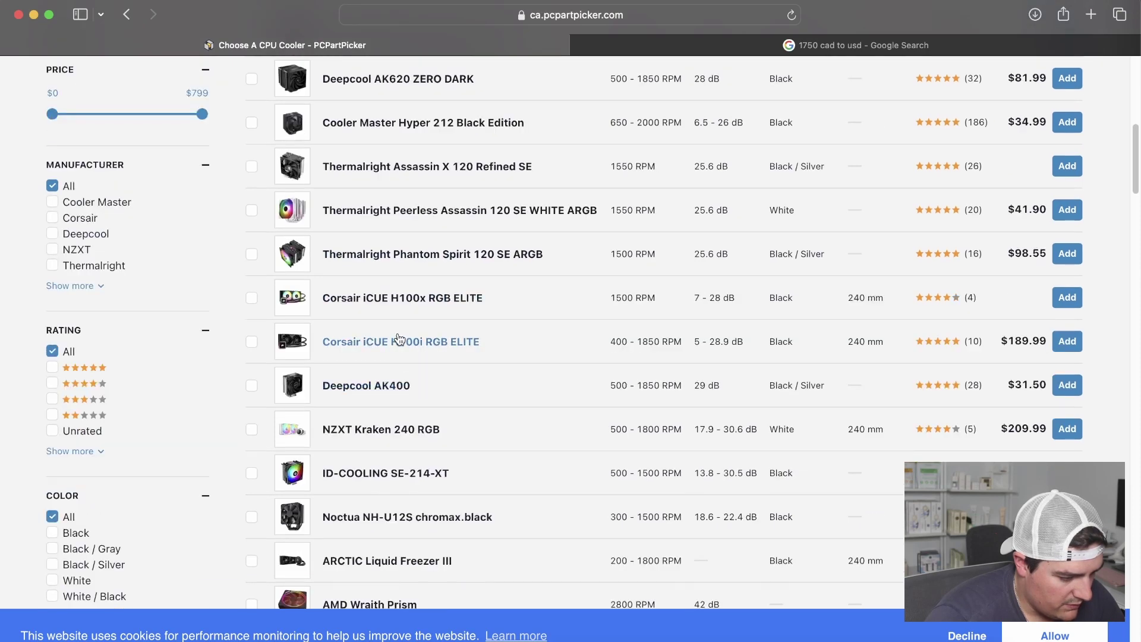
scroll(400, 337, down, 4)
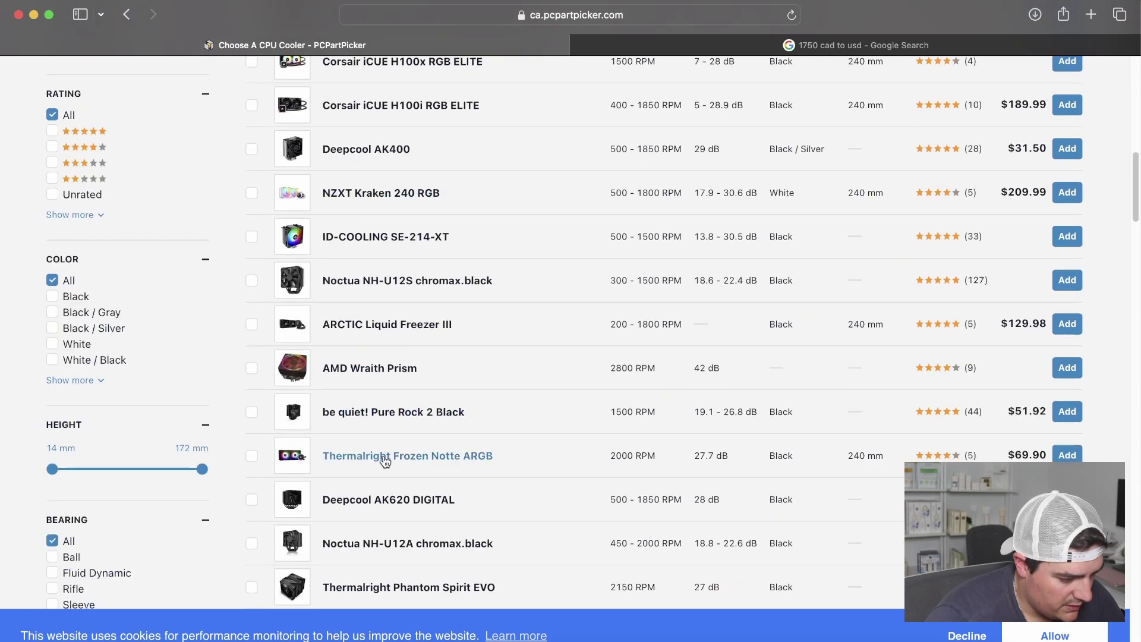
scroll(392, 457, down, 4)
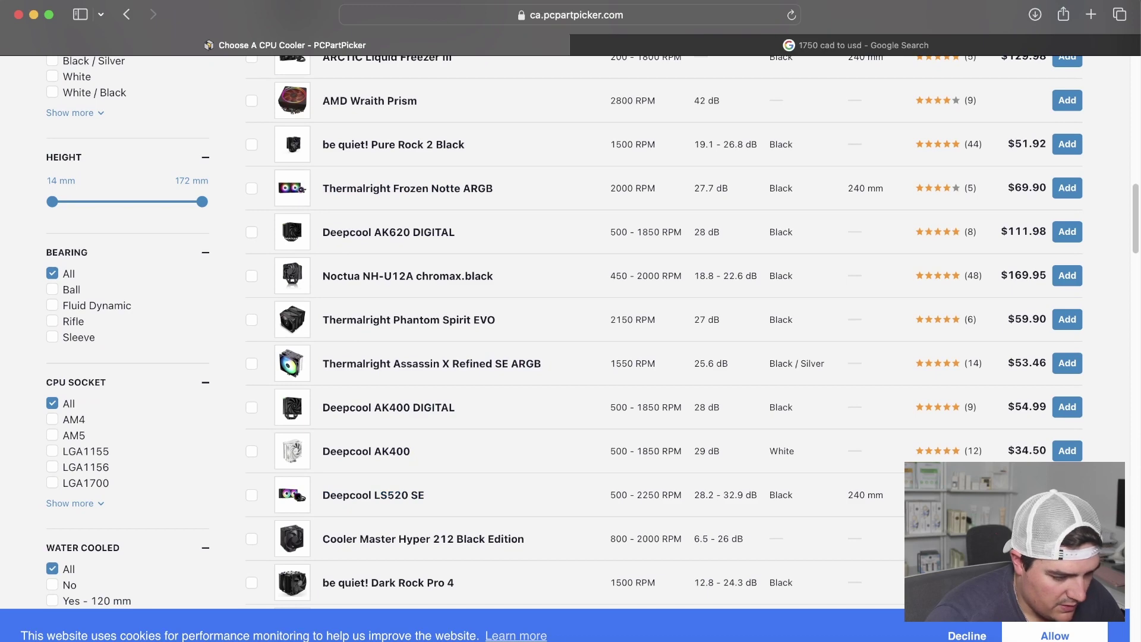
- Add the Deepcool LS520 SE cooler at $101.99 and review its product page with its 4.4 rating
click(1068, 495)
scroll(185, 302, down, 3)
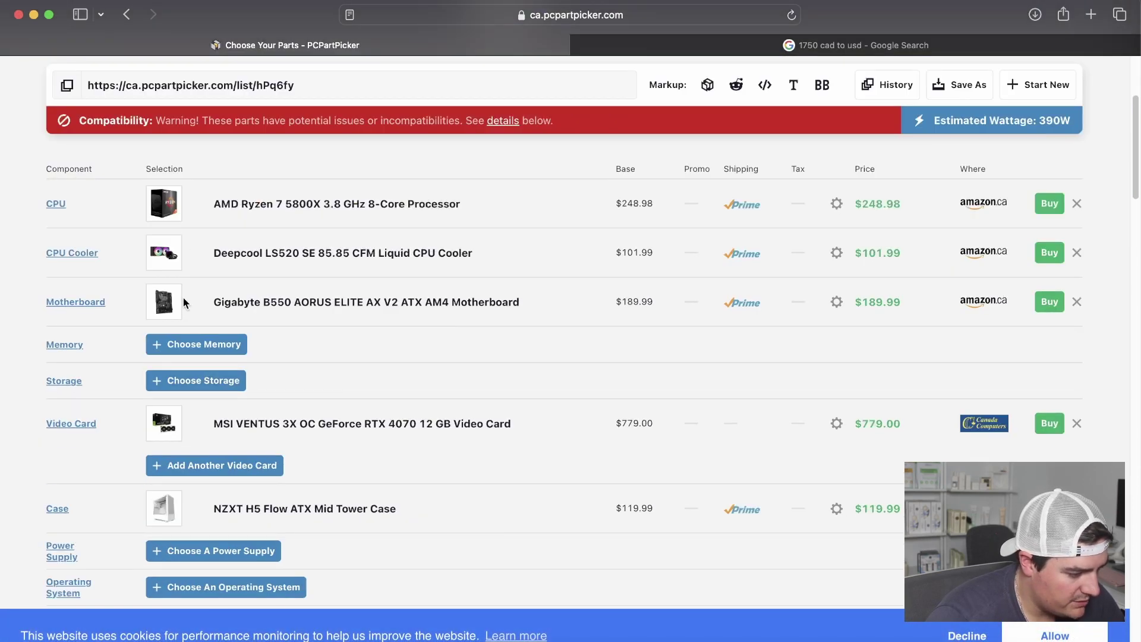
click(259, 256)
scroll(601, 392, down, 10)
scroll(614, 392, down, 15)
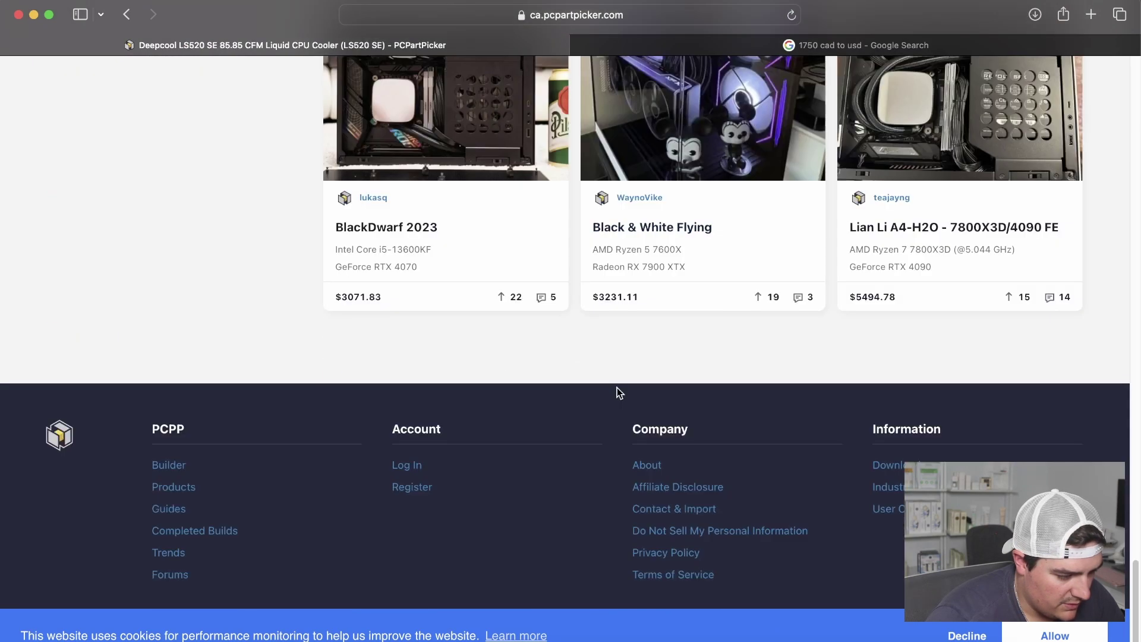
scroll(617, 387, up, 3)
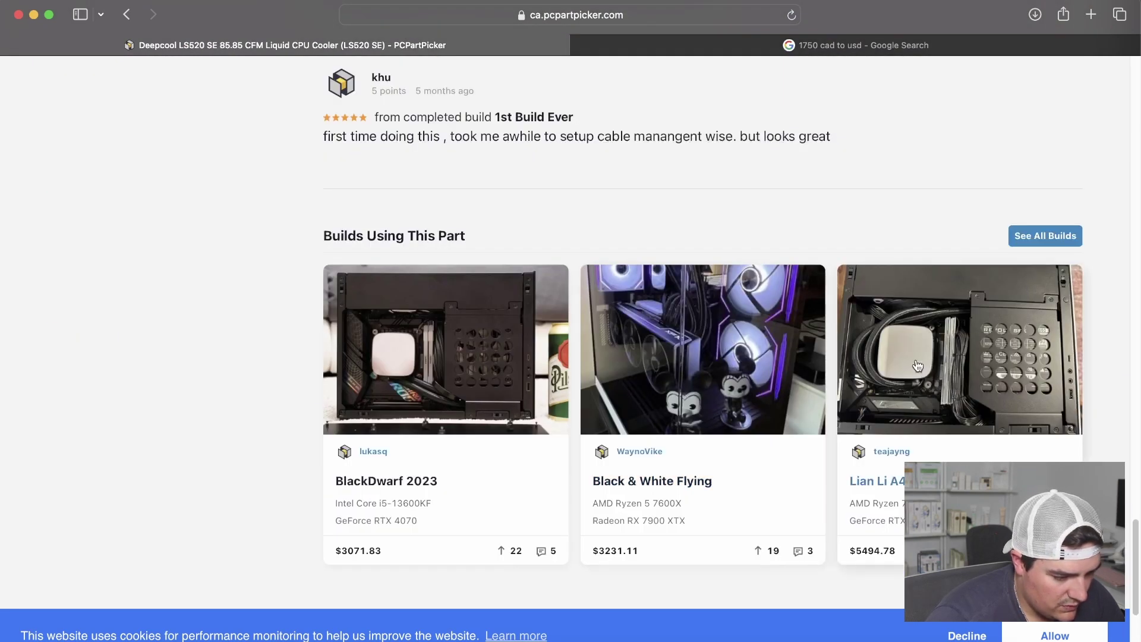
scroll(533, 333, up, 20)
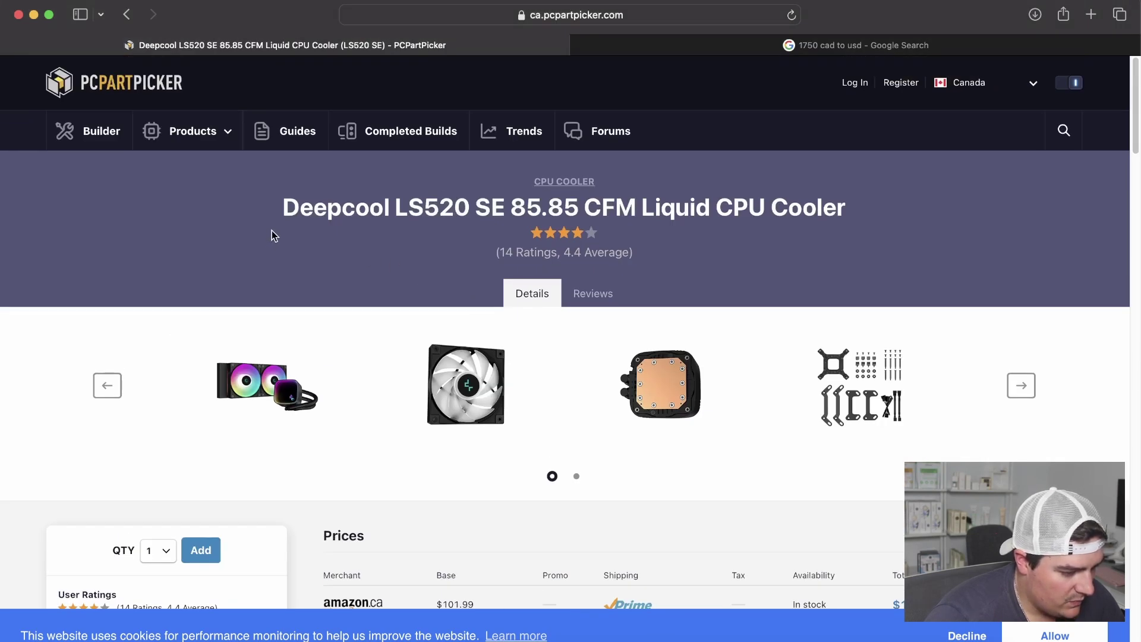
scroll(224, 234, down, 3)
scroll(110, 86, up, 3)
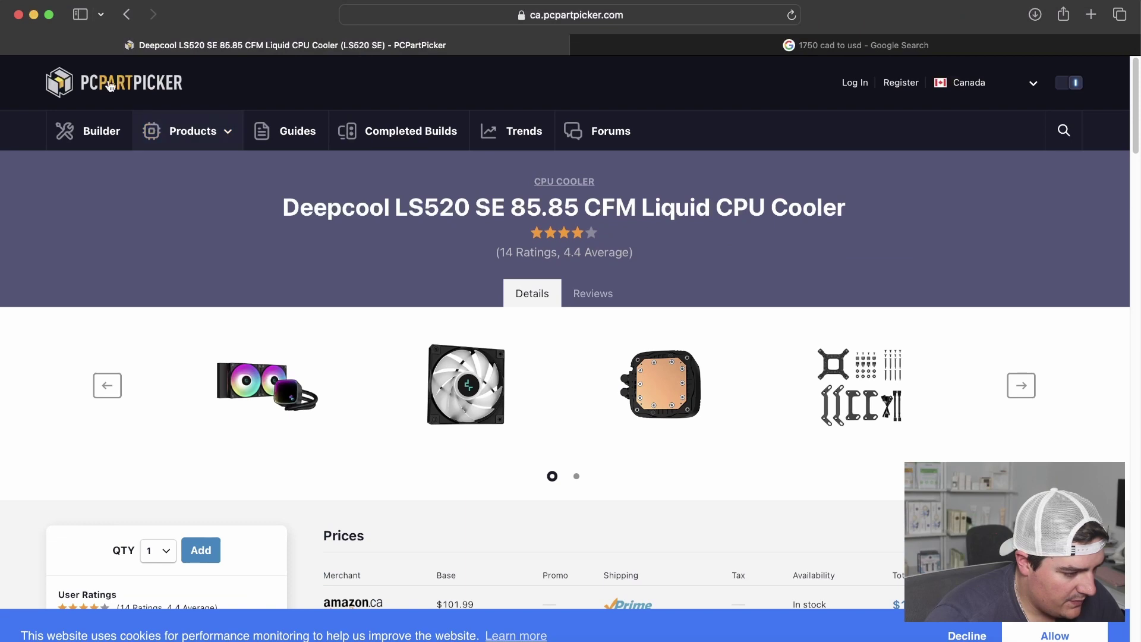
- Go back to the parts list, which now shows five parts totaling $1439.95 at an estimated 390W
click(127, 14)
scroll(512, 338, up, 5)
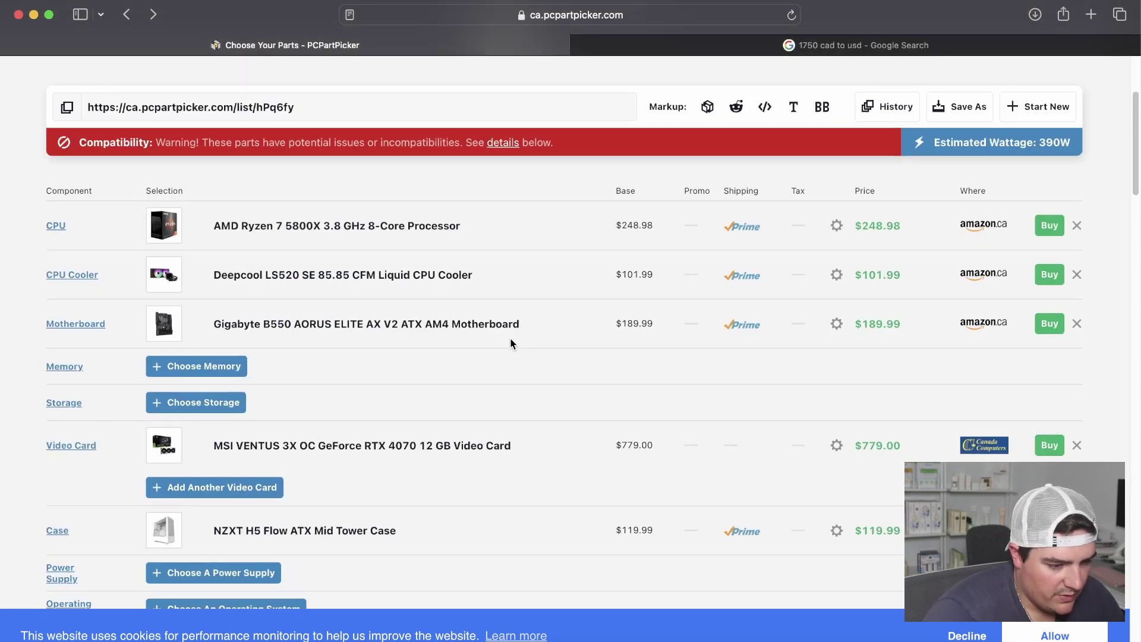
scroll(519, 345, down, 15)
scroll(521, 345, down, 10)
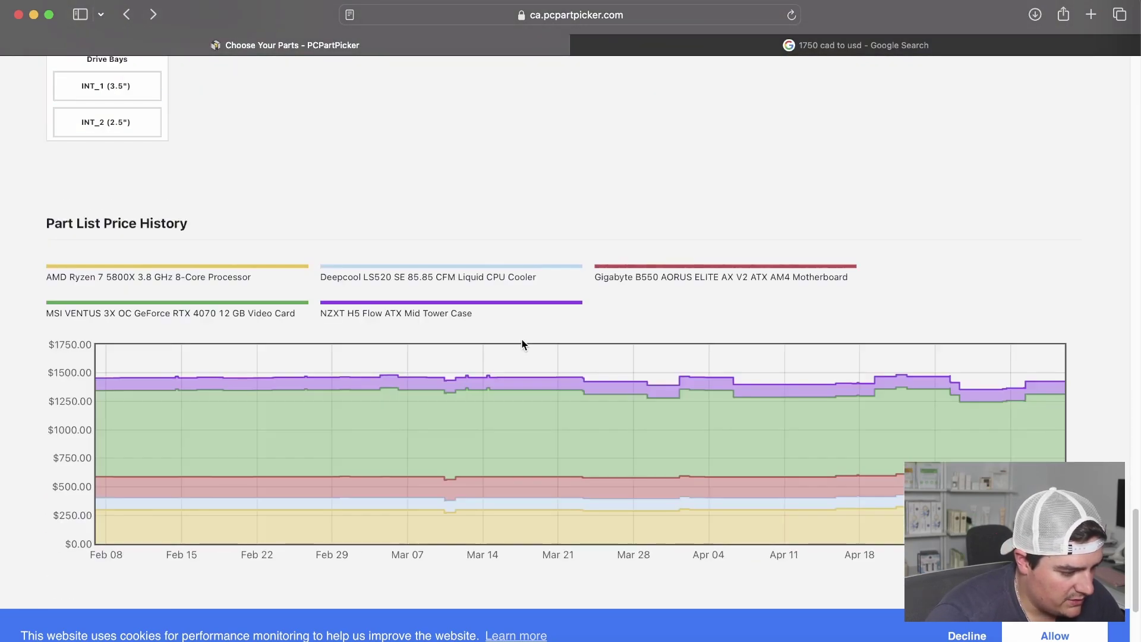
scroll(522, 343, up, 12)
scroll(522, 343, up, 10)
drag(870, 177, 920, 178)
click(920, 207)
scroll(434, 337, up, 12)
scroll(417, 335, down, 3)
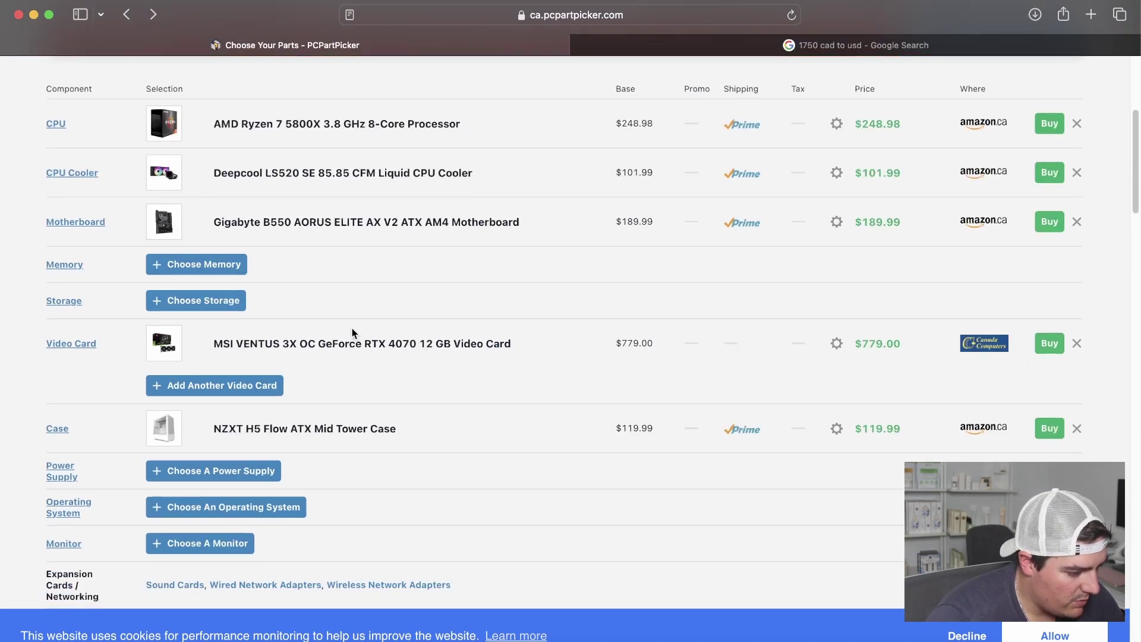
- Open the Choose Memory list of 5603 products and scroll toward the TEAMGROUP T-Force Delta RGB 32 GB kit
click(201, 267)
scroll(369, 387, down, 1)
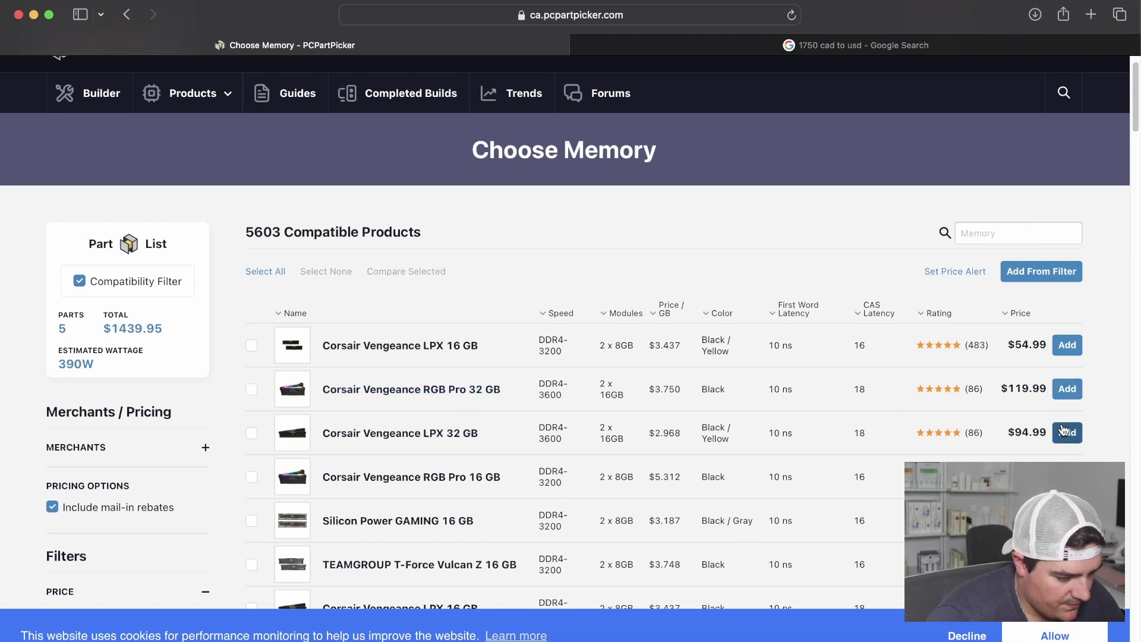
scroll(773, 464, down, 1)
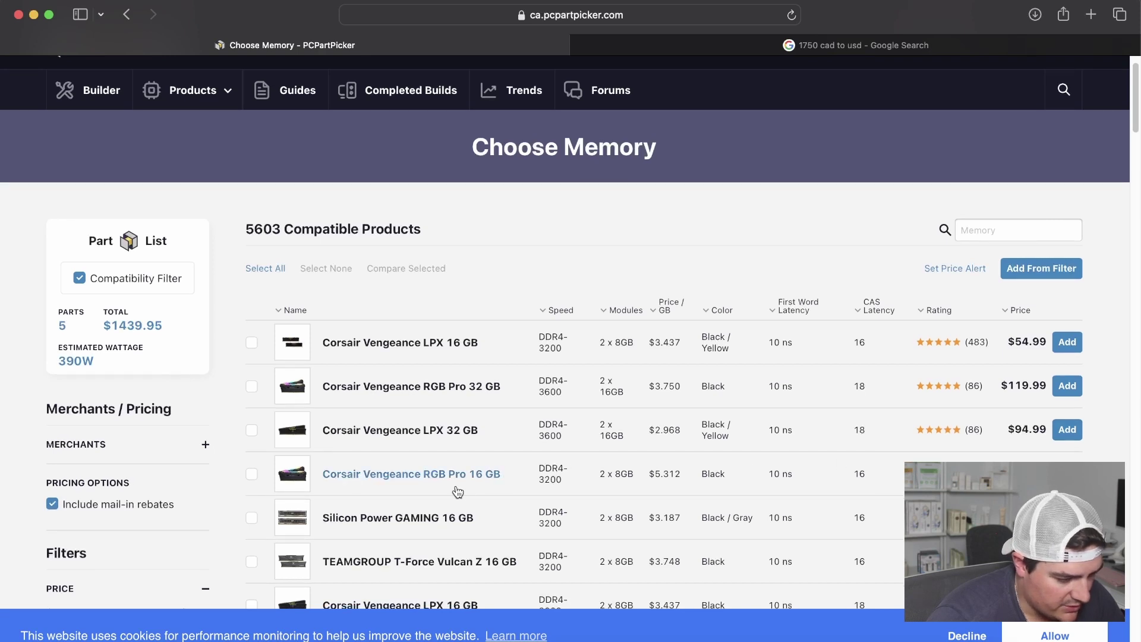
scroll(450, 487, down, 2)
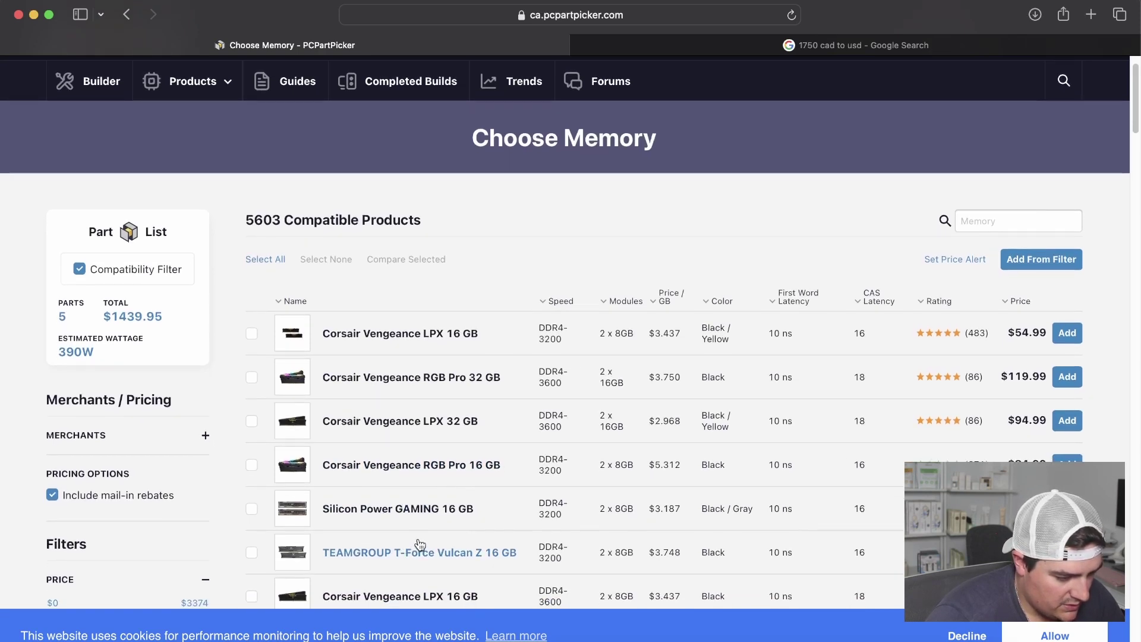
scroll(436, 407, down, 5)
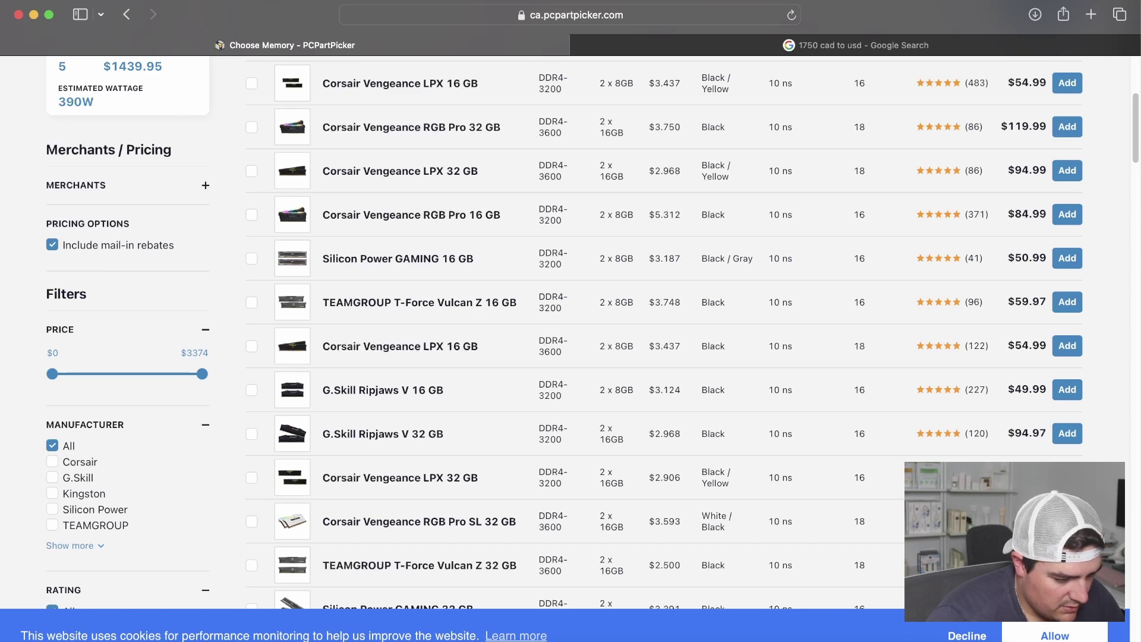
scroll(664, 333, down, 3)
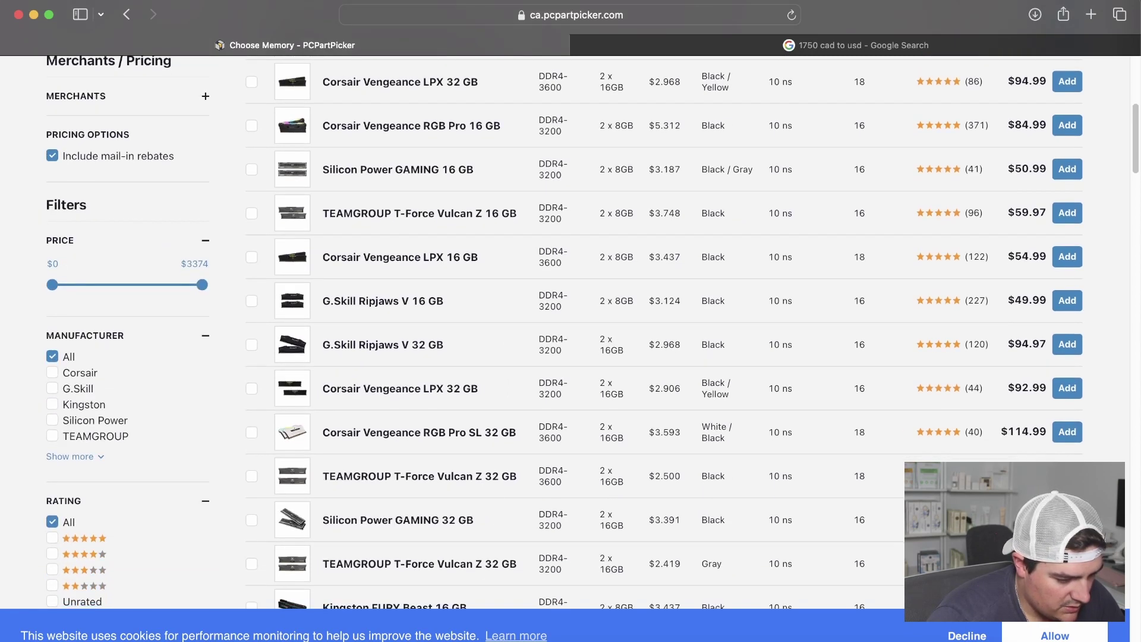
scroll(664, 333, down, 8)
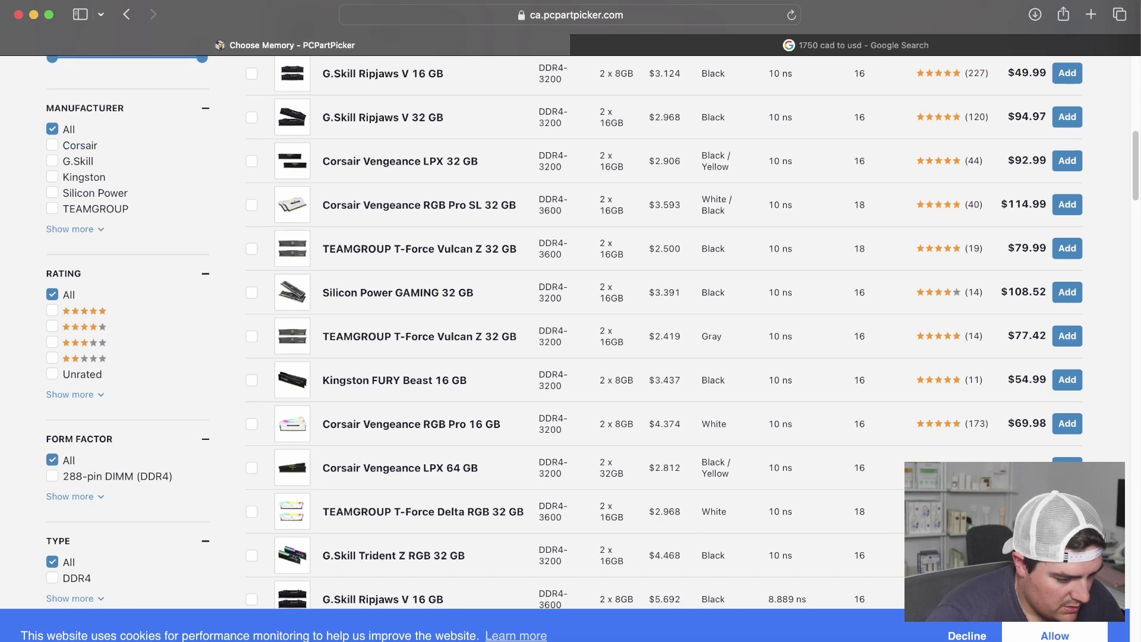
- Add the TEAMGROUP T-Force Delta RGB 32 GB memory at $94.99, then bring up the 5599 storage options
click(1067, 511)
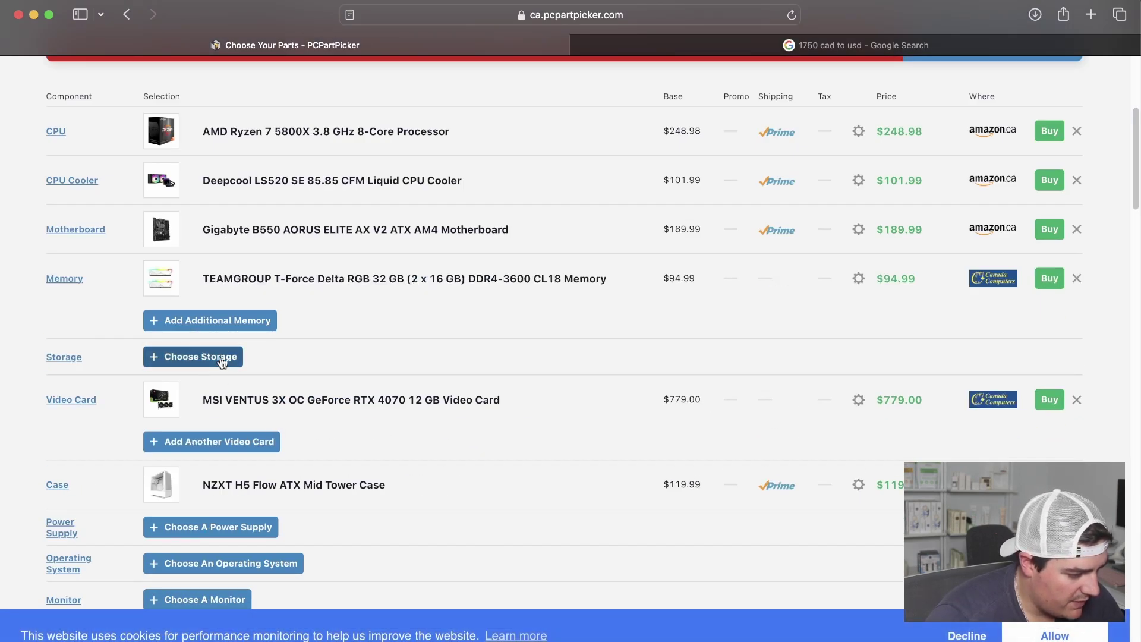
click(221, 359)
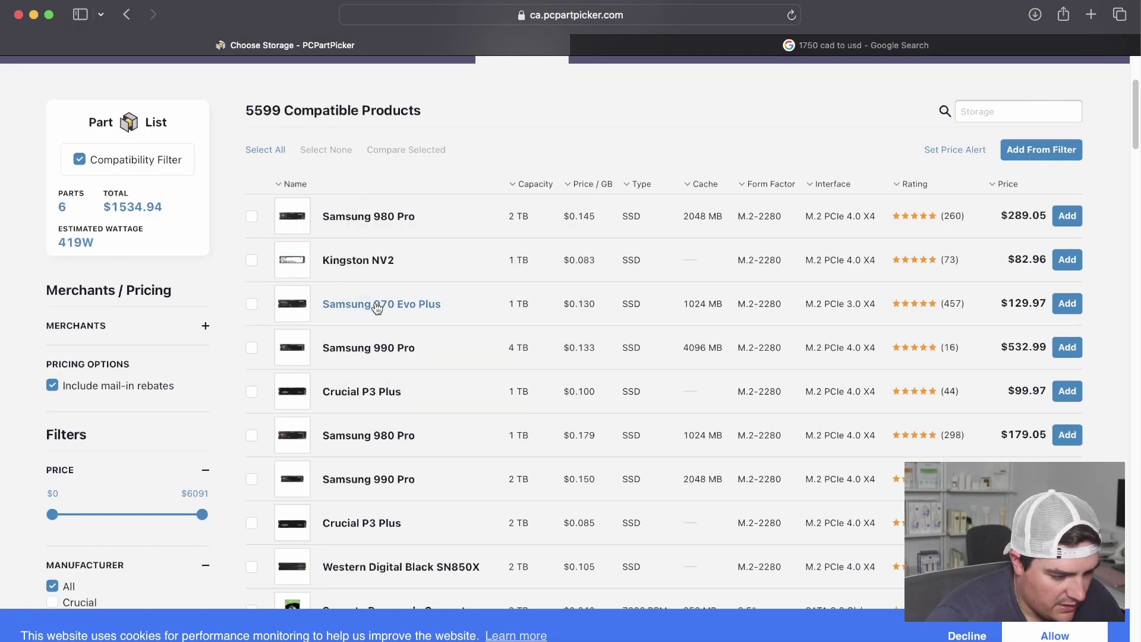
- Review the Samsung 970 Evo Plus 1 TB page: 4.9 rating, prices from $119.99, and its specs
click(417, 305)
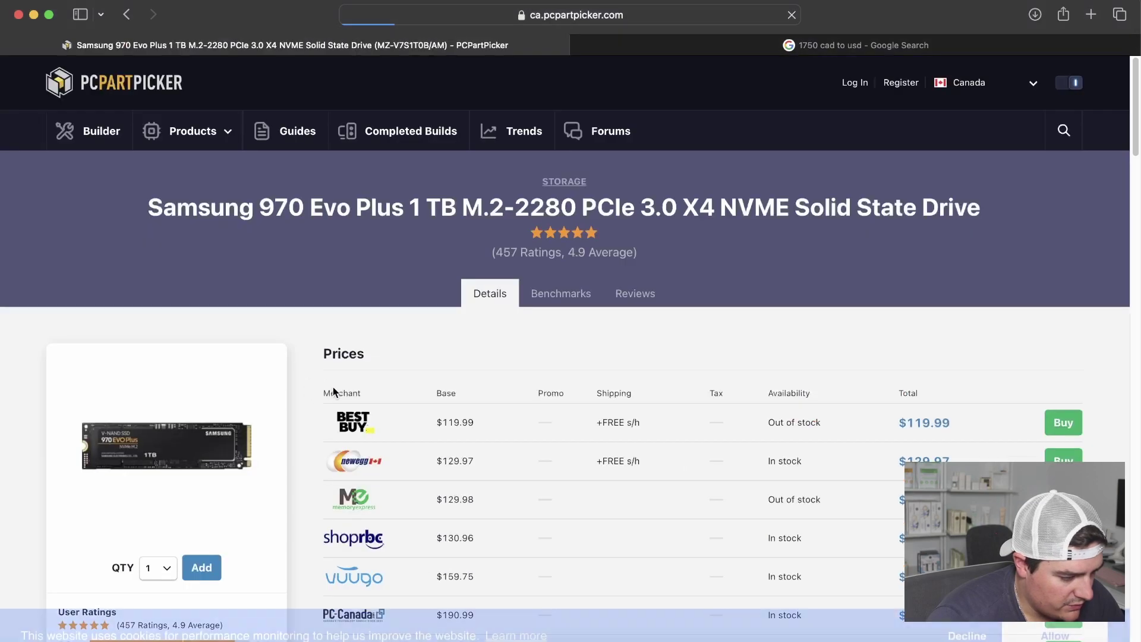
scroll(332, 392, down, 6)
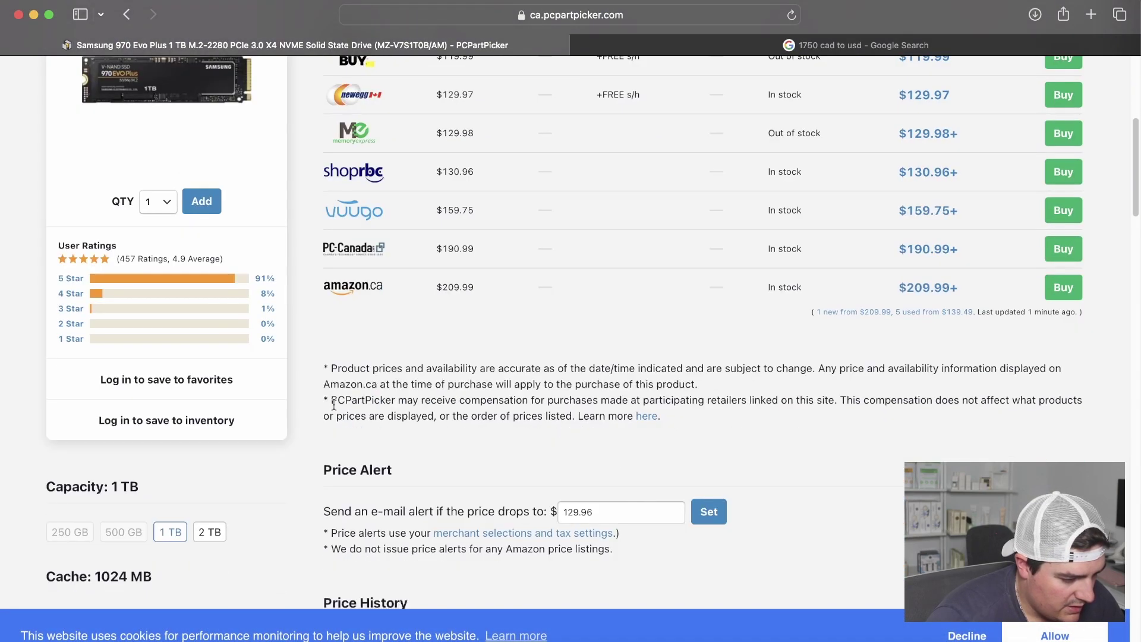
scroll(334, 405, down, 10)
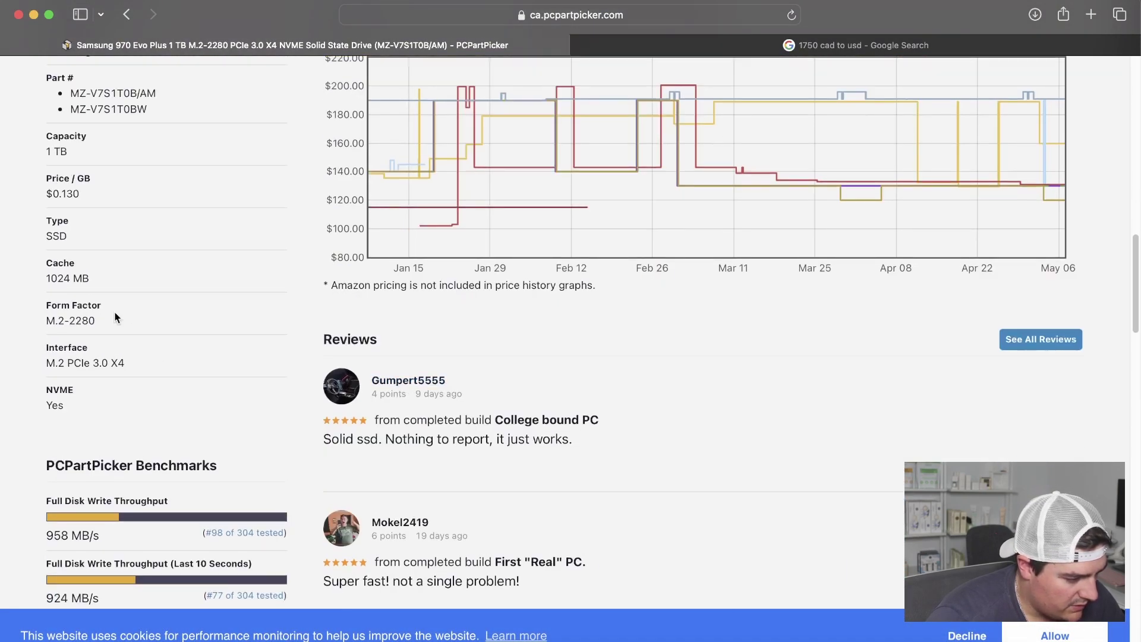
scroll(122, 323, up, 5)
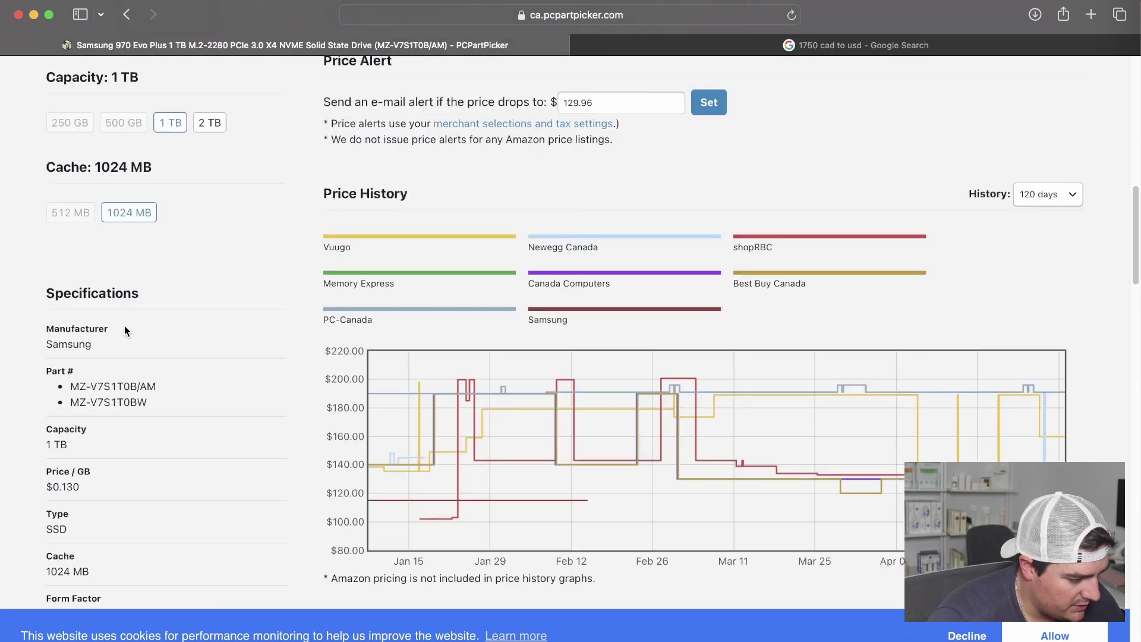
scroll(113, 345, down, 3)
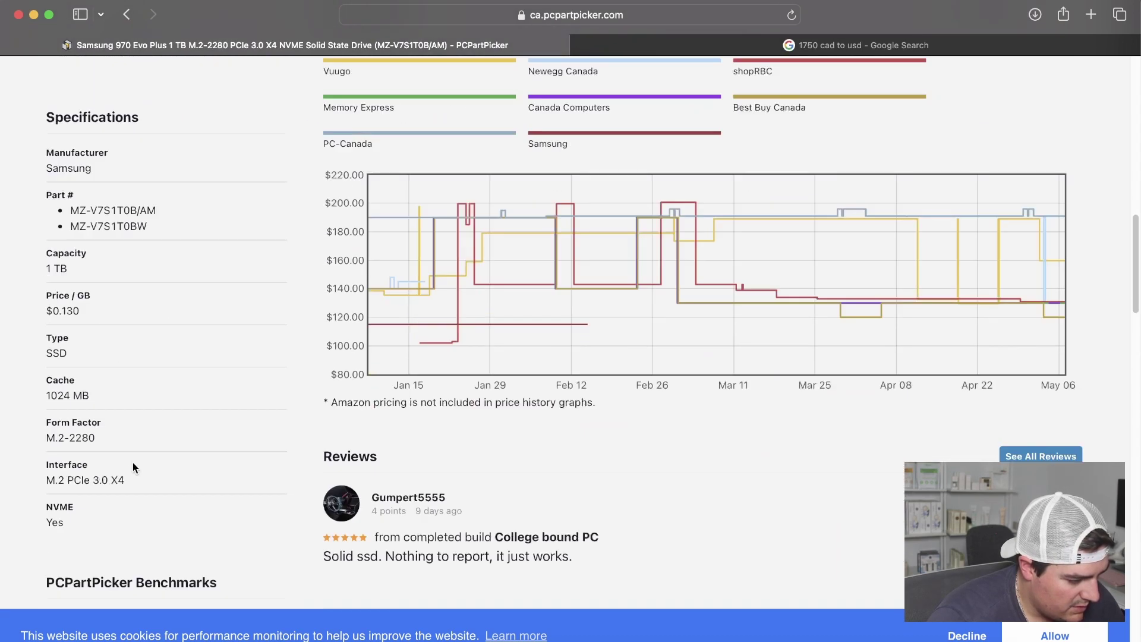
scroll(136, 468, down, 3)
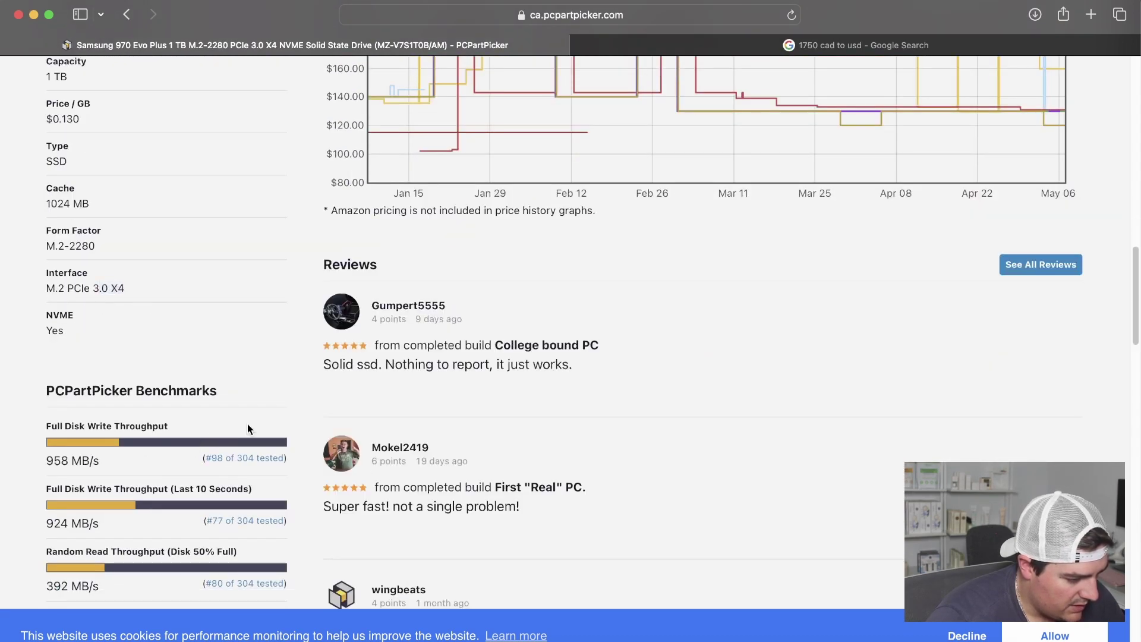
scroll(502, 436, down, 11)
scroll(504, 440, up, 19)
scroll(504, 436, up, 10)
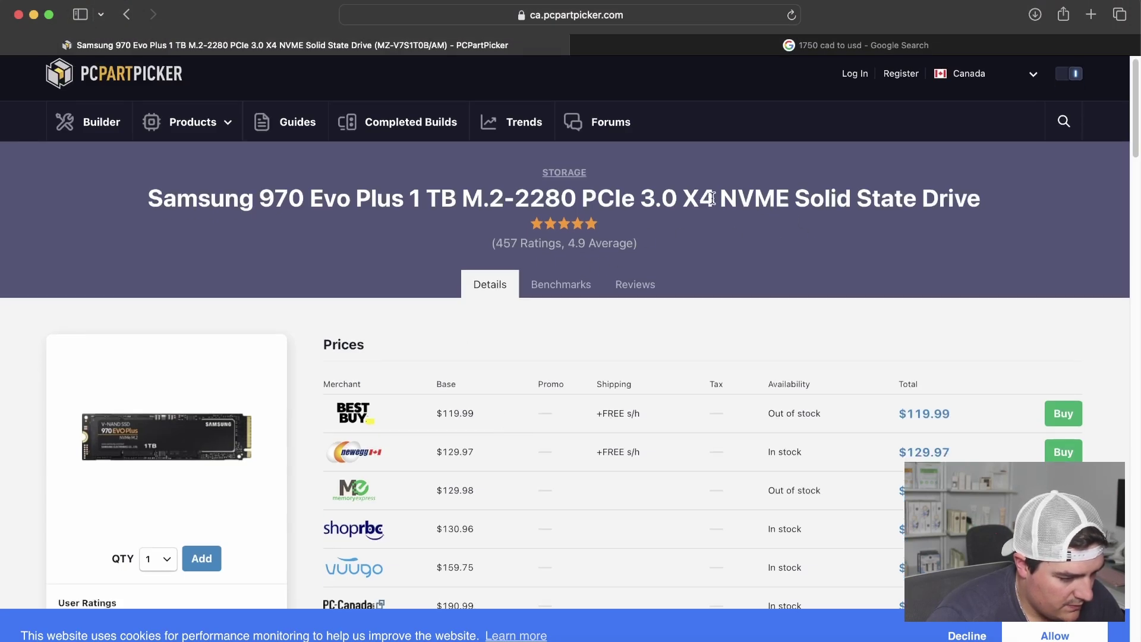
- Return to the storage list and add the Samsung 970 Evo Plus 1 TB to the build
click(127, 22)
scroll(550, 350, down, 10)
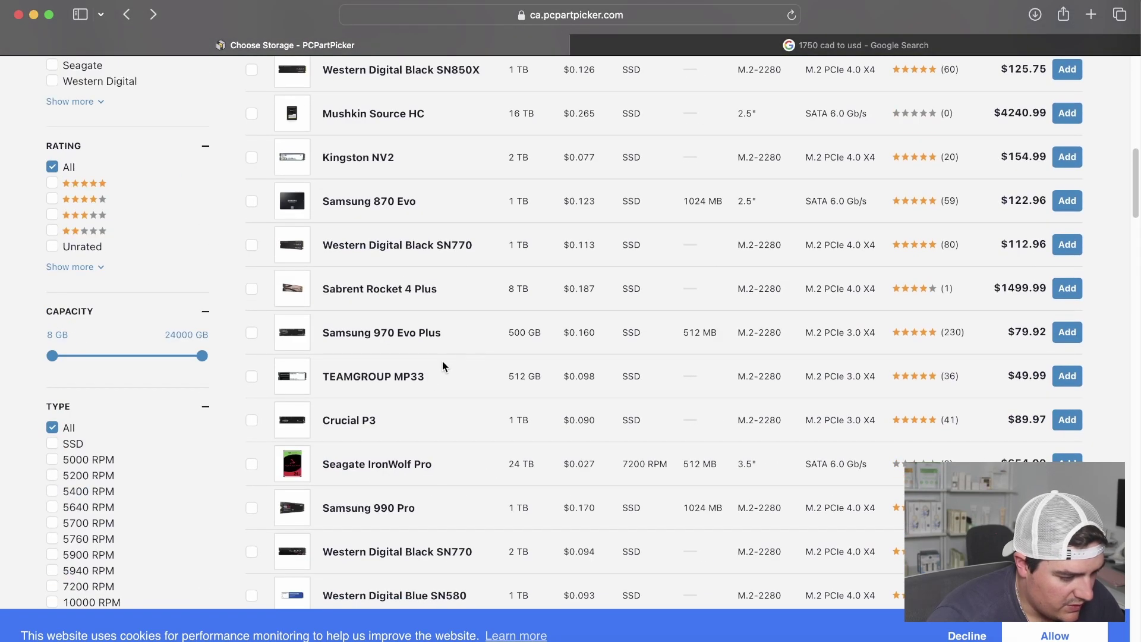
scroll(683, 430, down, 1)
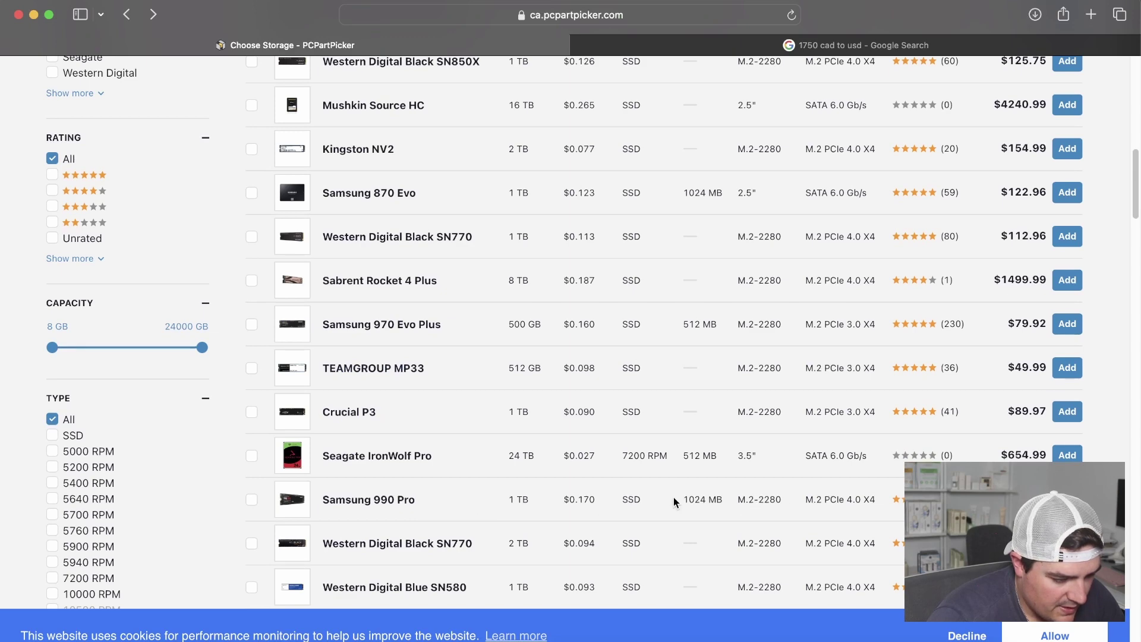
scroll(872, 447, up, 10)
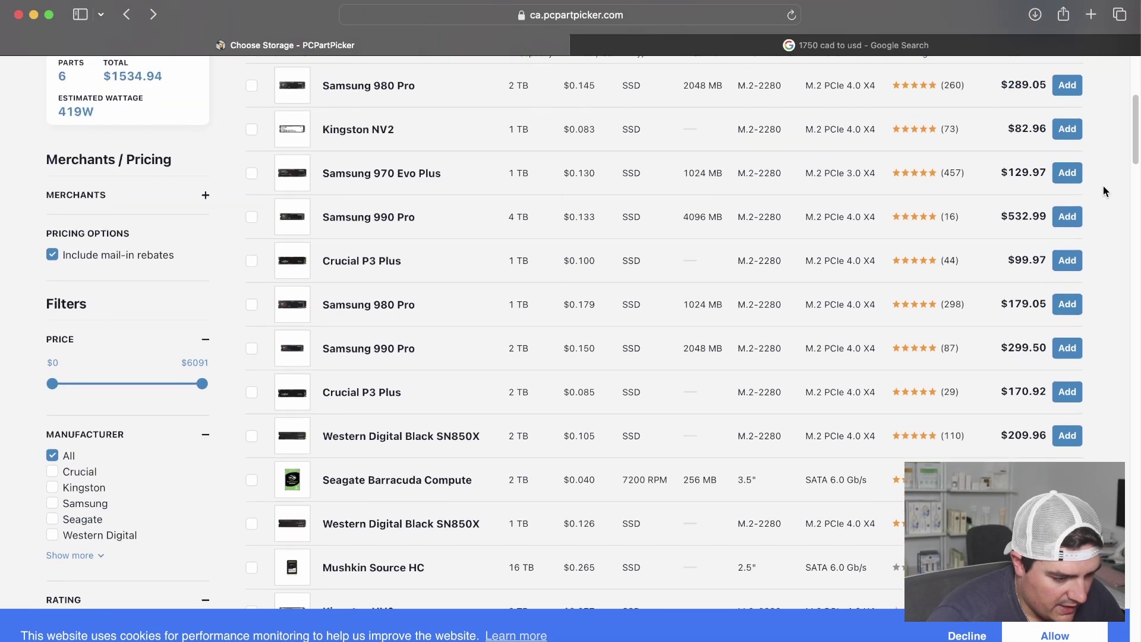
click(1067, 173)
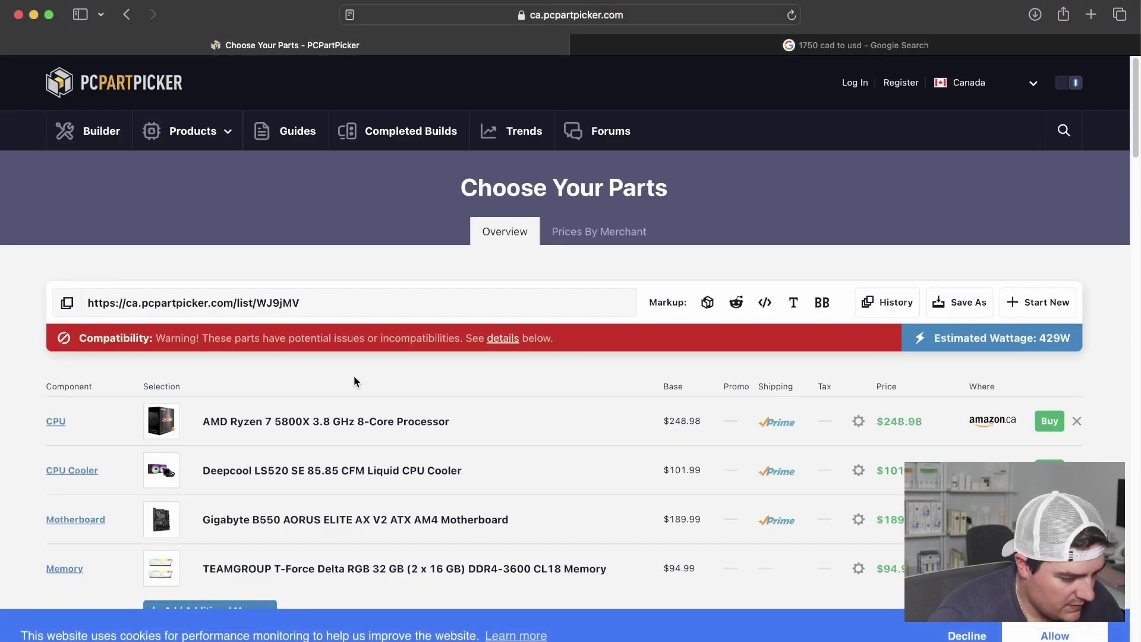
- Read the compatibility warning details, then go back to the build's parts list
click(499, 344)
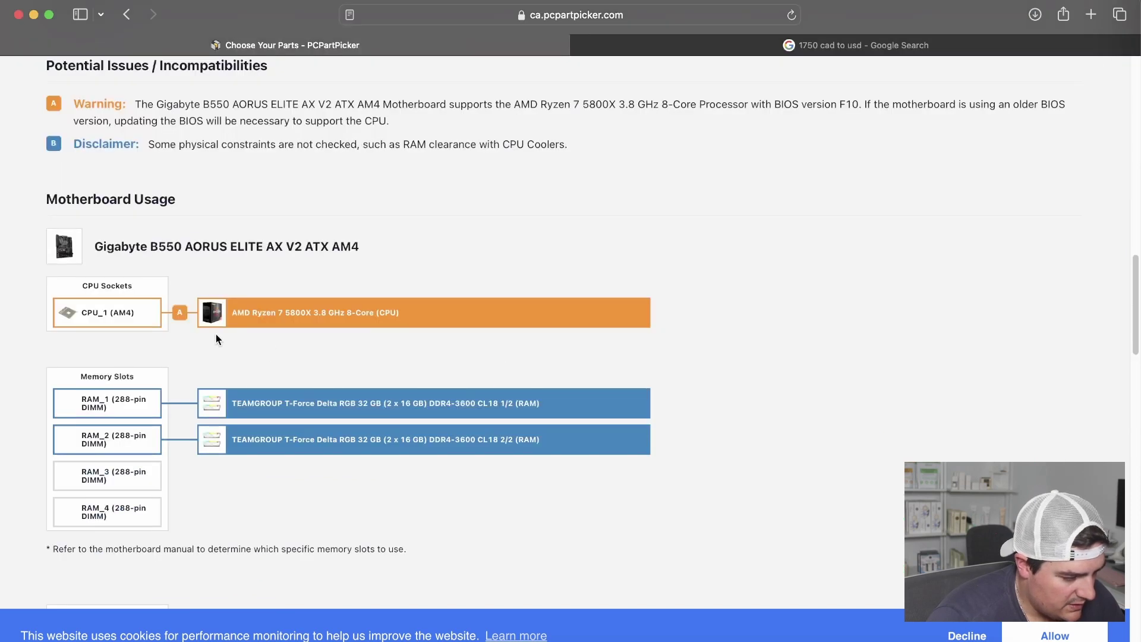
scroll(238, 315, up, 1)
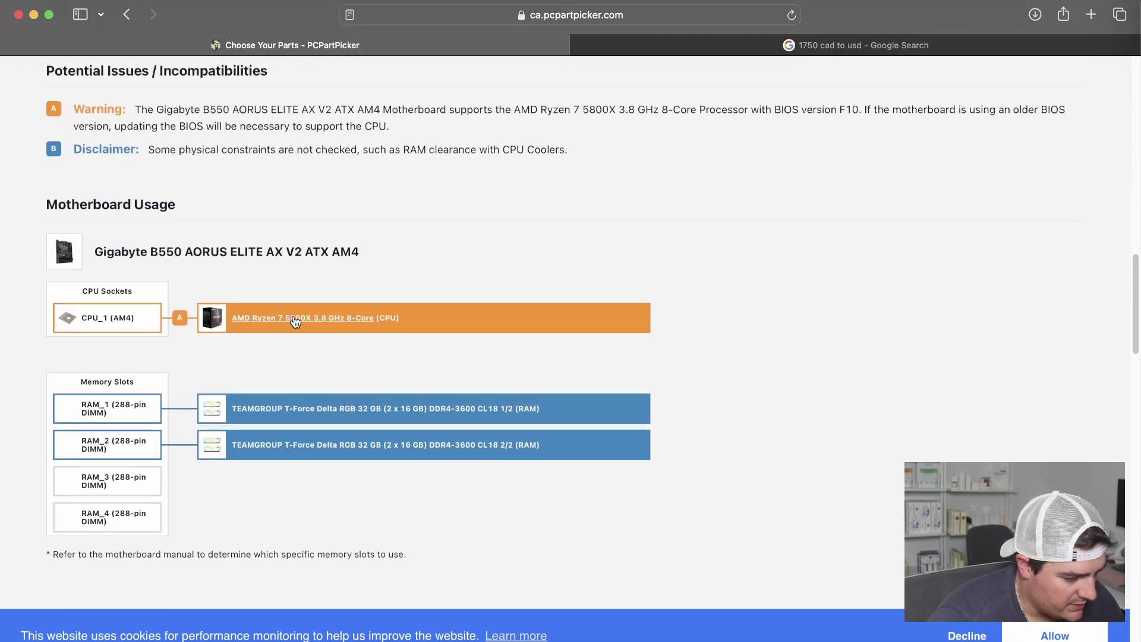
scroll(296, 321, up, 1)
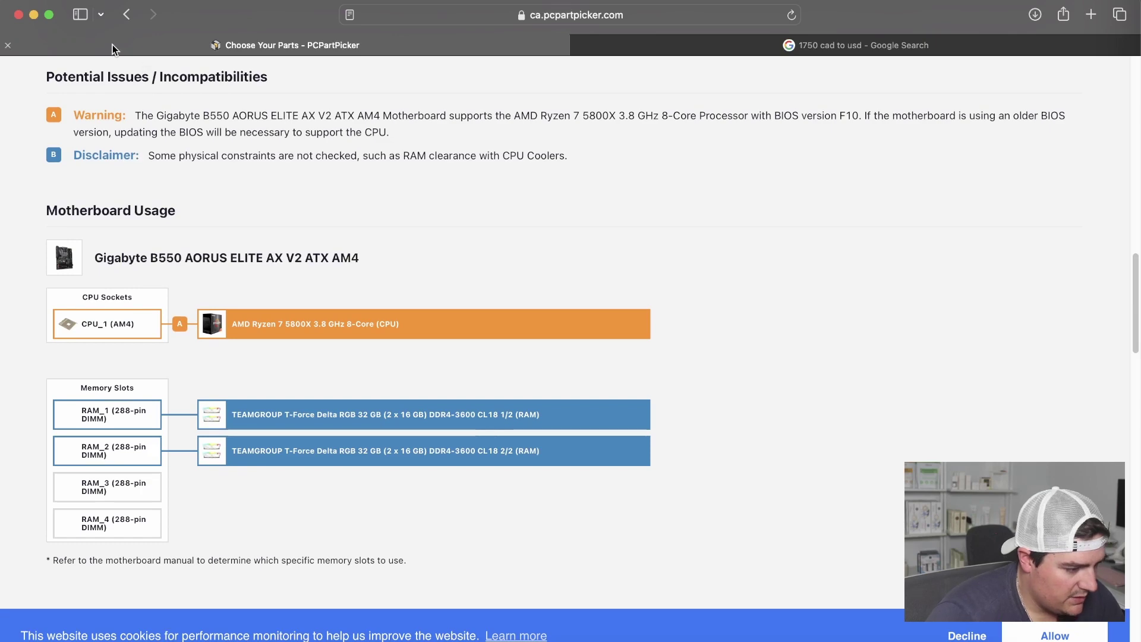
click(125, 16)
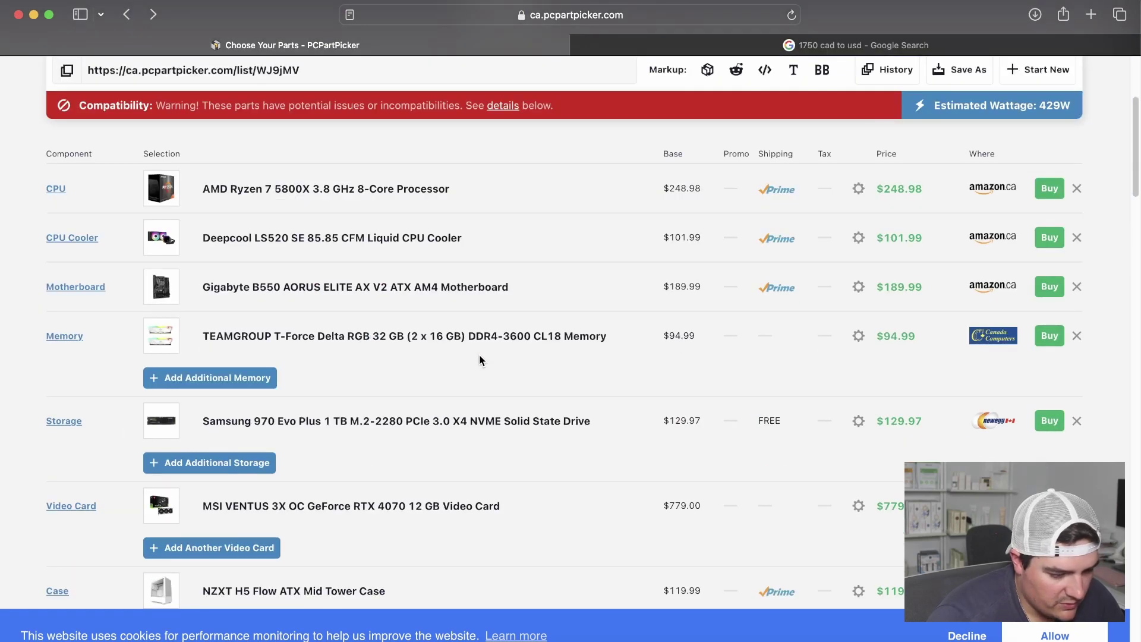
scroll(547, 250, up, 5)
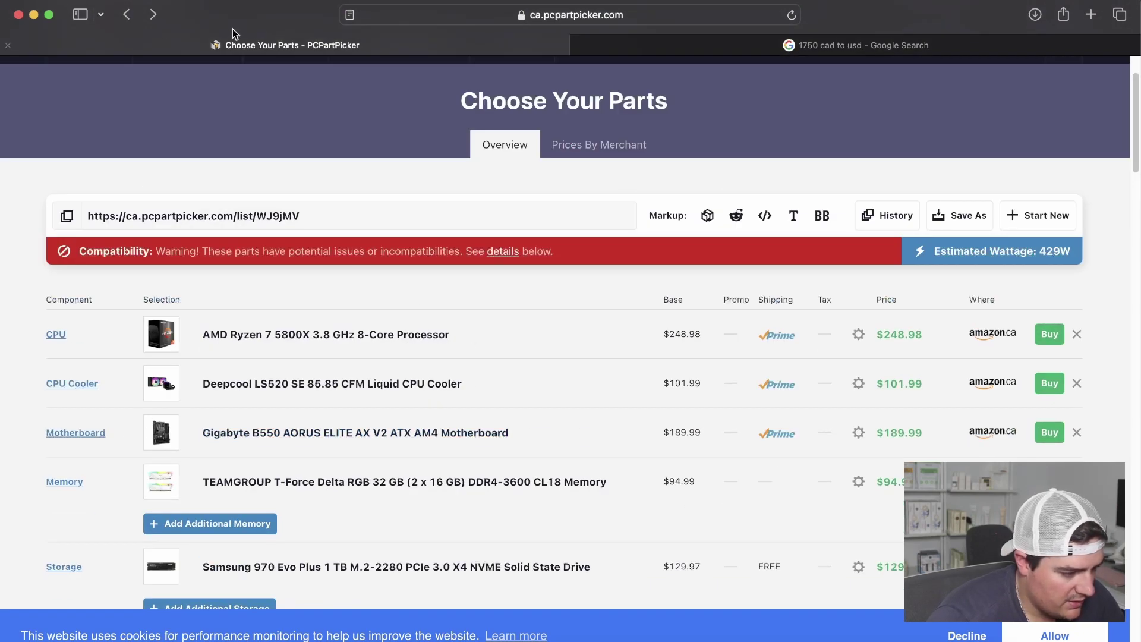
click(126, 15)
scroll(173, 121, up, 6)
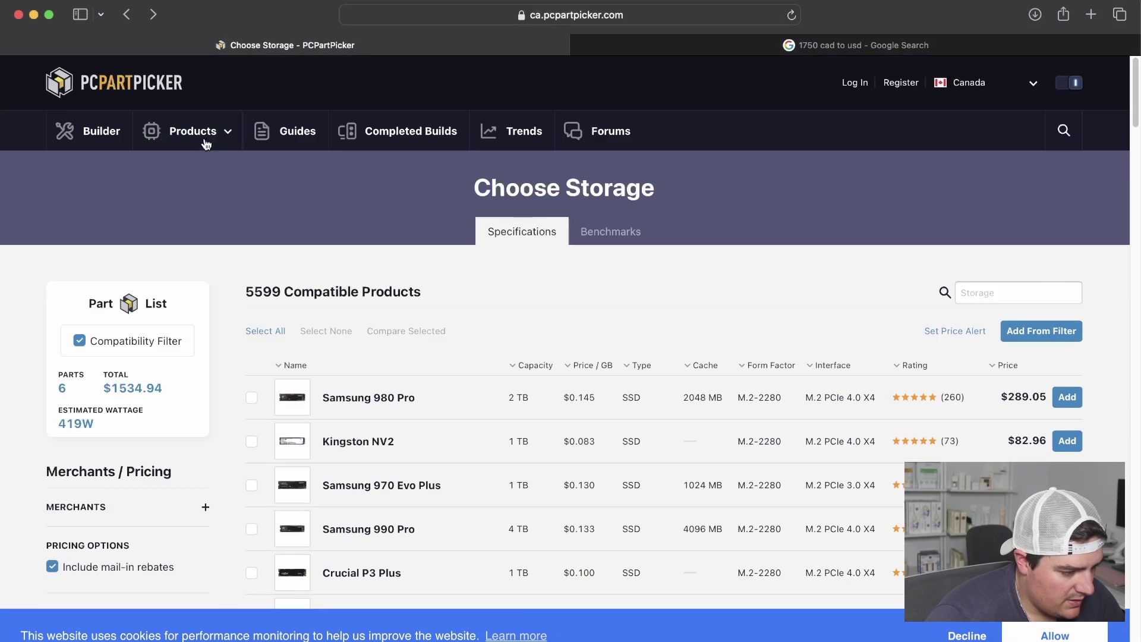
click(127, 14)
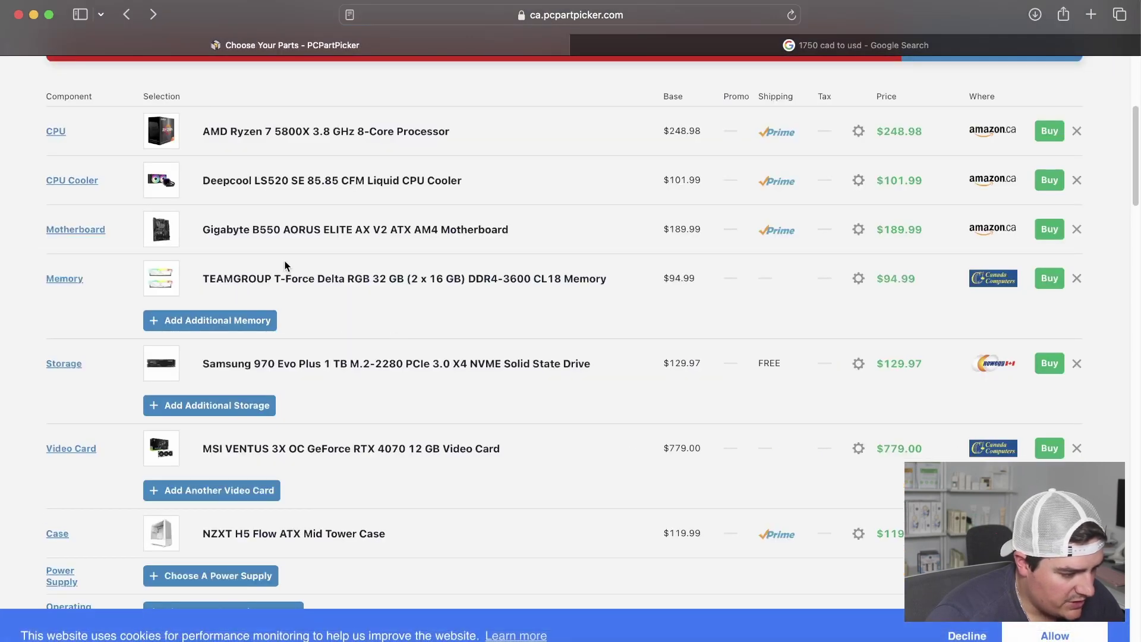
- Review the updated build total of $1664.91 at 429W
scroll(357, 392, down, 15)
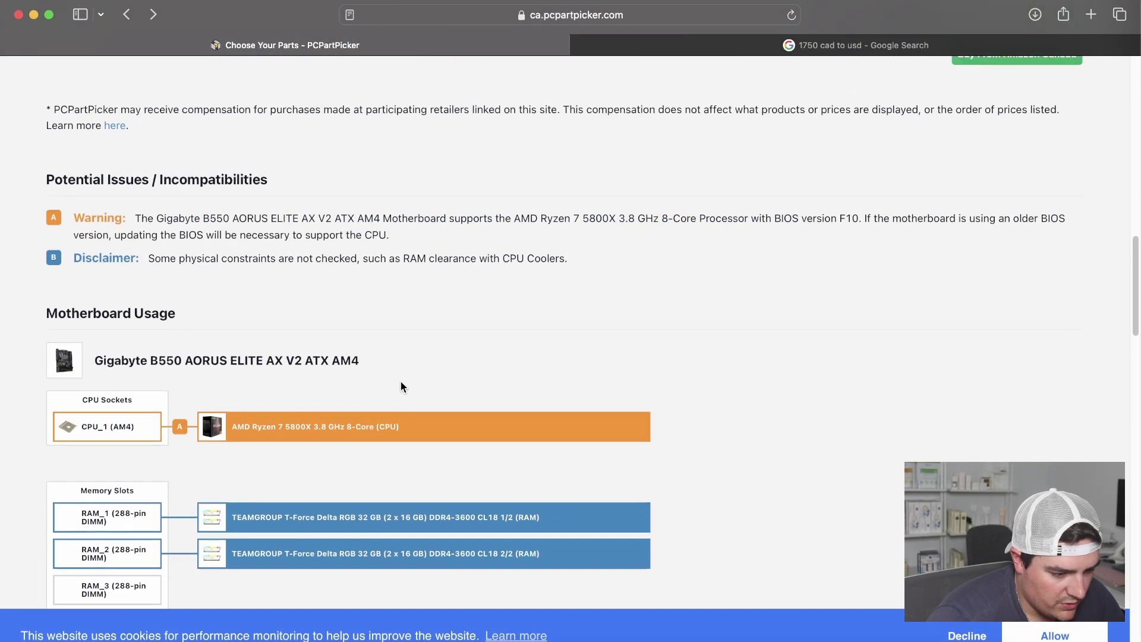
scroll(416, 390, up, 5)
scroll(620, 386, up, 5)
scroll(540, 412, down, 4)
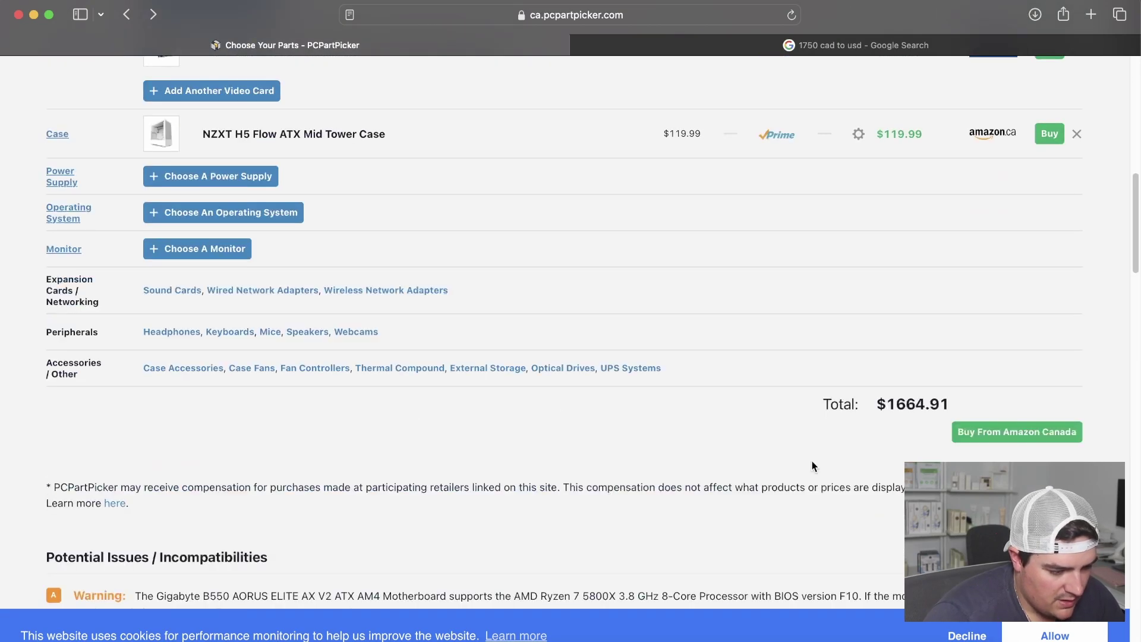
drag(883, 409, 661, 433)
scroll(502, 400, up, 15)
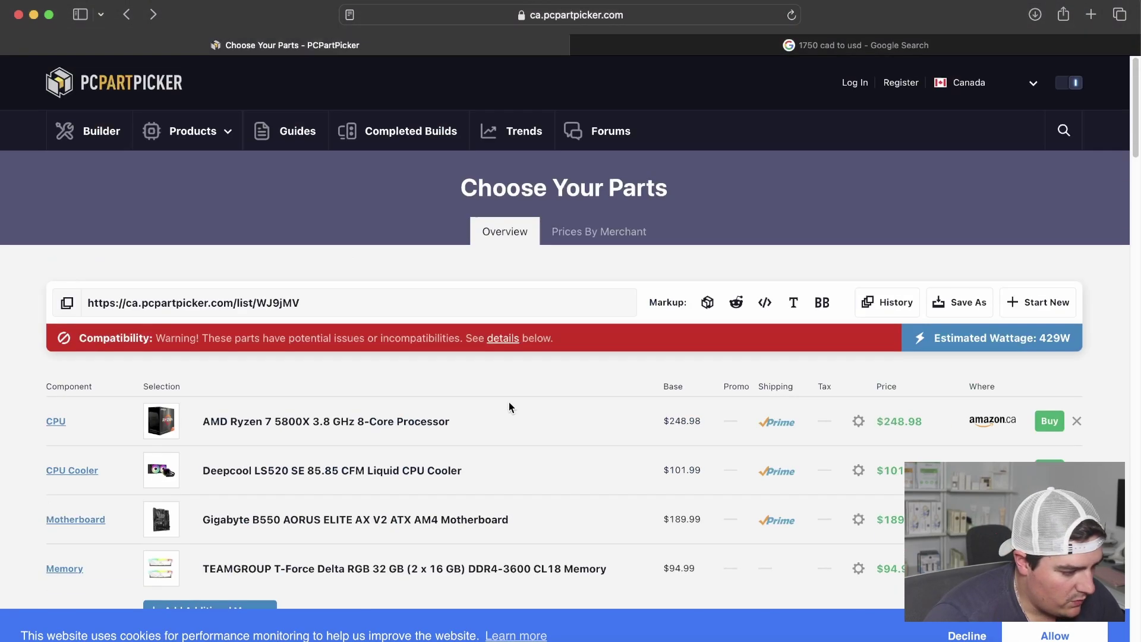
scroll(183, 373, down, 5)
scroll(183, 371, down, 2)
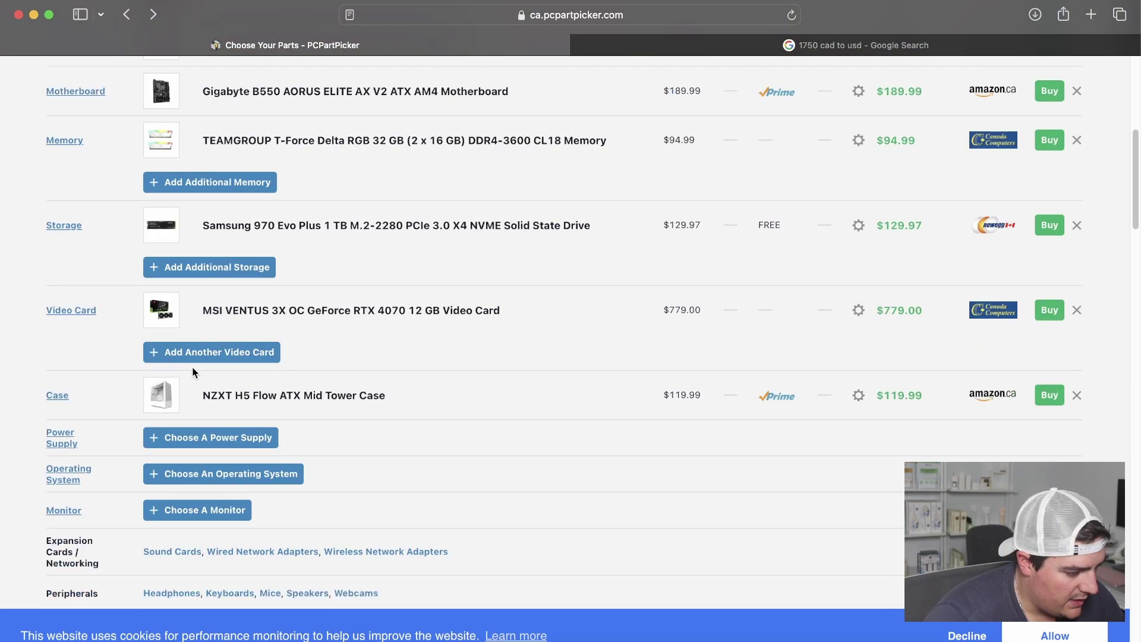
- Browse the 2640 power supplies, comparing models such as the Corsair RM850e and its 80+ Gold rating
click(181, 446)
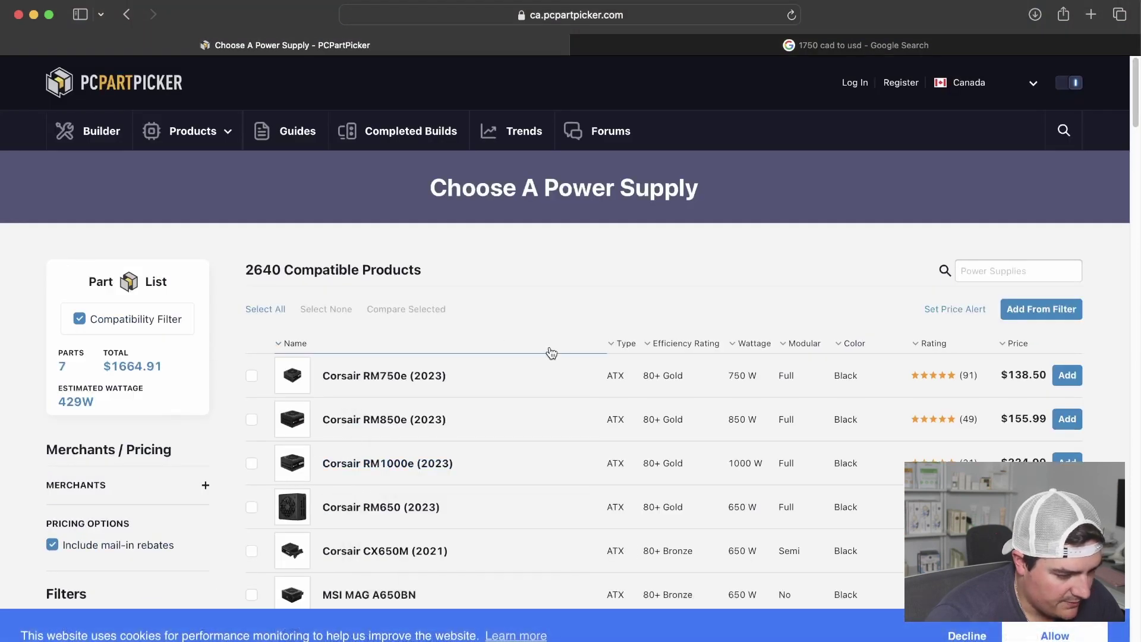
scroll(456, 423, down, 1)
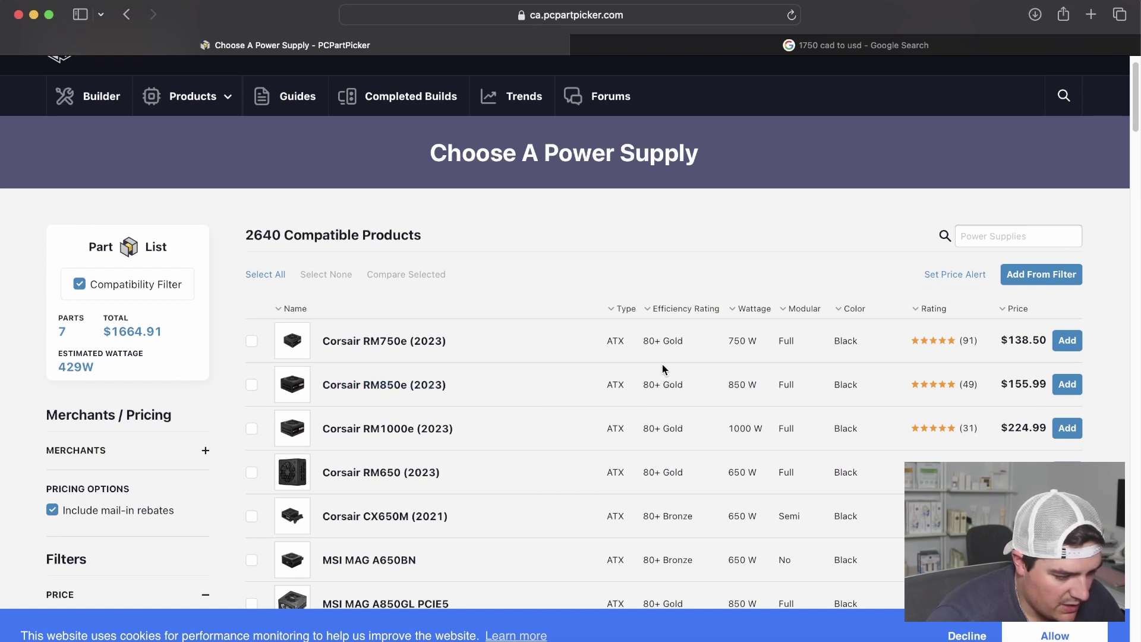
drag(654, 360, 651, 387)
click(682, 385)
scroll(630, 428, down, 5)
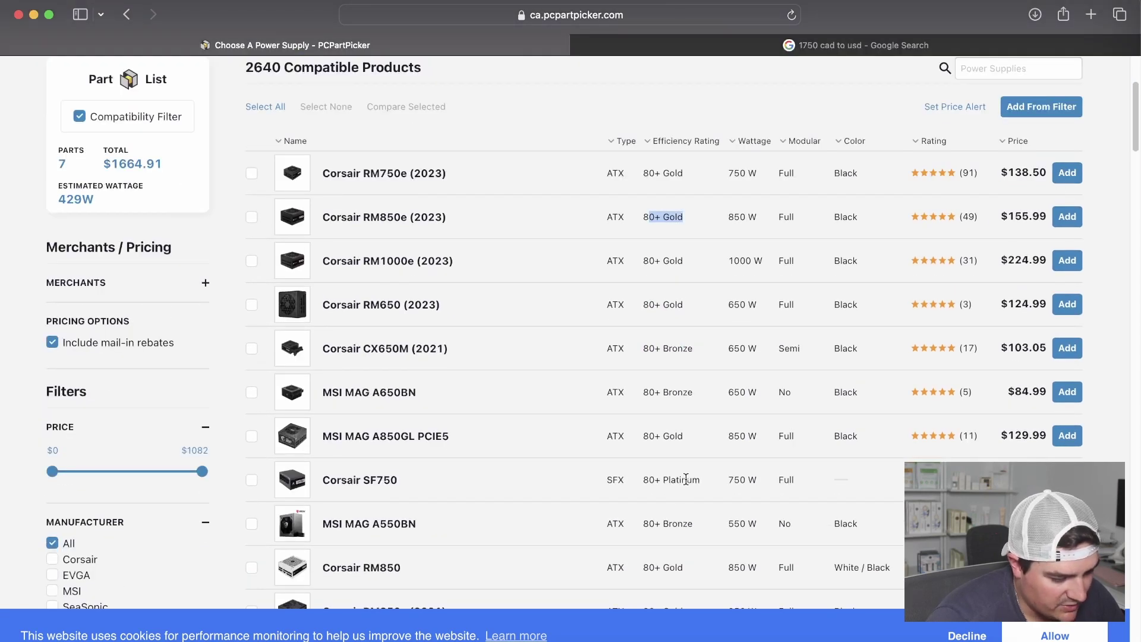
scroll(670, 489, down, 1)
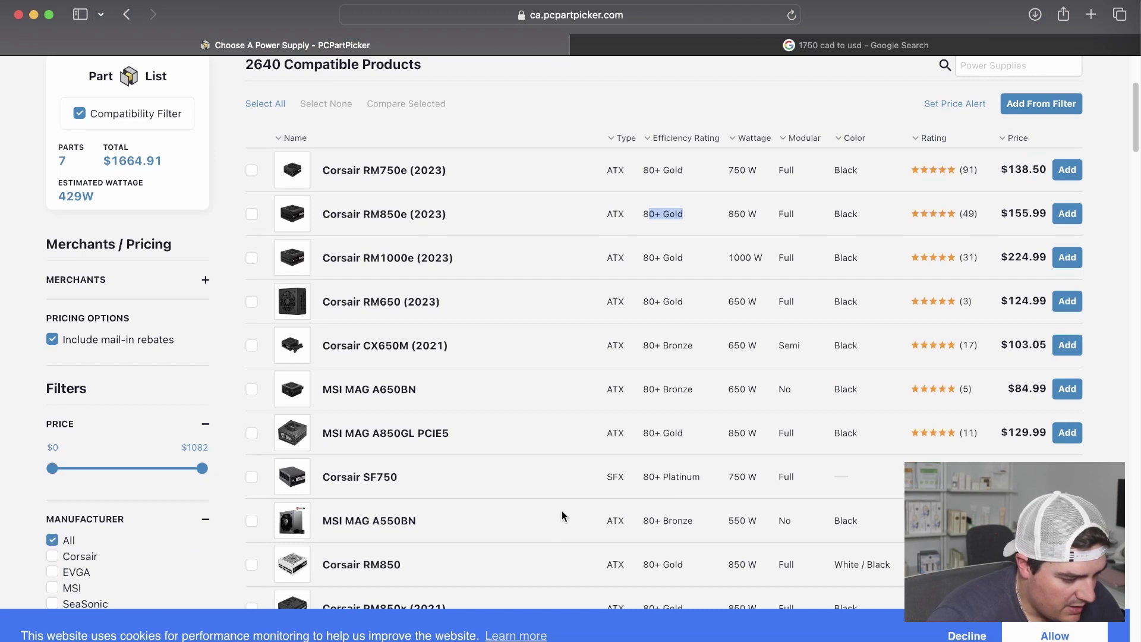
scroll(610, 469, up, 3)
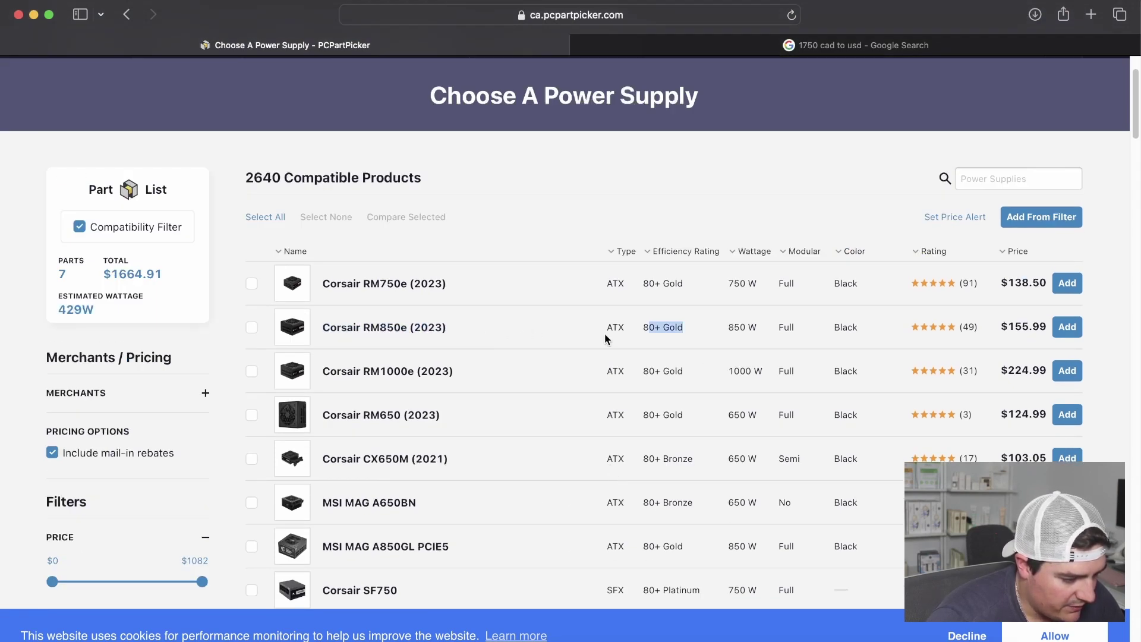
click(670, 328)
drag(656, 325, 680, 329)
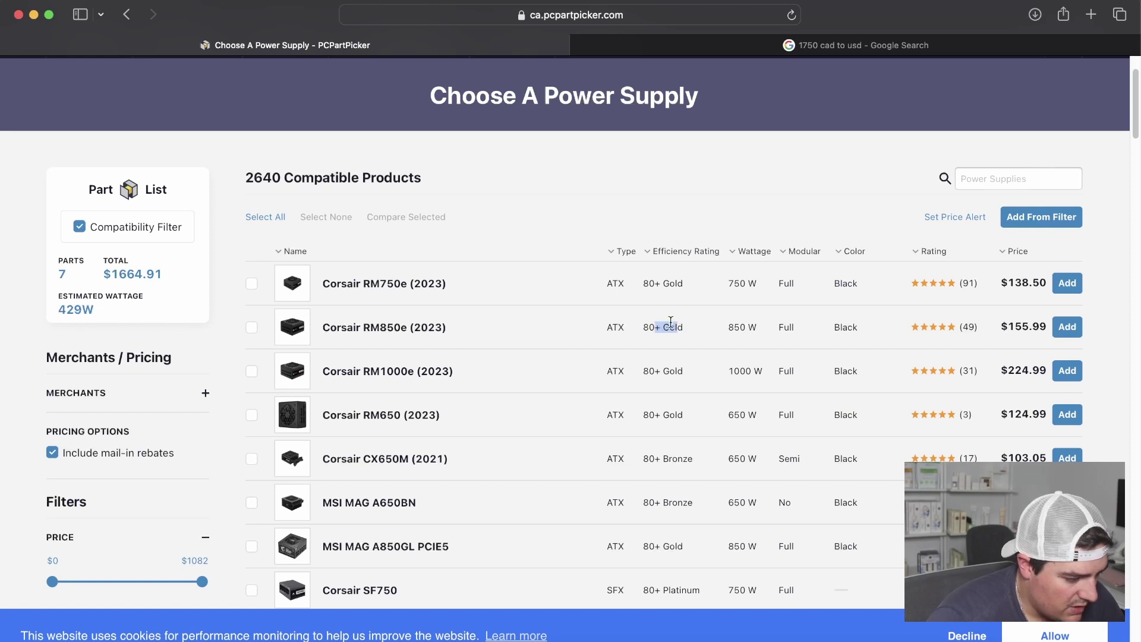
click(730, 343)
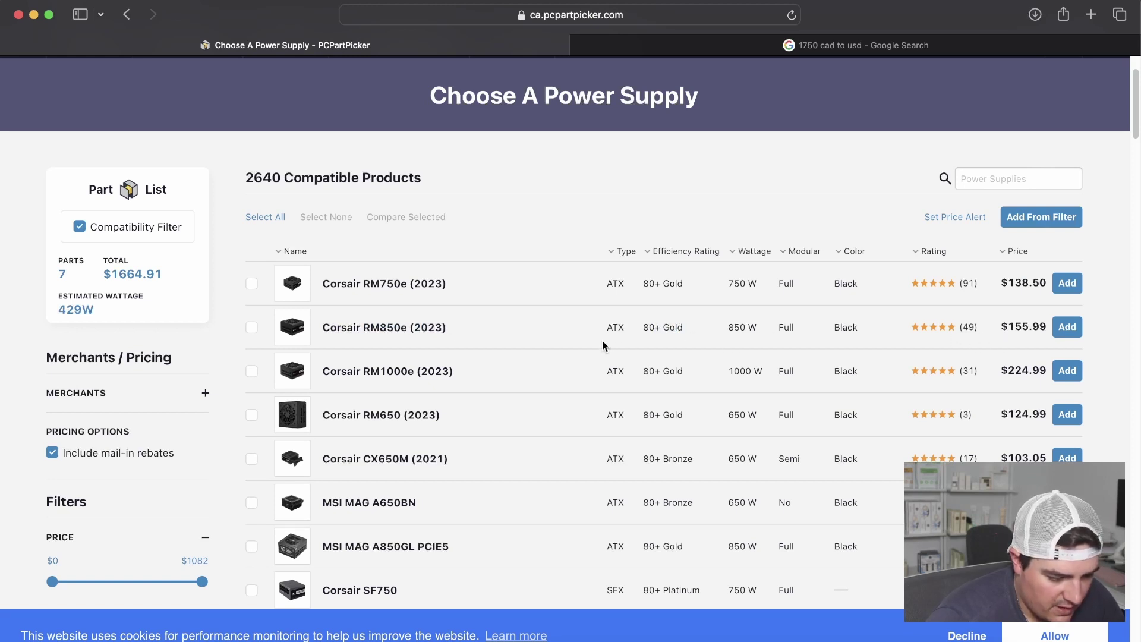
scroll(574, 347, down, 1)
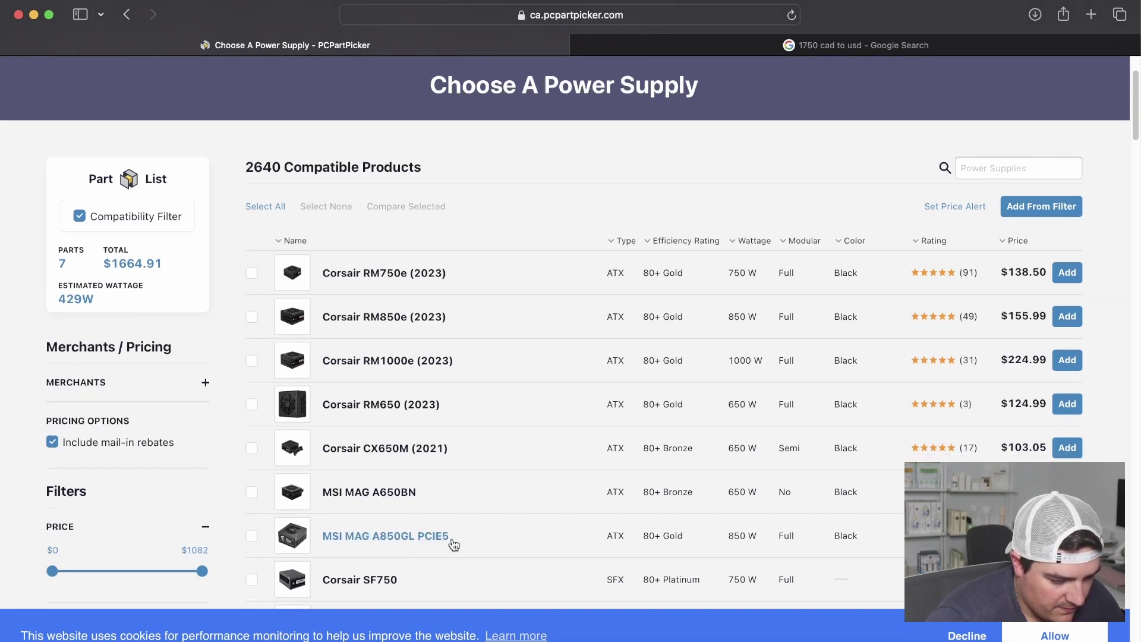
- View the MSI MAG A850GL PCIE5 product images ($129.99), then go back to the power supply list
click(421, 535)
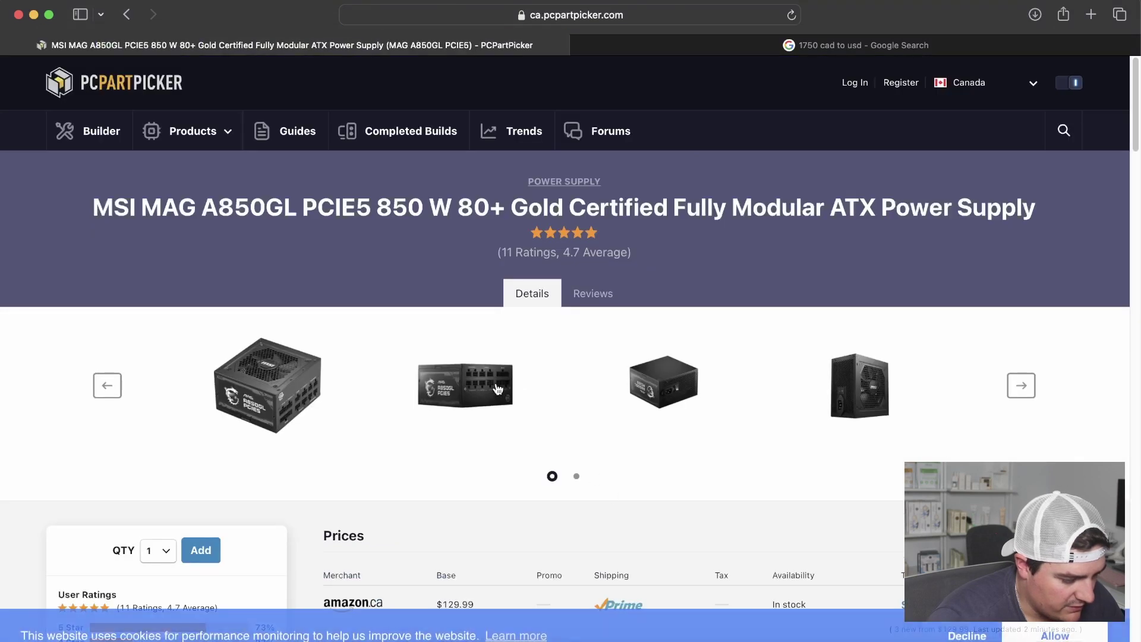
click(474, 375)
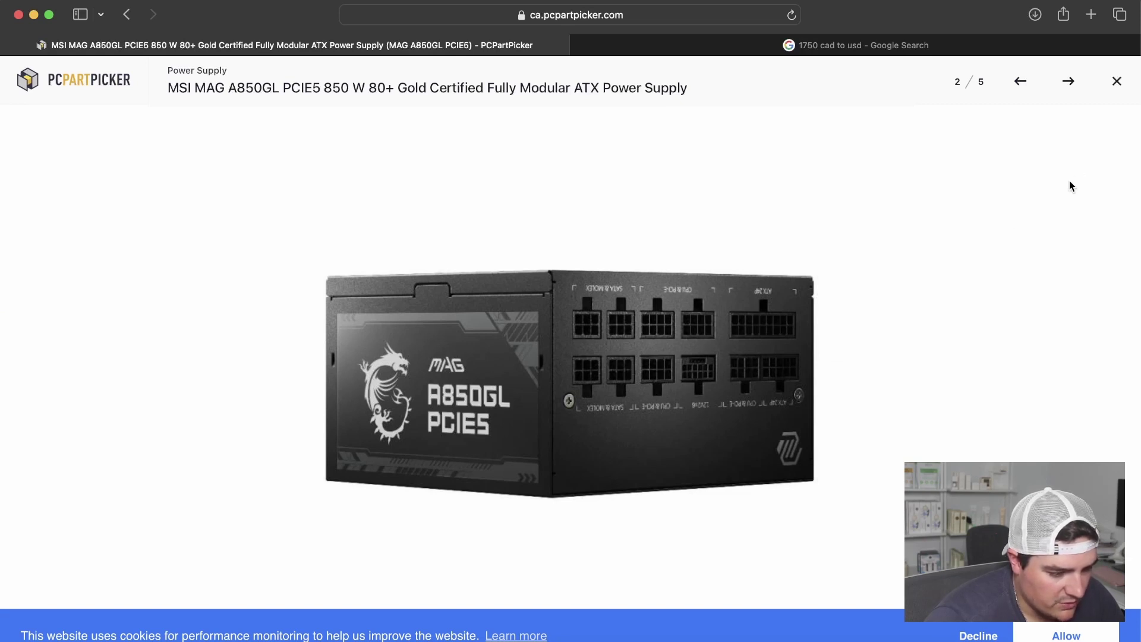
click(1115, 82)
scroll(889, 248, down, 4)
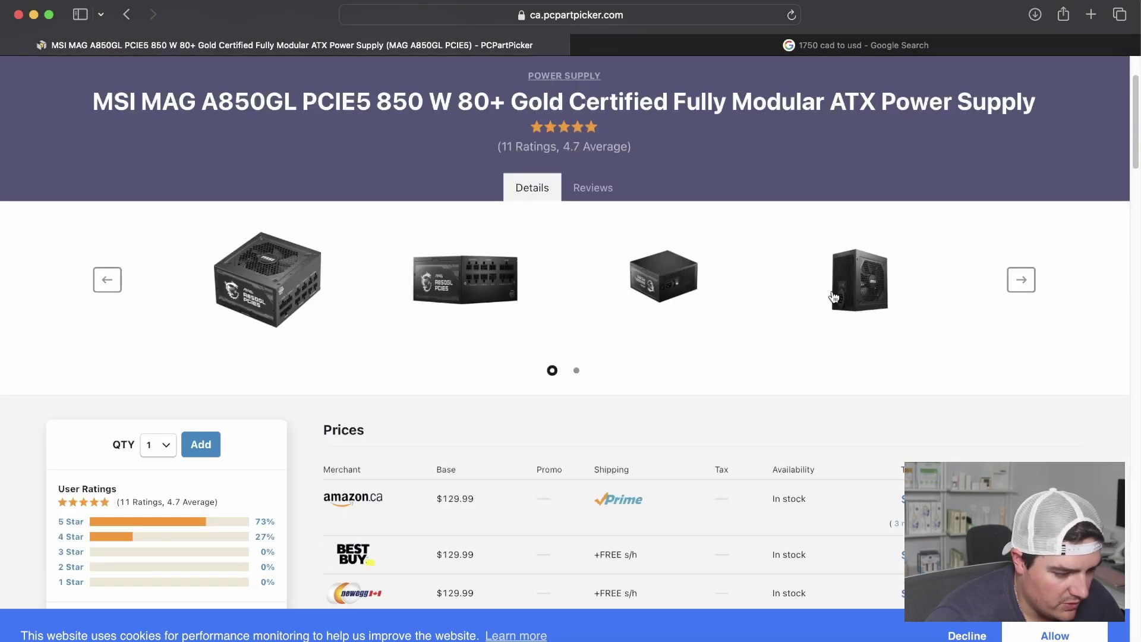
scroll(889, 248, down, 1)
click(888, 249)
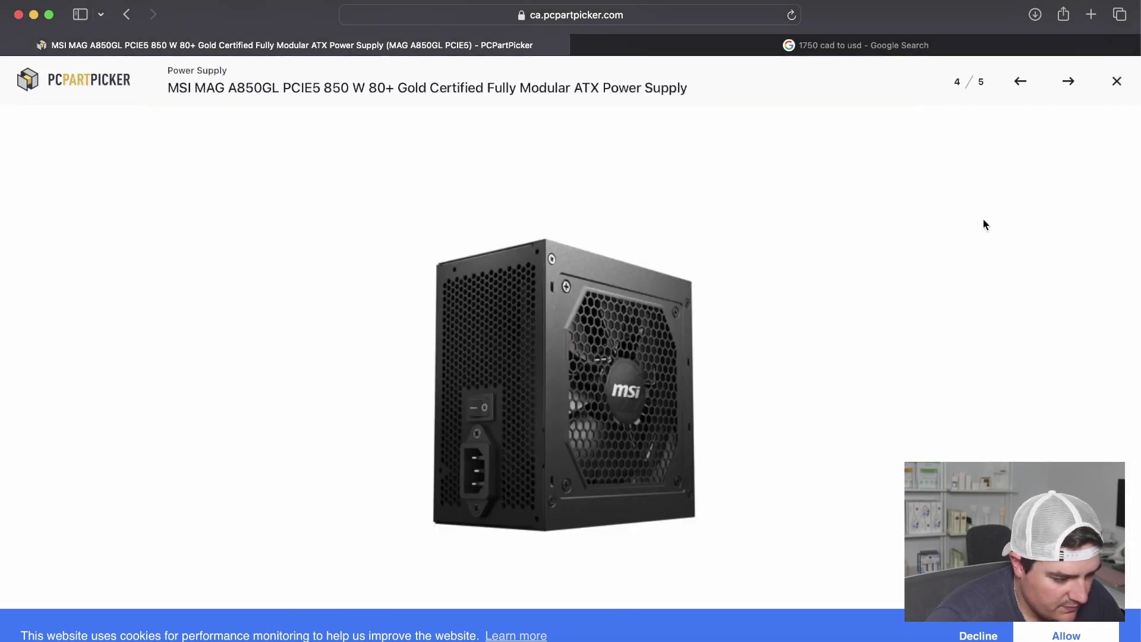
click(1116, 82)
scroll(832, 294, down, 1)
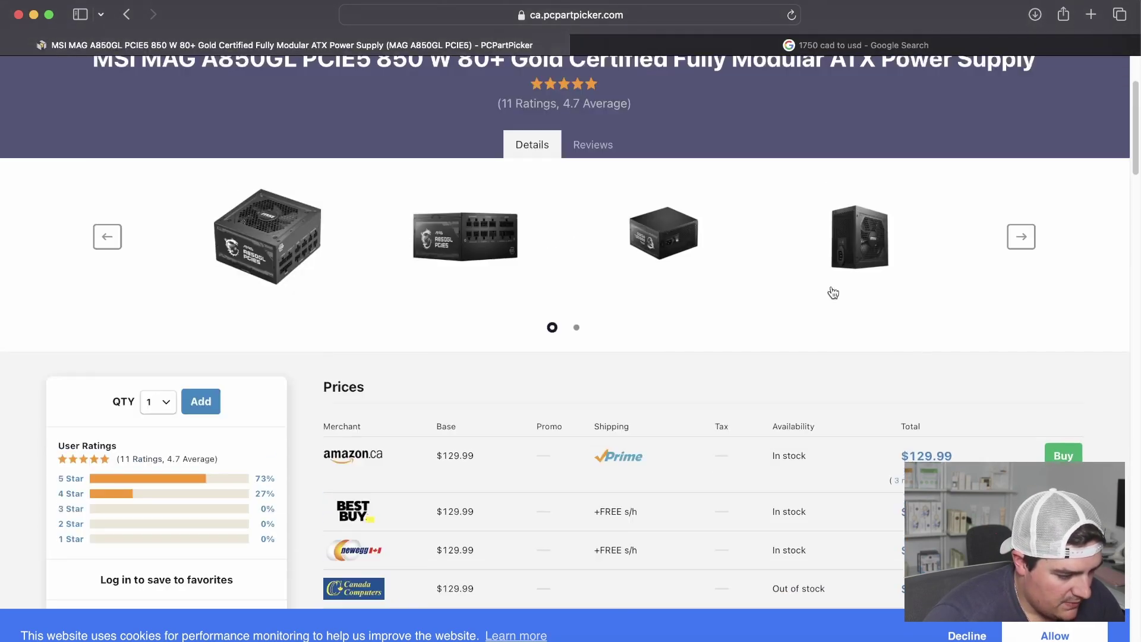
click(131, 13)
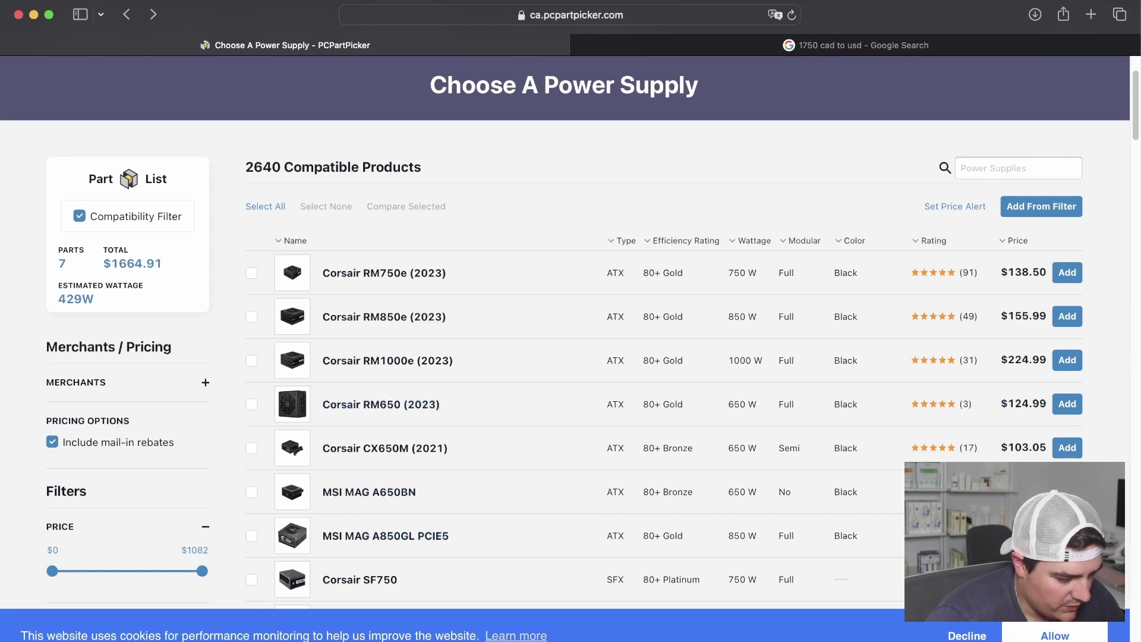
- Add the MSI MAG A850GL PCIE5 850 W at $129.99, bringing the build to eight parts at 429W
click(1068, 535)
scroll(457, 445, down, 7)
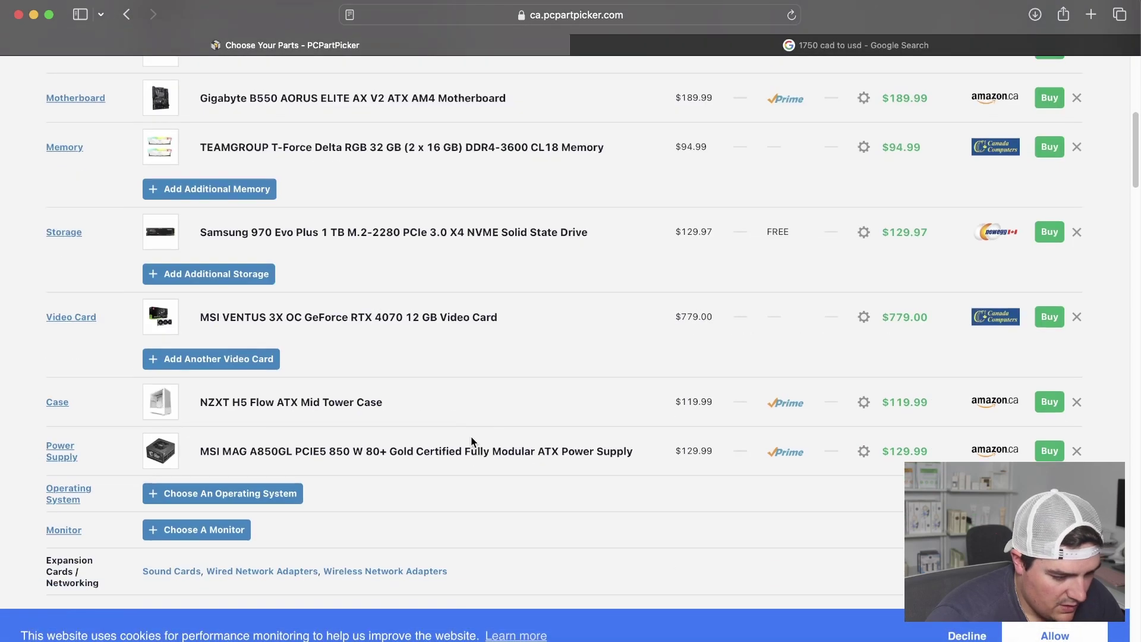
scroll(473, 434, down, 5)
drag(901, 434, 654, 489)
scroll(654, 489, up, 3)
scroll(653, 488, up, 1)
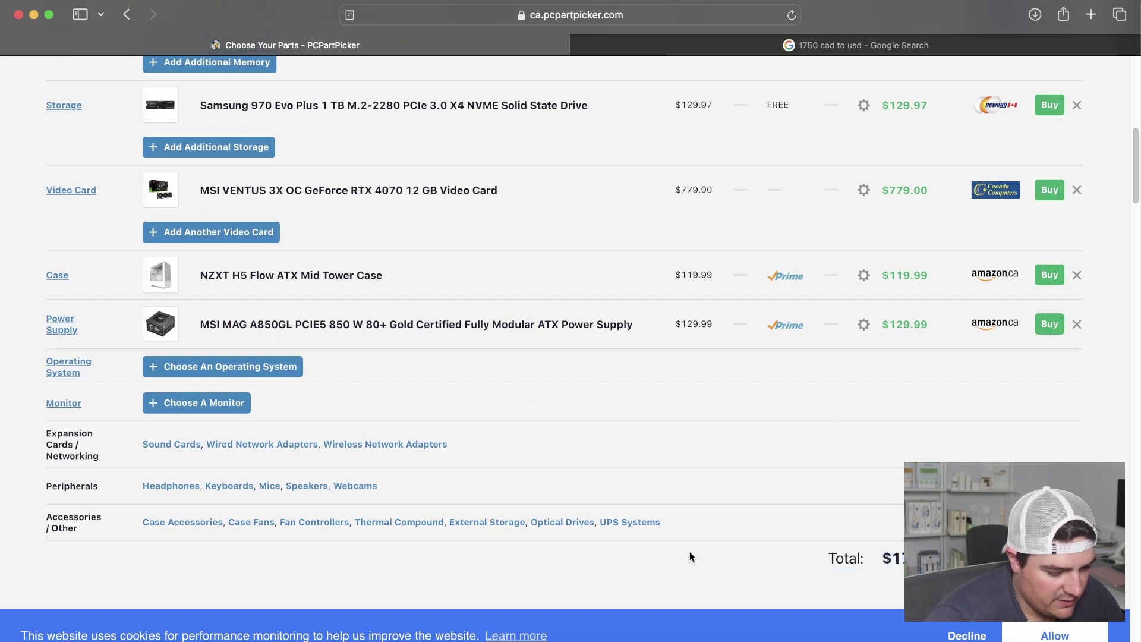
scroll(308, 379, up, 5)
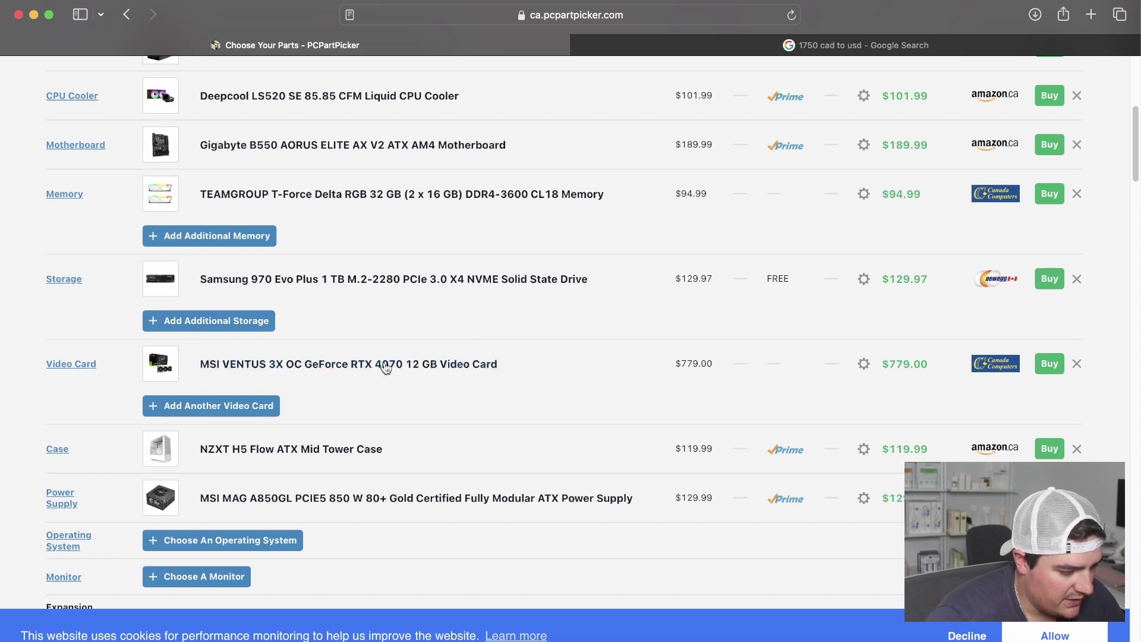
scroll(445, 382, up, 2)
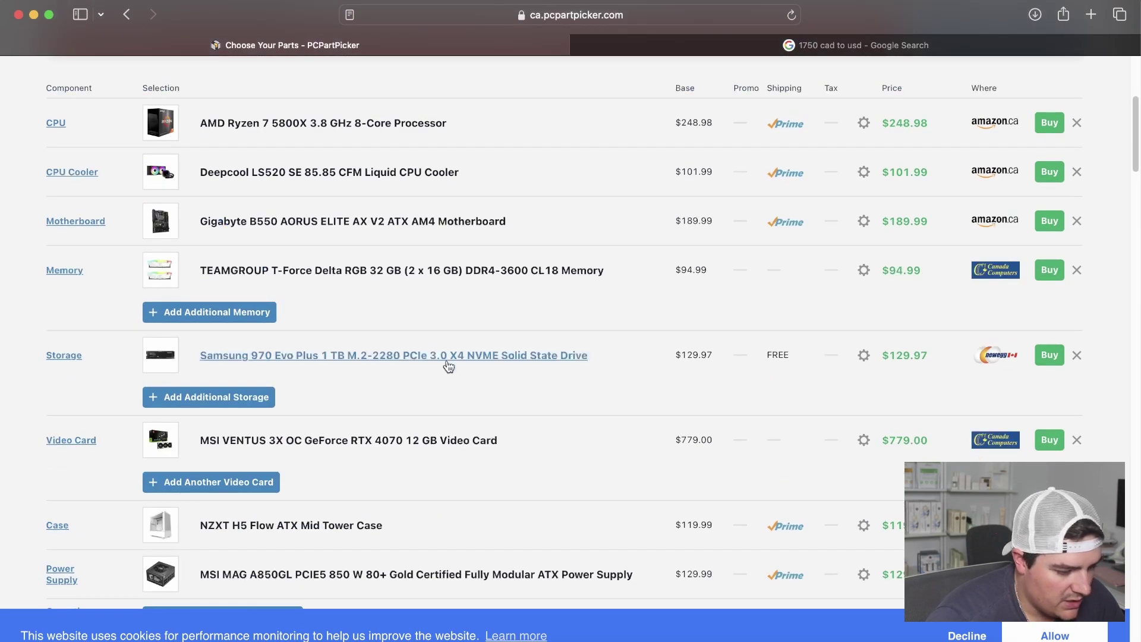
scroll(331, 363, up, 1)
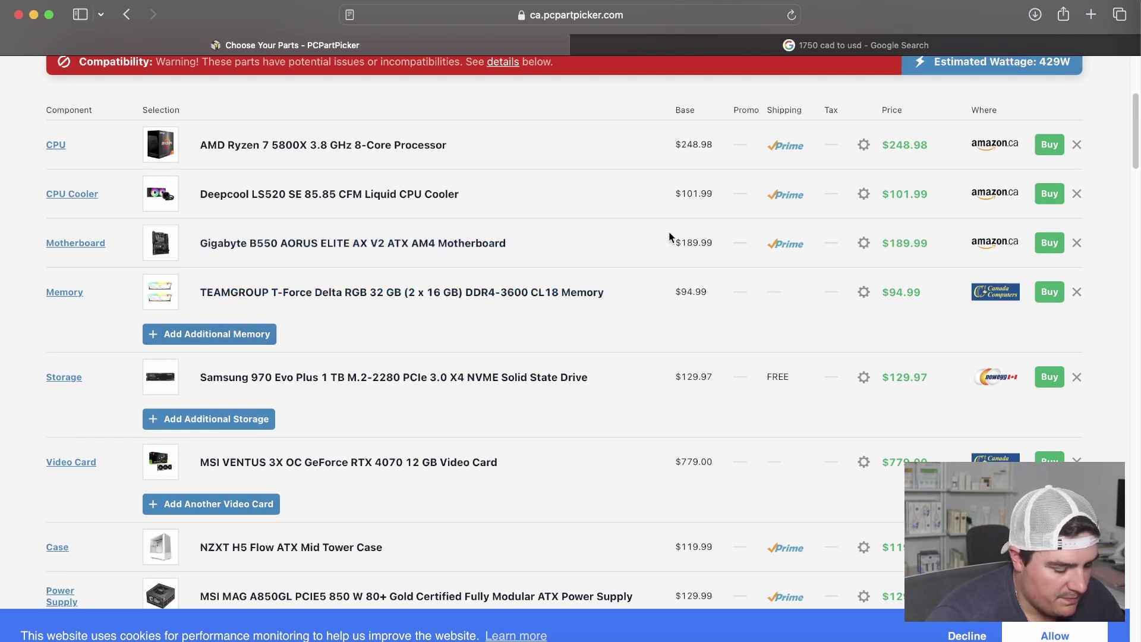
- Open the Gigabyte B550 UD AC product page and view its first photo full-size
click(95, 248)
scroll(441, 370, down, 4)
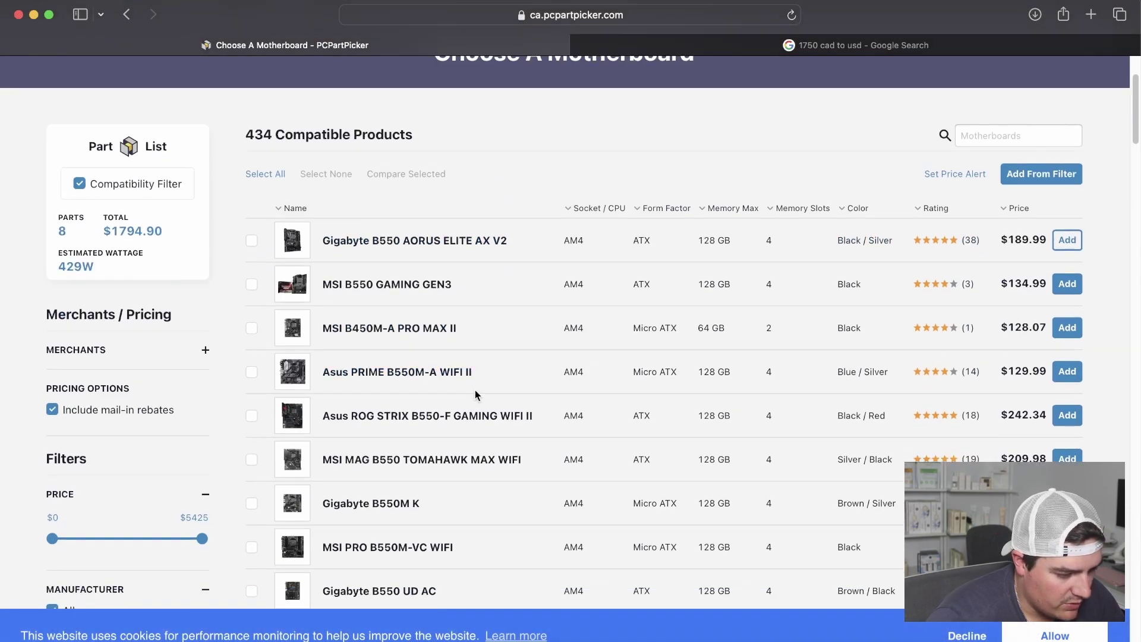
scroll(476, 391, down, 1)
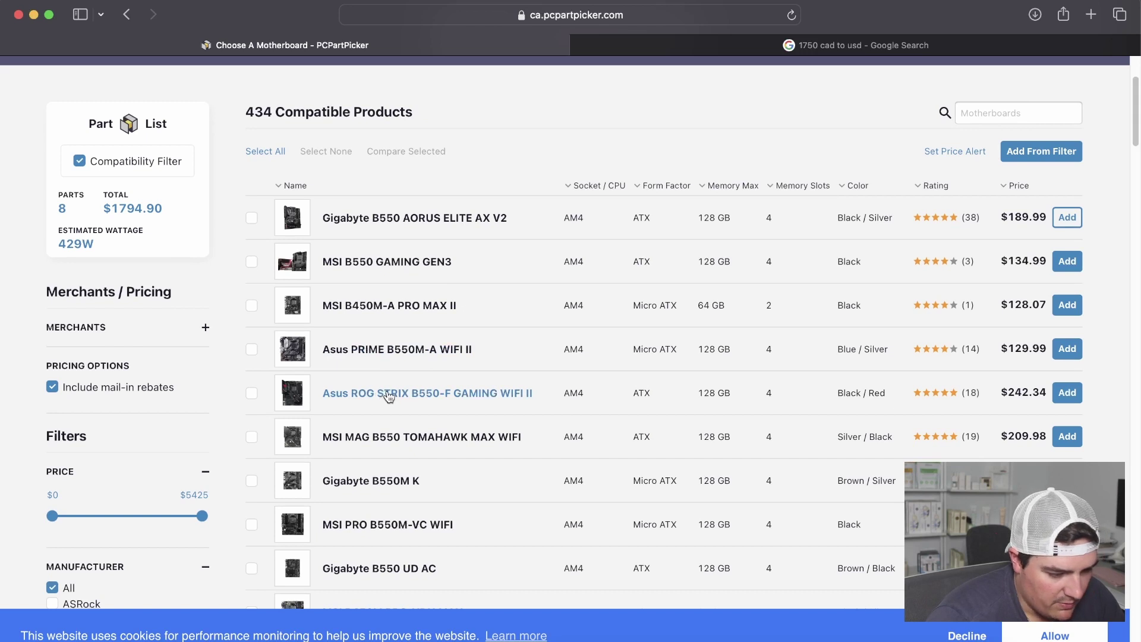
scroll(380, 392, down, 3)
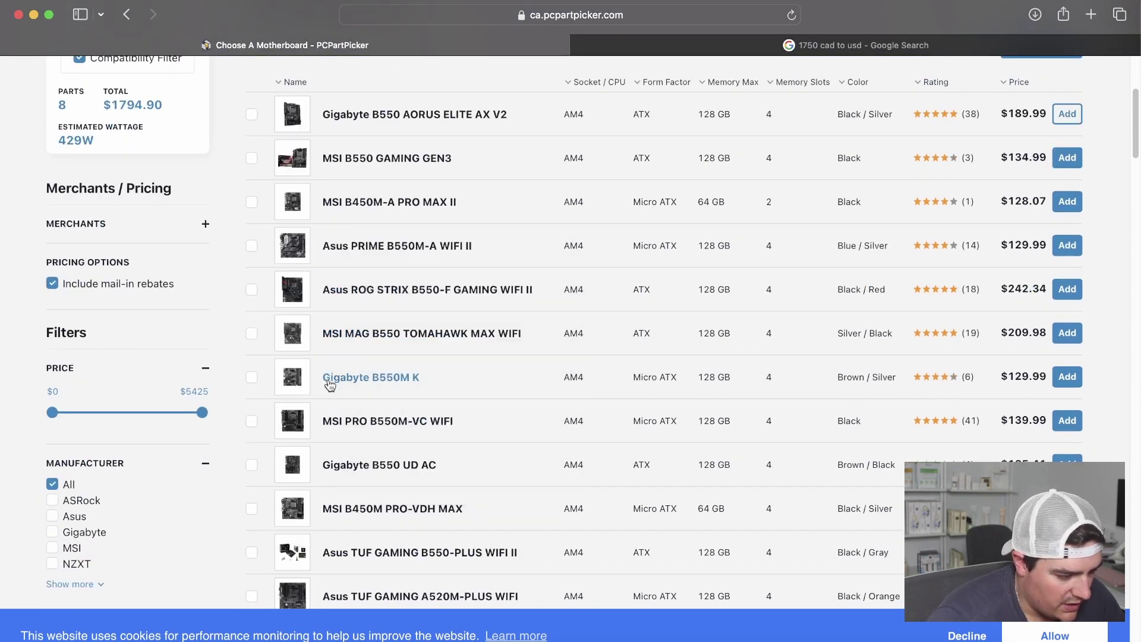
scroll(404, 446, down, 1)
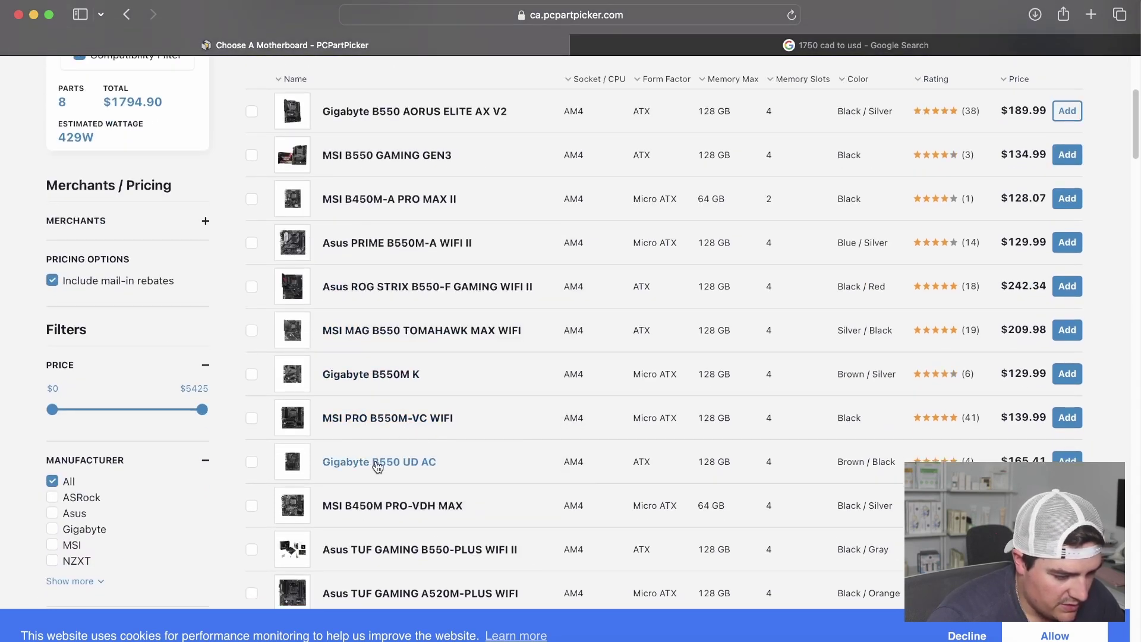
click(423, 465)
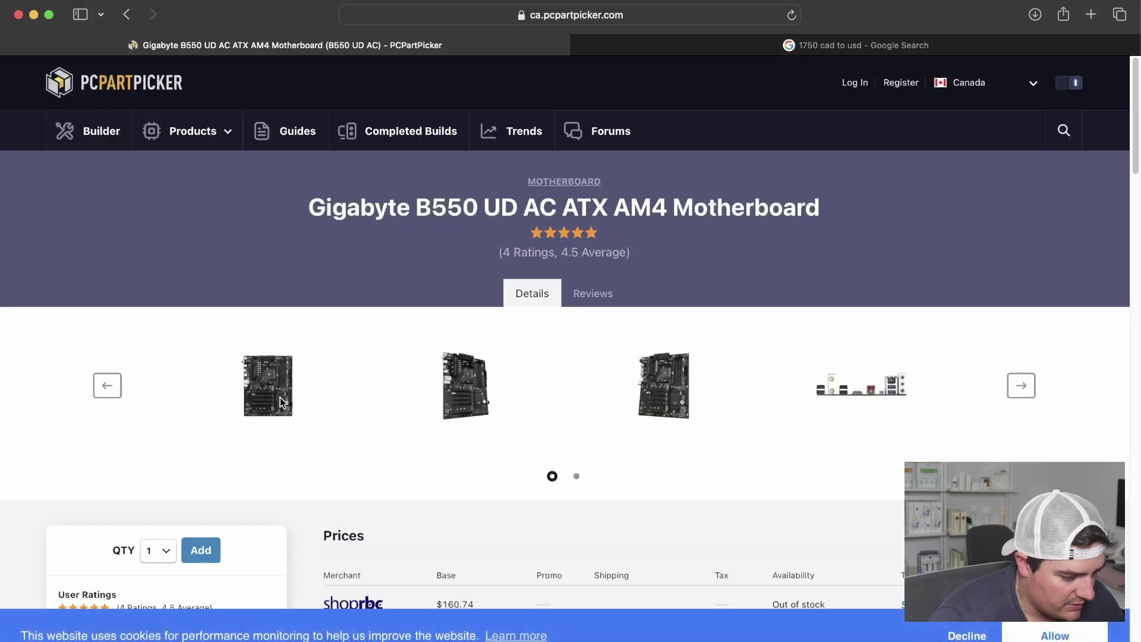
click(269, 385)
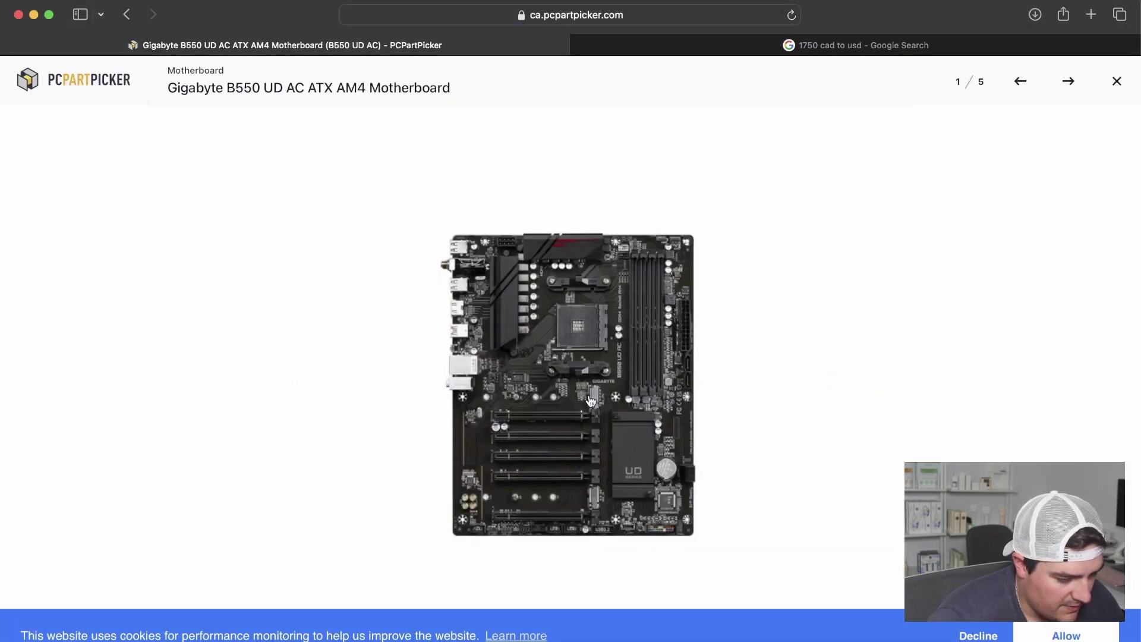
click(1115, 83)
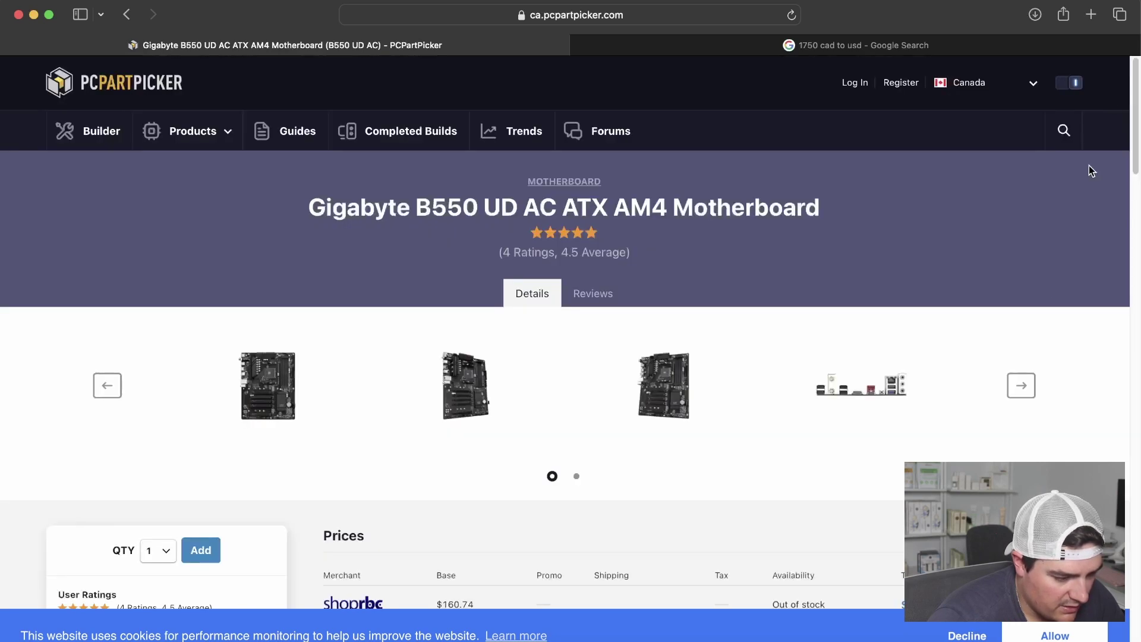
- Back in the motherboard list, add the Gigabyte B550 UD AC and check the build total
scroll(722, 320, down, 5)
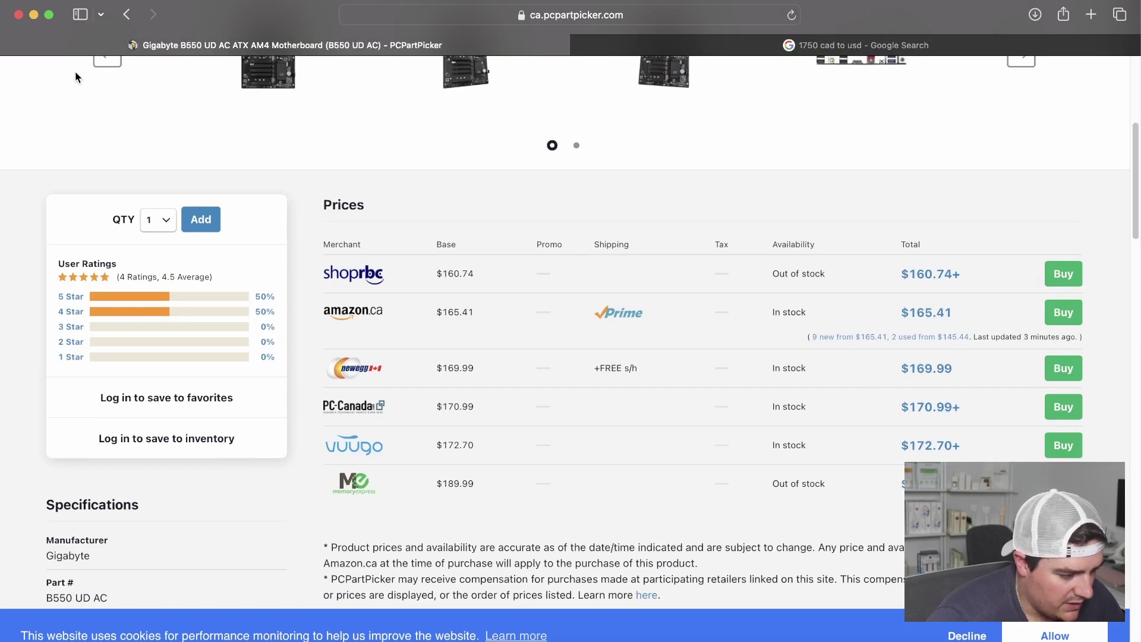
click(125, 18)
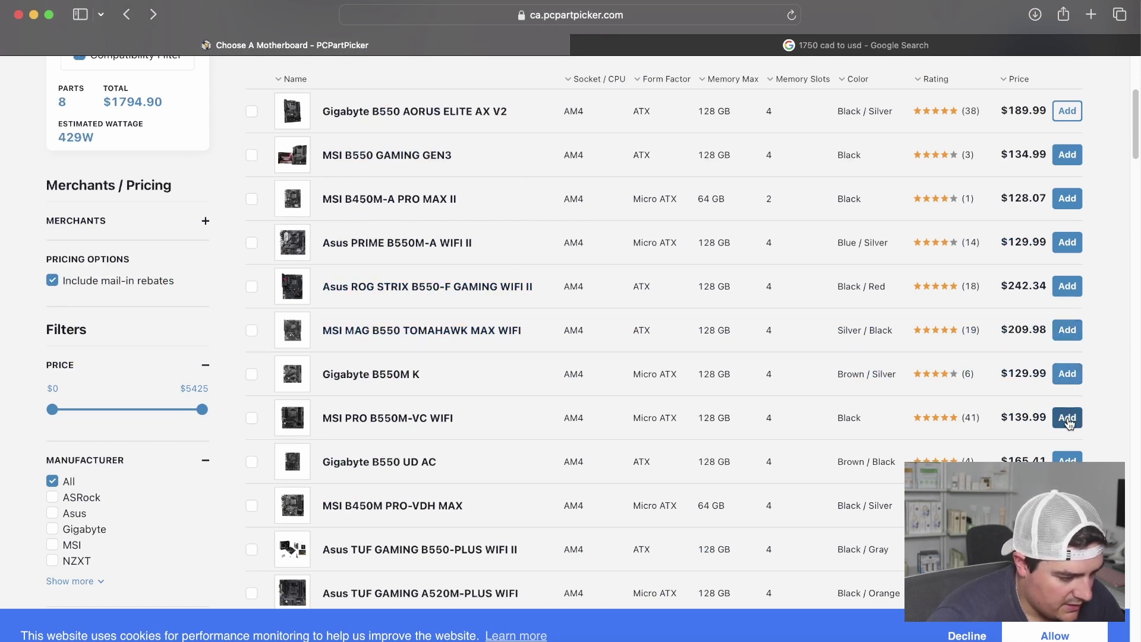
click(1068, 459)
scroll(540, 299, down, 6)
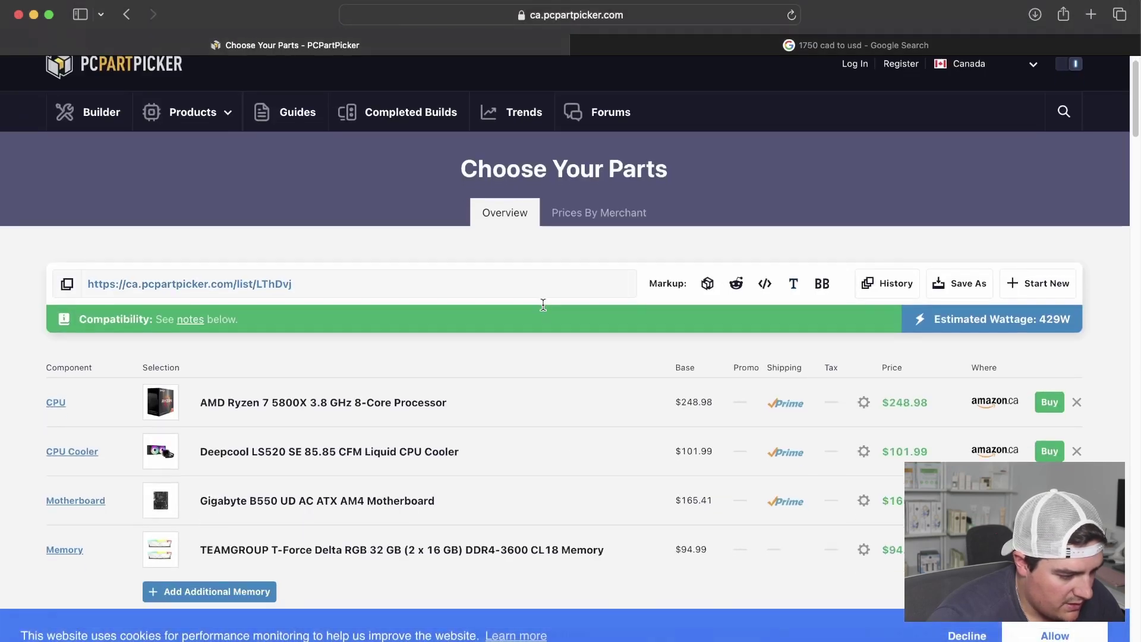
scroll(458, 242, down, 6)
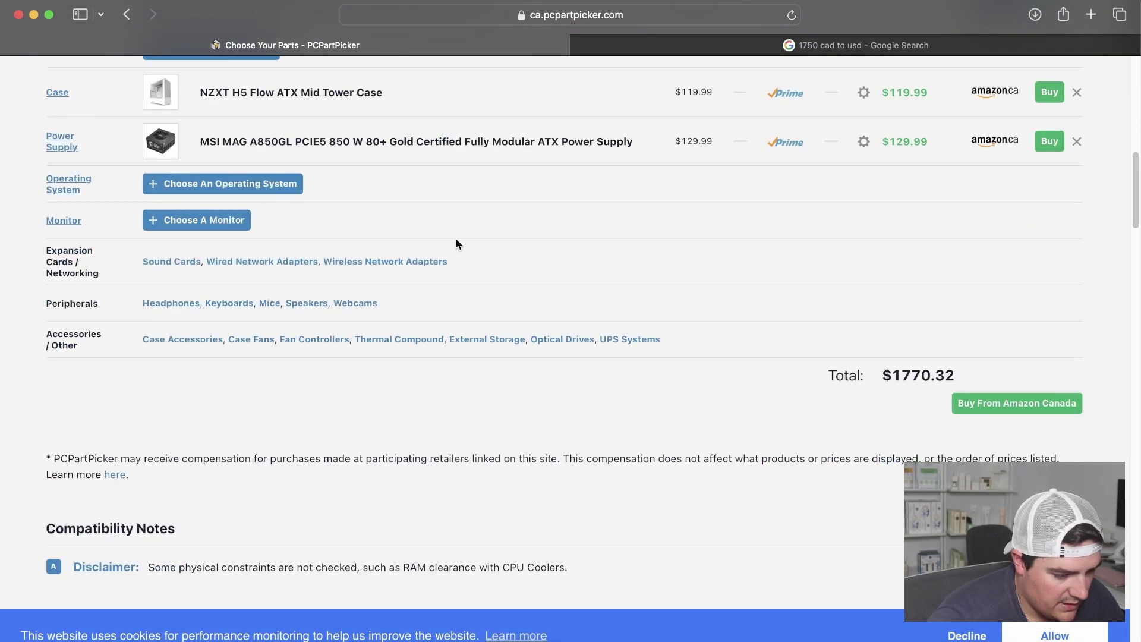
triple_click(908, 365)
click(907, 365)
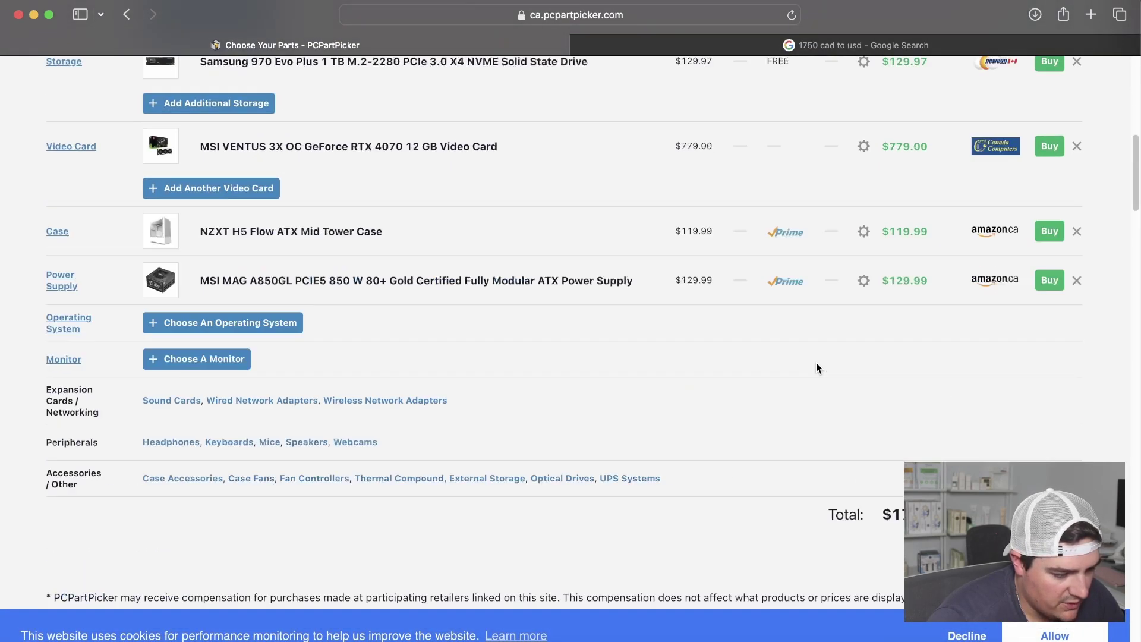
scroll(816, 362, up, 8)
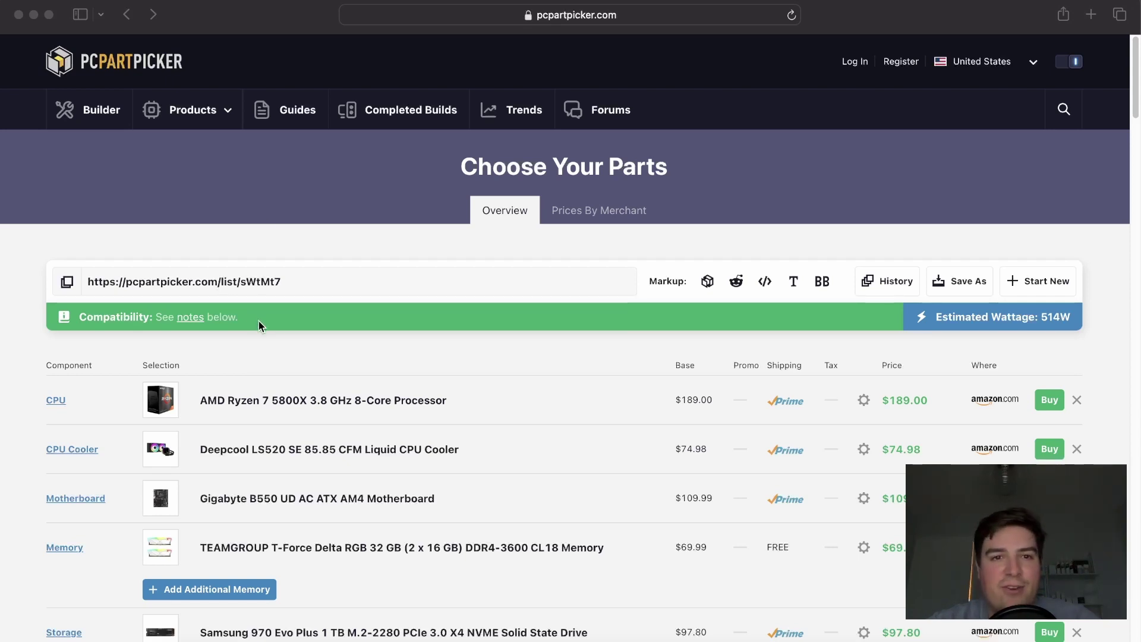
- Scroll through the Choose Your Parts list to confirm the $1548.73 total
scroll(255, 316, down, 6)
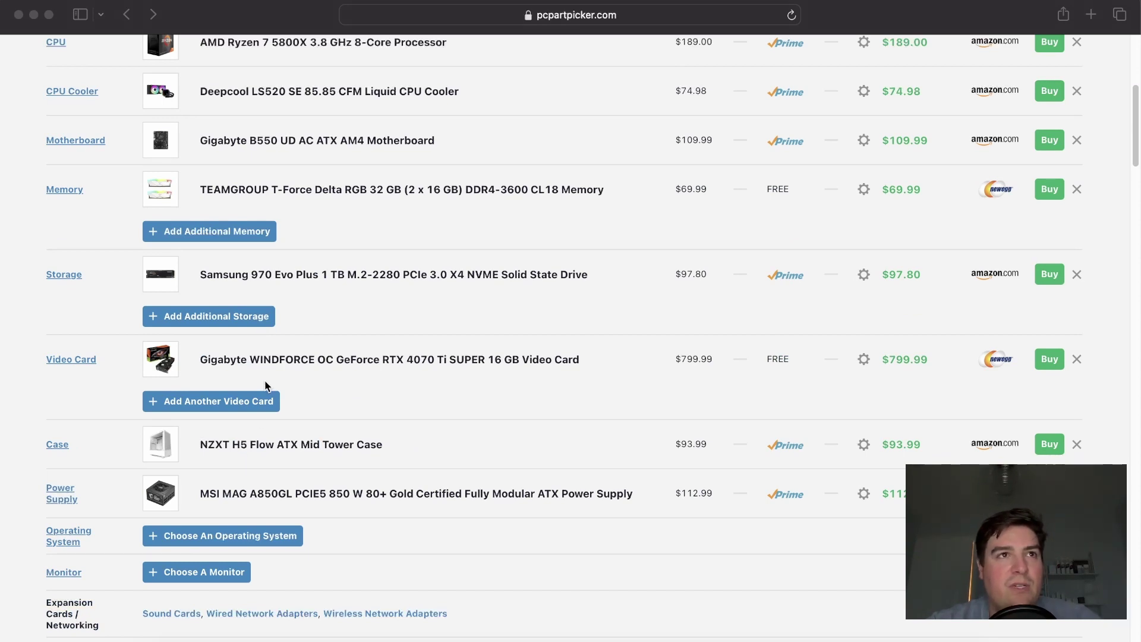
scroll(351, 399, down, 3)
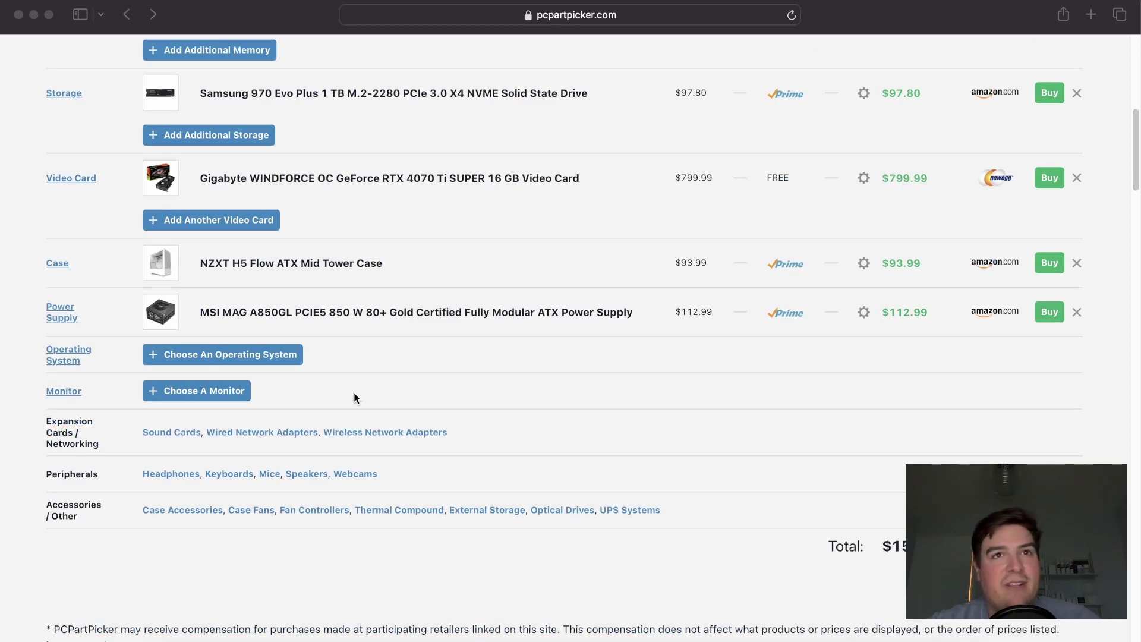
scroll(355, 398, down, 3)
click(944, 366)
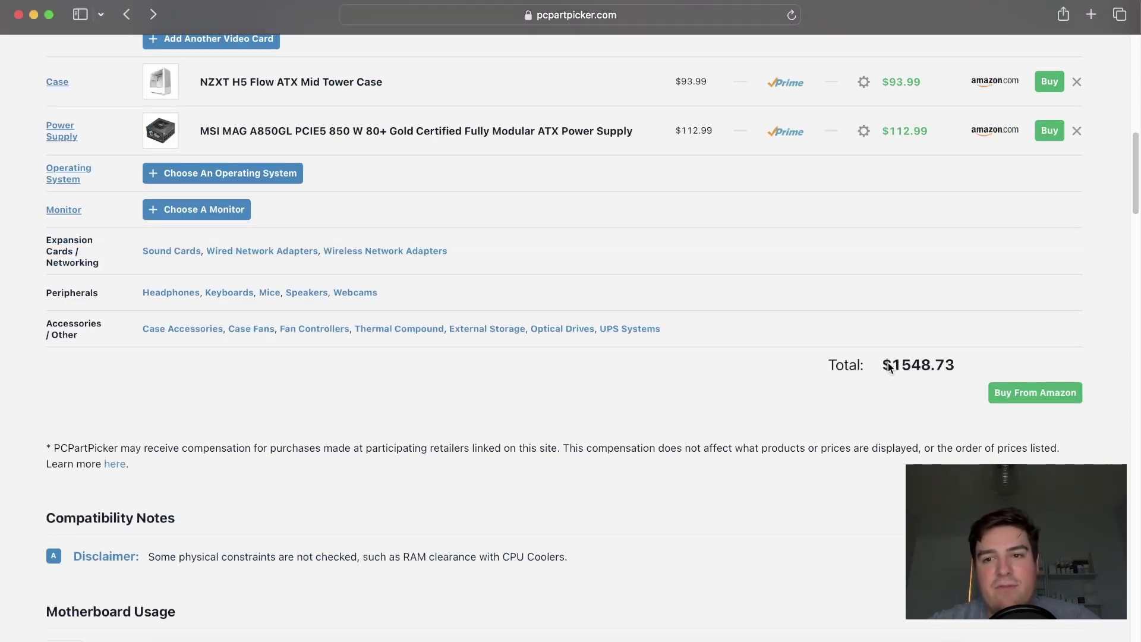
scroll(444, 320, up, 10)
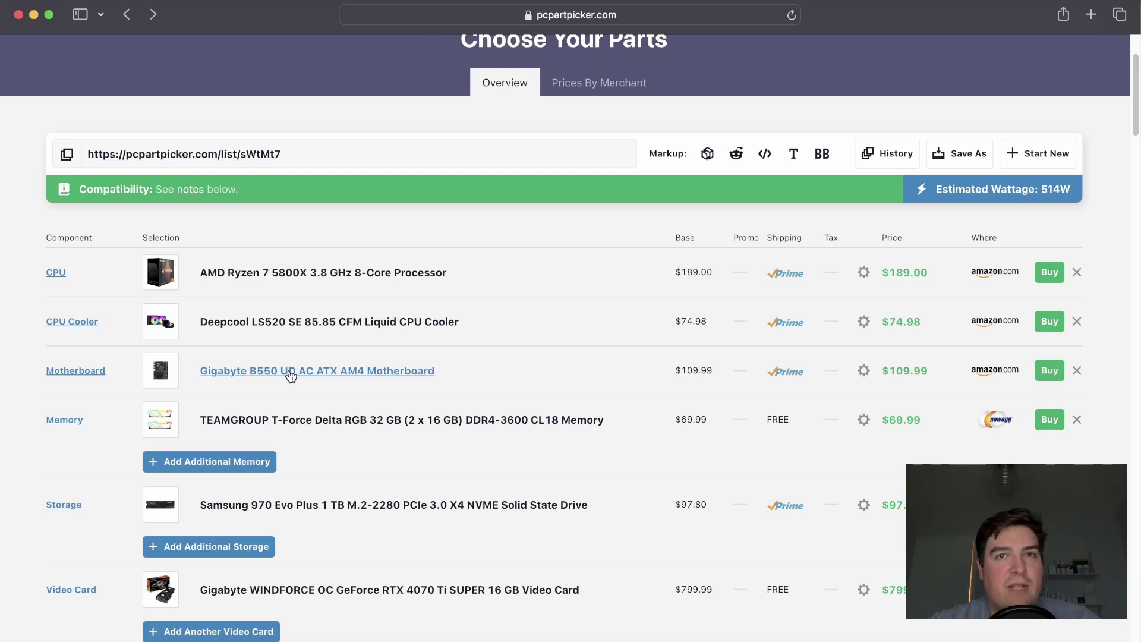
scroll(291, 377, down, 2)
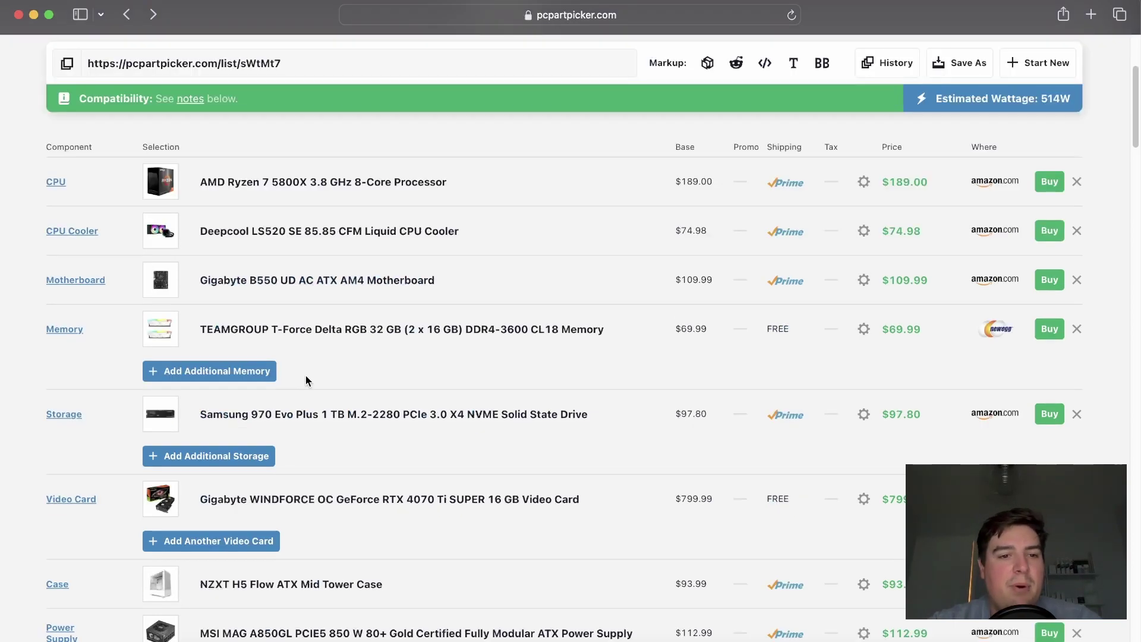
scroll(305, 375, down, 6)
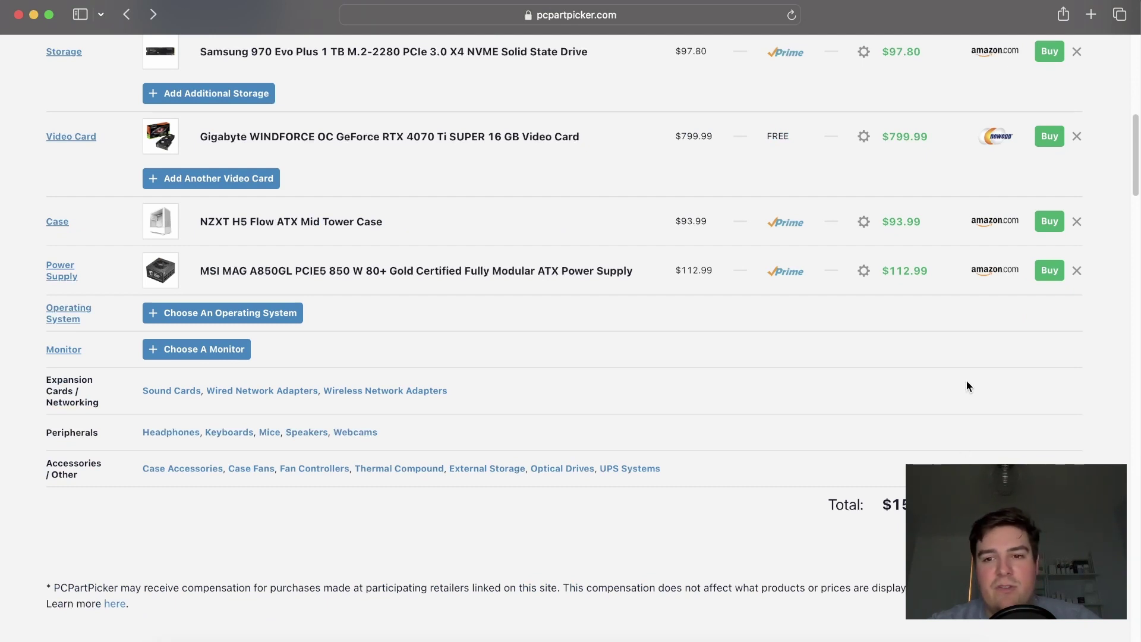
scroll(571, 332, down, 2)
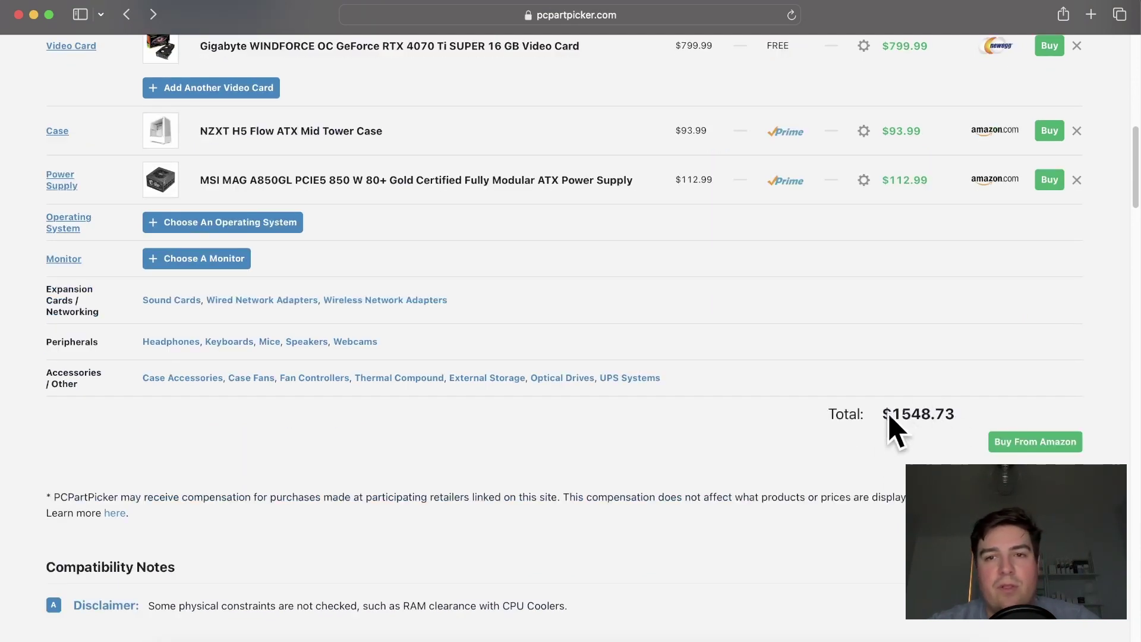
scroll(270, 274, up, 2)
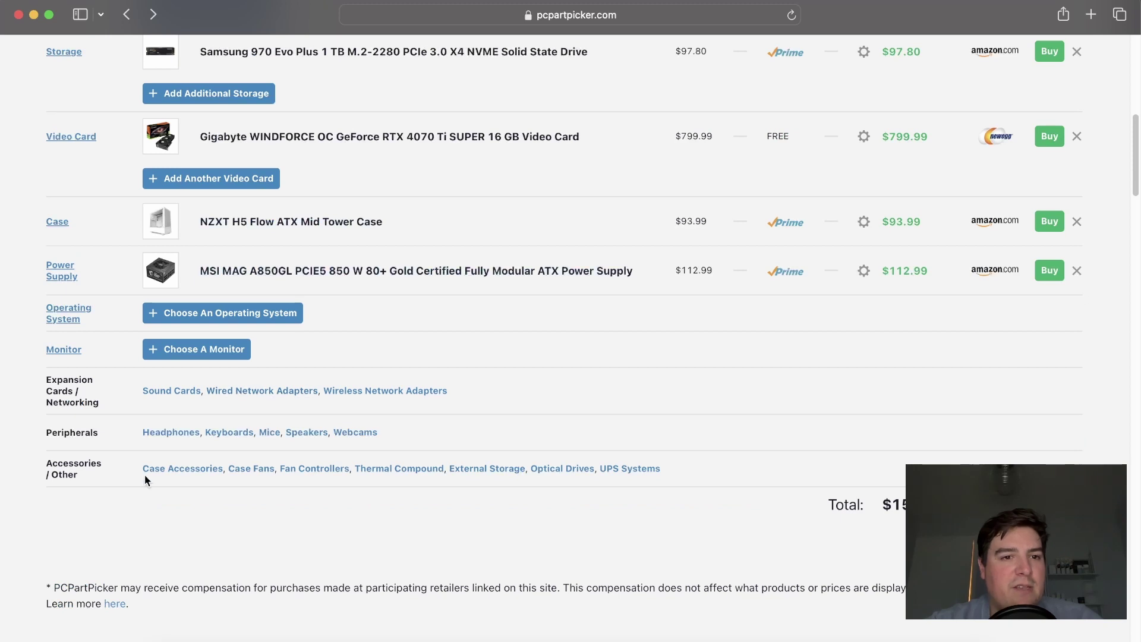
click(262, 223)
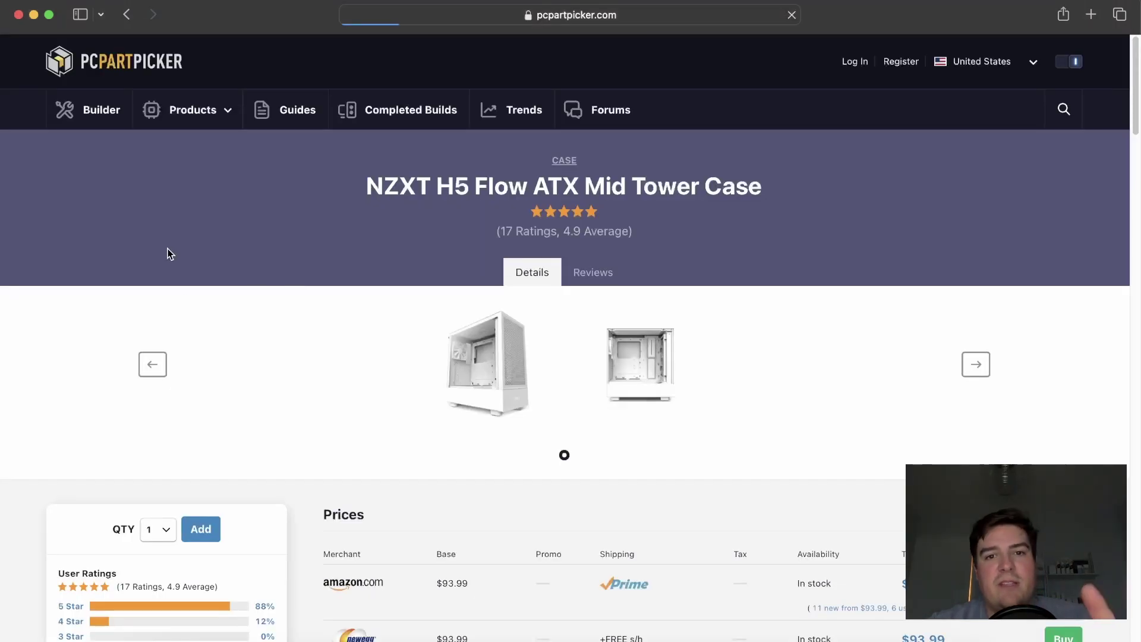
scroll(416, 345, down, 3)
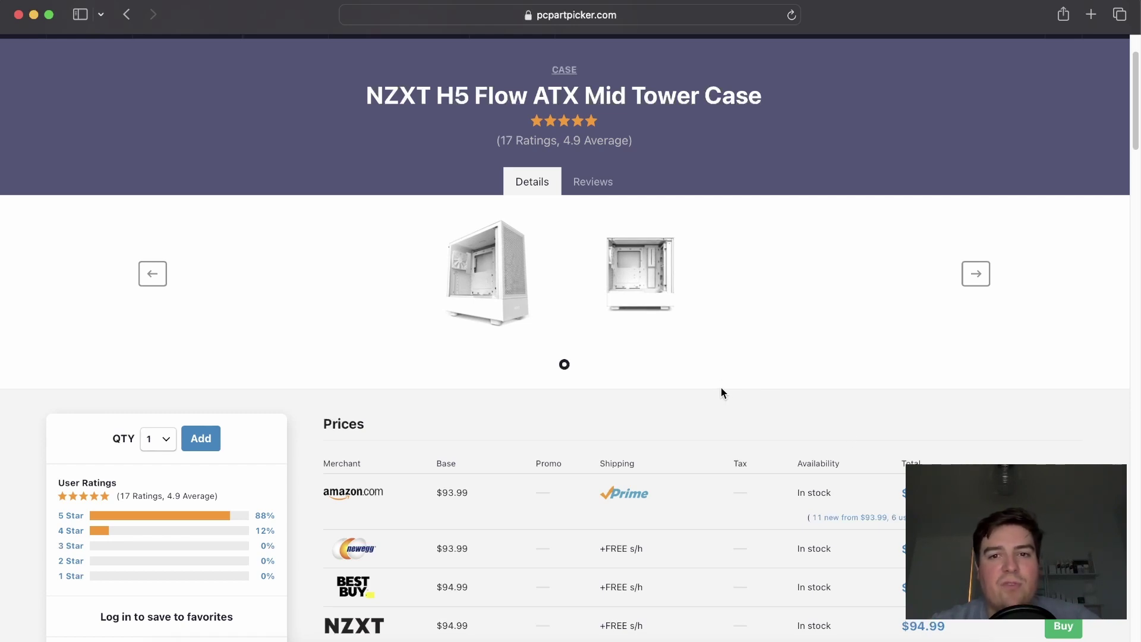
scroll(721, 393, down, 5)
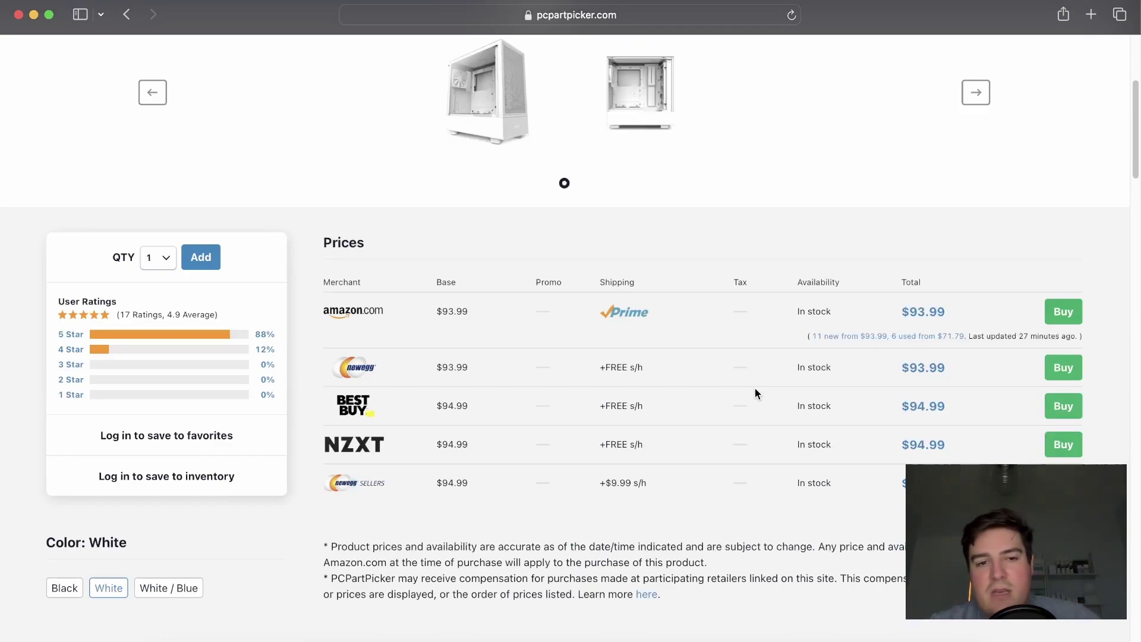
- Open the NZXT H5 Flow's Newegg listing in a new tab and stay on the United States store
click(1063, 370)
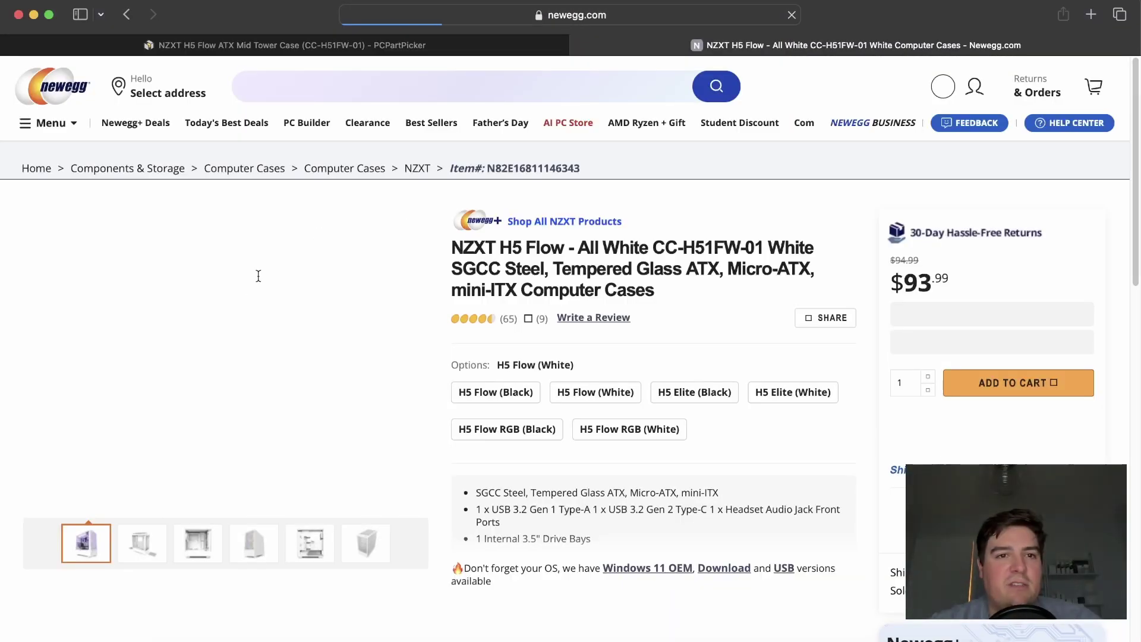
scroll(377, 433, down, 10)
scroll(487, 284, up, 10)
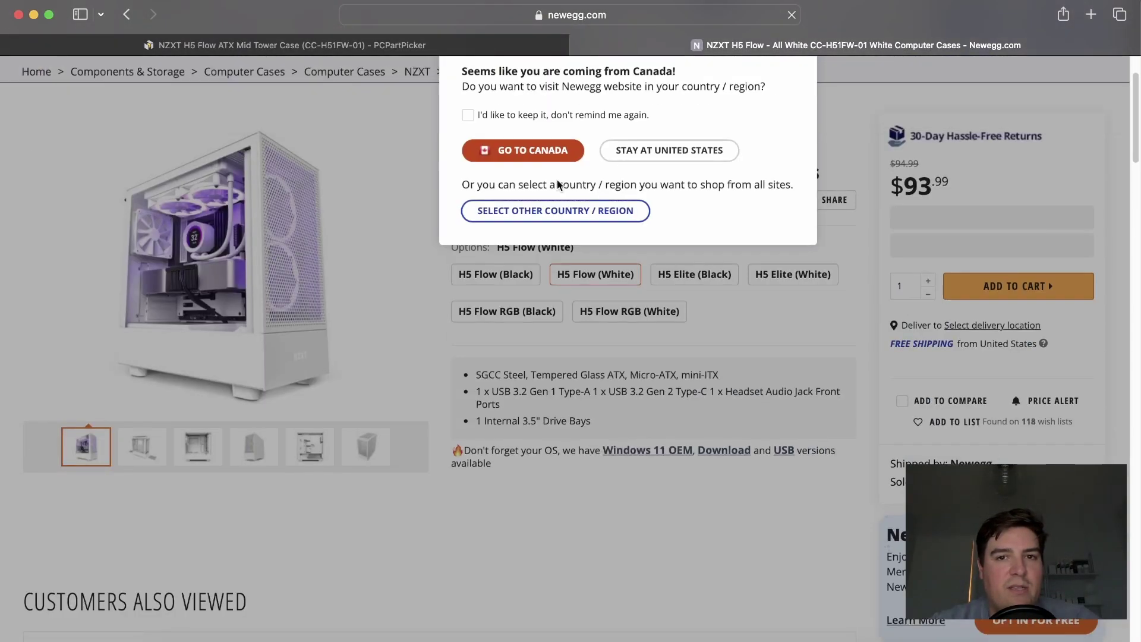
click(804, 120)
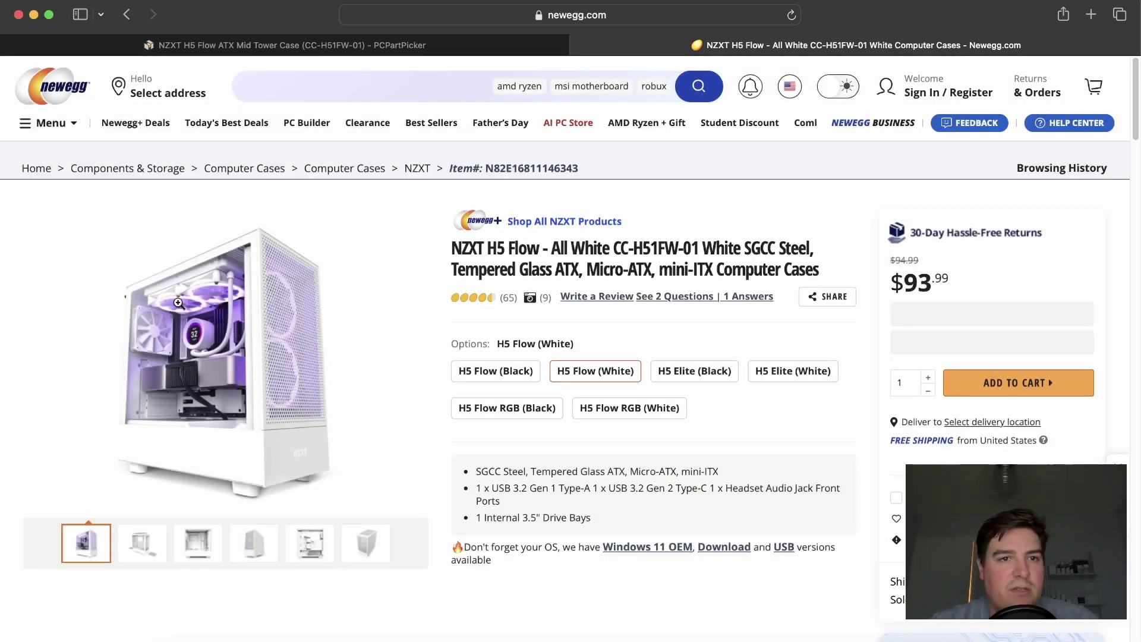
scroll(345, 233, down, 15)
- In Specs, highlight the fan options: front 120mm / 2 x 140mm and top 2 x 120mm
click(158, 111)
scroll(265, 295, down, 10)
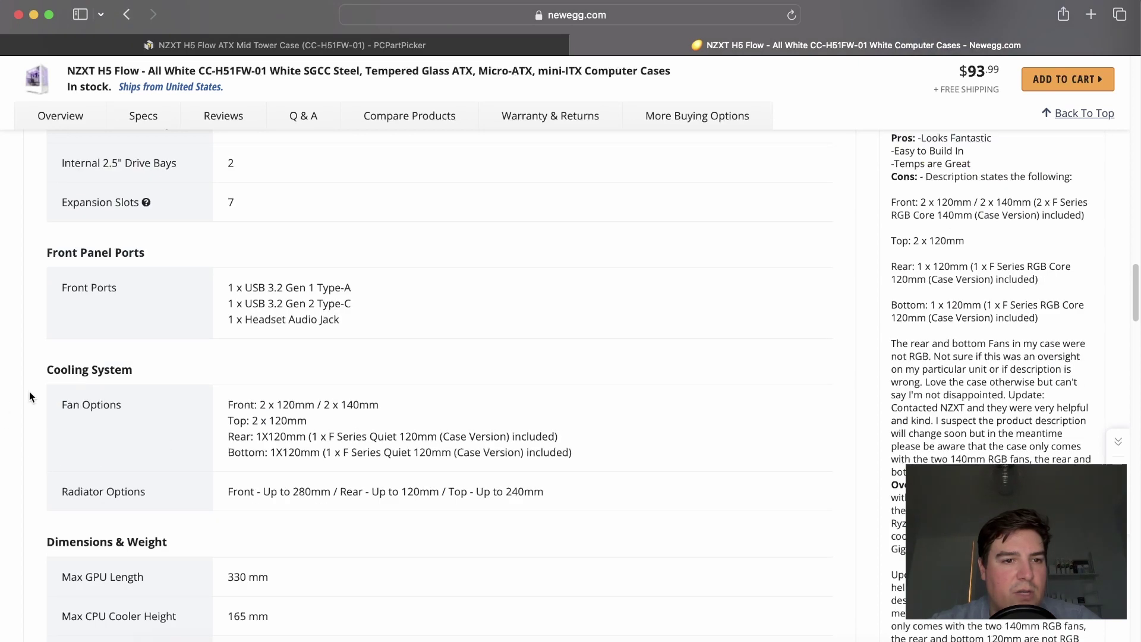
drag(233, 400, 417, 409)
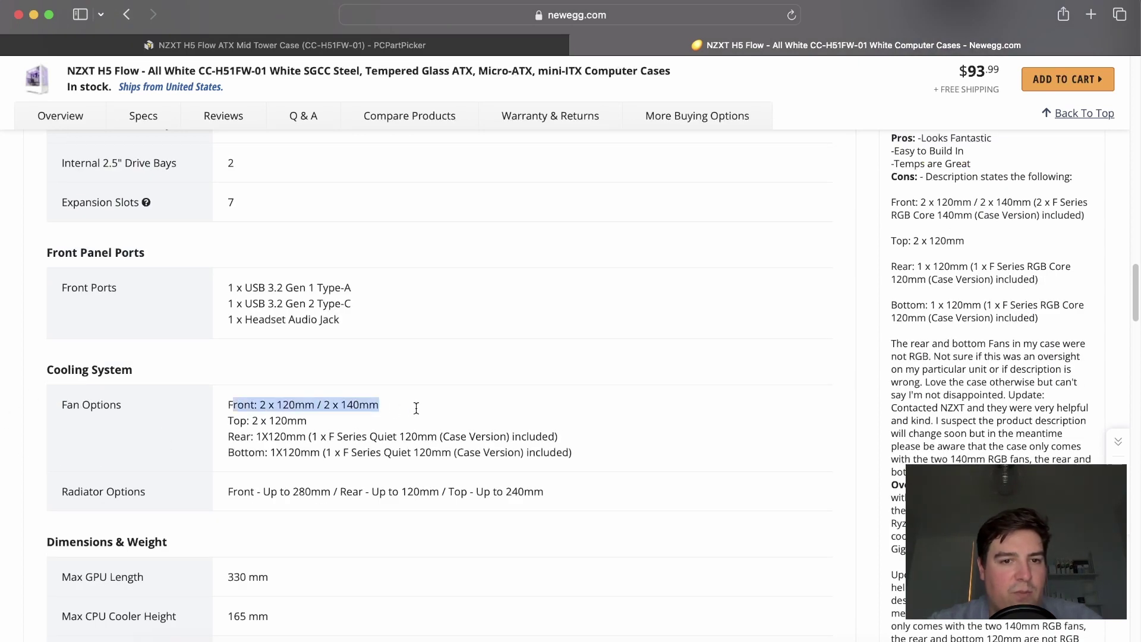
click(417, 409)
drag(283, 406, 380, 408)
click(379, 435)
drag(248, 422, 230, 453)
scroll(238, 416, up, 15)
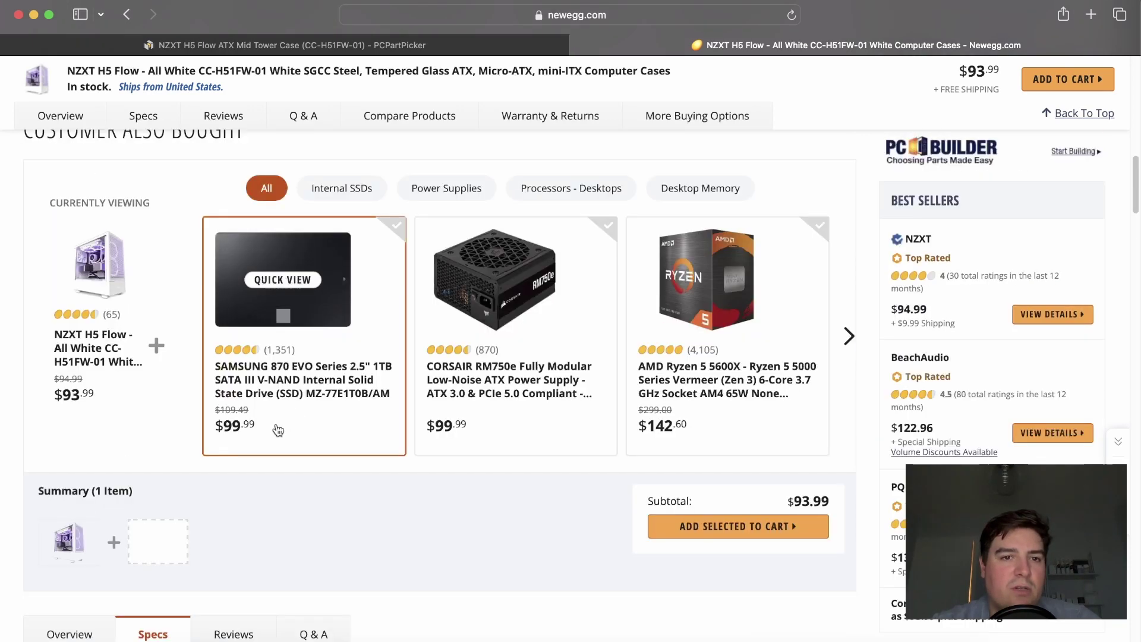
scroll(198, 404, up, 5)
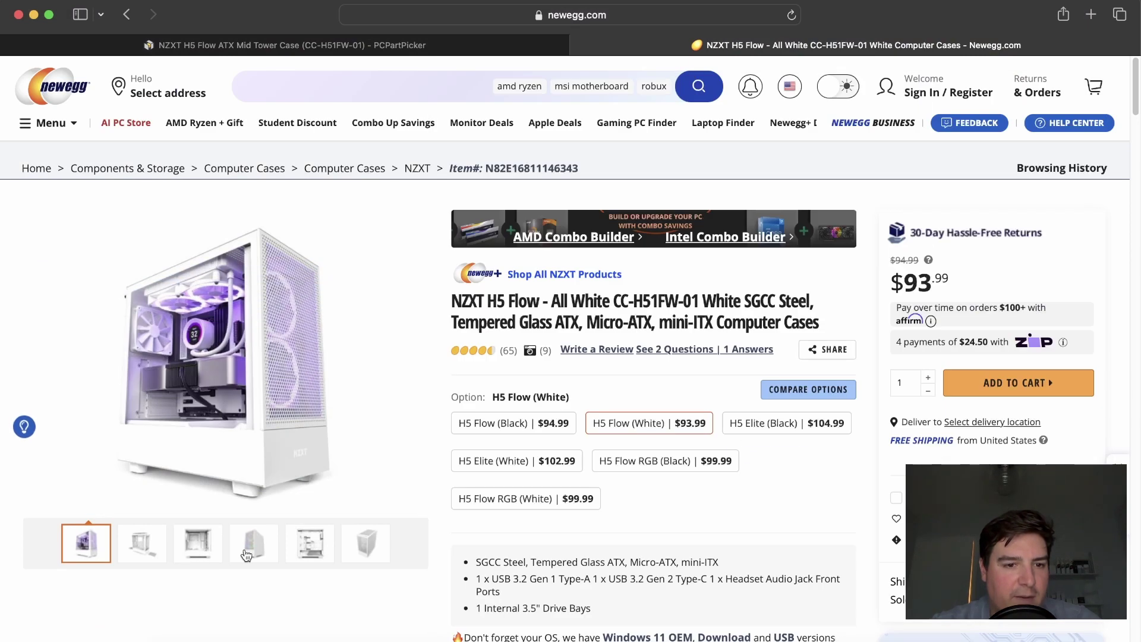
- Make the exploded open-case photo of the white H5 Flow the main image and zoom in
click(152, 547)
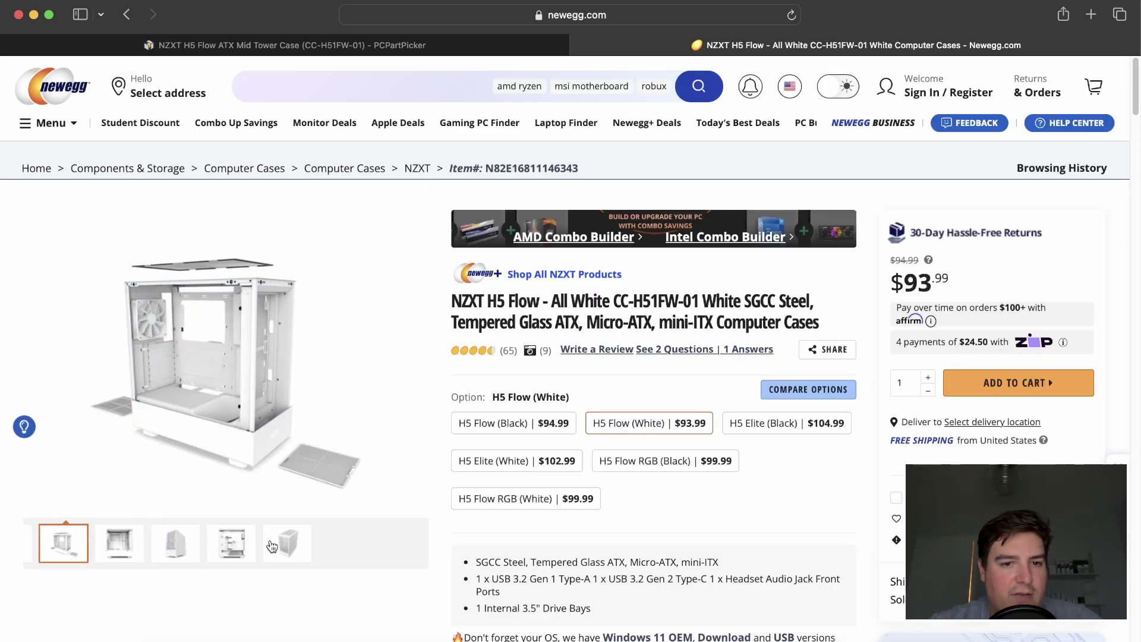
mouse_move(313, 454)
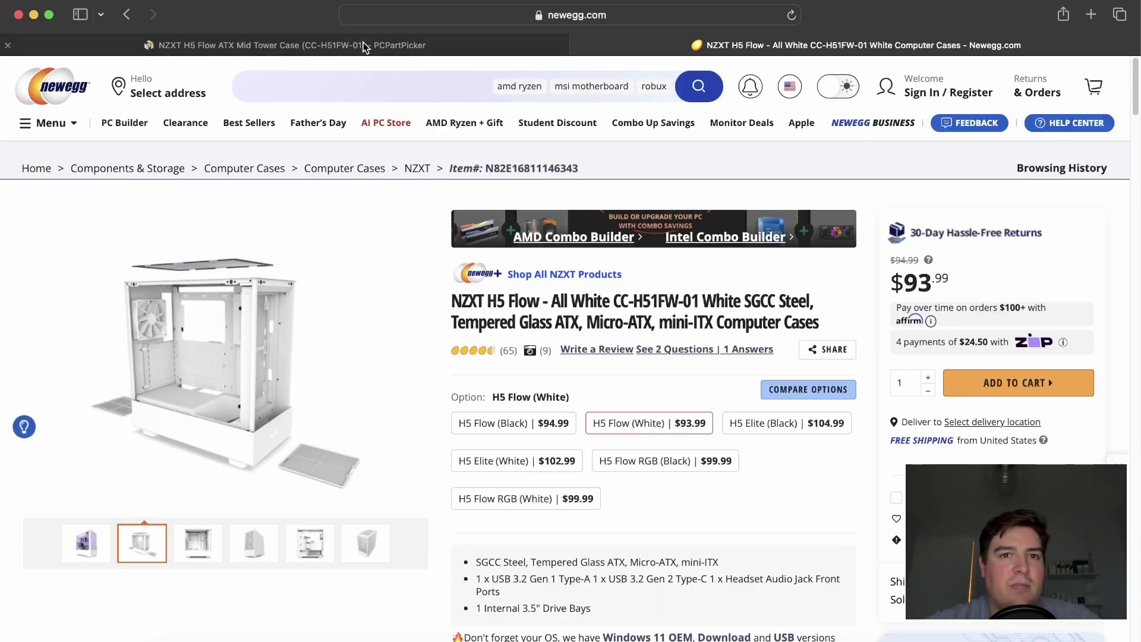
- Return from Newegg to the PCPartPicker build's parts list
click(363, 44)
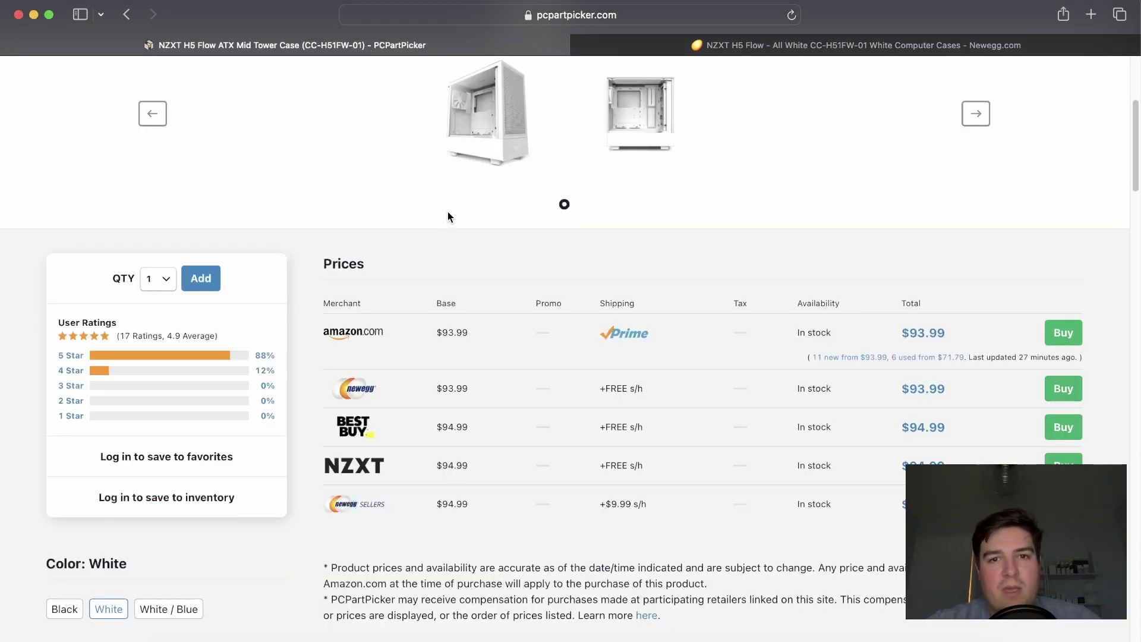
scroll(447, 217, up, 5)
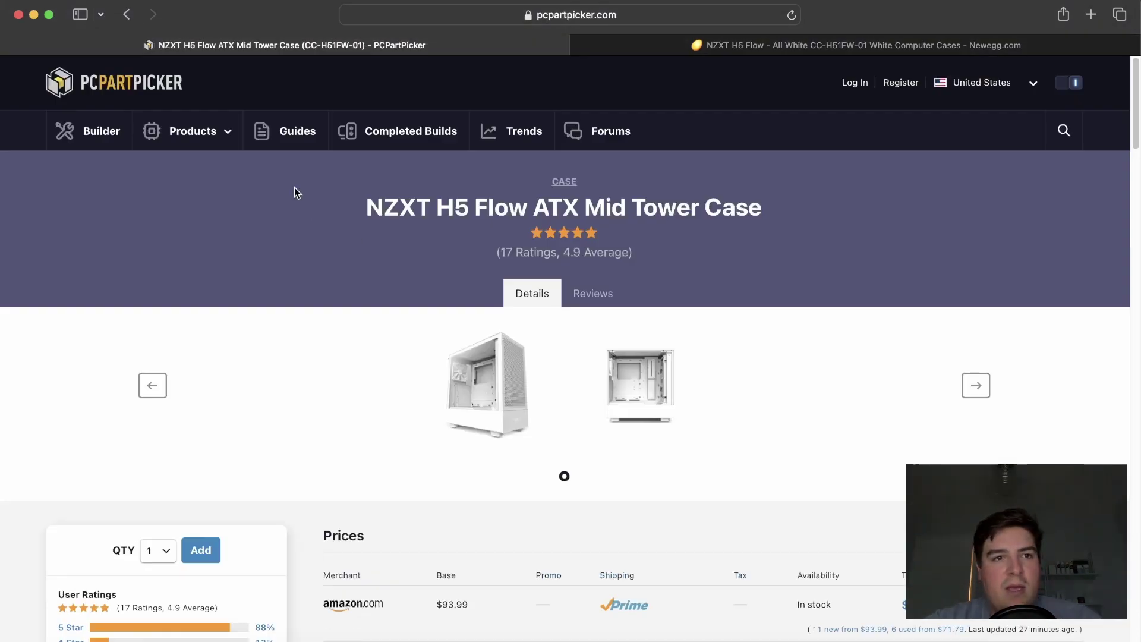
click(123, 15)
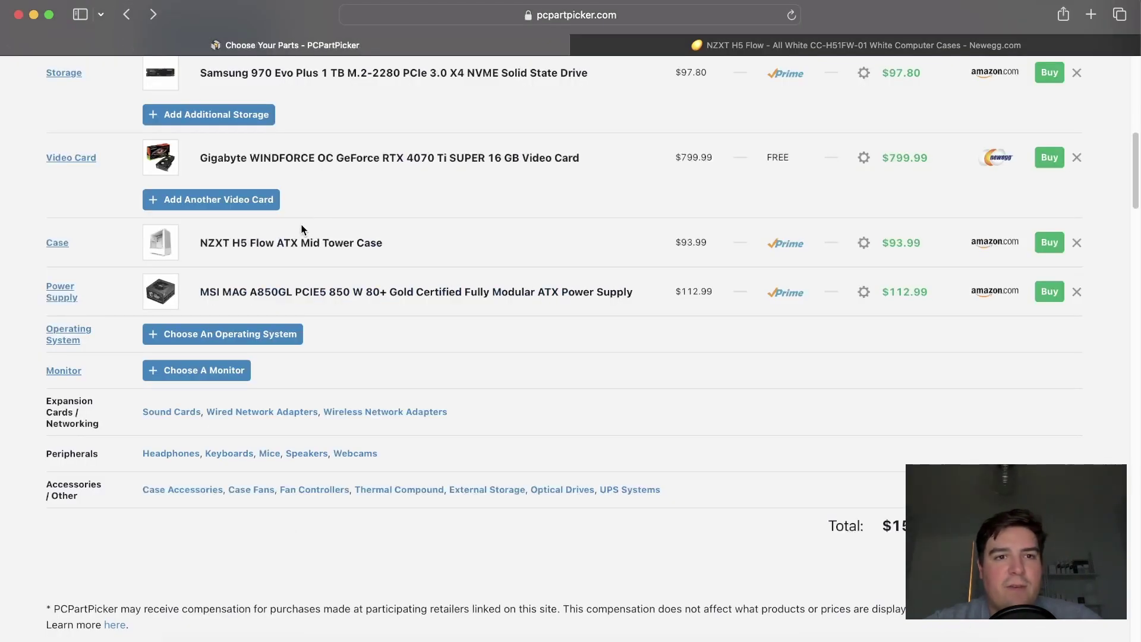
- Browse case fans filtered to 2-Pack, sorted by size so 120 mm fans lead
click(250, 491)
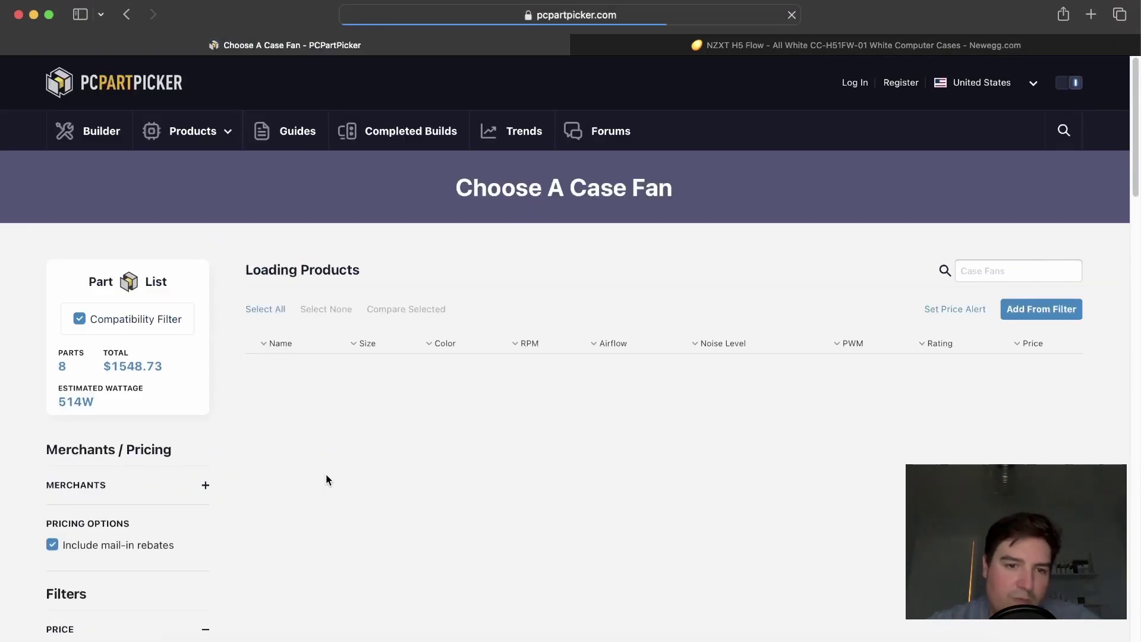
scroll(452, 401, down, 2)
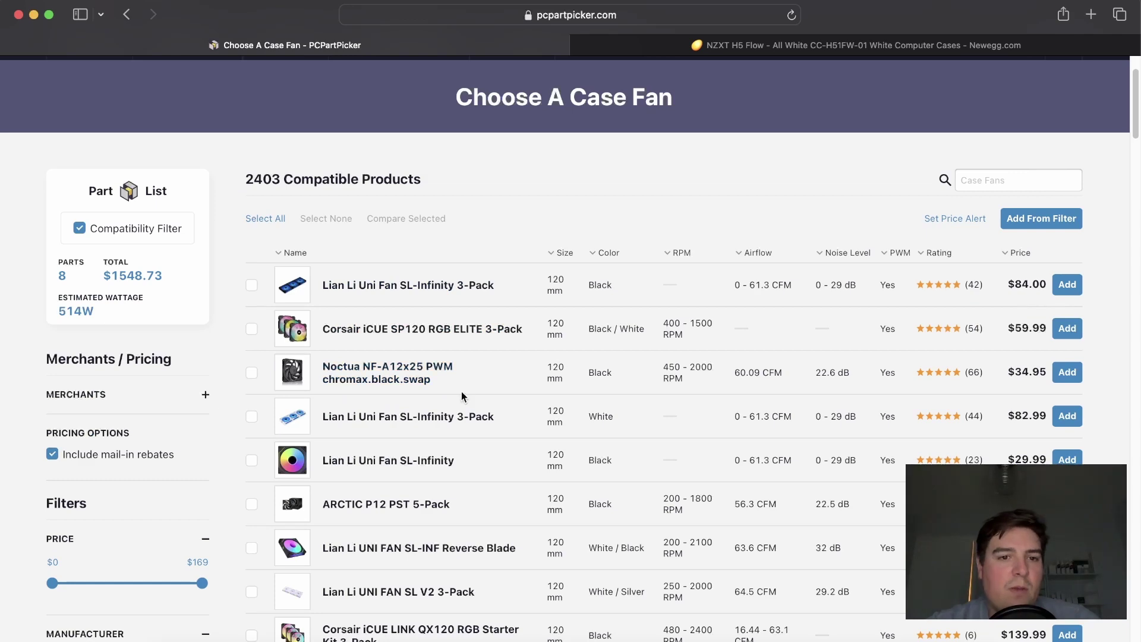
scroll(238, 240, down, 5)
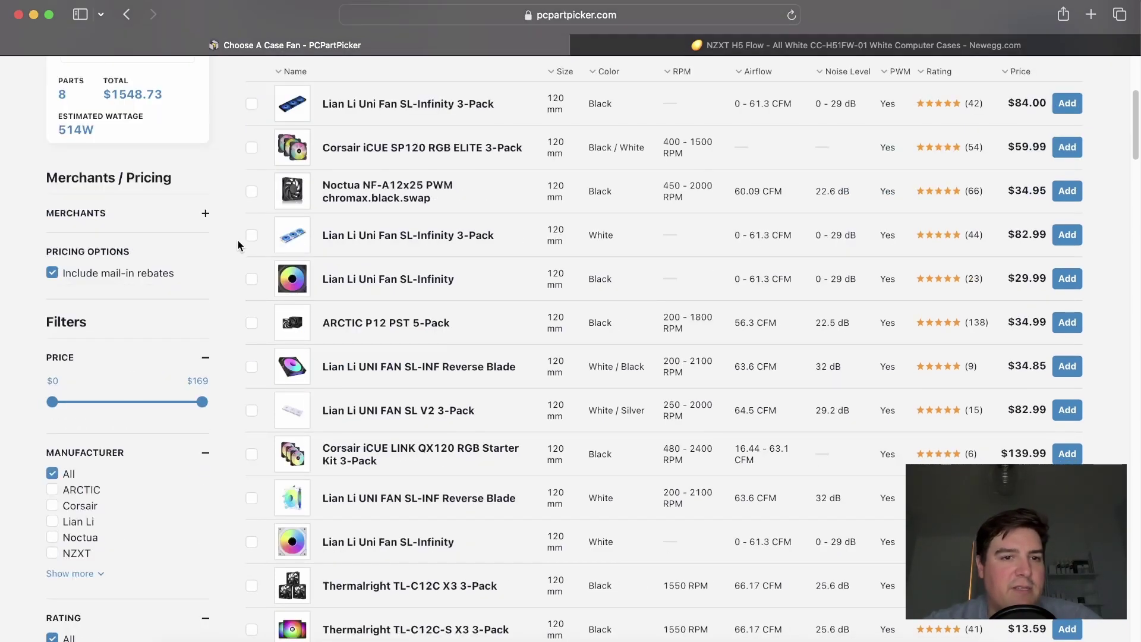
scroll(237, 256, down, 4)
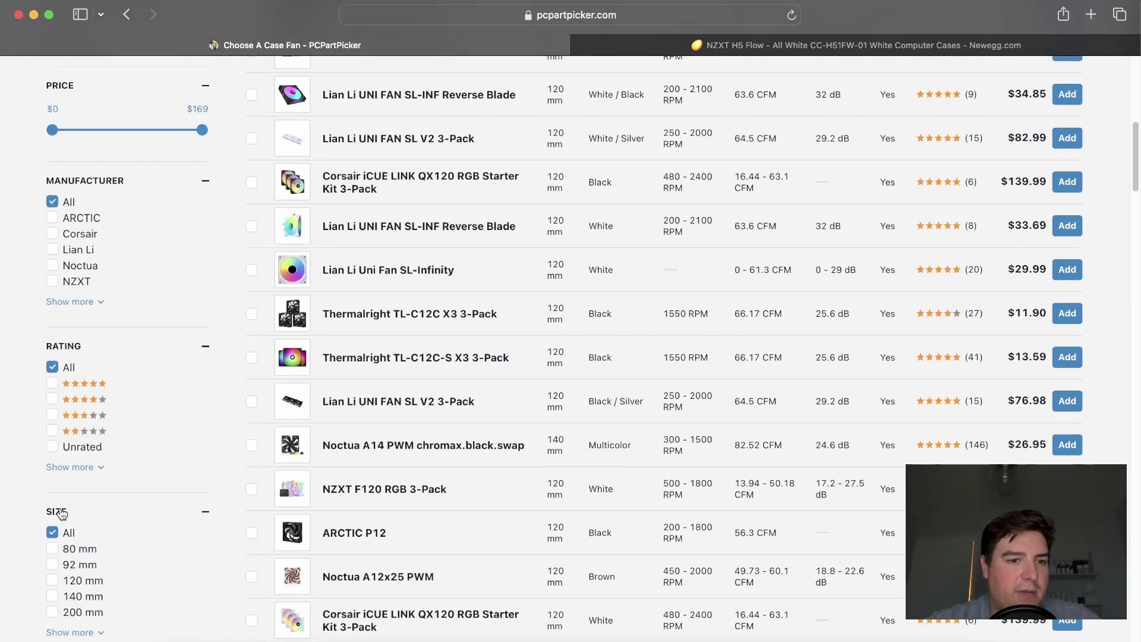
scroll(125, 366, down, 1)
scroll(123, 367, down, 7)
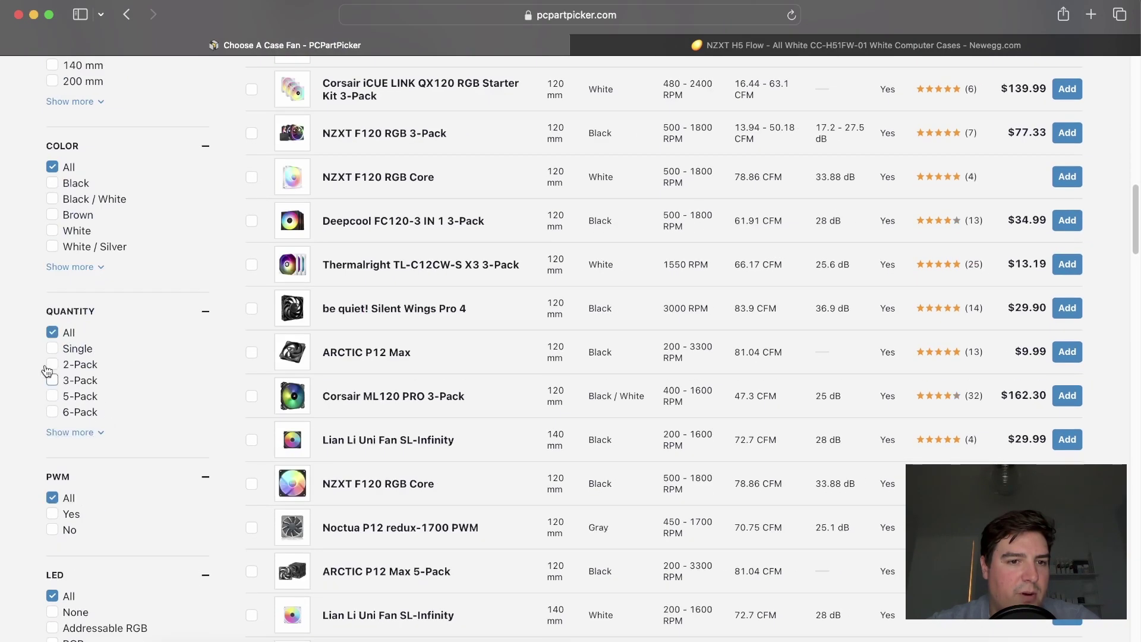
click(51, 364)
scroll(380, 357, up, 7)
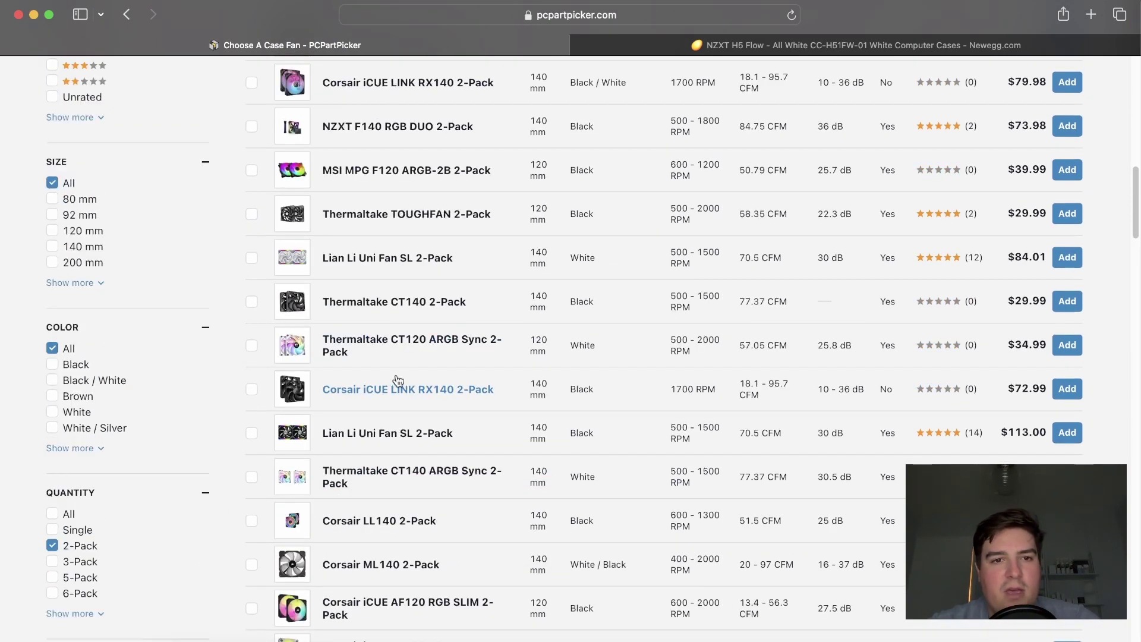
scroll(389, 374, up, 7)
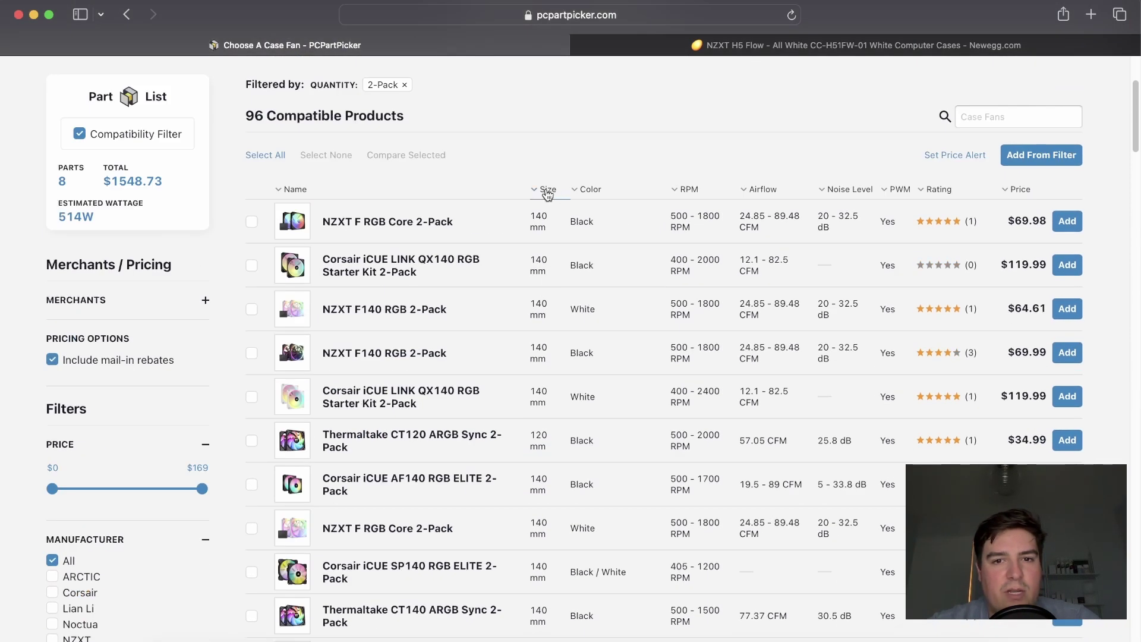
click(545, 189)
click(544, 190)
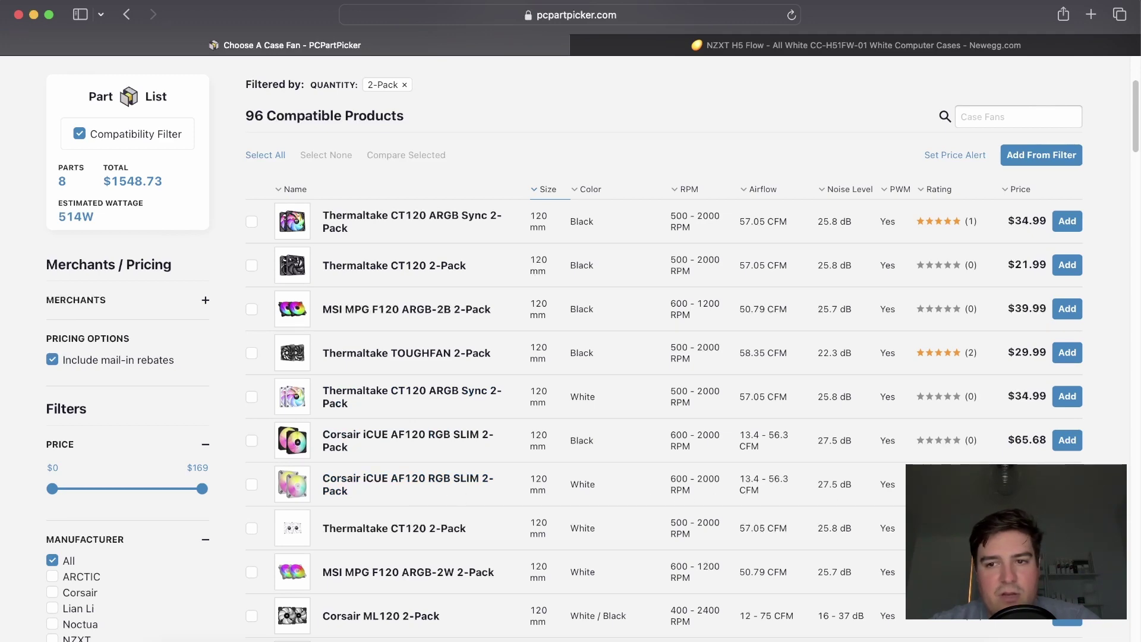
scroll(347, 380, down, 10)
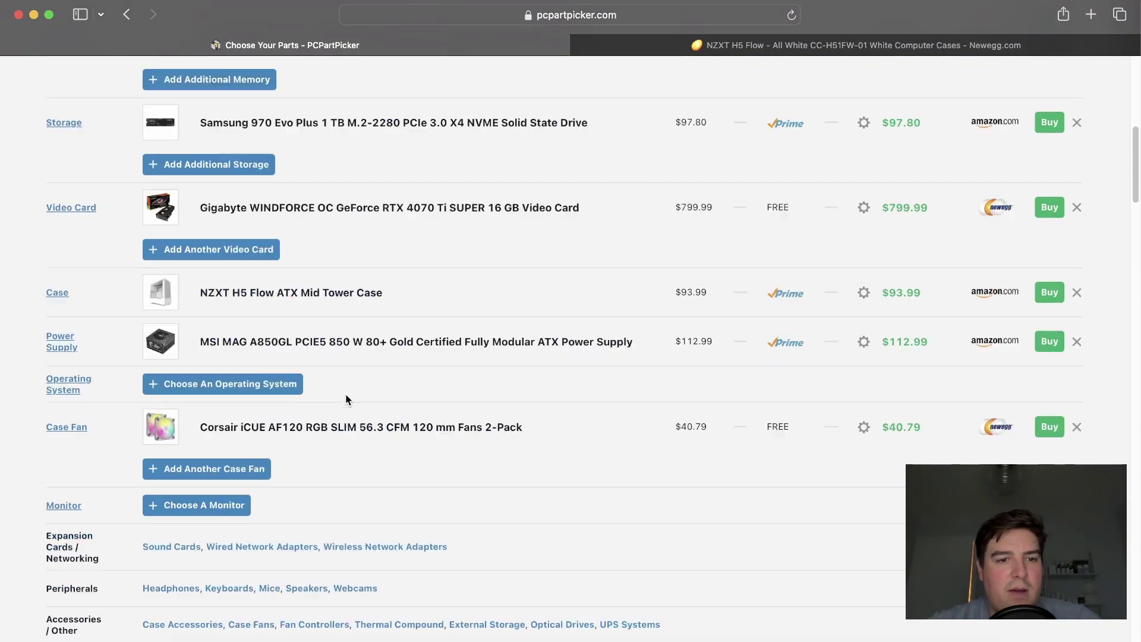
scroll(746, 461, down, 6)
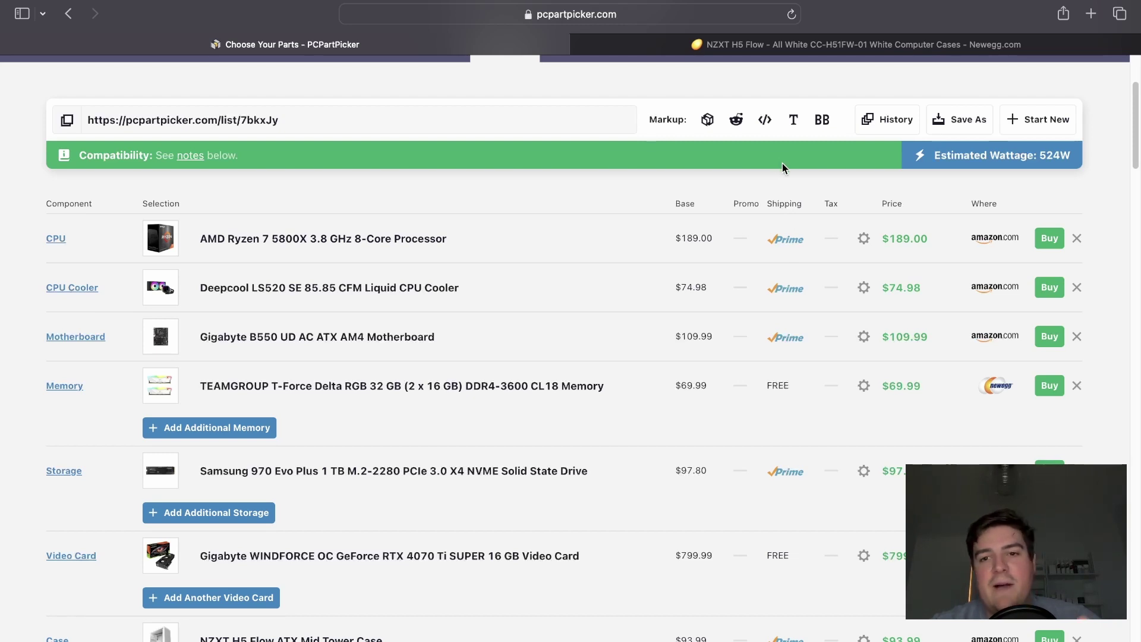
scroll(782, 163, down, 6)
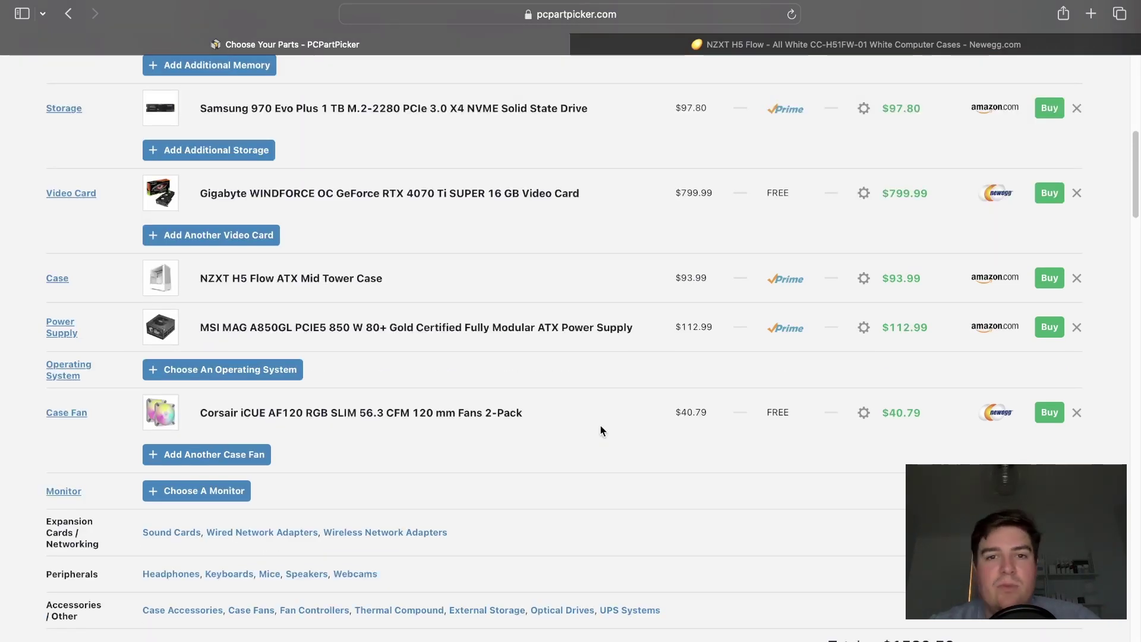
scroll(592, 430, up, 5)
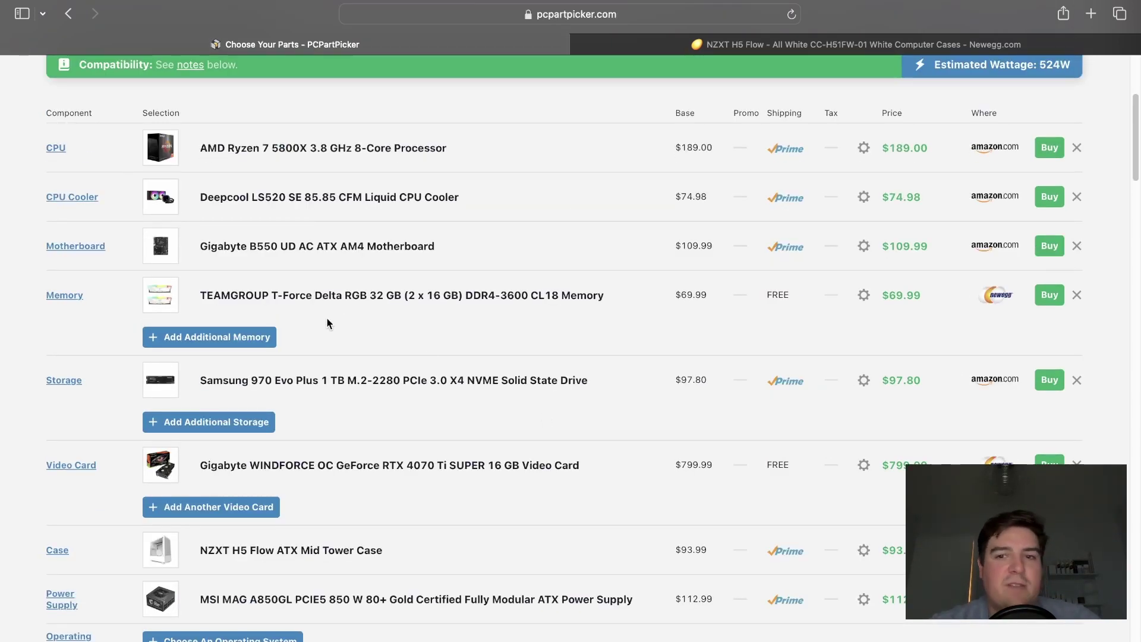
scroll(362, 351, down, 2)
scroll(374, 363, down, 3)
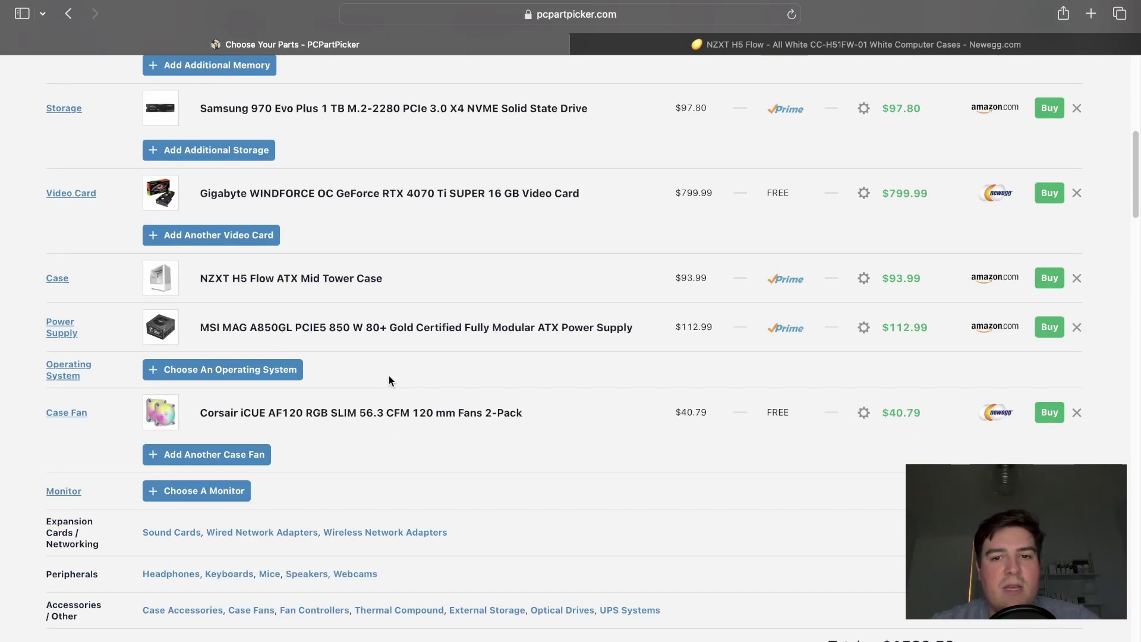
scroll(416, 378, up, 5)
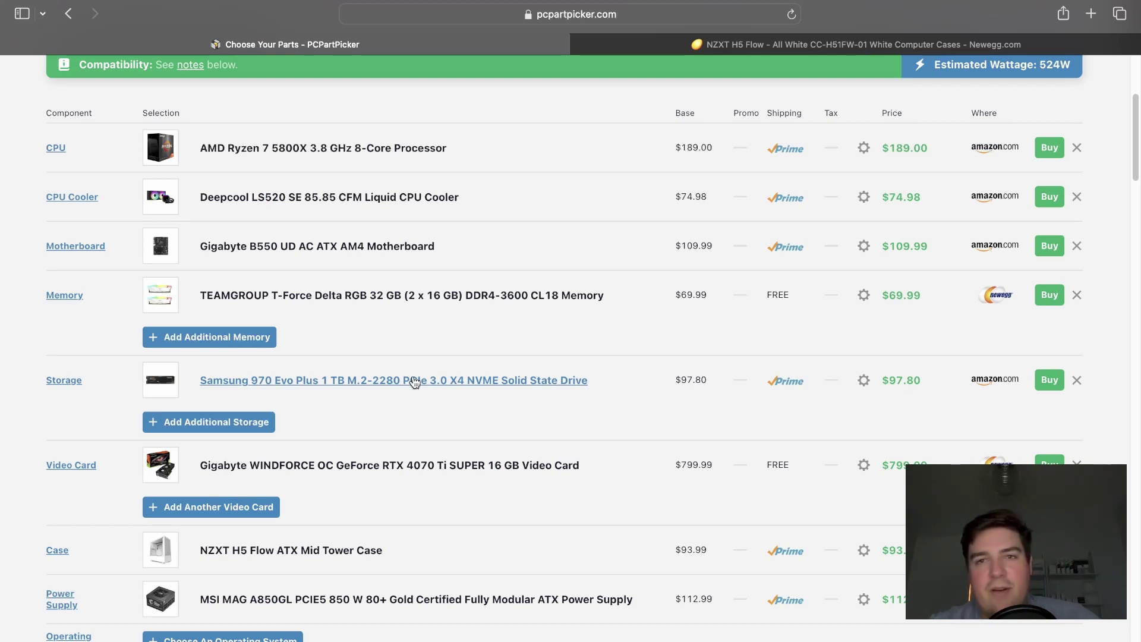
scroll(425, 345, up, 4)
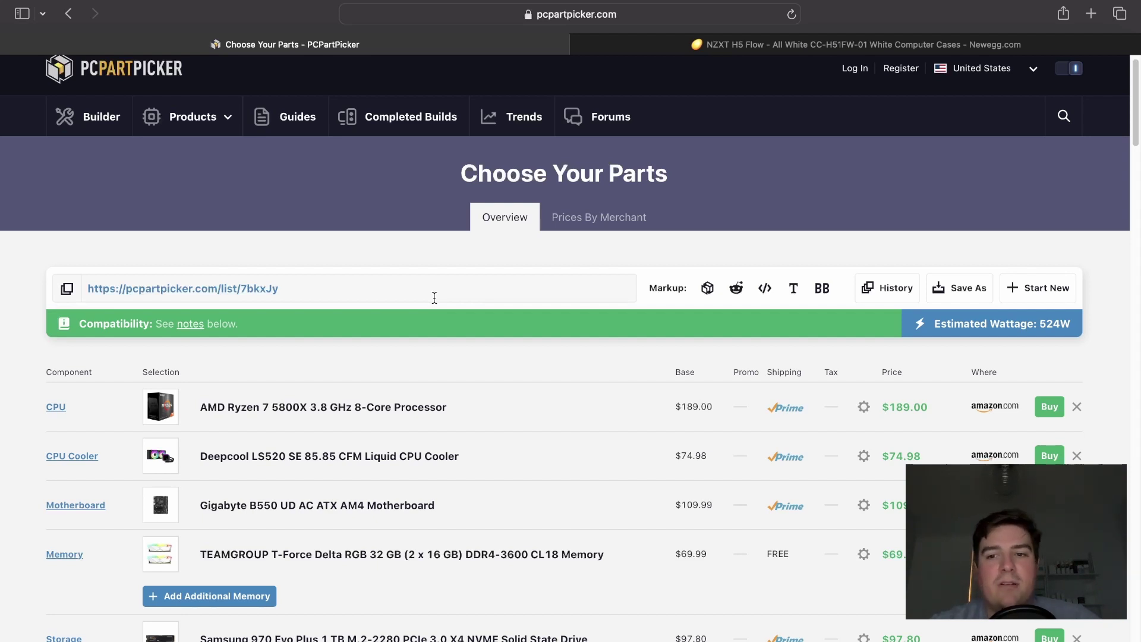
scroll(434, 298, down, 2)
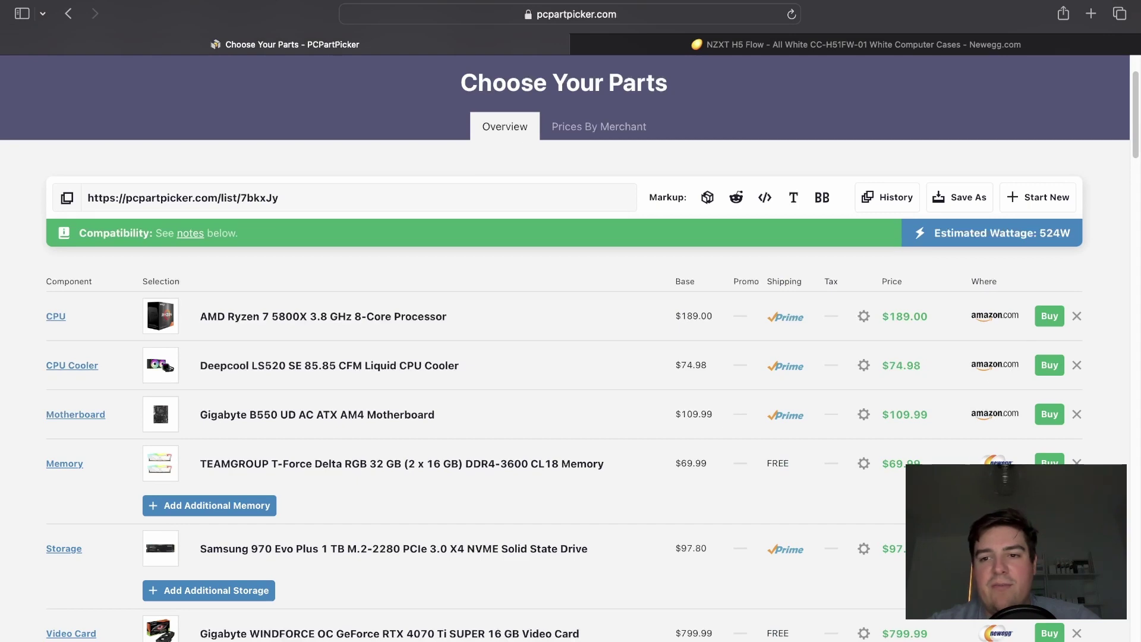
scroll(1001, 392, down, 6)
scroll(1016, 332, up, 5)
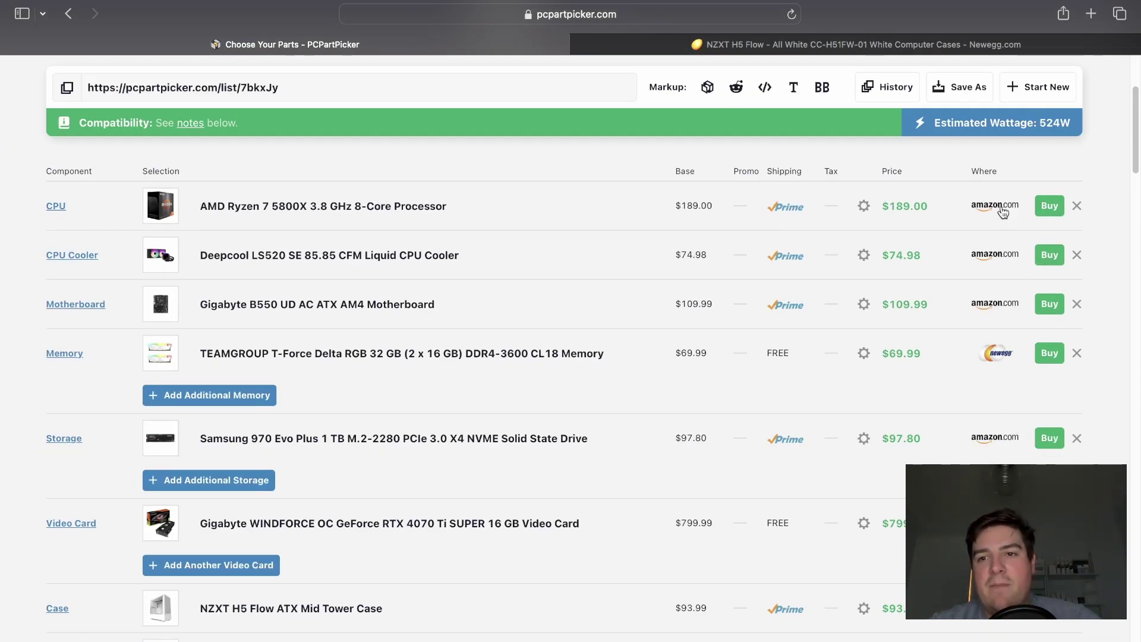
scroll(981, 436, down, 6)
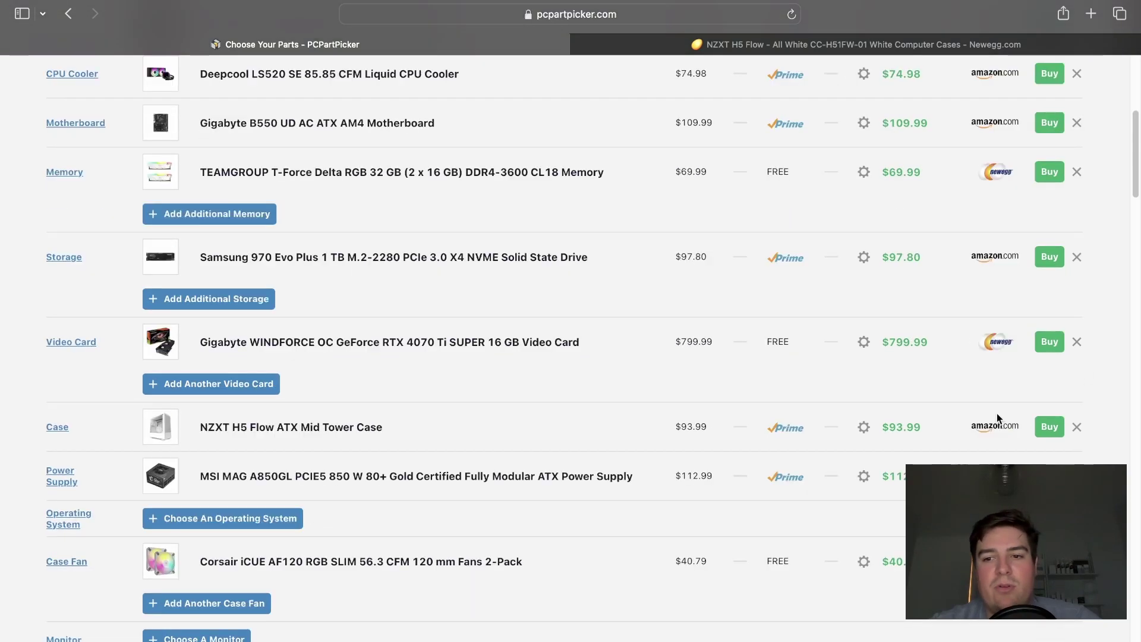
scroll(740, 395, up, 10)
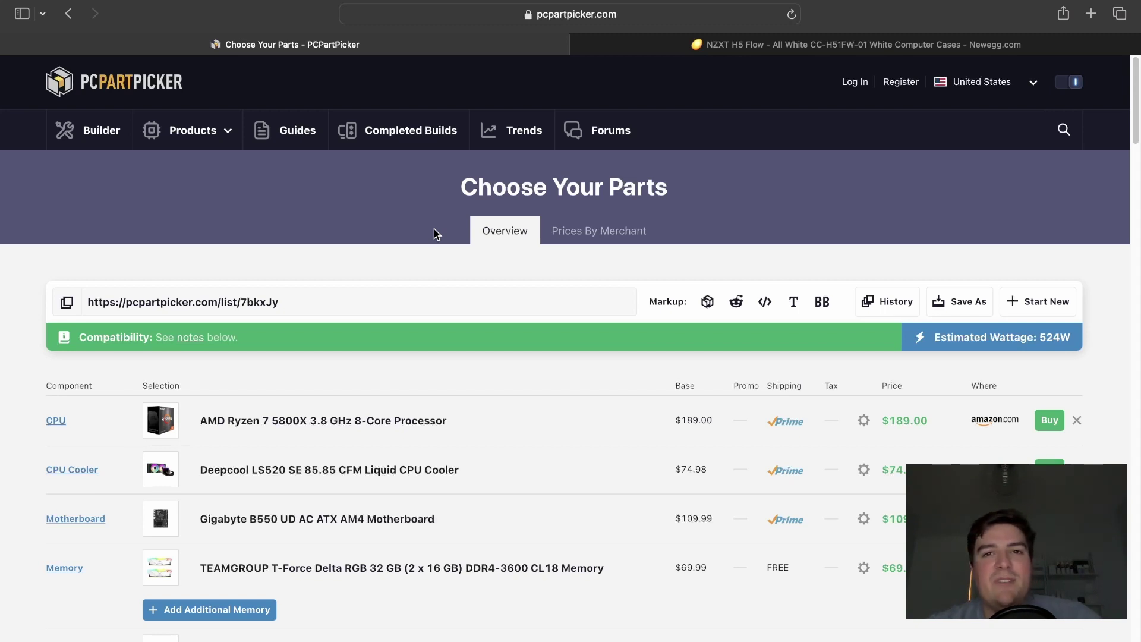
click(265, 302)
click(266, 303)
click(268, 303)
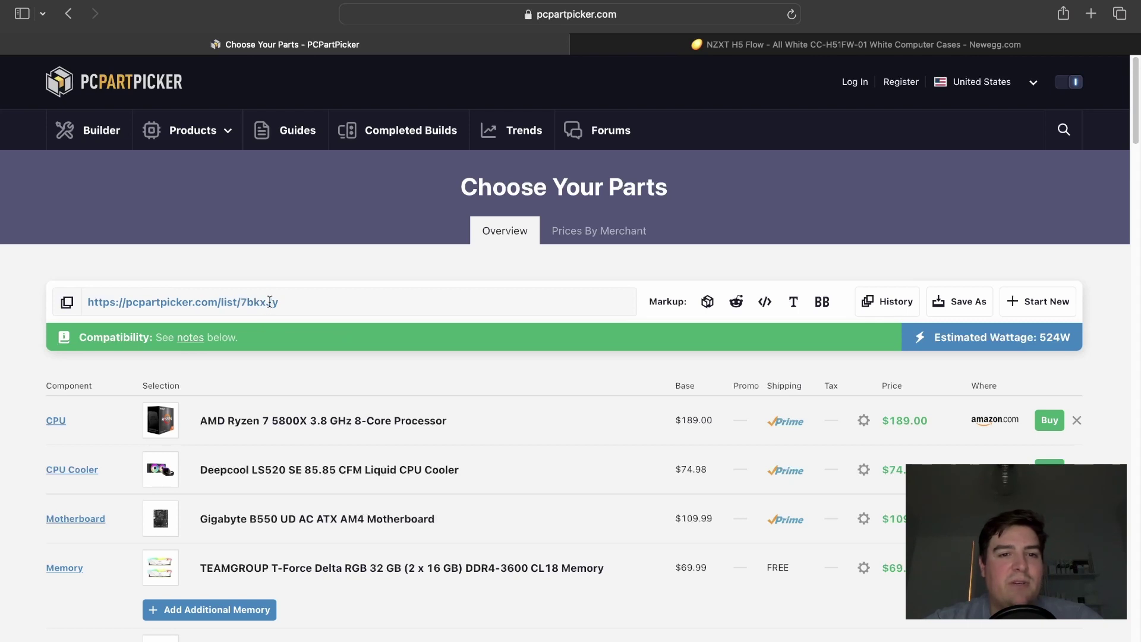
click(264, 302)
click(266, 300)
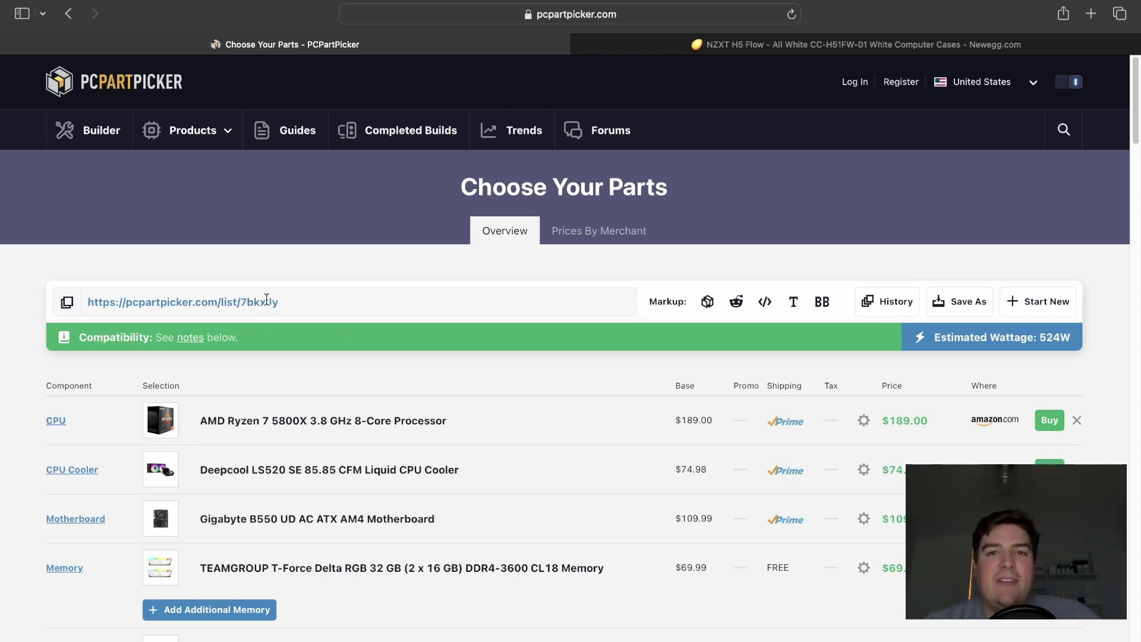
scroll(438, 379, down, 3)
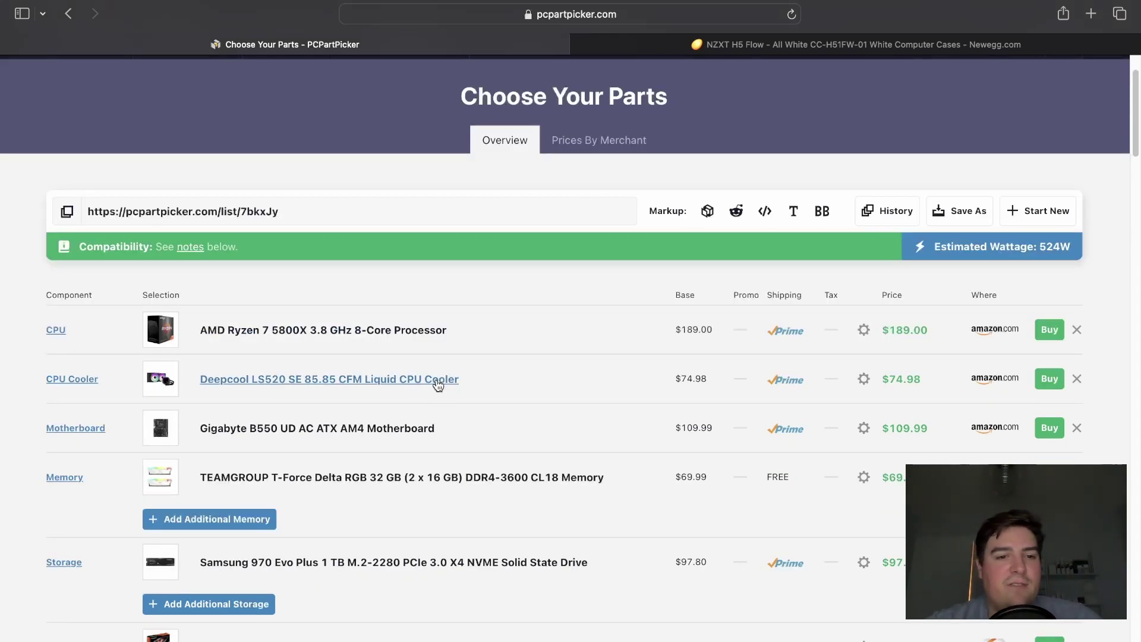
scroll(437, 387, down, 5)
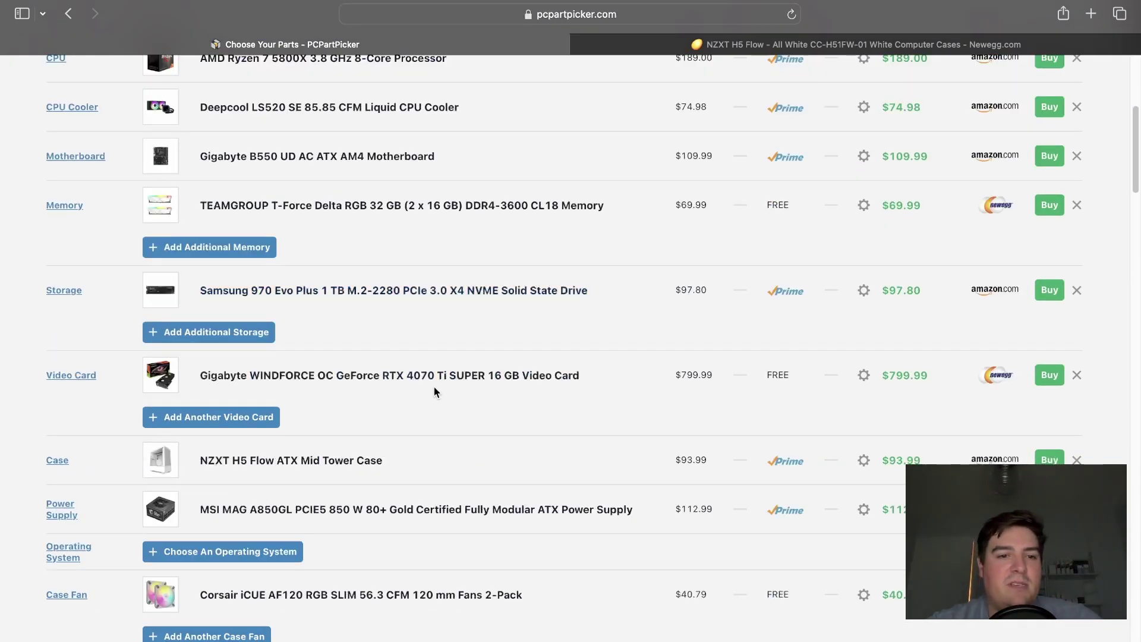
scroll(436, 390, up, 7)
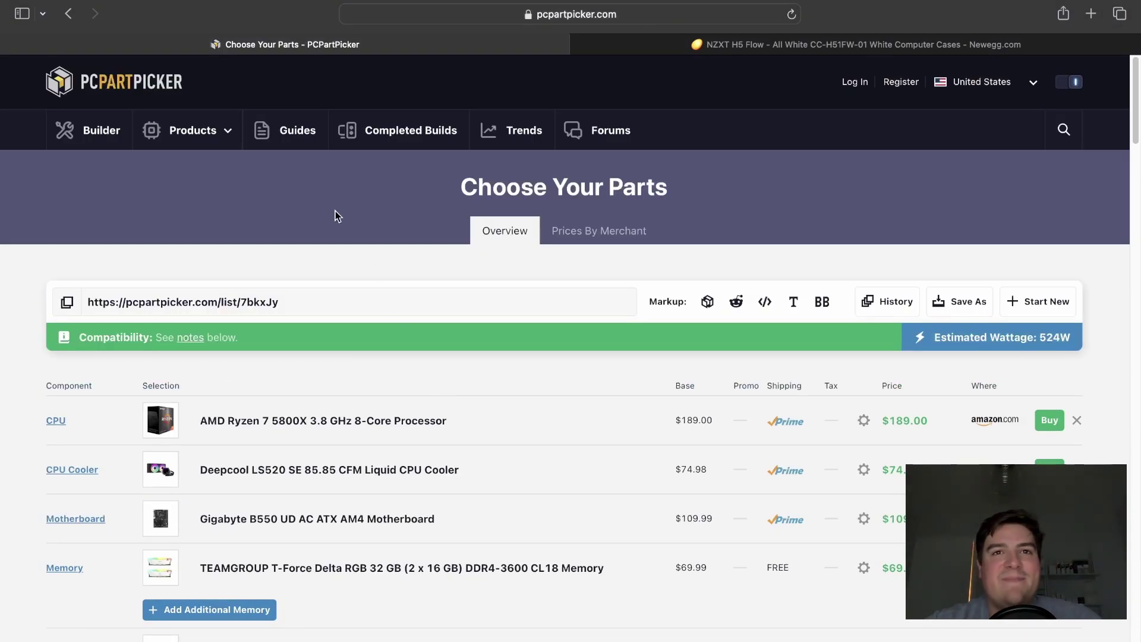